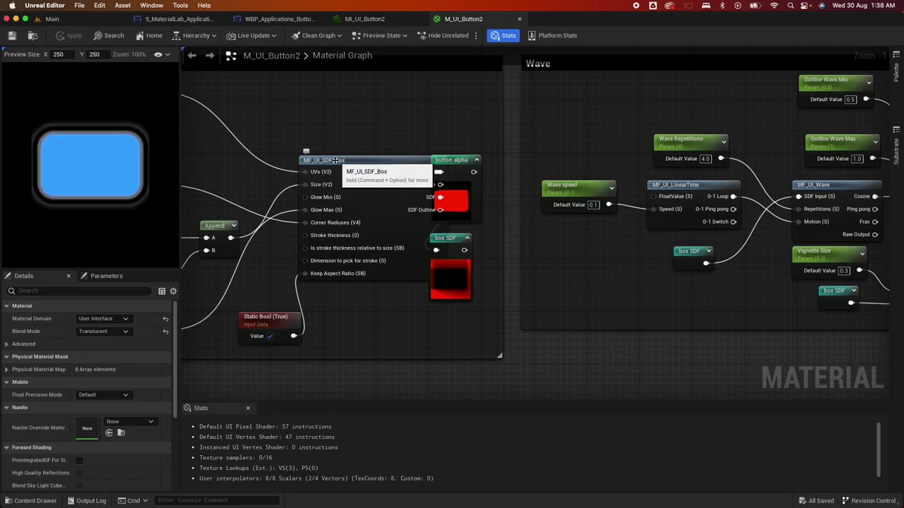
From the Main editor's Content Drawer, choose Migrate on the MaterialFunctions folder.
scroll(335, 161, left, 10)
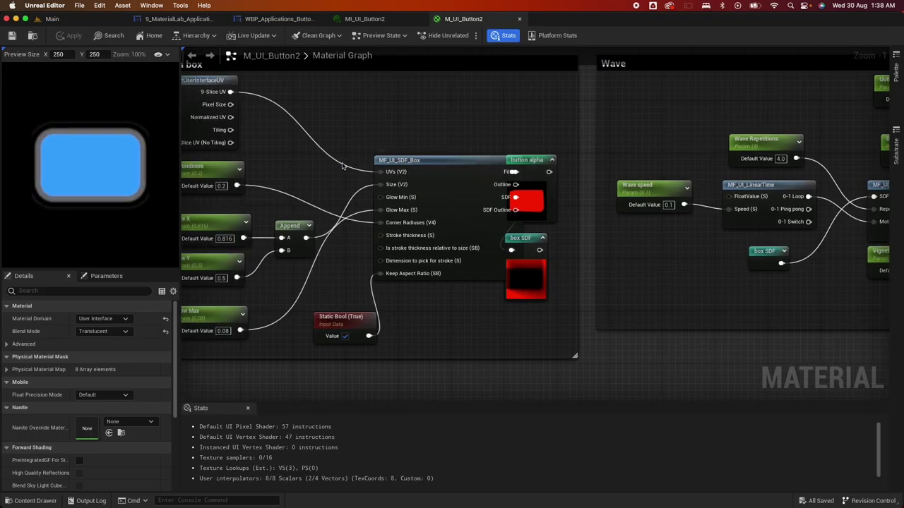
scroll(379, 215, right, 3)
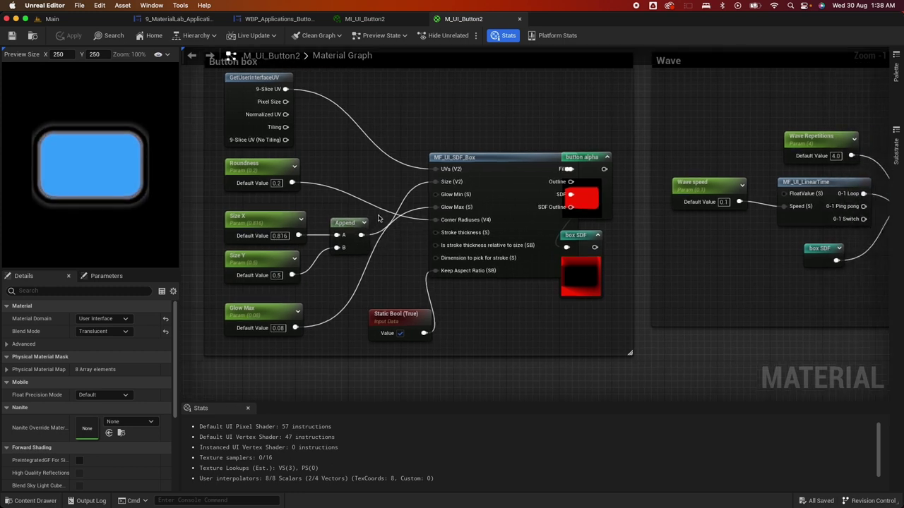
scroll(497, 217, right, 10)
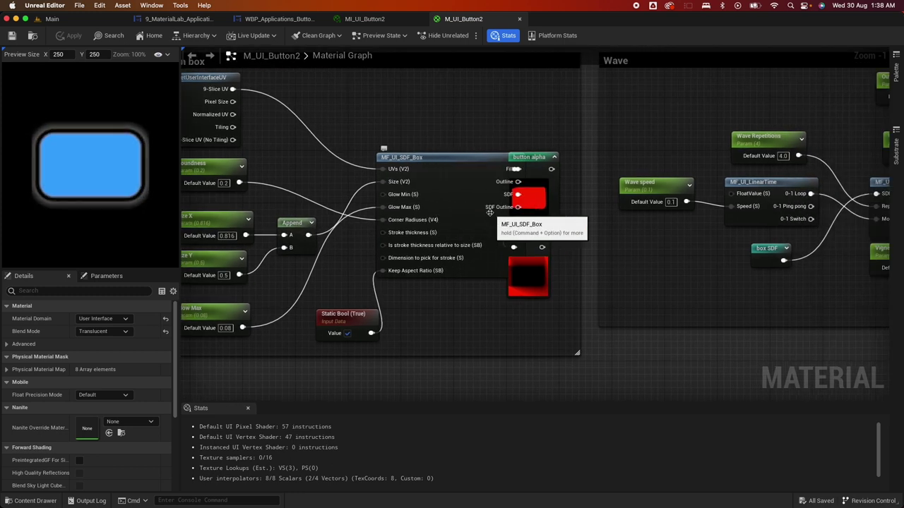
scroll(490, 215, right, 20)
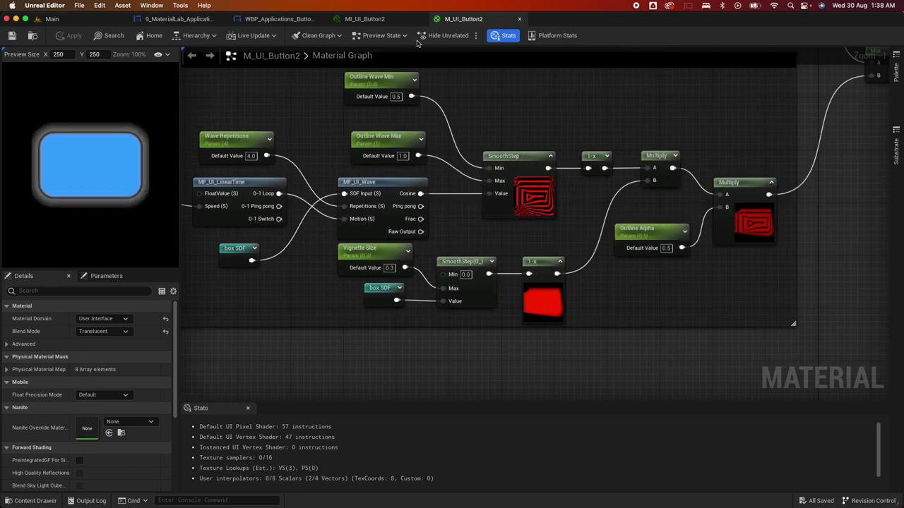
click(72, 20)
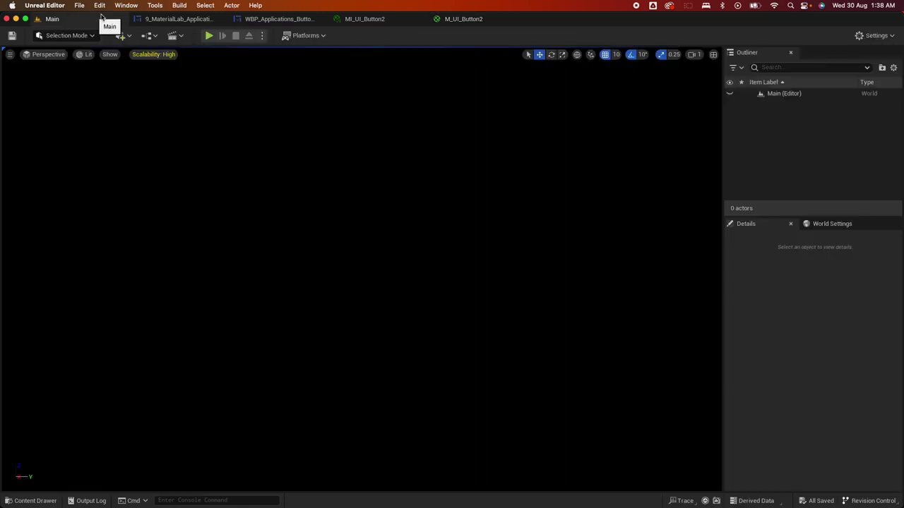
click(31, 501)
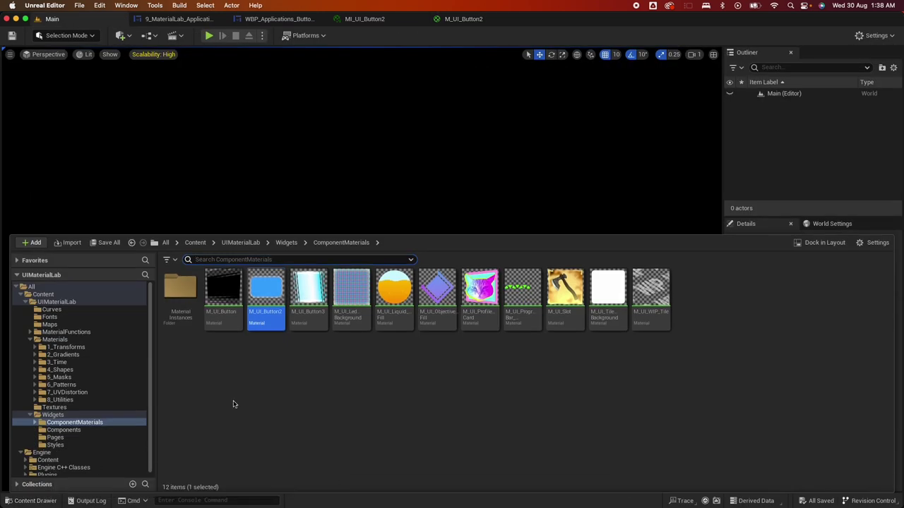
click(57, 333)
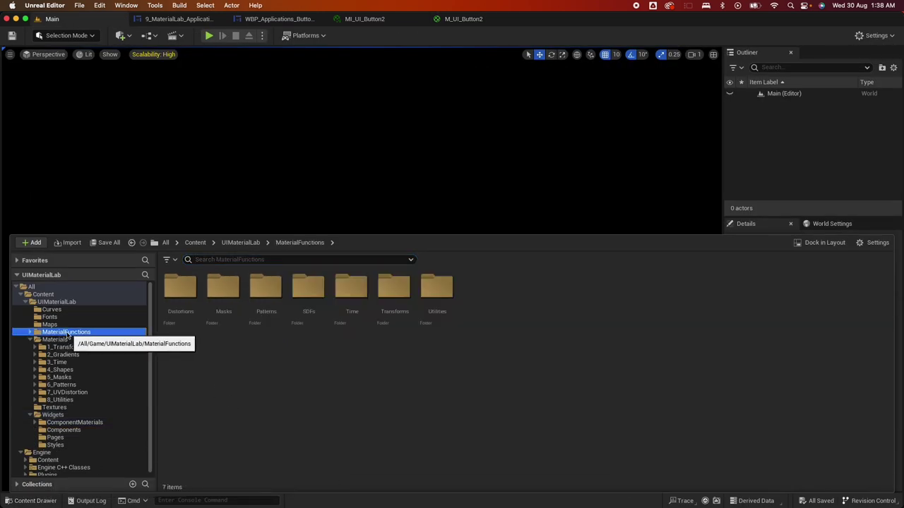
right_click(68, 333)
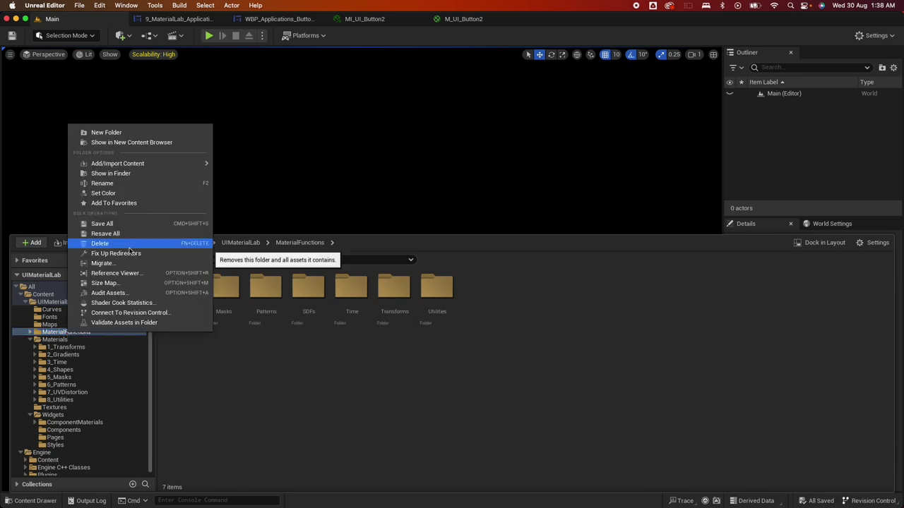
click(102, 263)
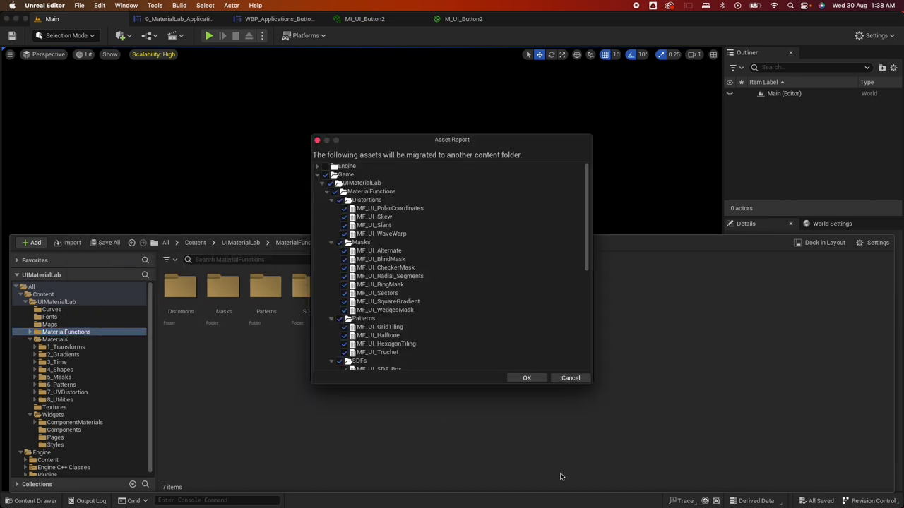
mouse_move(583, 506)
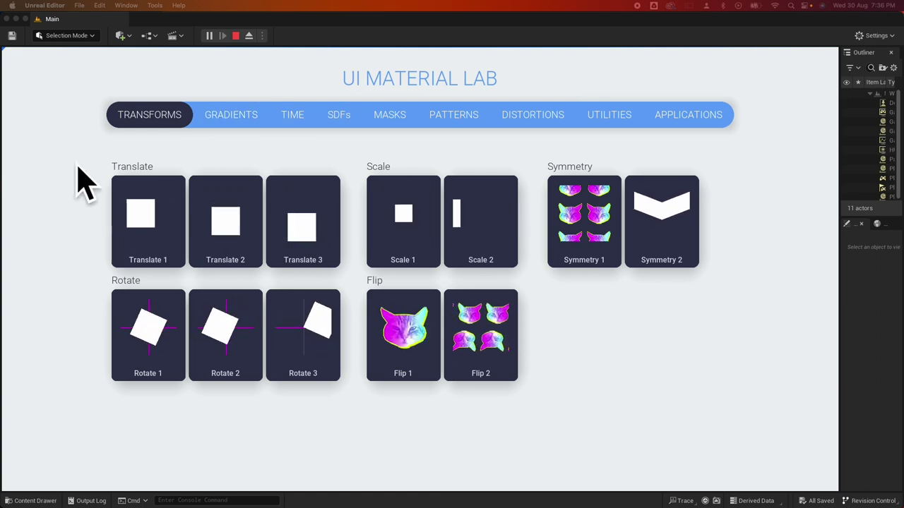
View the lab's Gradients, Time, SDFs, Masks and Patterns pages.
click(228, 117)
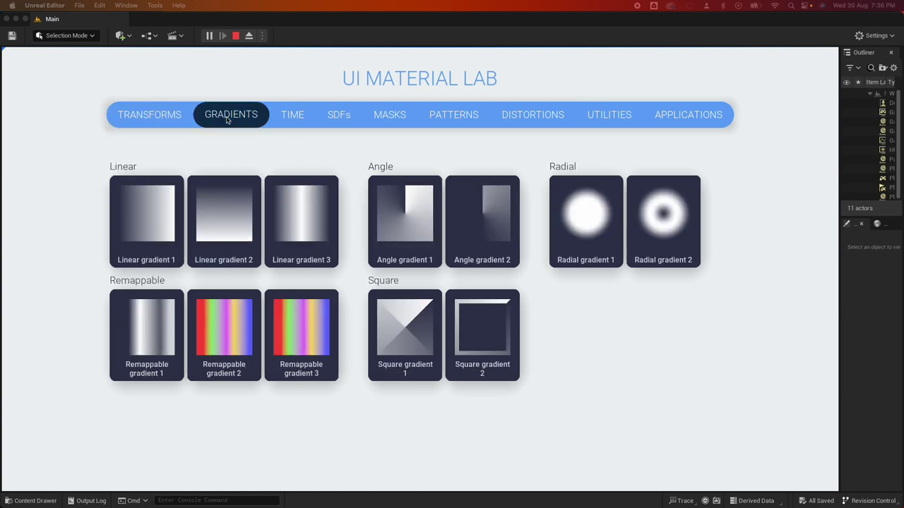
click(302, 118)
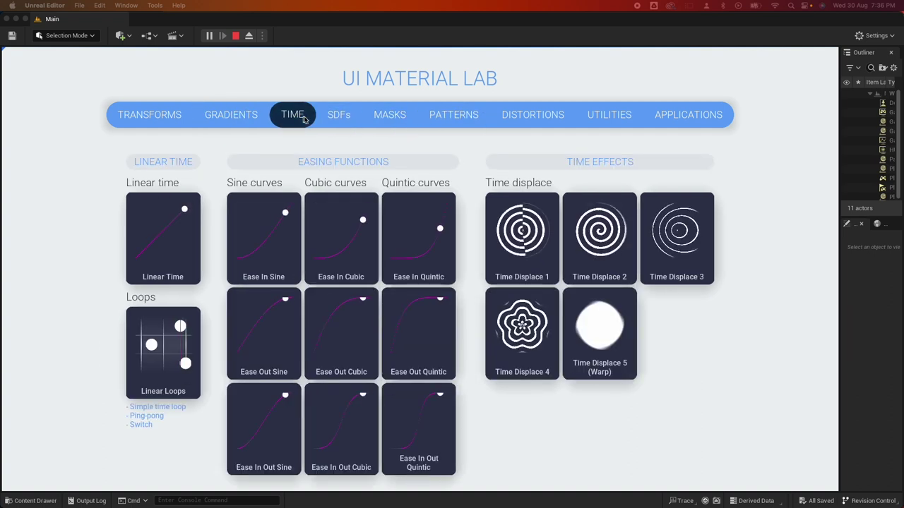
click(341, 117)
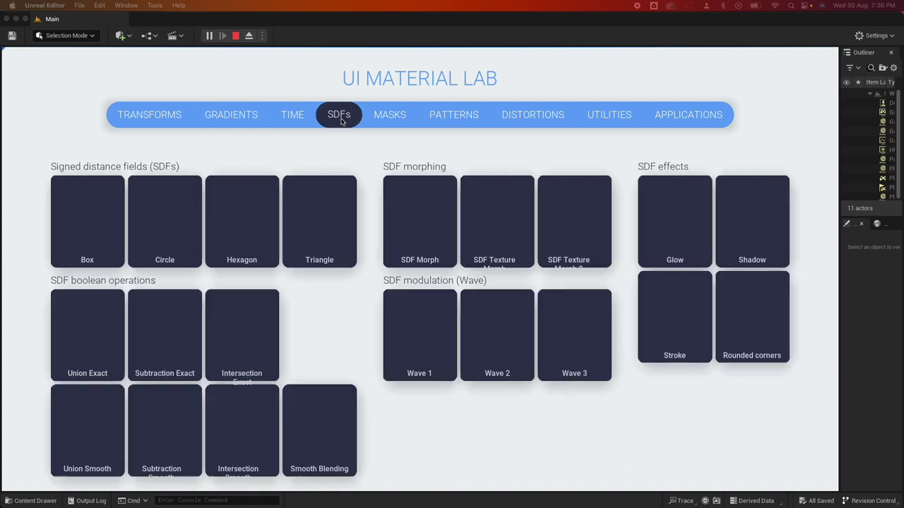
click(405, 115)
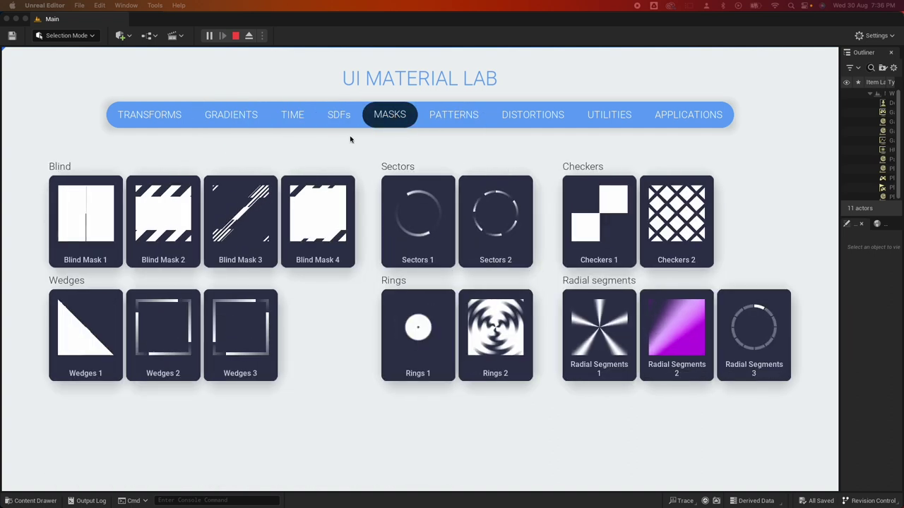
click(444, 114)
View the Distortions, Utilities and Applications pages, try a Minimal 'Click me' button, then stop play.
click(540, 120)
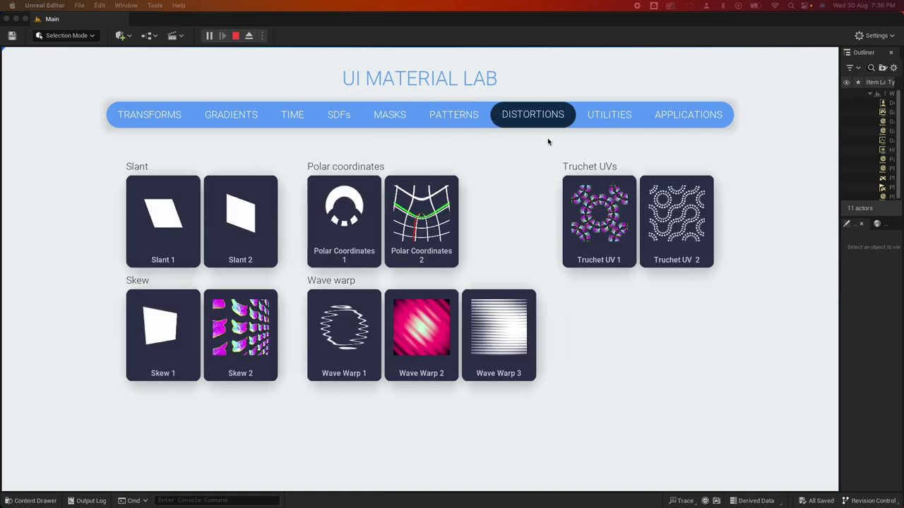
click(610, 111)
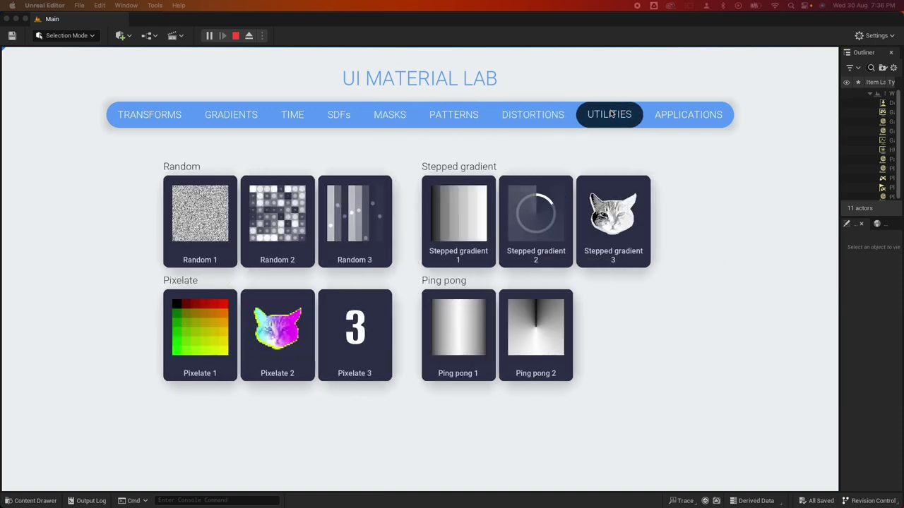
click(676, 119)
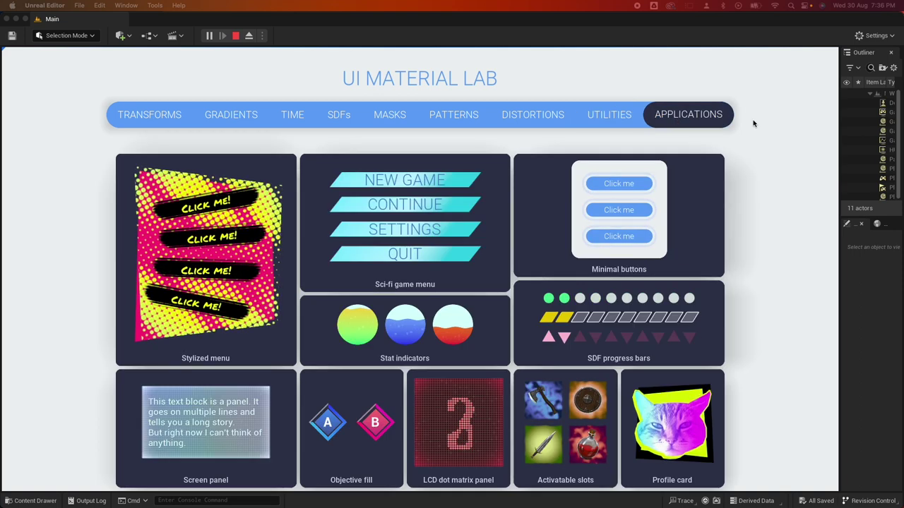
click(619, 184)
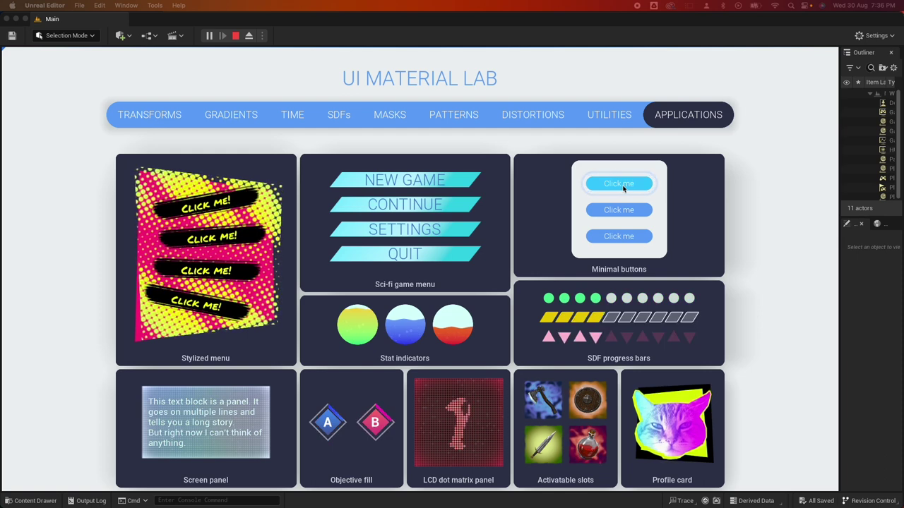
key(Escape)
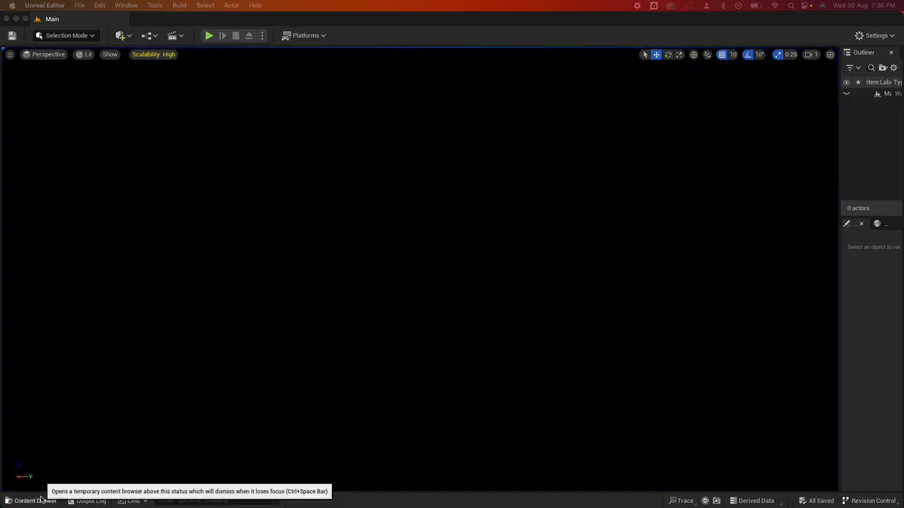
Open the 9_MaterialLab_Applications widget blueprint from Widgets > Pages.
click(10, 501)
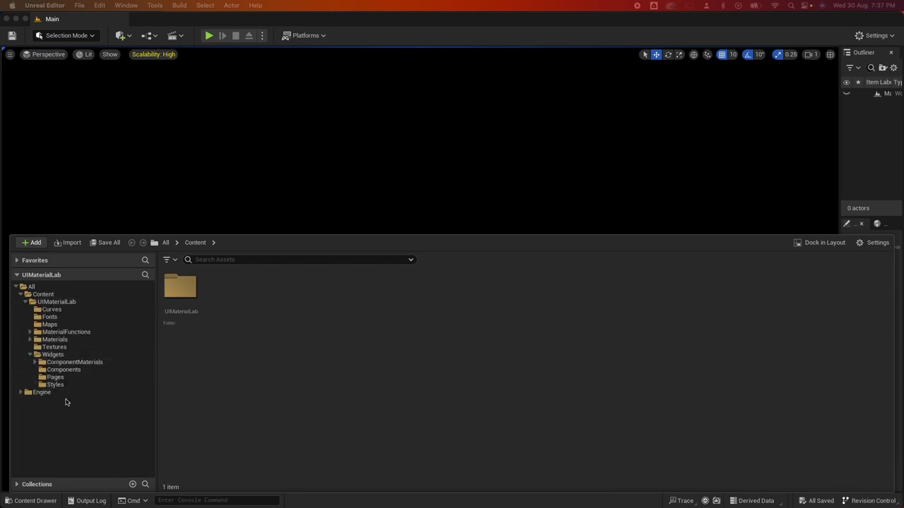
click(55, 378)
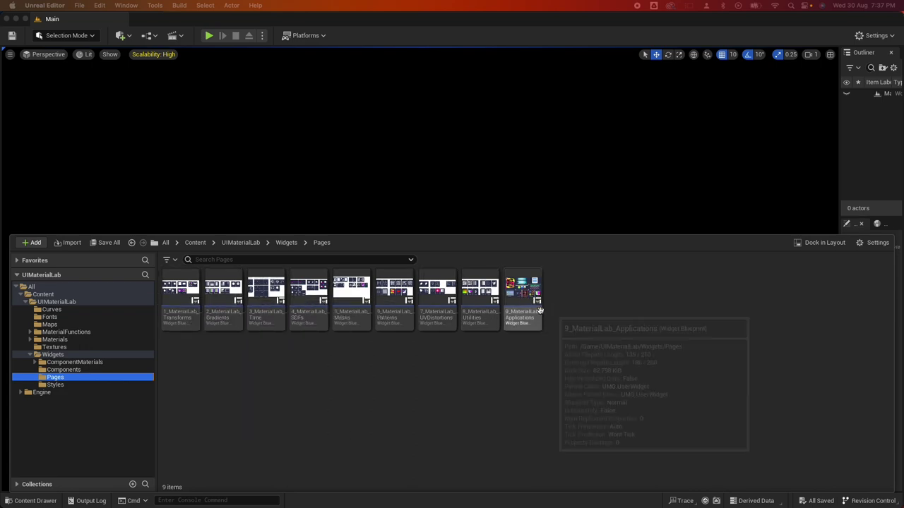
double_click(524, 289)
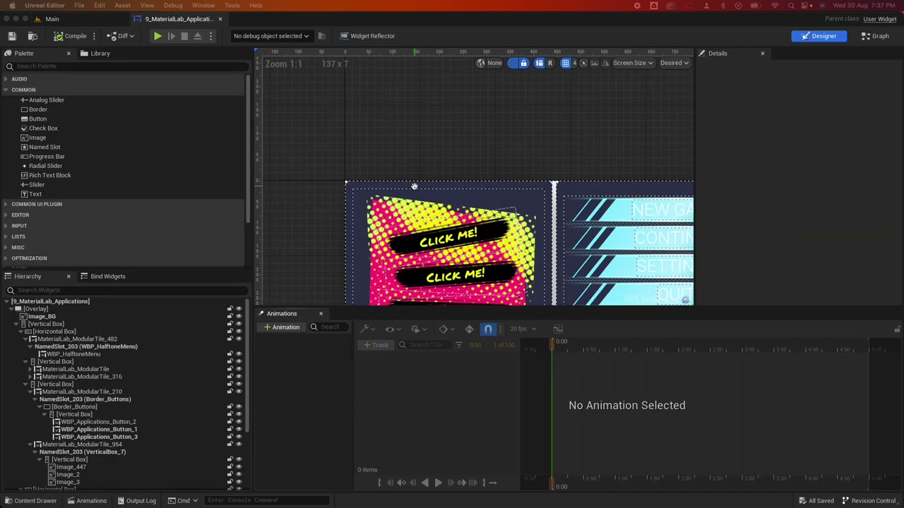
Select Border_Buttons and the button widgets, then open the button widget blueprint for editing.
scroll(414, 184, right, 10)
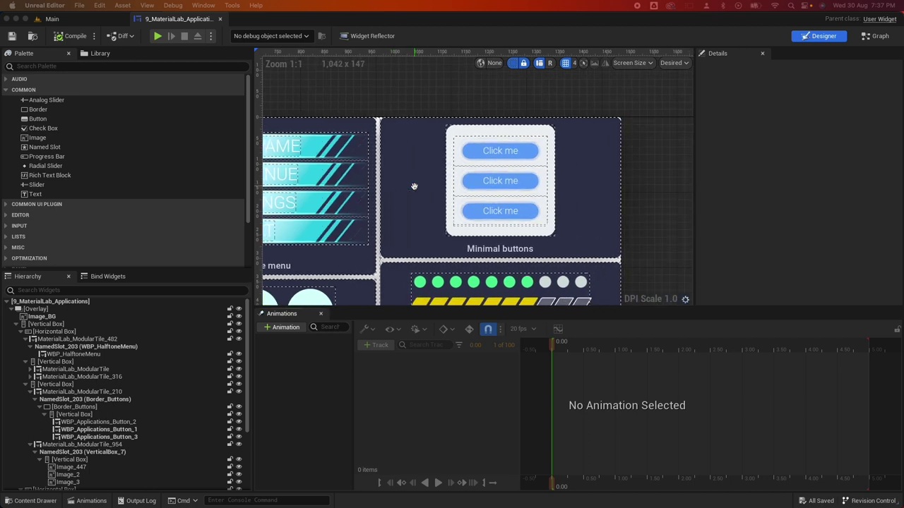
click(554, 133)
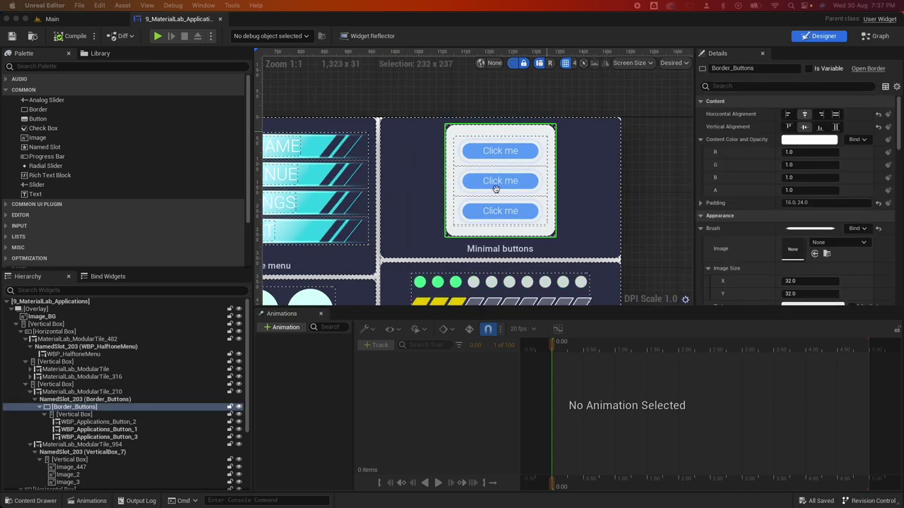
click(83, 422)
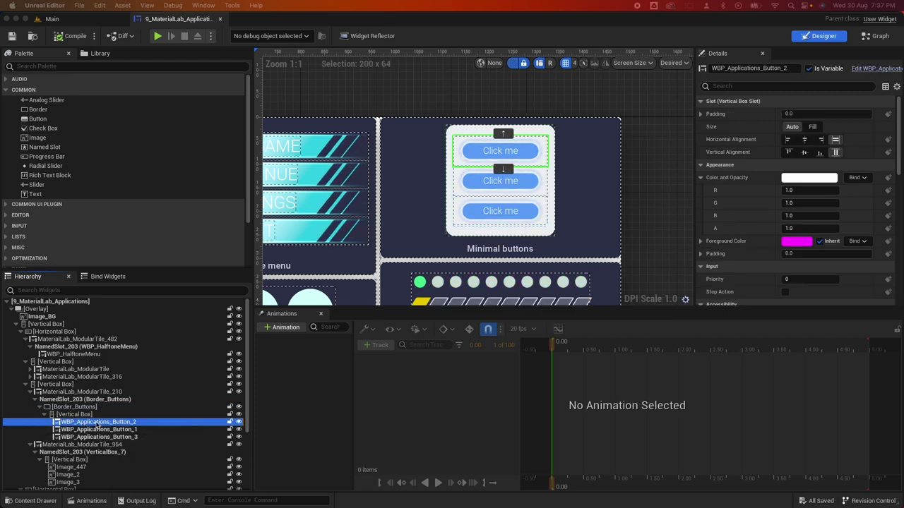
scroll(97, 422, down, 1)
right_click(96, 422)
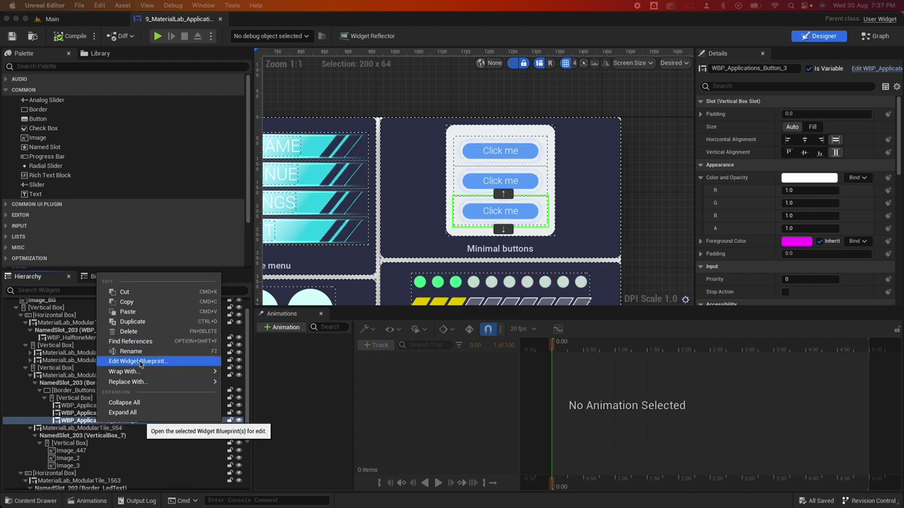
click(140, 362)
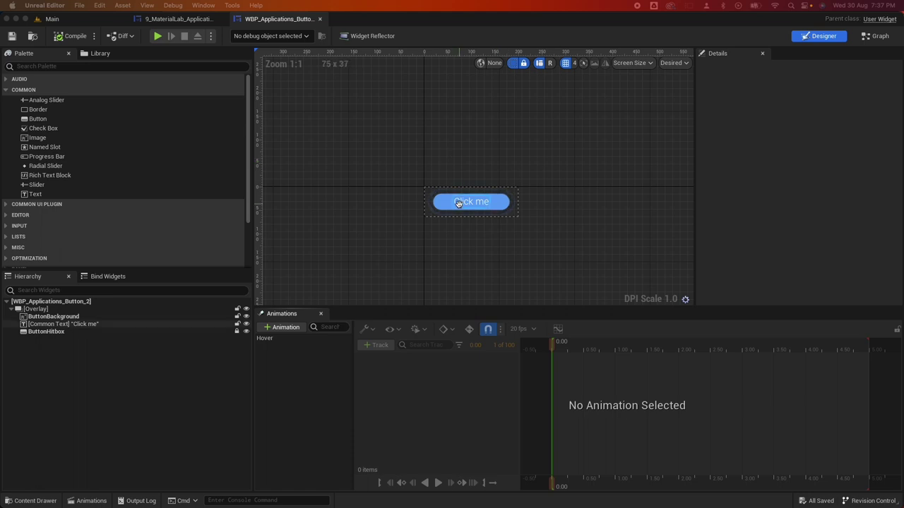
Inspect the Overlay, ButtonBackground, Click me text and ButtonHitbox widgets, then the Hover animation tracks.
click(29, 310)
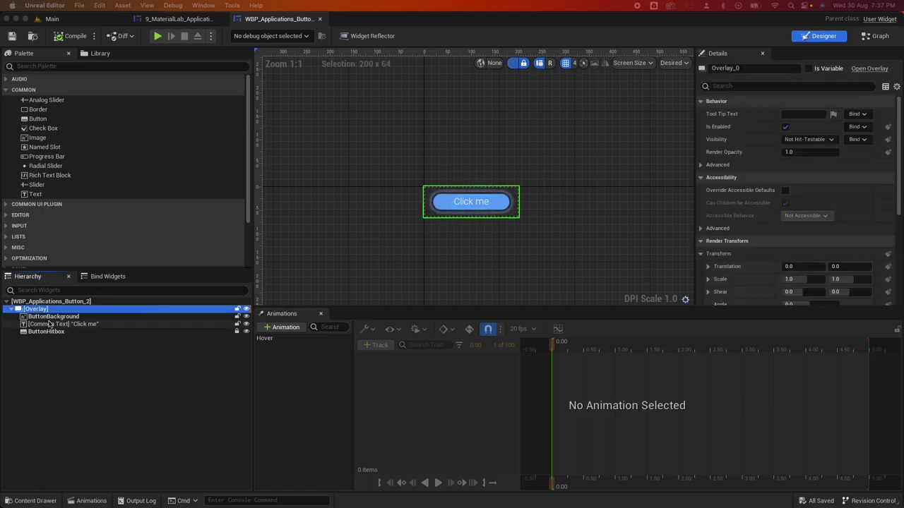
click(54, 317)
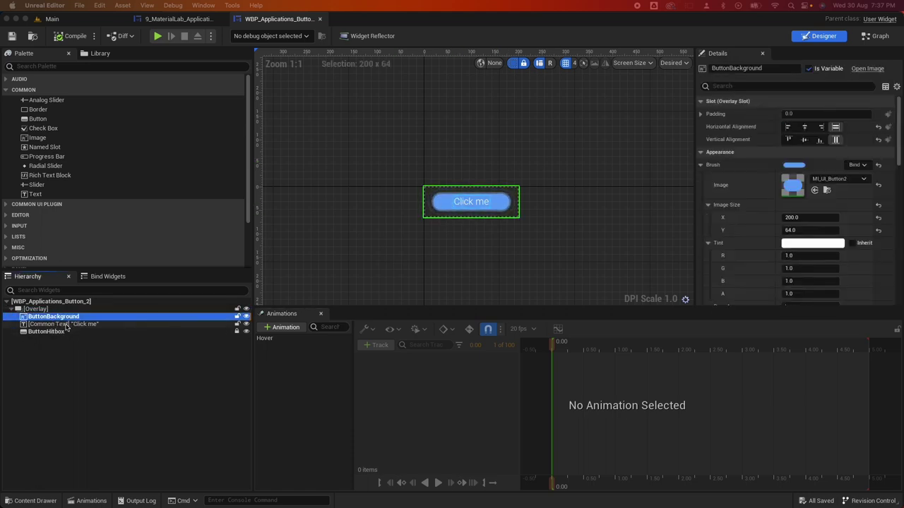
click(67, 324)
click(50, 332)
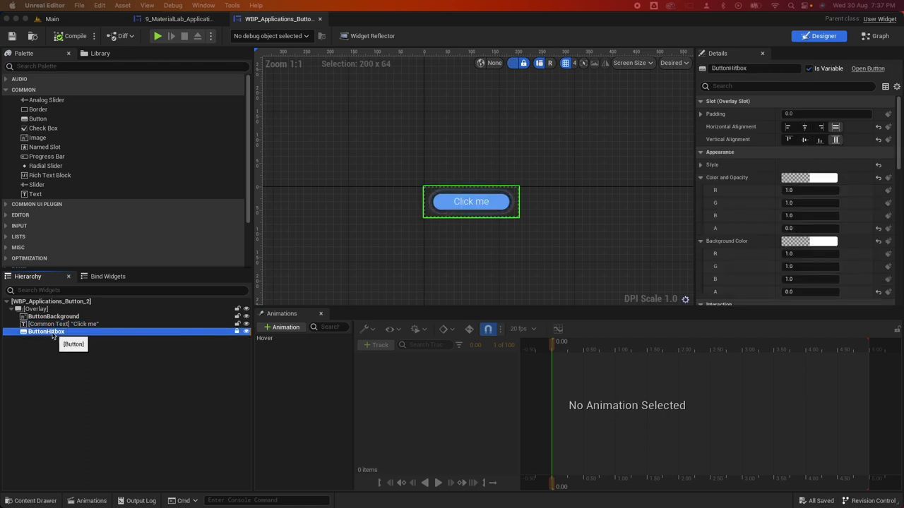
click(53, 317)
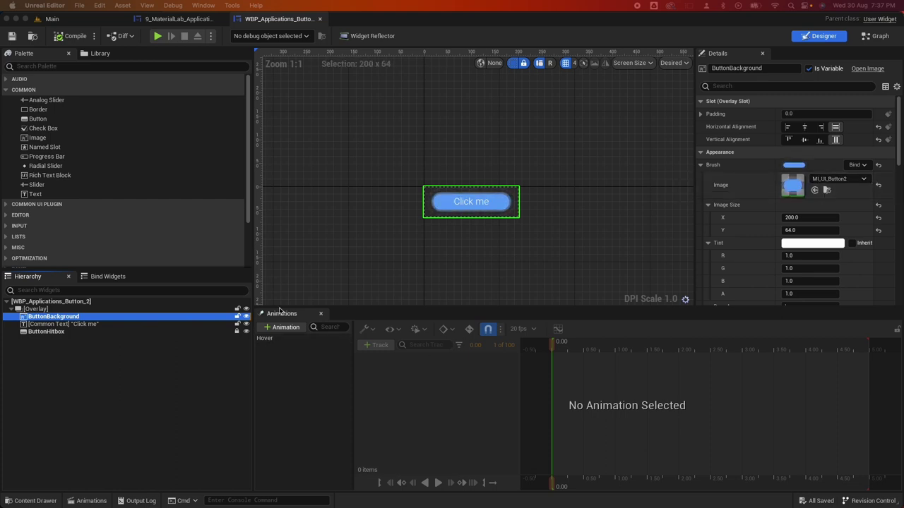
click(265, 338)
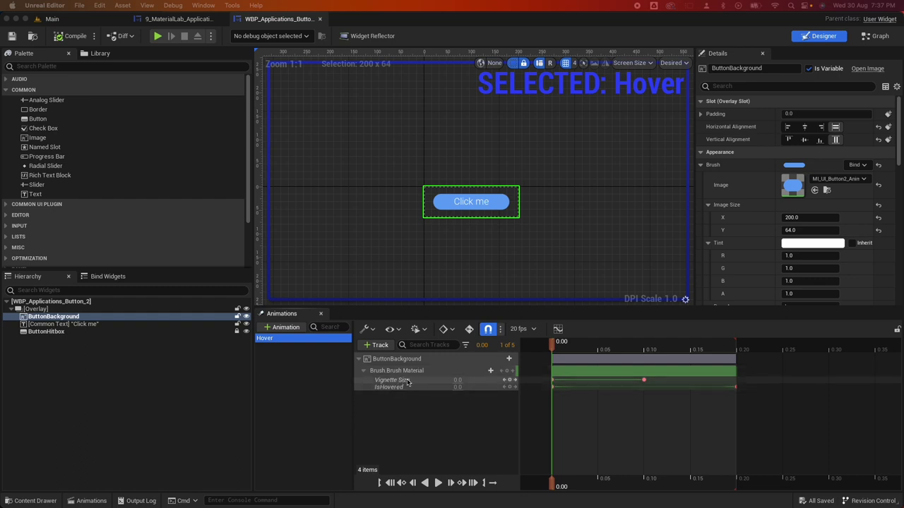
click(826, 190)
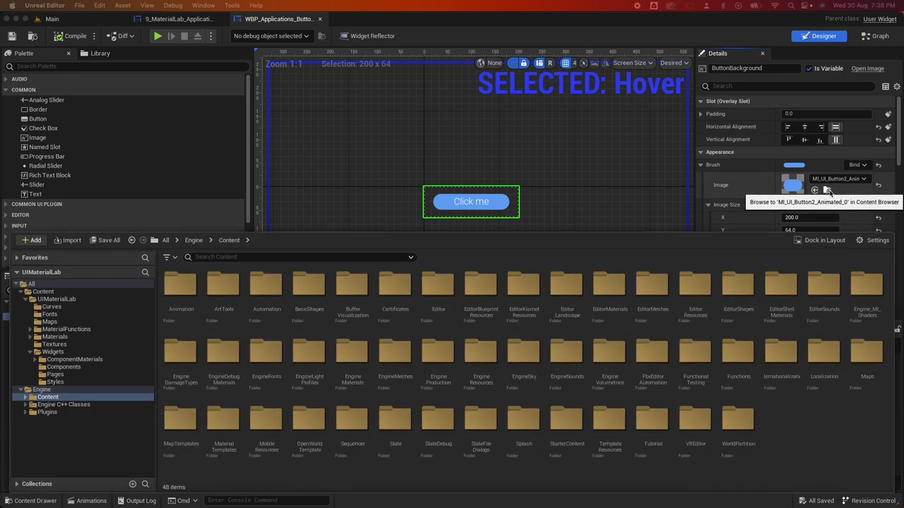
Search 'MI_UI' to open MI_UI_Button2, then open its parent M_UI_Button2 material.
click(228, 257)
text(MI)
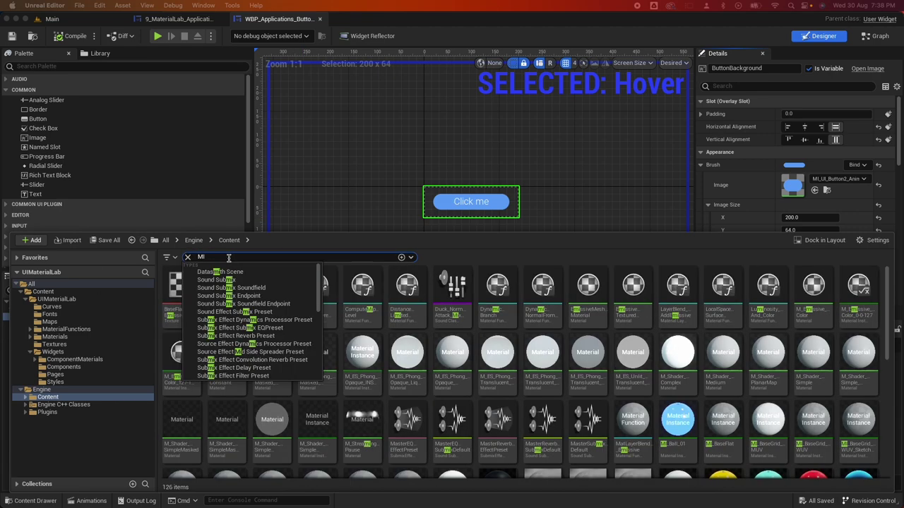
text(_UI_Button)
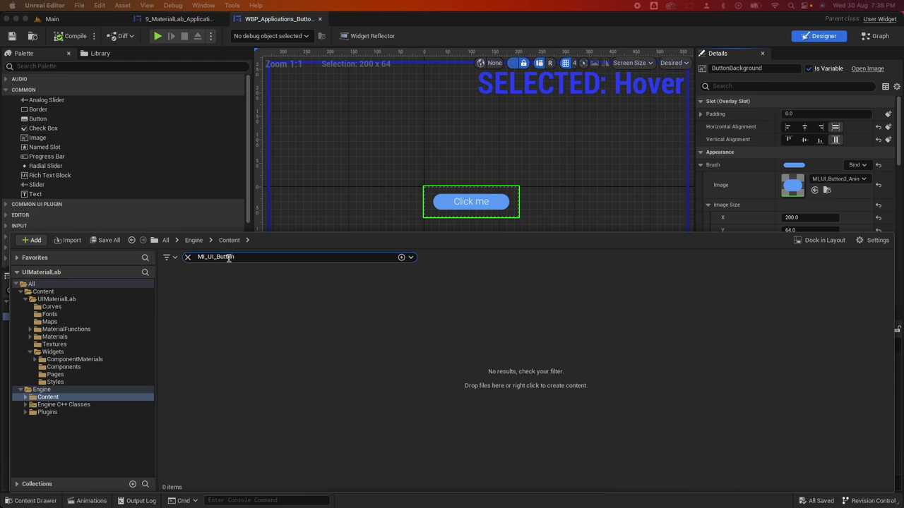
click(55, 299)
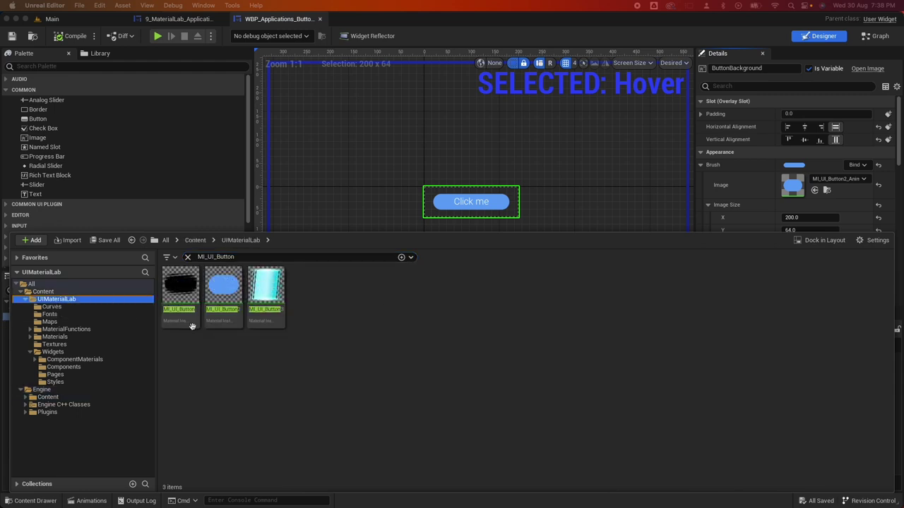
double_click(222, 290)
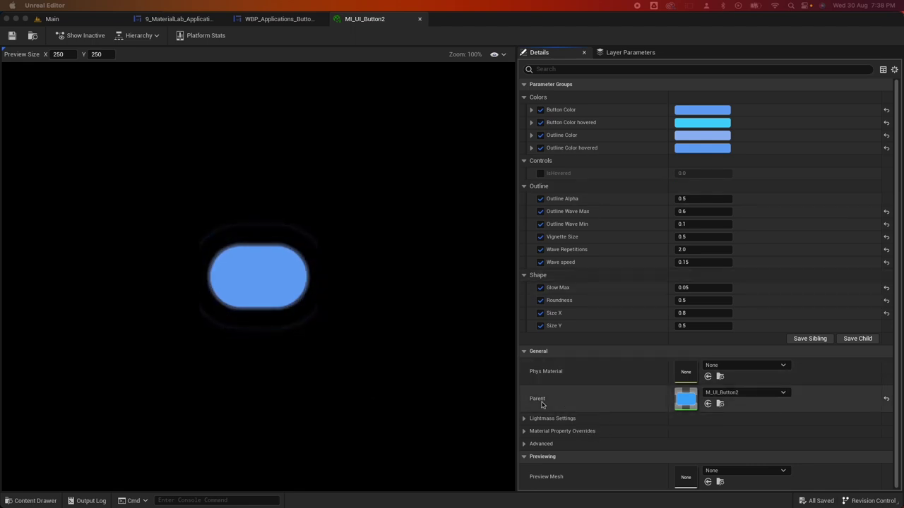
click(720, 403)
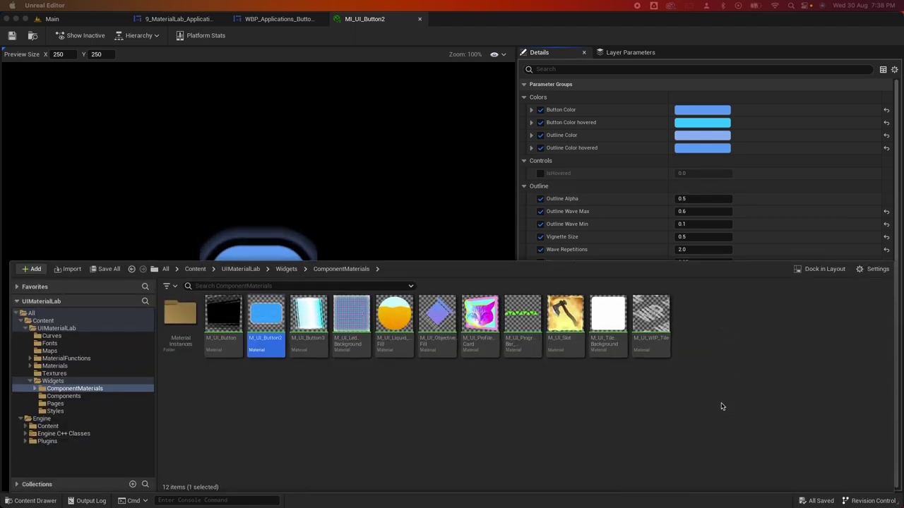
double_click(265, 319)
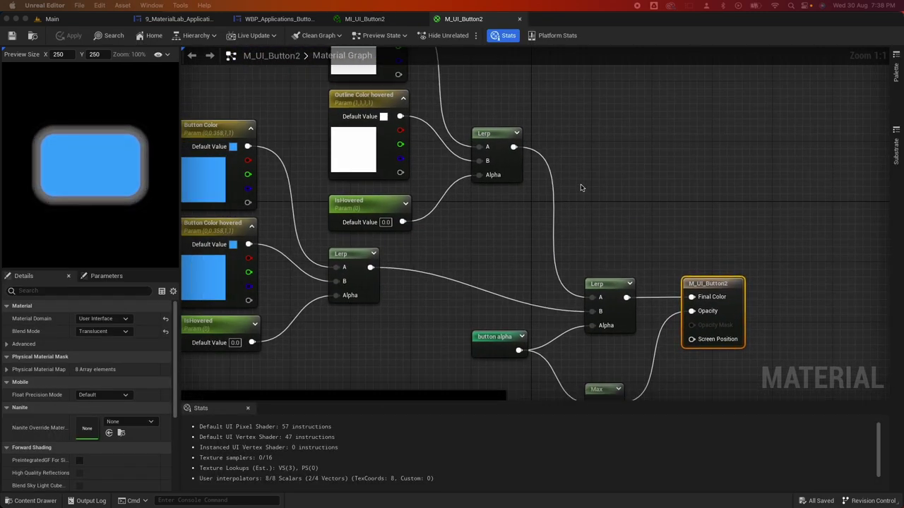
Pan the M_UI_Button2 graph to the Button box and Wave comment sections.
scroll(416, 190, down, 10)
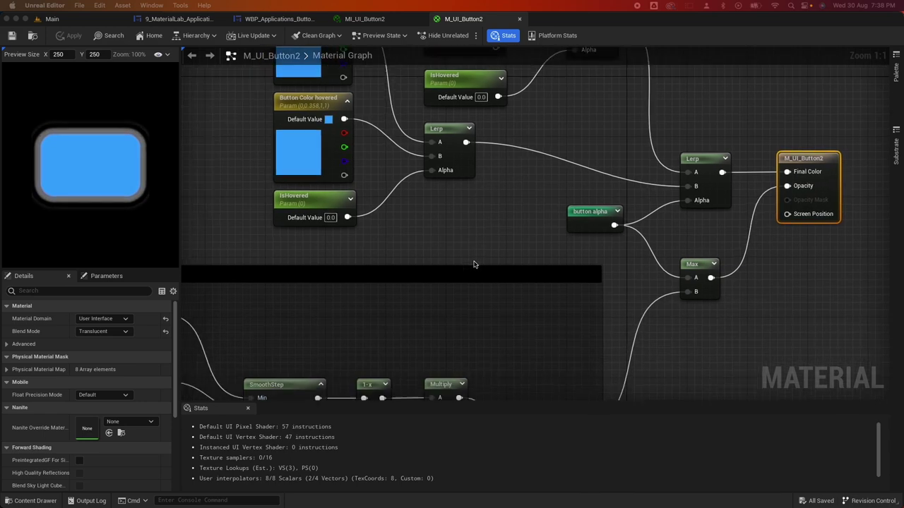
scroll(474, 265, down, 5)
scroll(474, 265, left, 7)
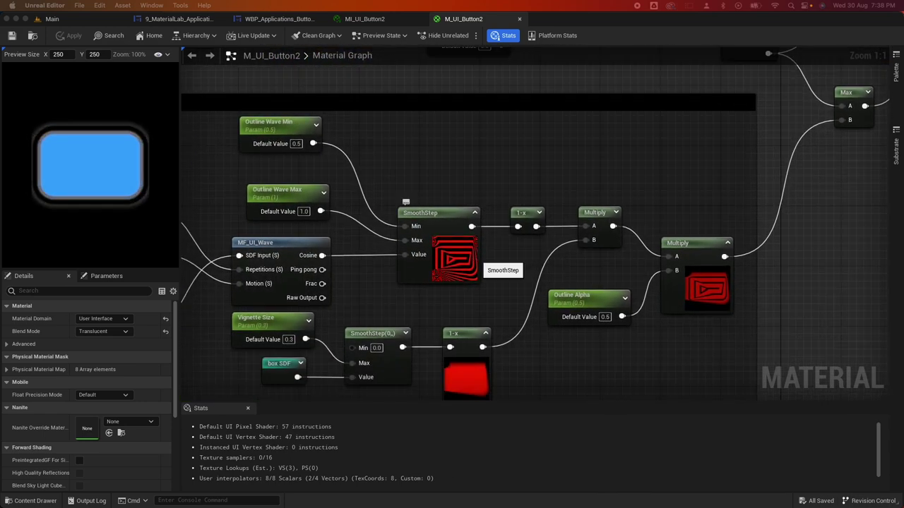
scroll(477, 260, left, 2)
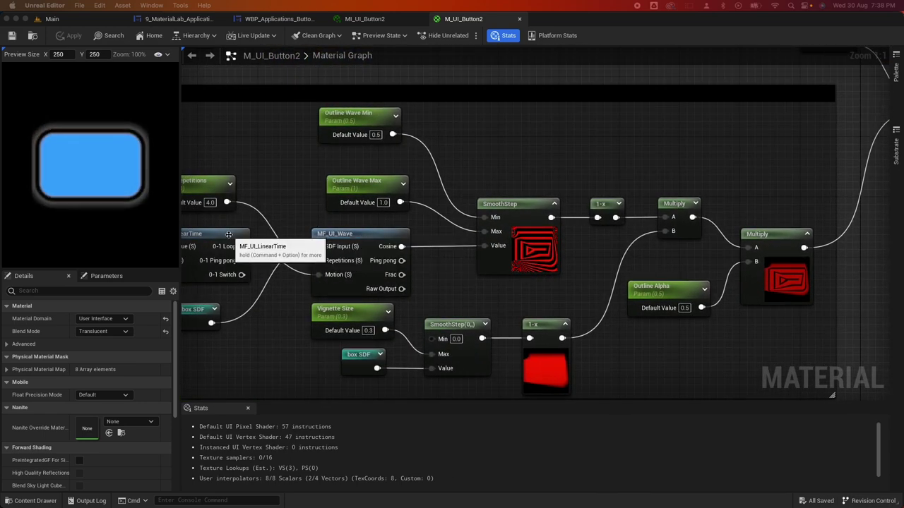
scroll(355, 242, down, 3)
scroll(356, 242, left, 5)
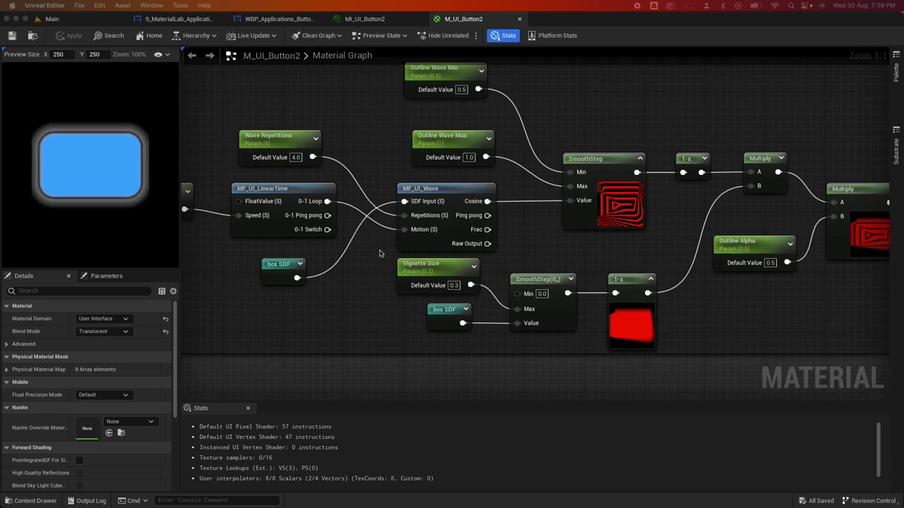
scroll(378, 254, left, 12)
scroll(378, 254, down, 2)
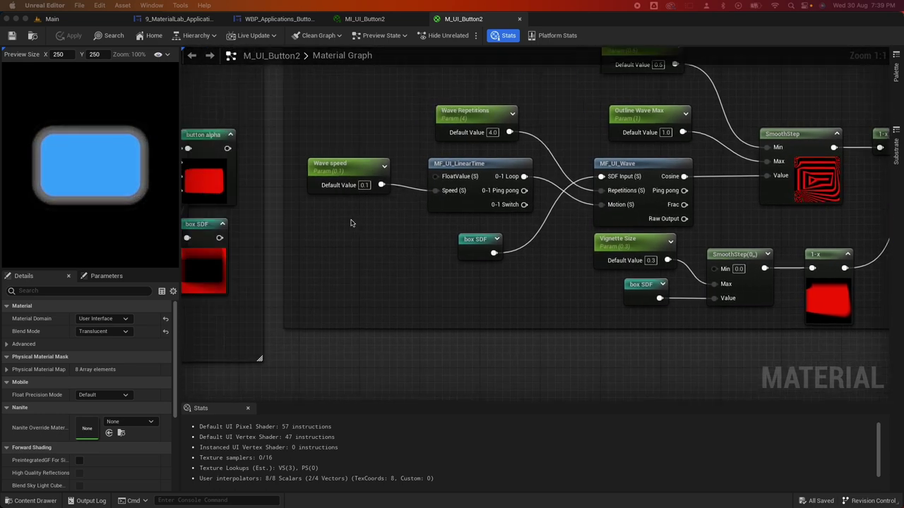
scroll(480, 165, up, 6)
scroll(275, 202, left, 8)
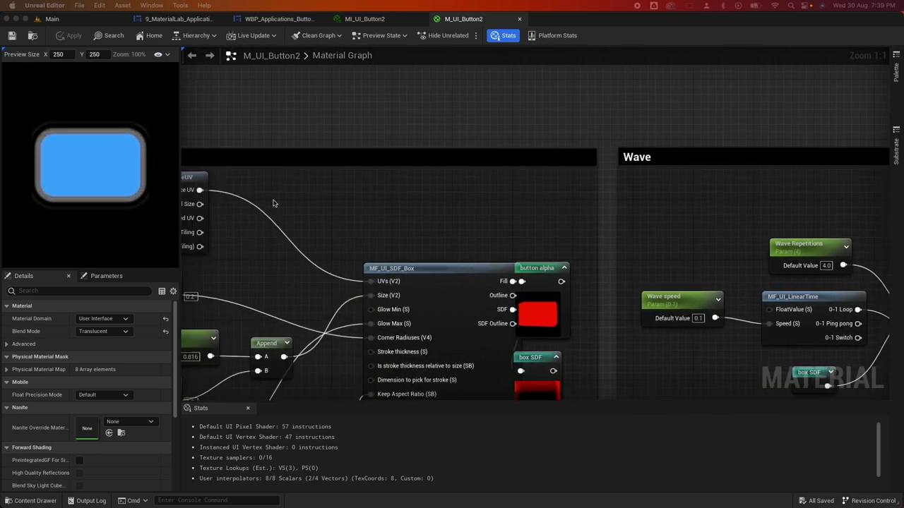
scroll(301, 185, left, 4)
scroll(301, 185, down, 2)
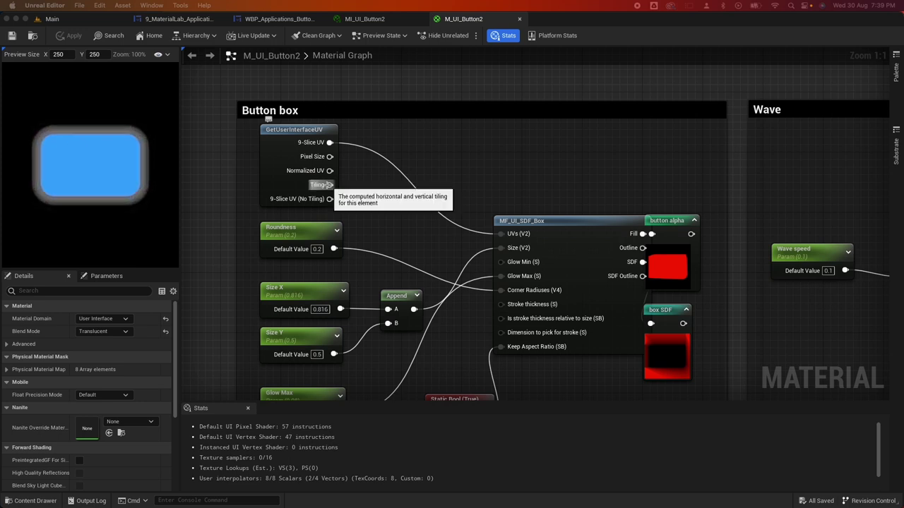
Expand MaterialFunctions in the Content Drawer to list Distortions, Masks, Patterns, SDFs, Time, Transforms and Utilities.
click(32, 500)
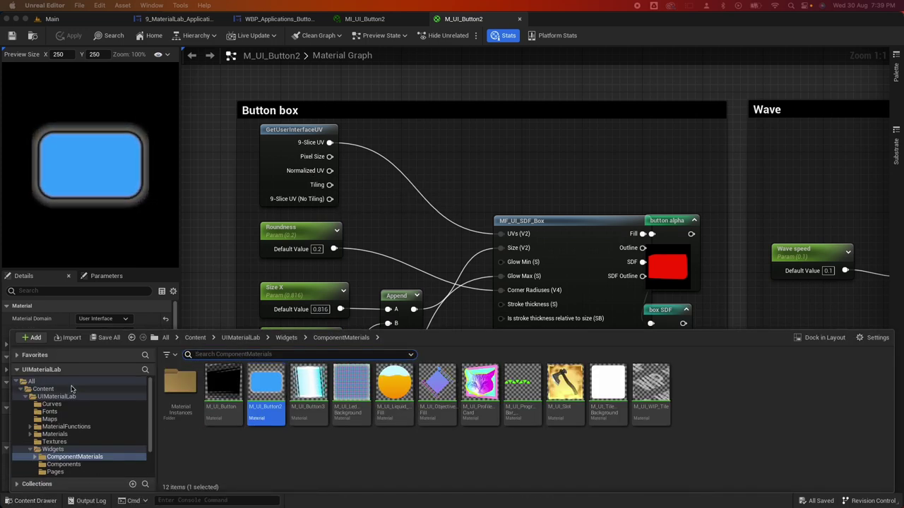
click(57, 427)
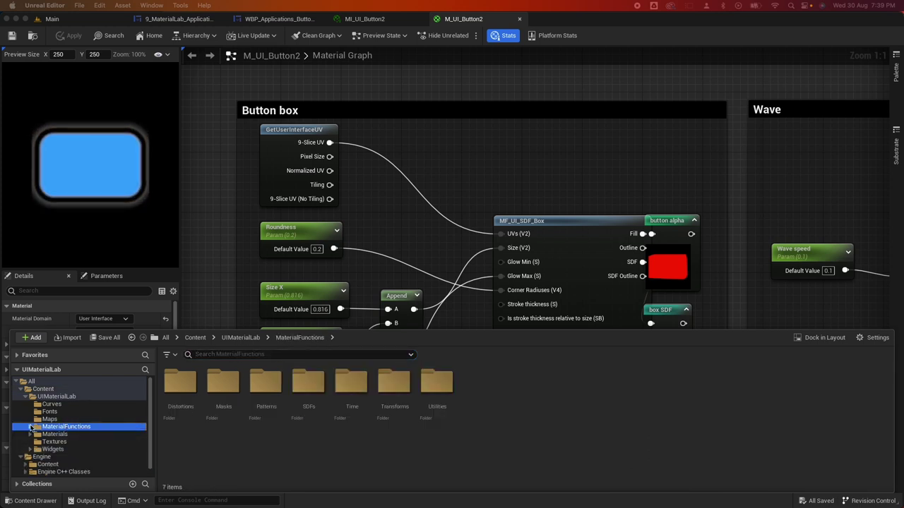
click(30, 427)
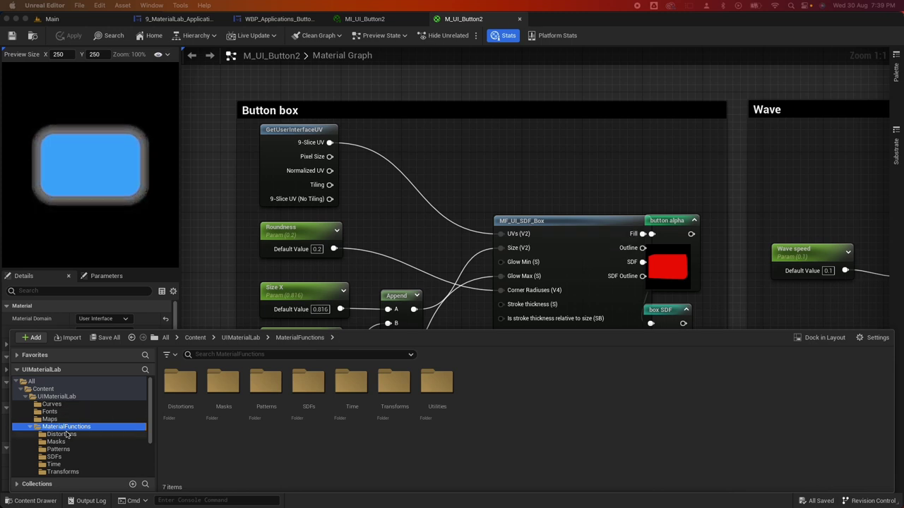
scroll(67, 435, down, 2)
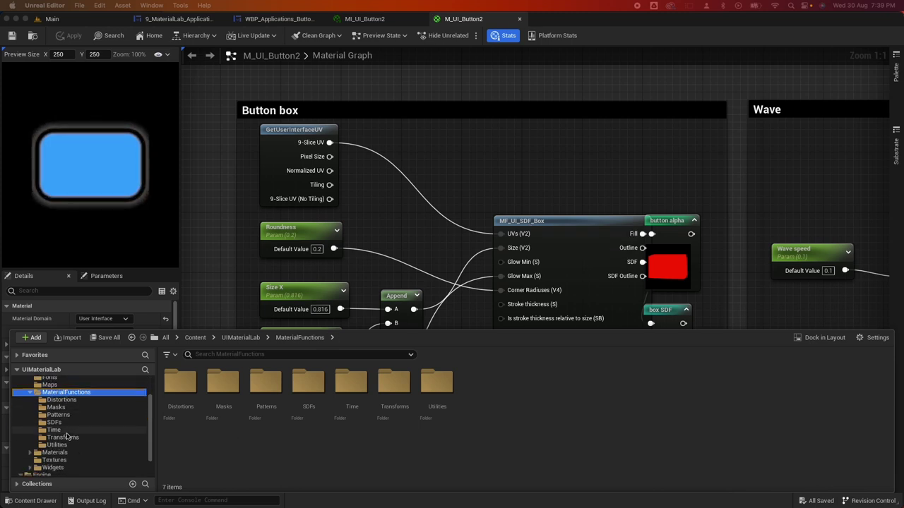
Start migrating MaterialFunctions and check the destination YoutubeUMGMaterial project's assets.
right_click(72, 398)
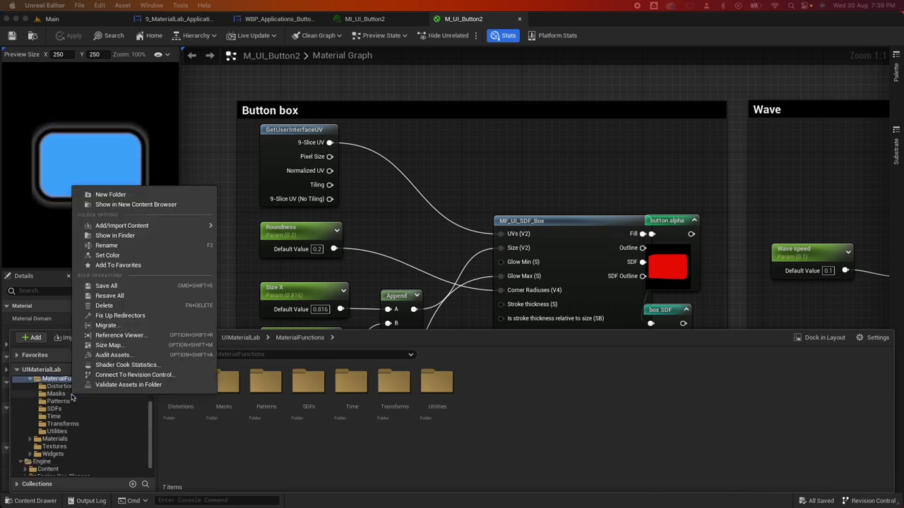
click(129, 329)
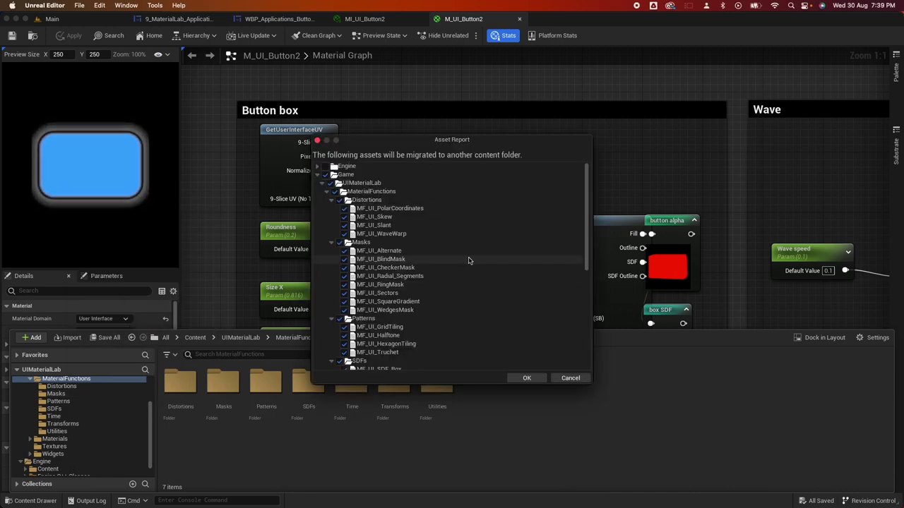
key(ctrl+Up)
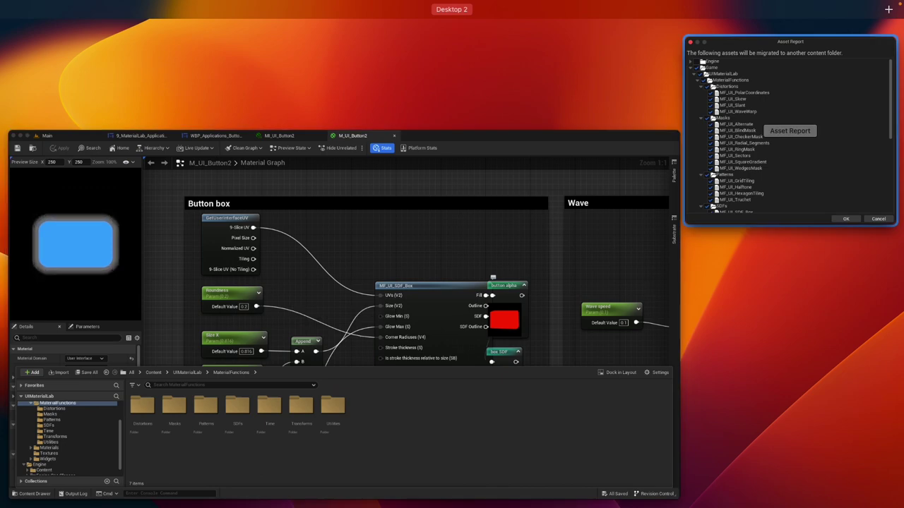
click(789, 131)
key(super+grave)
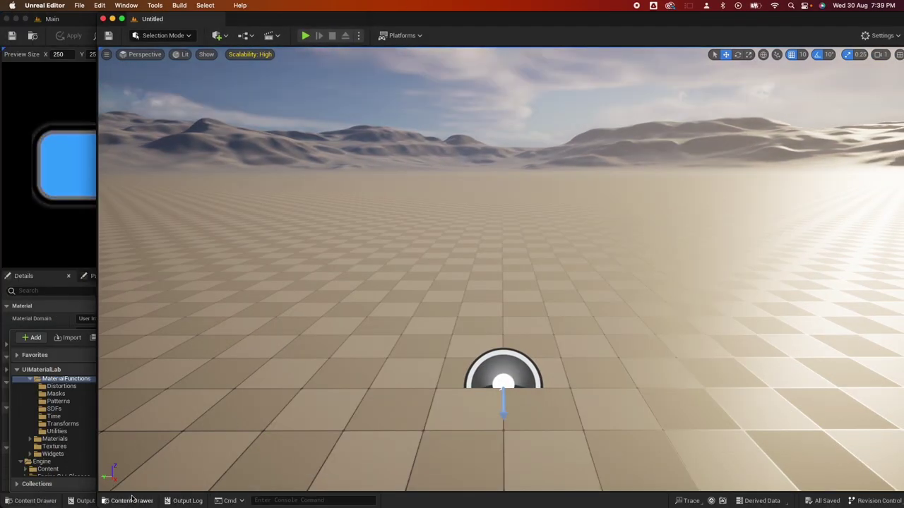
click(131, 501)
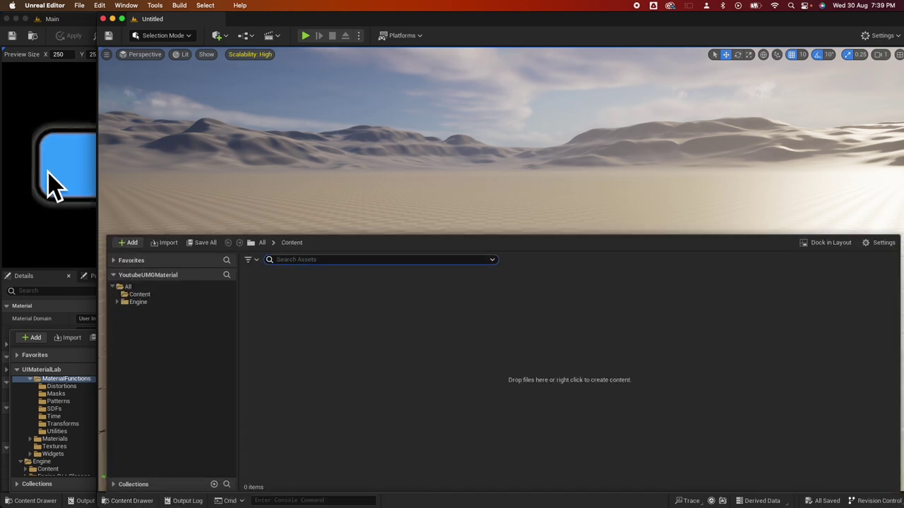
click(70, 240)
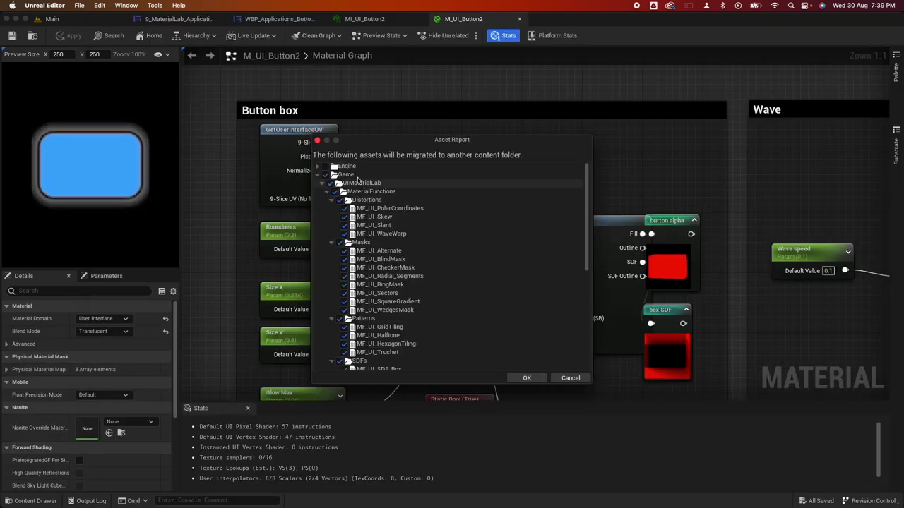
Confirm the Asset Report and migrate into YoutubeUMGMaterial's Content folder, then expand UIMaterialLab.
click(518, 380)
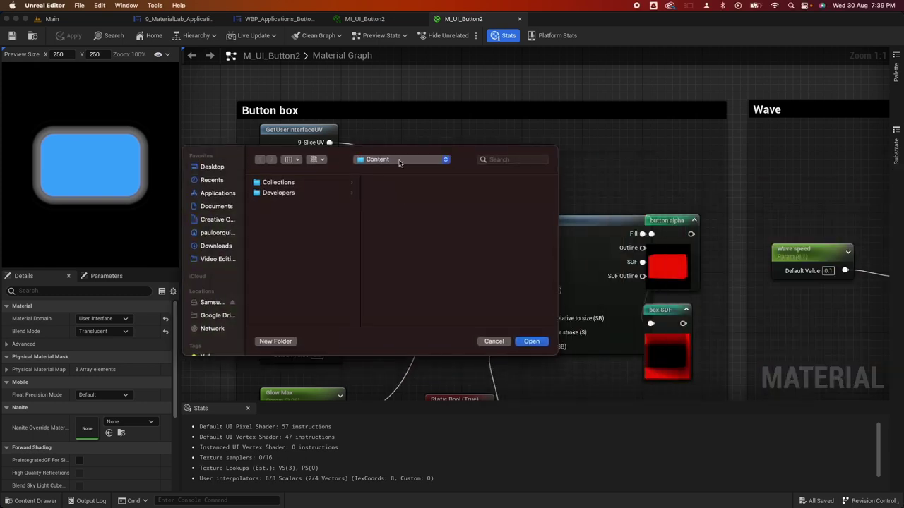
click(397, 160)
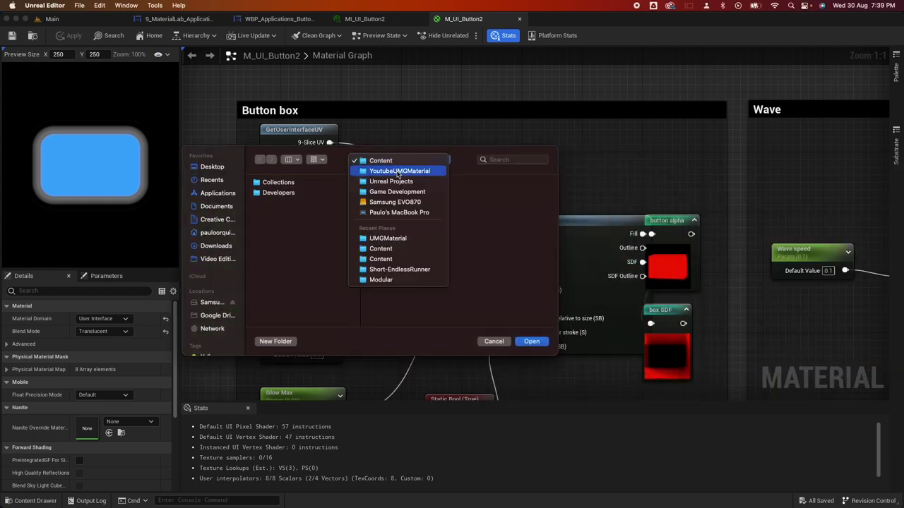
click(397, 172)
click(471, 193)
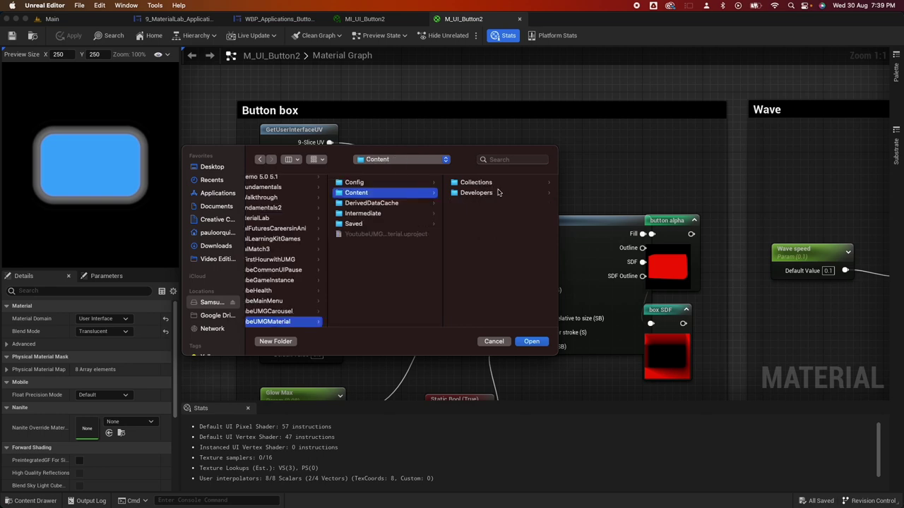
click(531, 342)
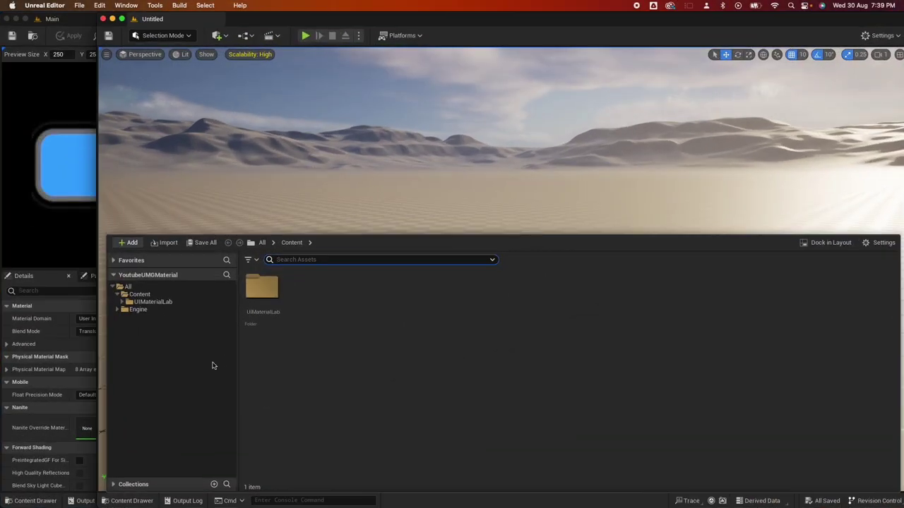
click(122, 302)
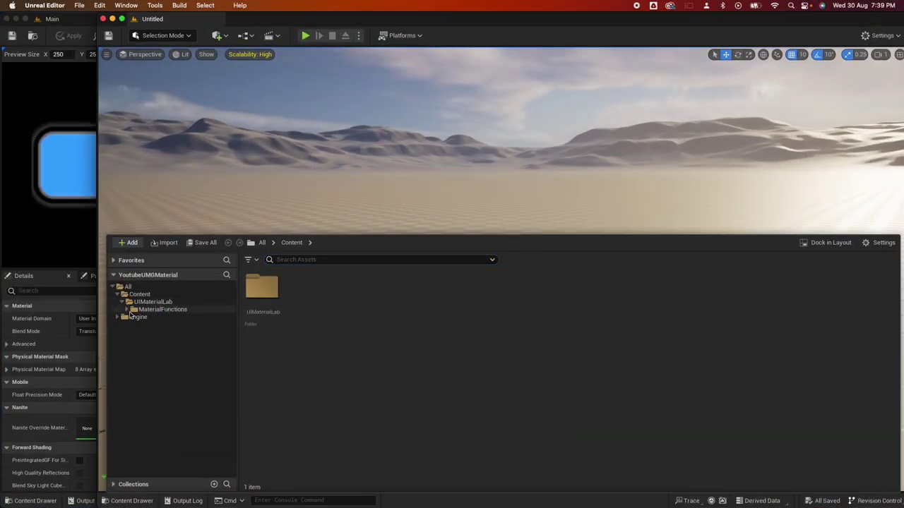
Maximize the level editor and create a UI folder under Content.
click(126, 310)
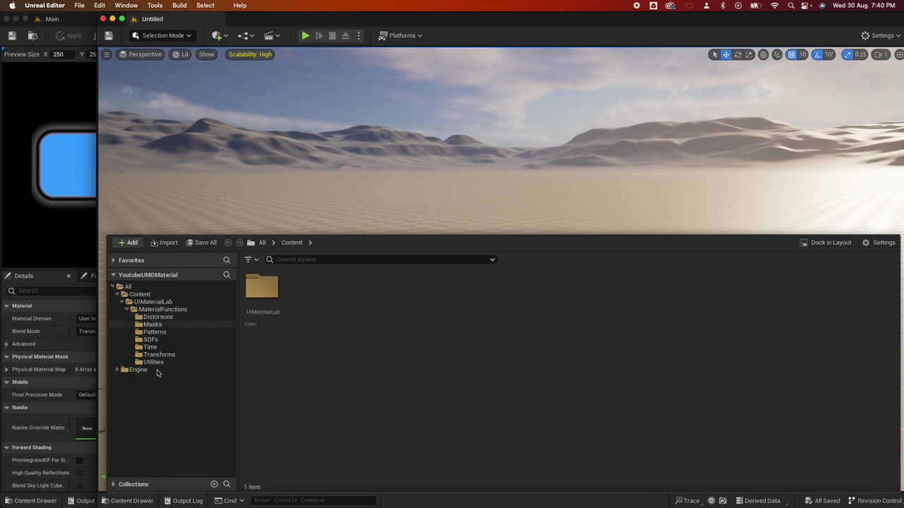
double_click(297, 25)
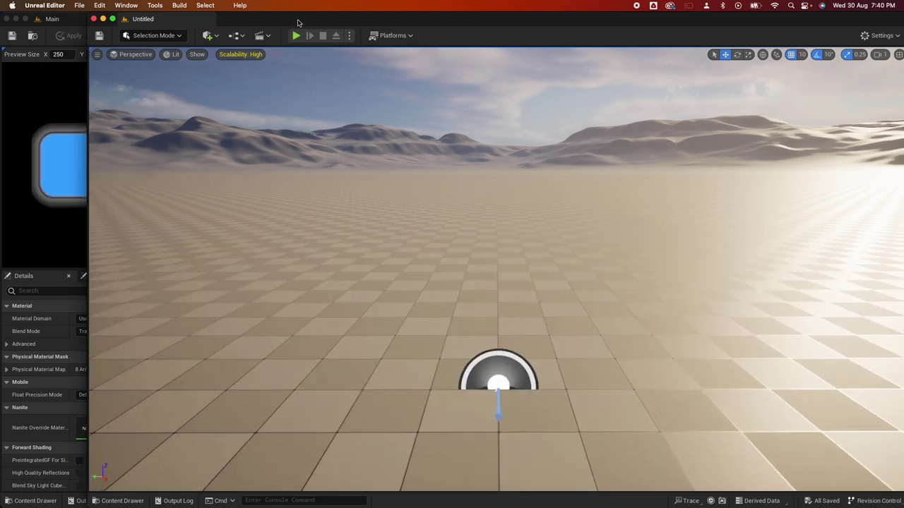
click(31, 501)
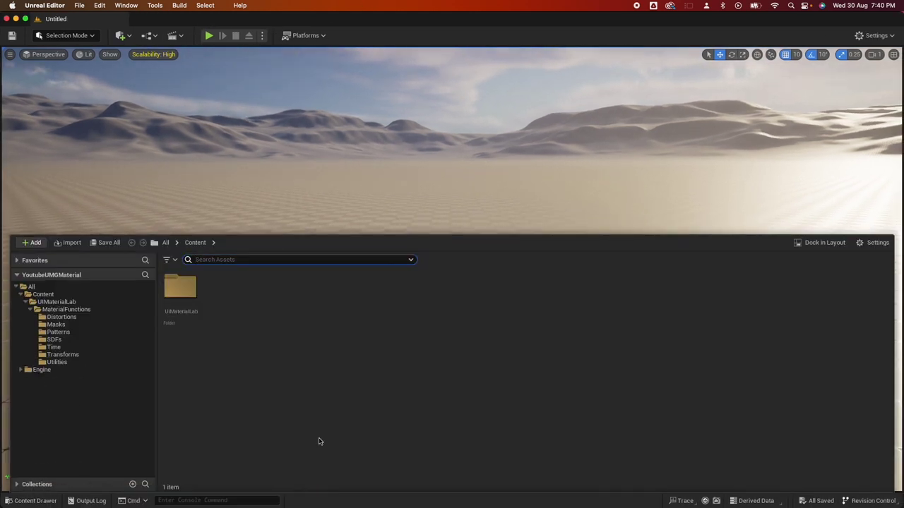
click(42, 293)
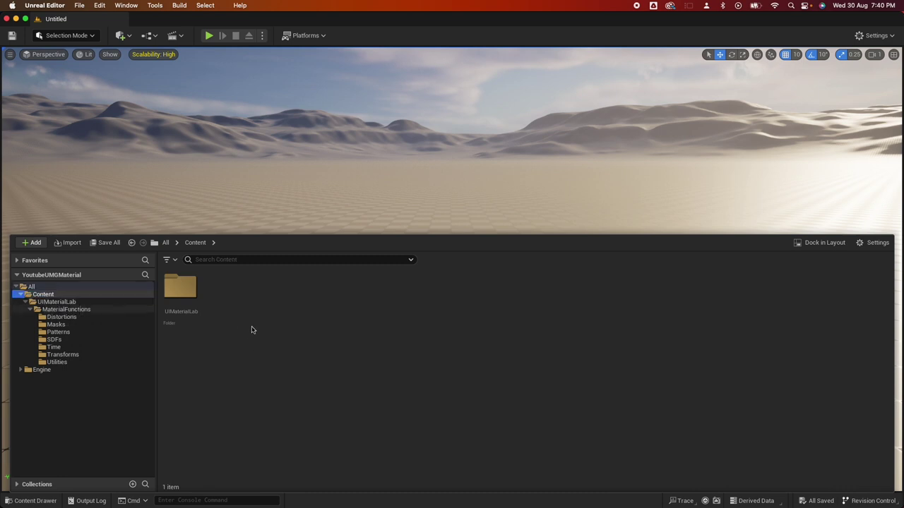
right_click(250, 342)
click(325, 213)
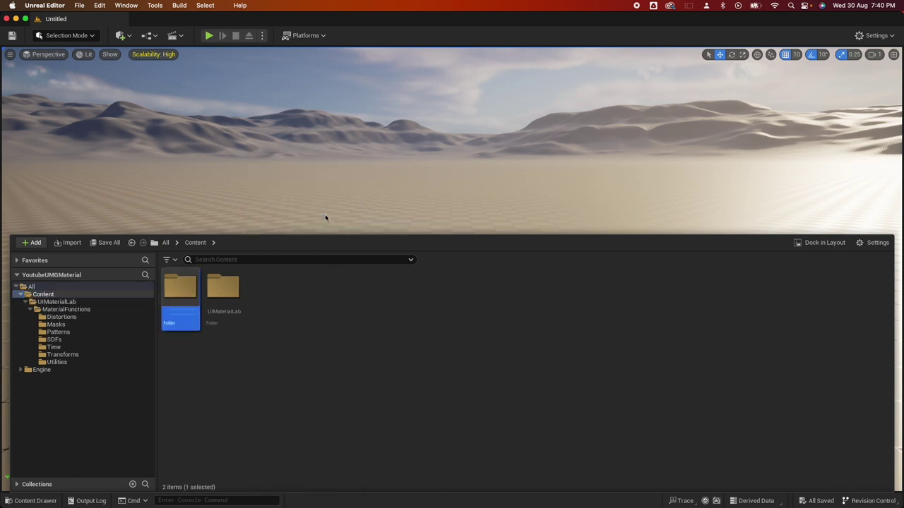
text(UI)
key(Return)
Add Maps and Materials folders under Content, then open the UI folder.
key(ctrl+space)
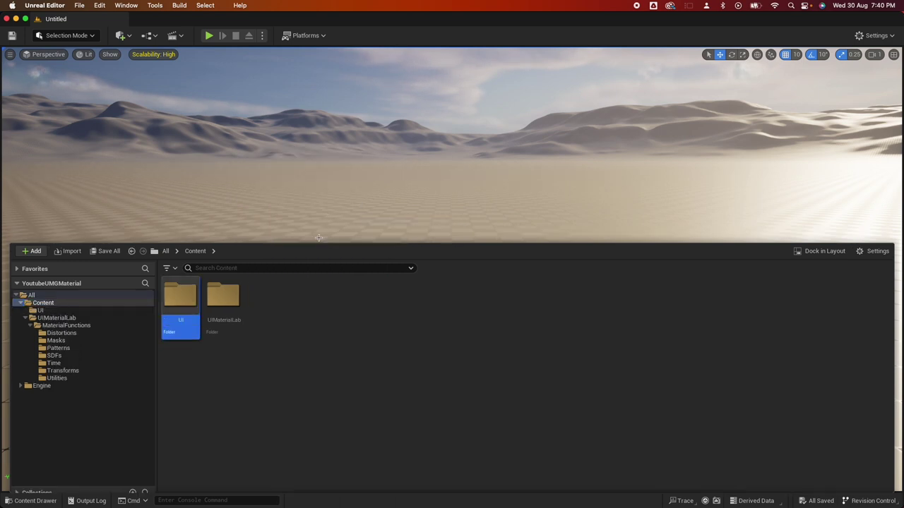
key(ctrl+space)
right_click(241, 372)
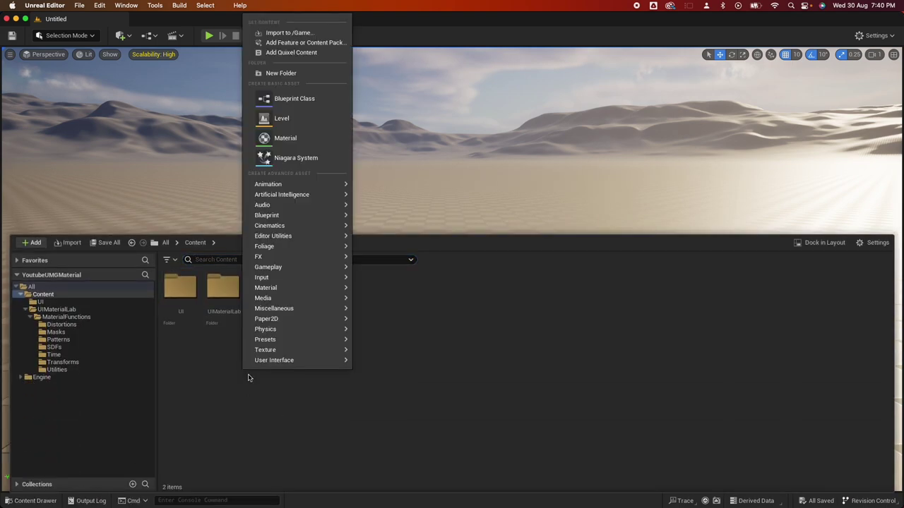
click(304, 75)
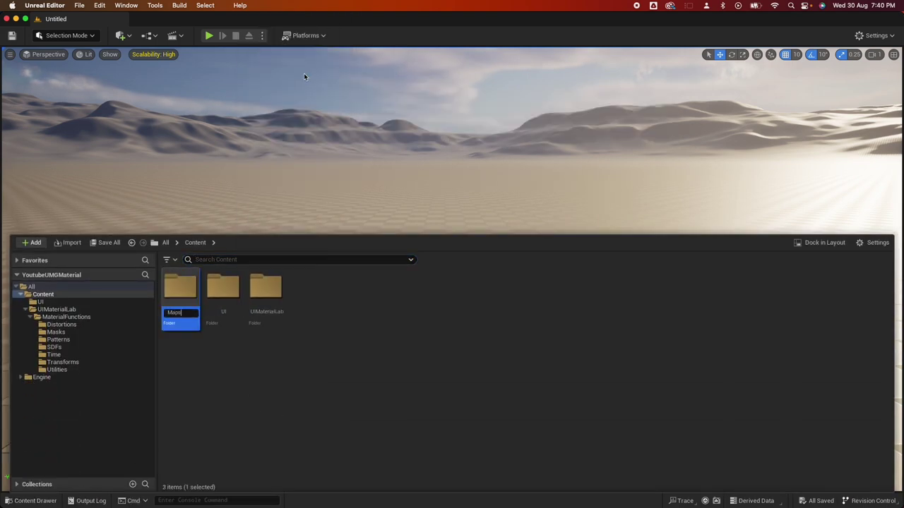
key(Return)
right_click(328, 326)
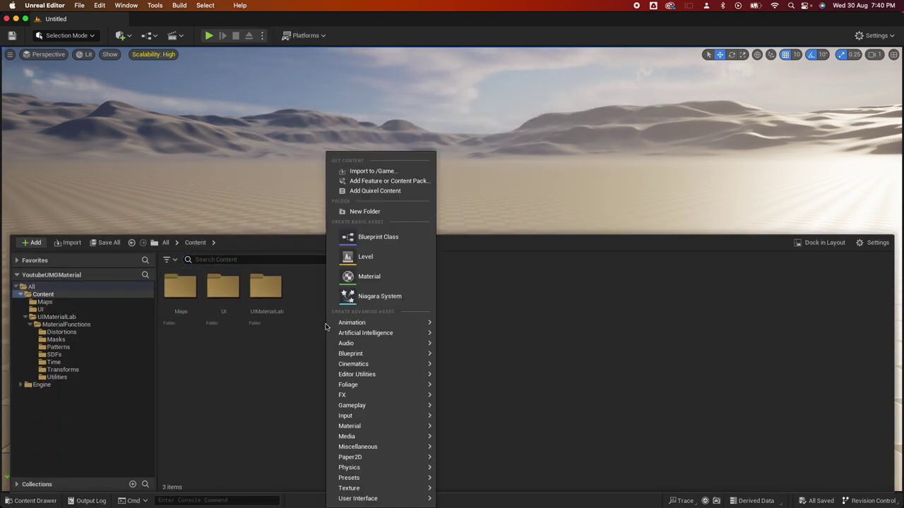
click(366, 211)
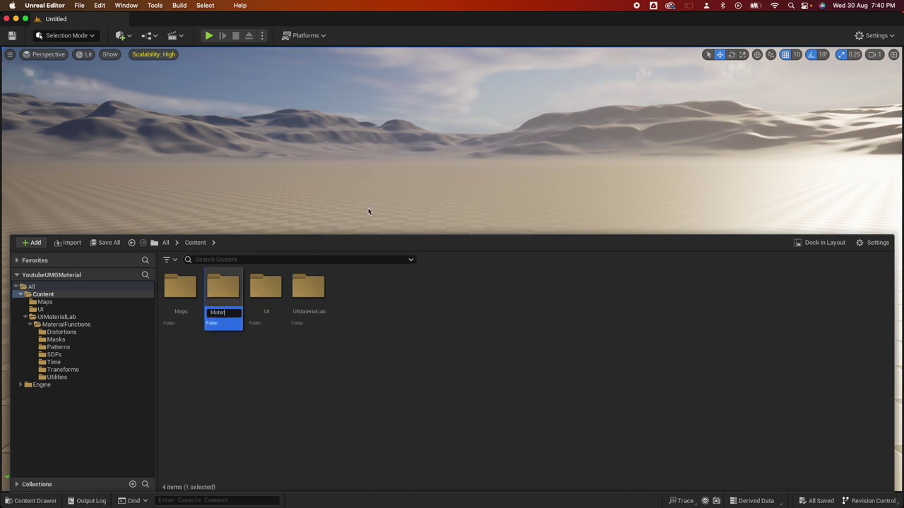
key(Return)
click(265, 291)
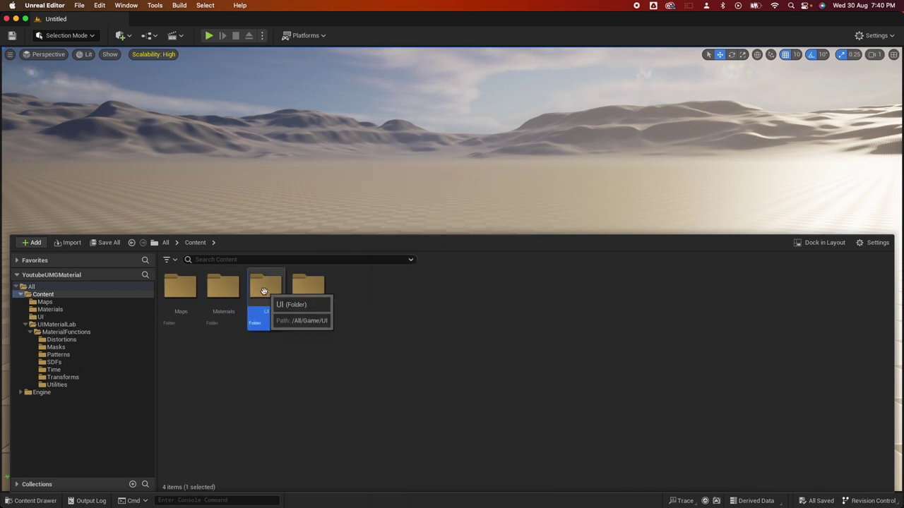
double_click(272, 296)
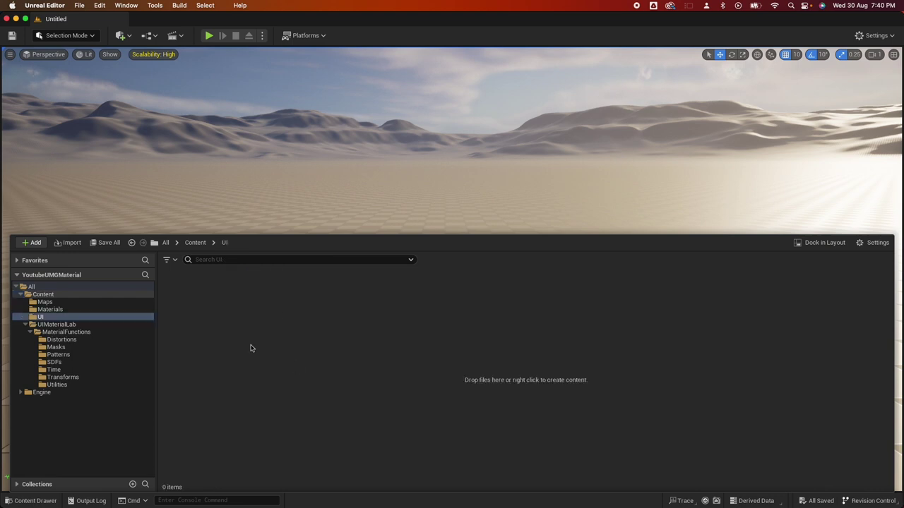
Create a User Widget blueprint named WBP_UI_Button in UI and open it in the designer.
right_click(252, 338)
mouse_move(291, 500)
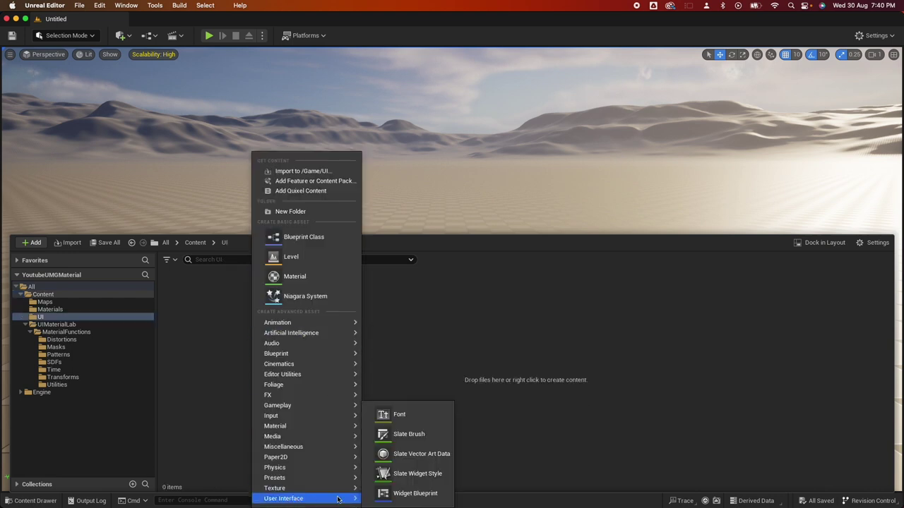
click(415, 494)
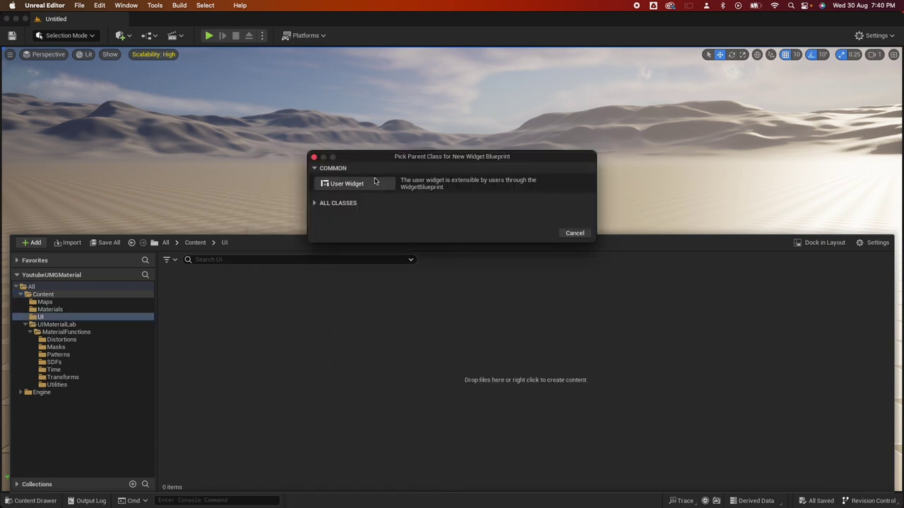
click(374, 182)
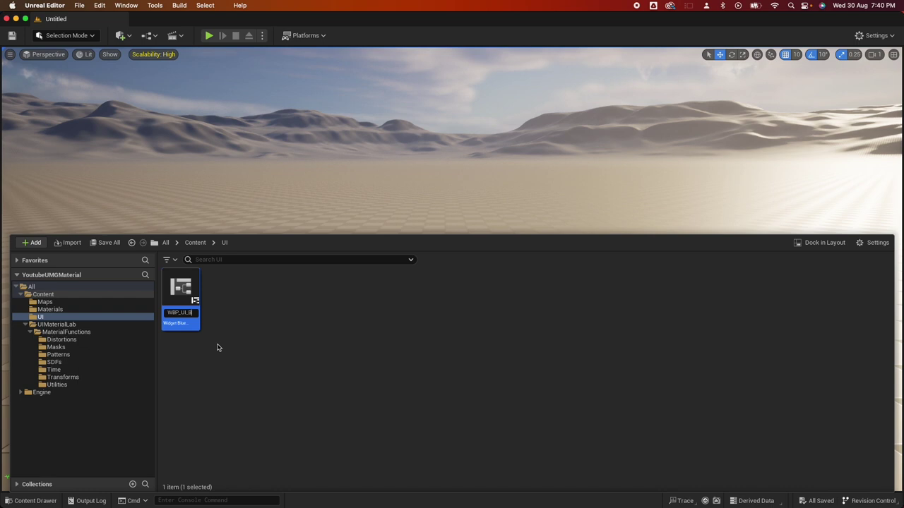
text(WBP_UI_Button)
key(Return)
double_click(170, 290)
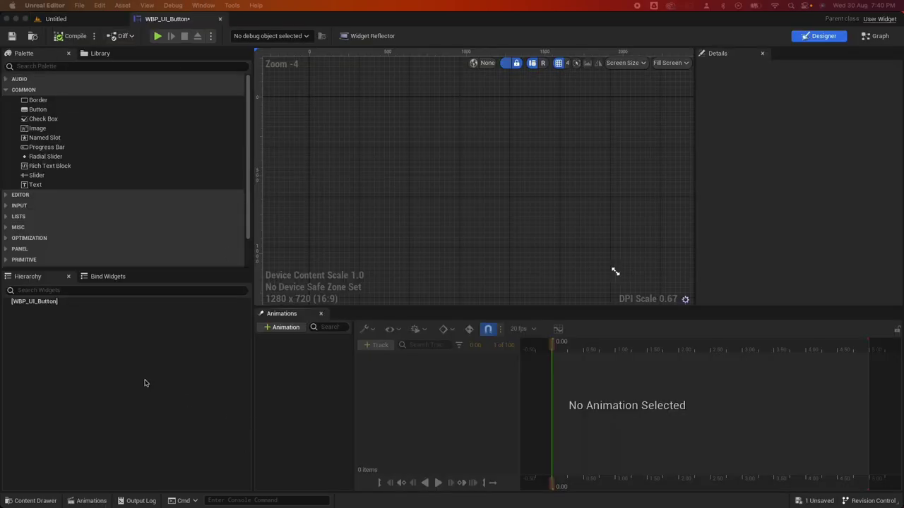
Add an Overlay under the WBP_UI_Button root.
click(44, 302)
click(49, 66)
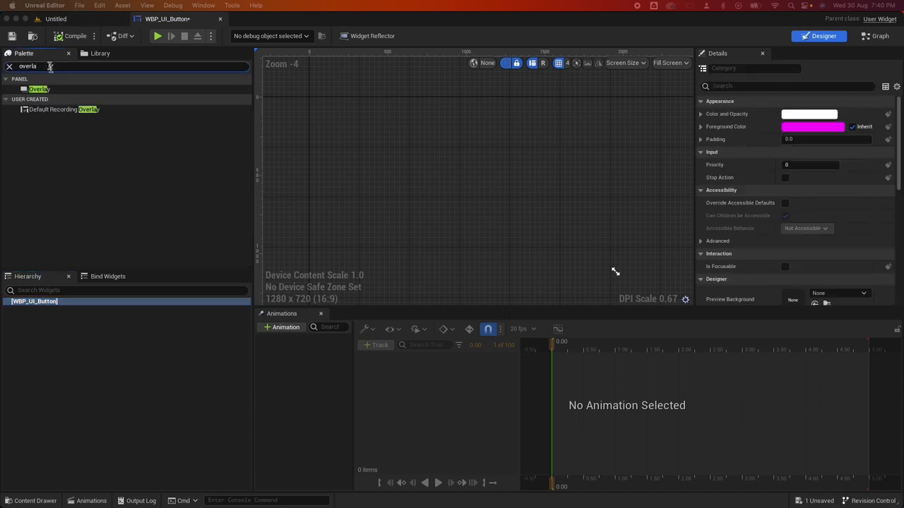
drag(48, 89, 34, 304)
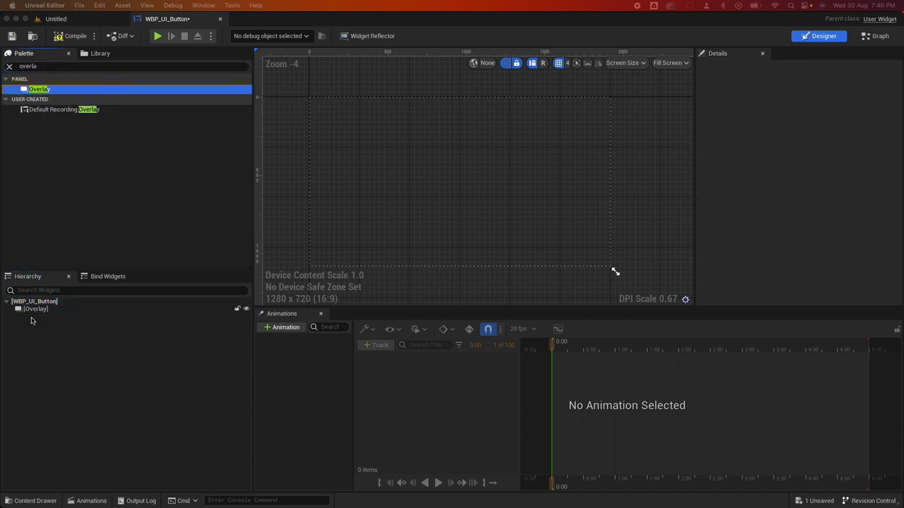
Put an Image in the Overlay named ImageBackground, made a variable, filling horizontally and vertically.
click(52, 66)
text(image)
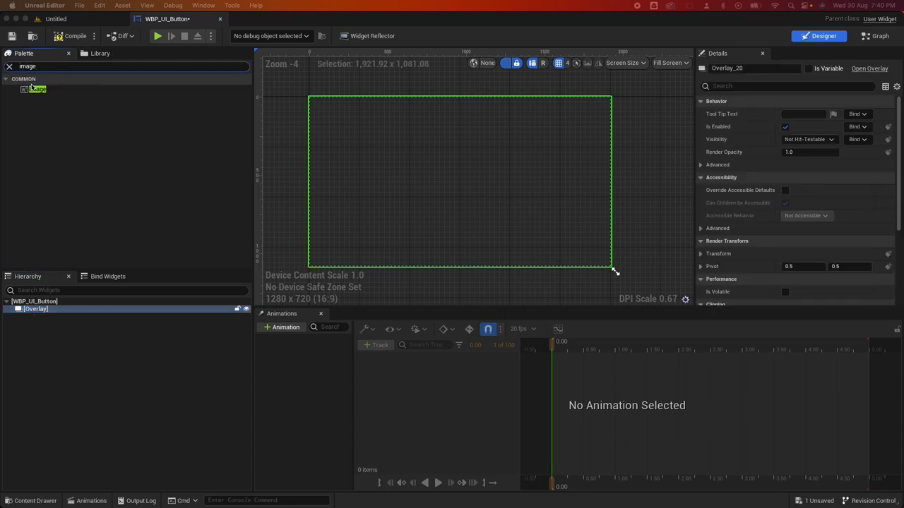
drag(35, 89, 38, 316)
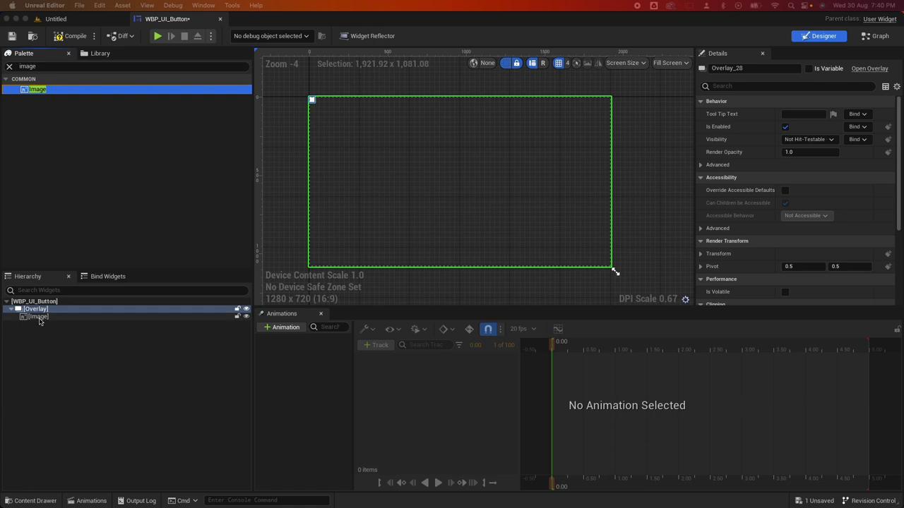
click(727, 69)
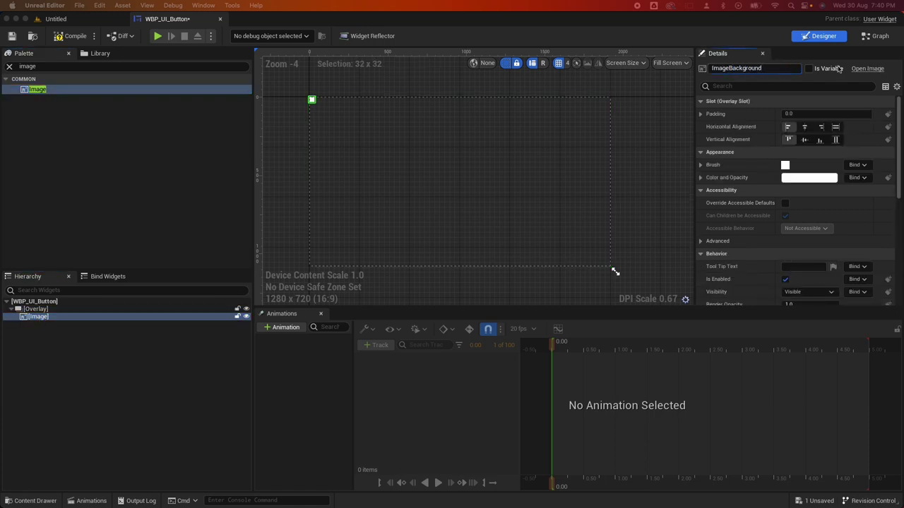
text(Background)
click(809, 69)
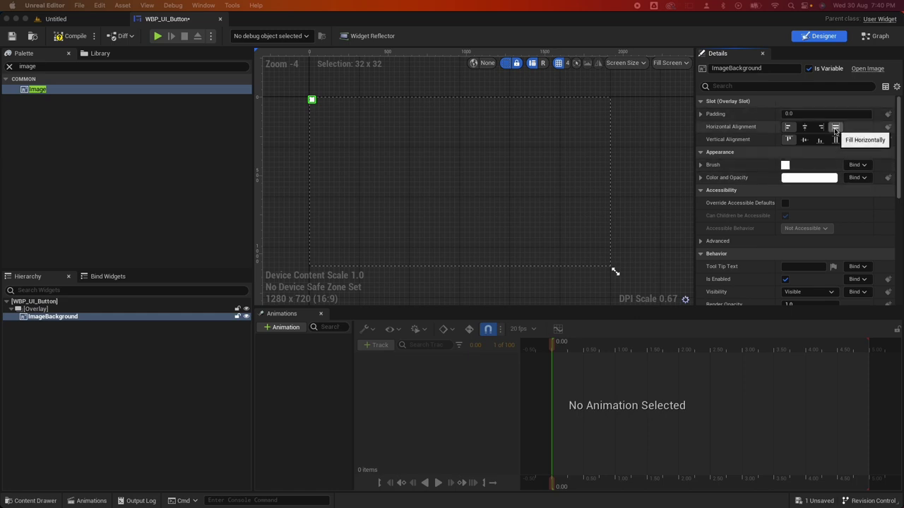
click(835, 127)
click(835, 139)
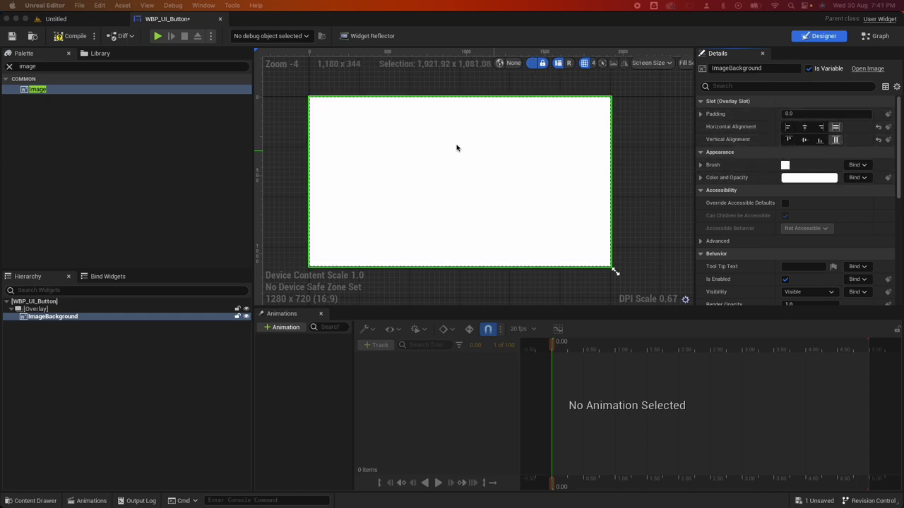
drag(41, 67, 2, 63)
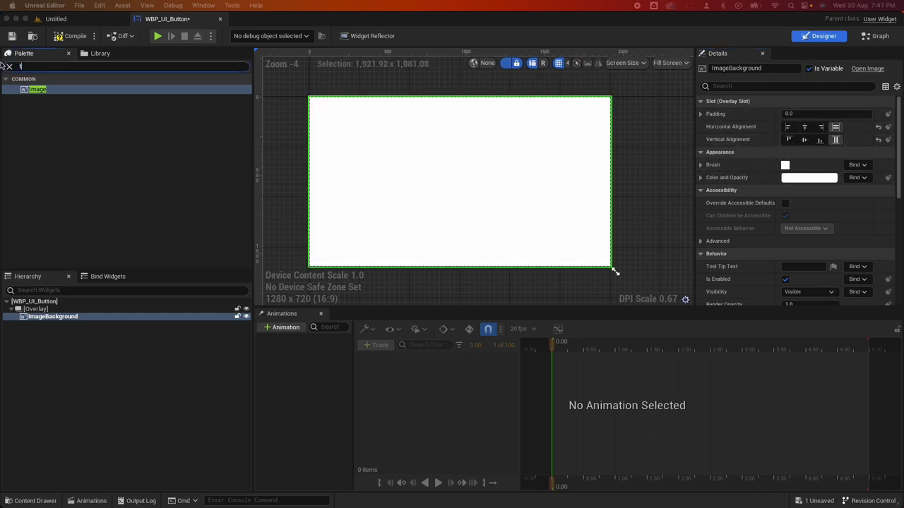
Add a Text block to the Overlay and set its colour to near-black dark grey.
text(text)
drag(35, 99, 42, 324)
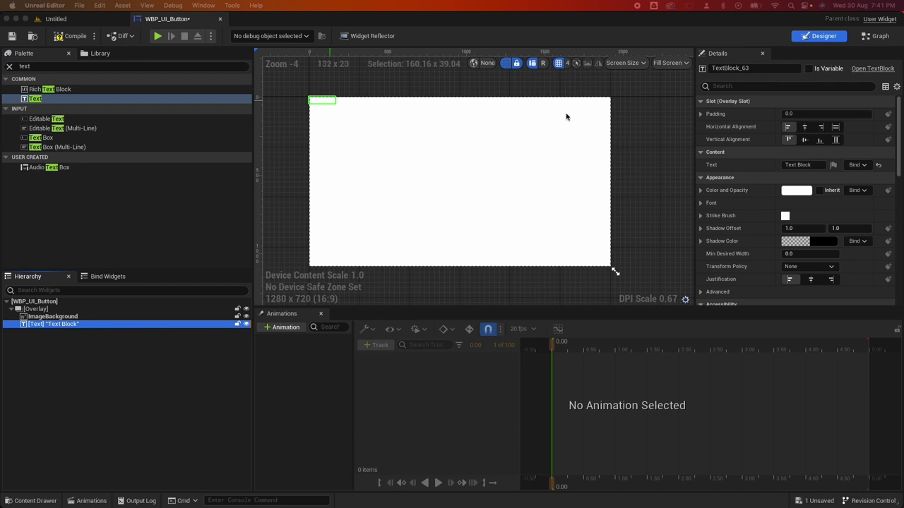
click(796, 189)
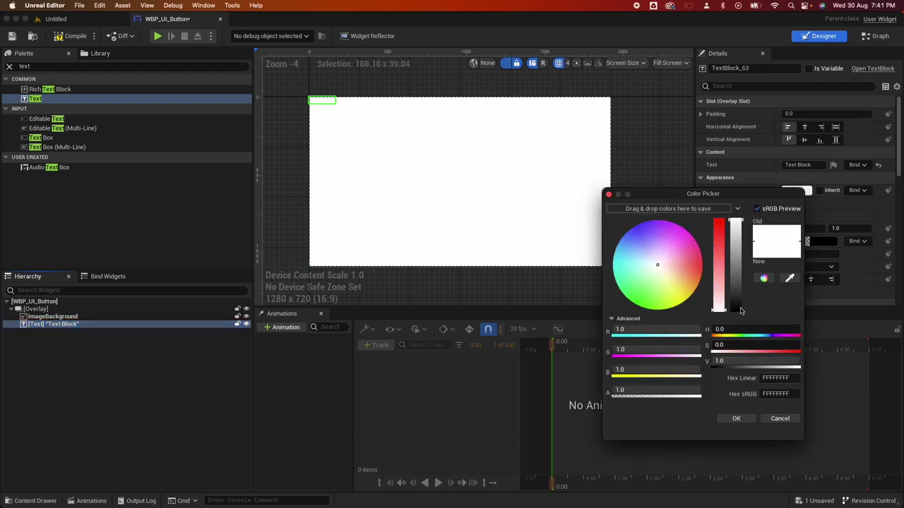
click(740, 310)
click(738, 421)
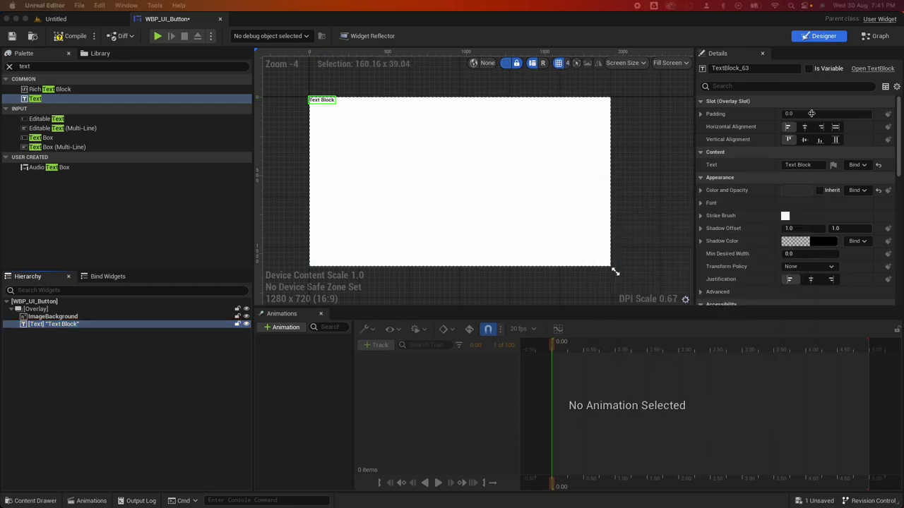
Centre the text's horizontal and vertical alignment and justification, and name it TextBlock.
click(804, 127)
click(806, 141)
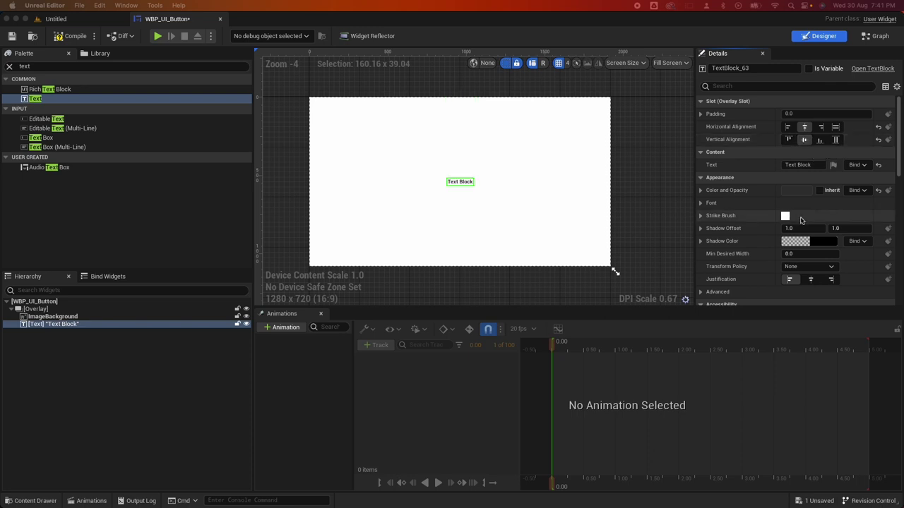
scroll(802, 222, down, 3)
click(811, 186)
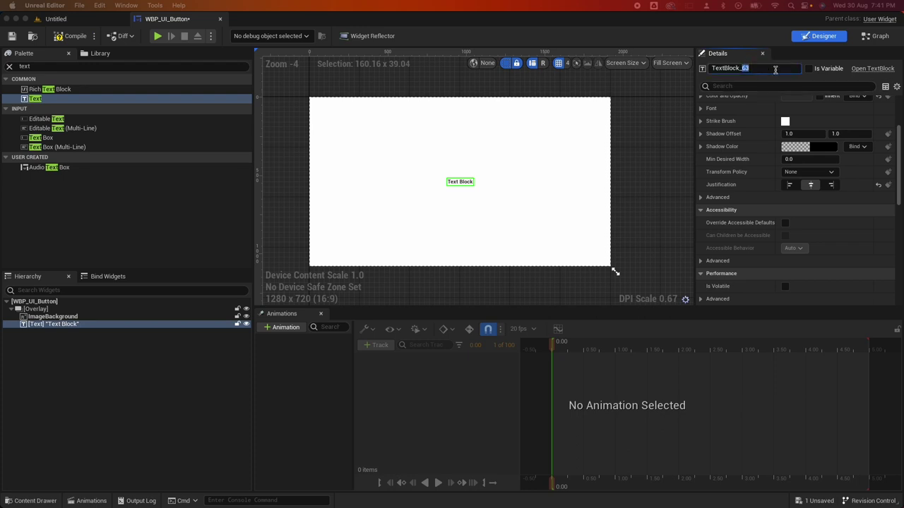
key(Return)
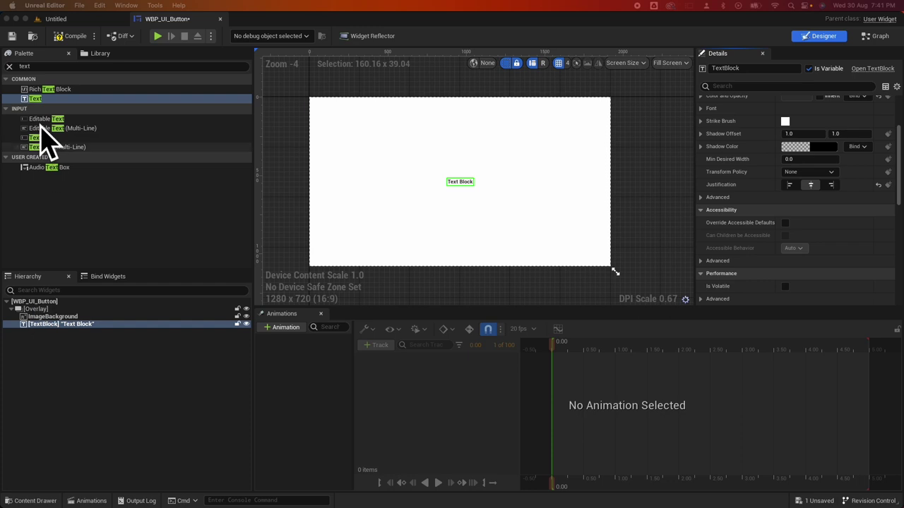
click(41, 68)
text(but)
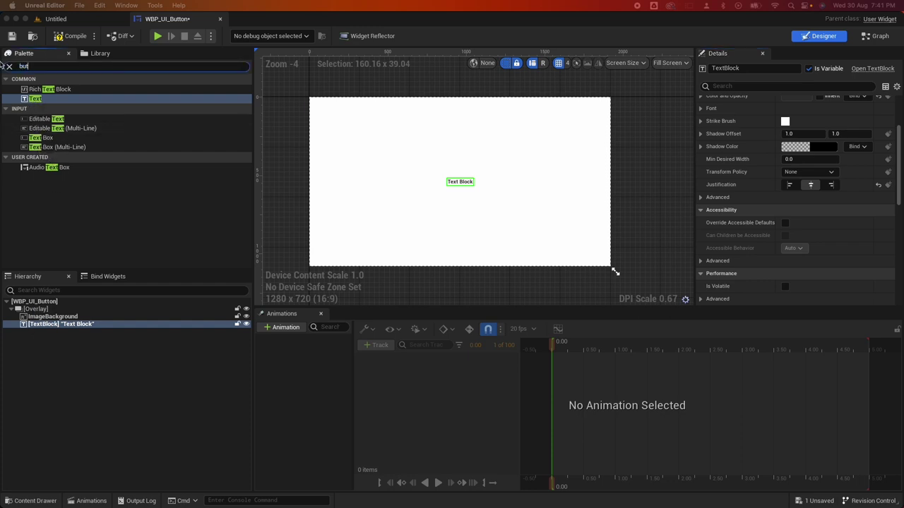
text(ton)
Add a Button to the Overlay, rename it ButtonHit and make it a variable.
drag(37, 89, 62, 324)
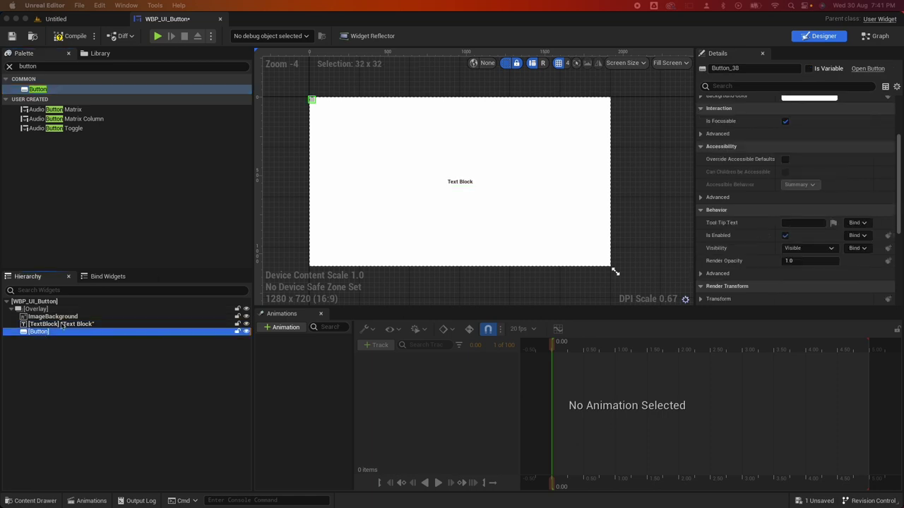
drag(731, 68, 760, 68)
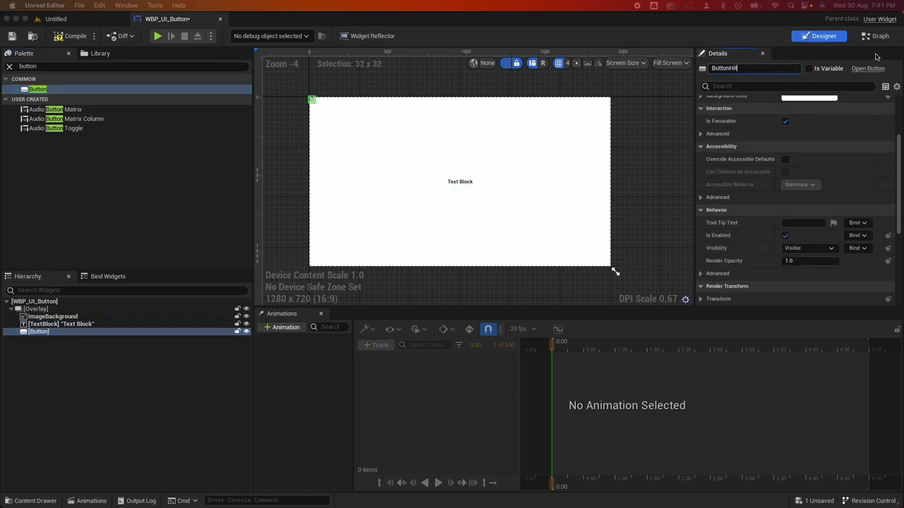
click(809, 69)
scroll(749, 176, up, 3)
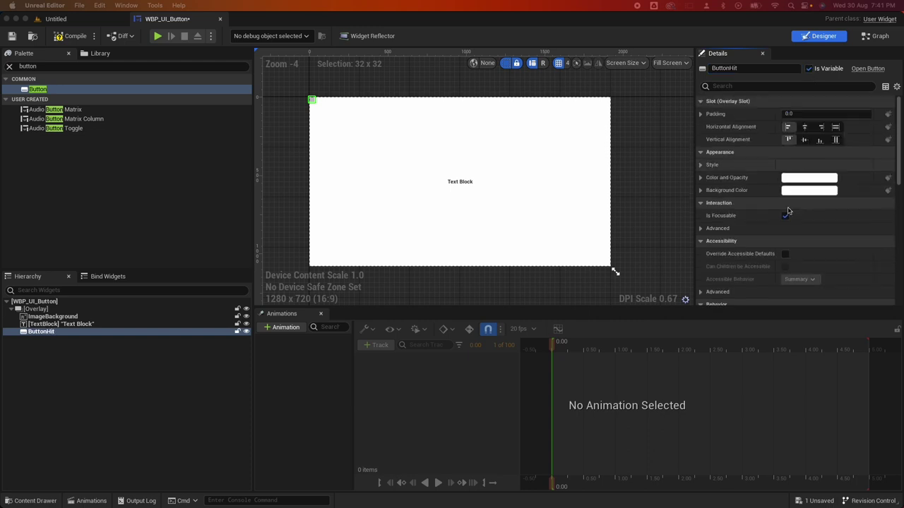
Set the alpha of ButtonHit's Color and Opacity and Background Color to 0.
click(805, 178)
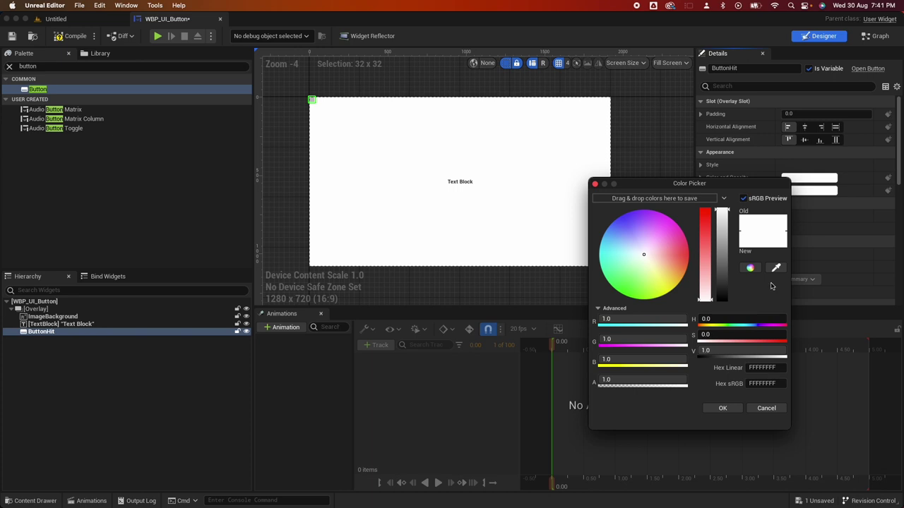
click(776, 411)
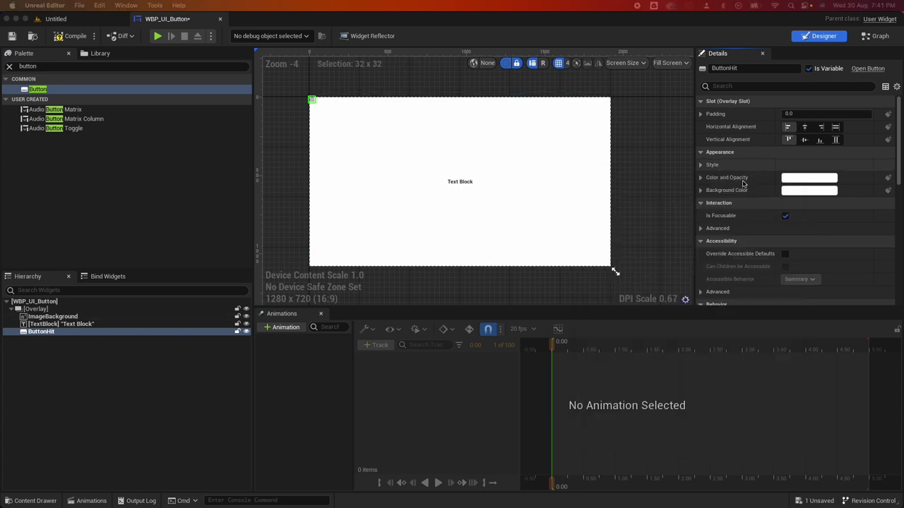
click(700, 177)
drag(804, 233, 796, 228)
click(797, 228)
text(0)
key(Return)
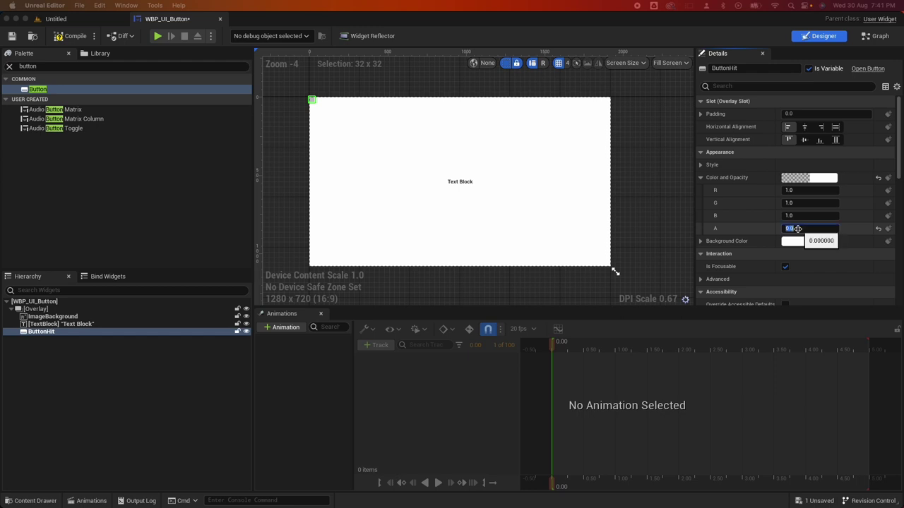
click(700, 241)
scroll(800, 273, down, 1)
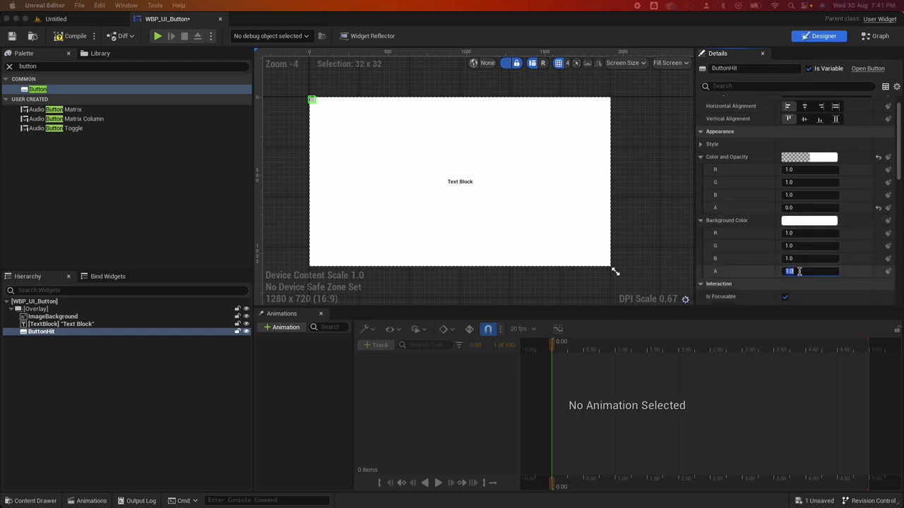
text(0)
click(674, 135)
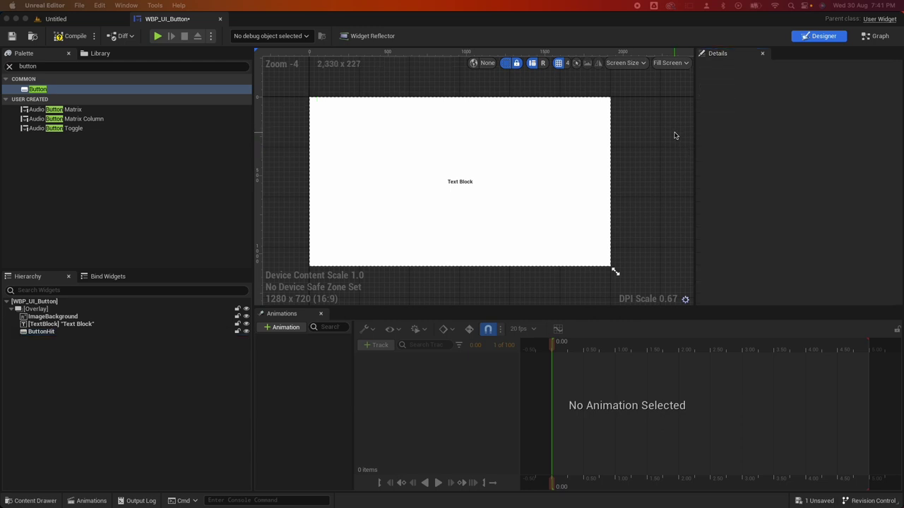
Switch the preview to Desired on Screen and save the widget blueprint.
click(670, 63)
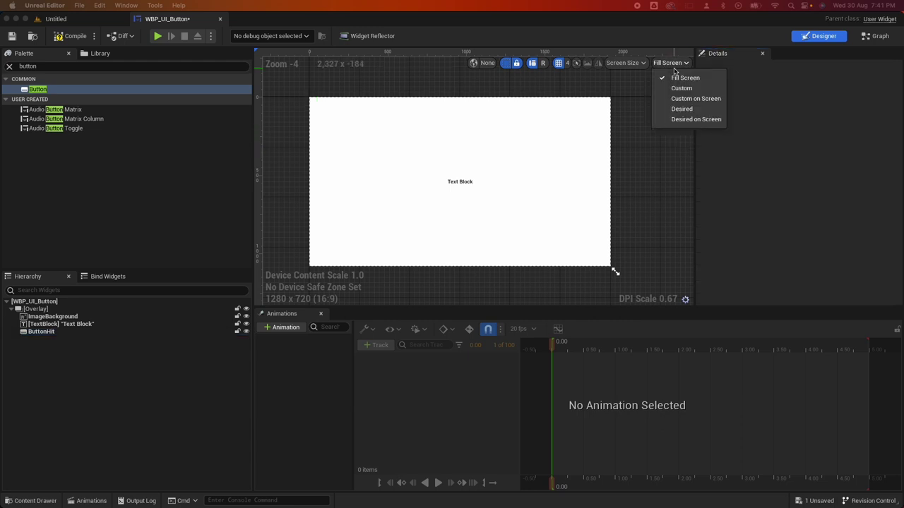
click(683, 121)
scroll(494, 215, up, 5)
right_drag(498, 212, 551, 167)
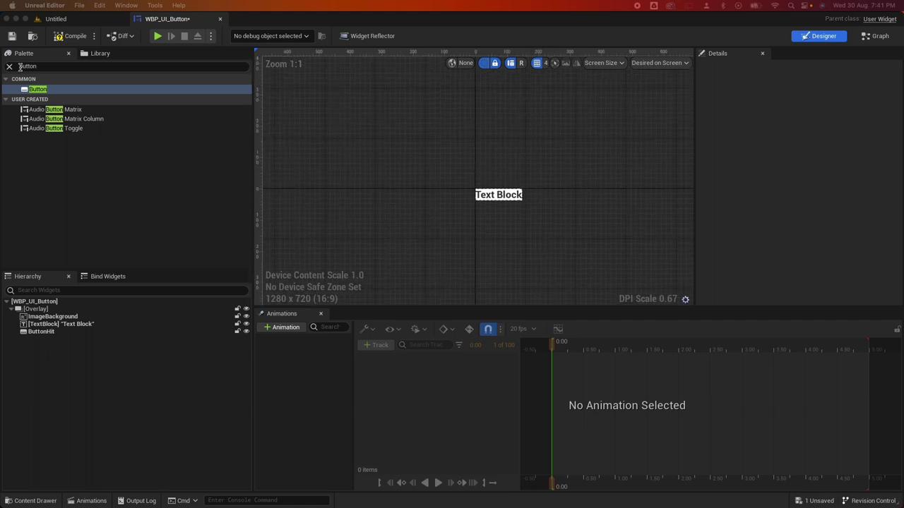
click(17, 40)
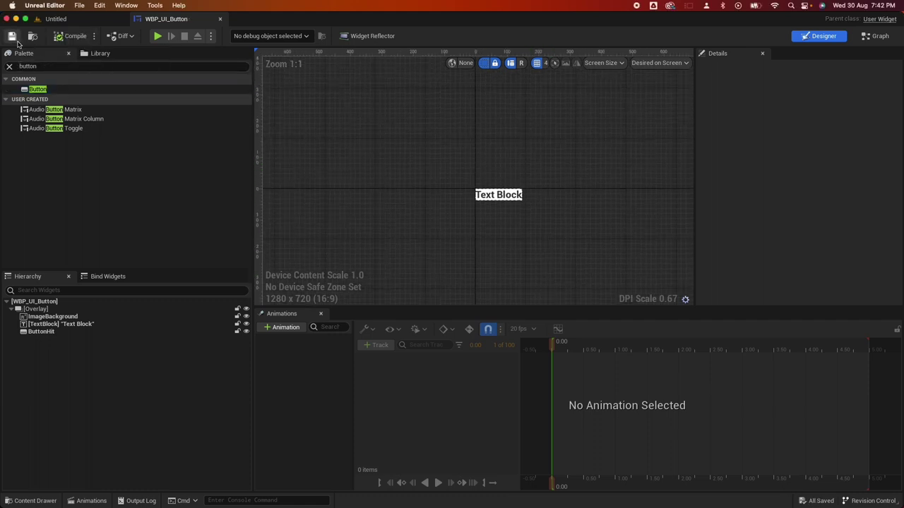
Wrap the Overlay with a Size Box.
click(35, 310)
right_click(38, 311)
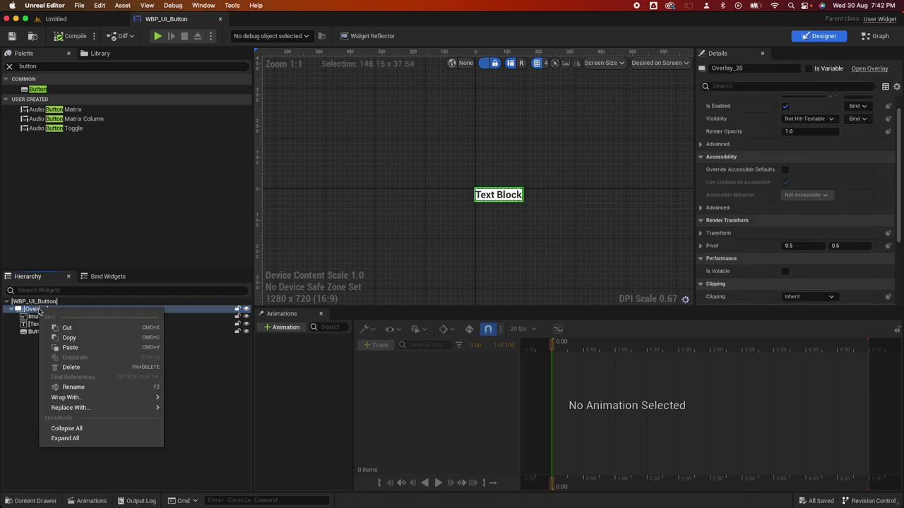
mouse_move(99, 397)
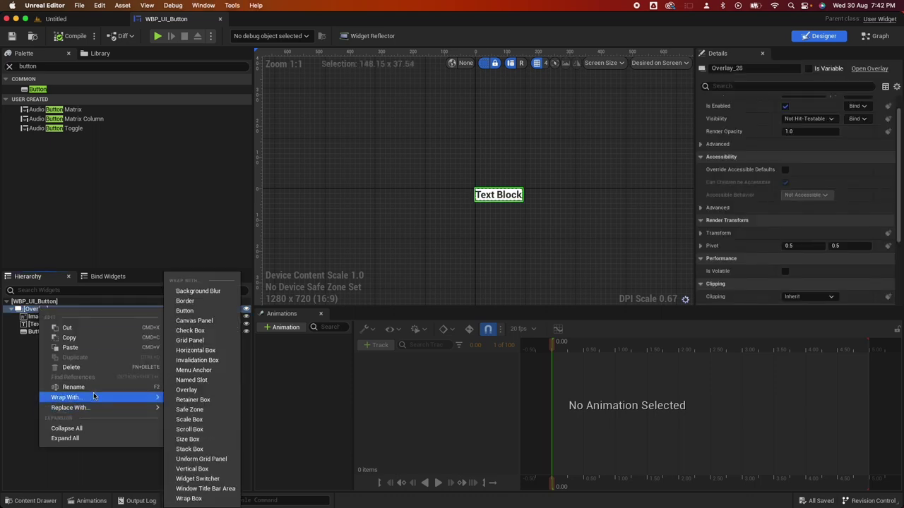
click(209, 441)
double_click(36, 314)
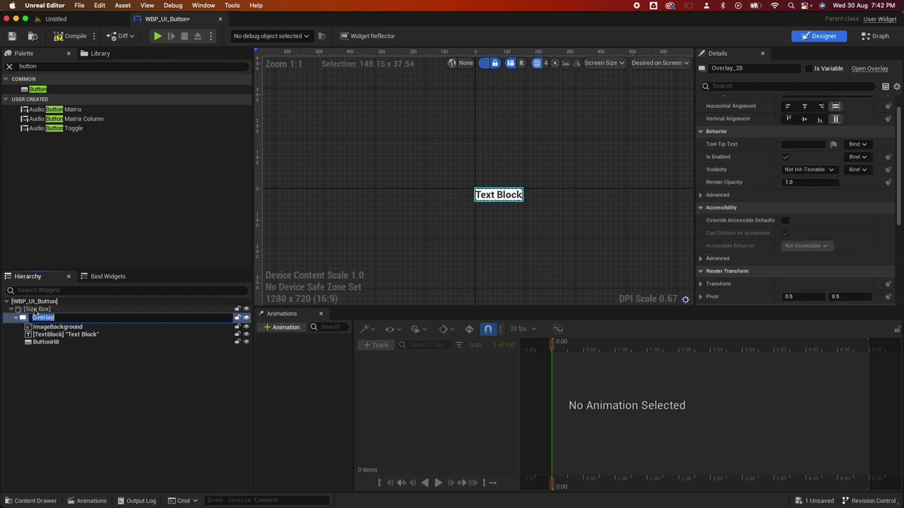
click(35, 310)
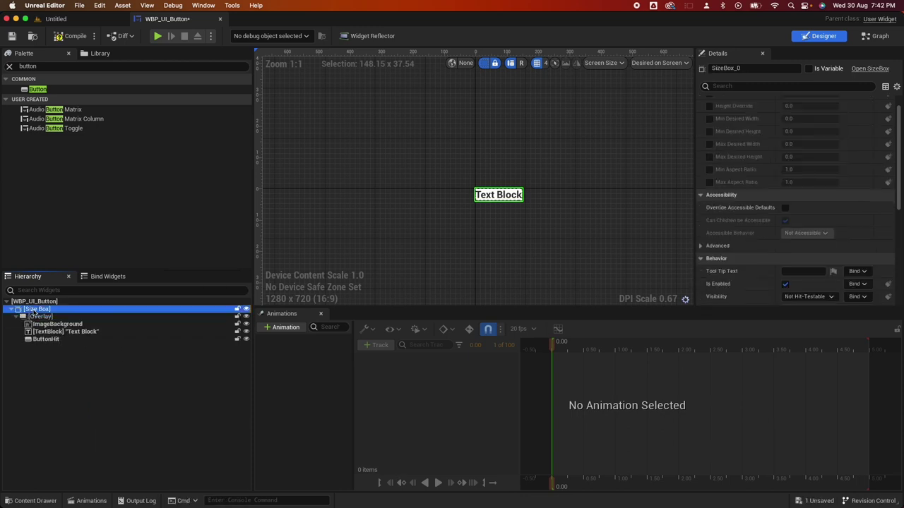
Override the Size Box's width to 300 and height to 90.
scroll(709, 112, up, 1)
click(709, 113)
click(709, 128)
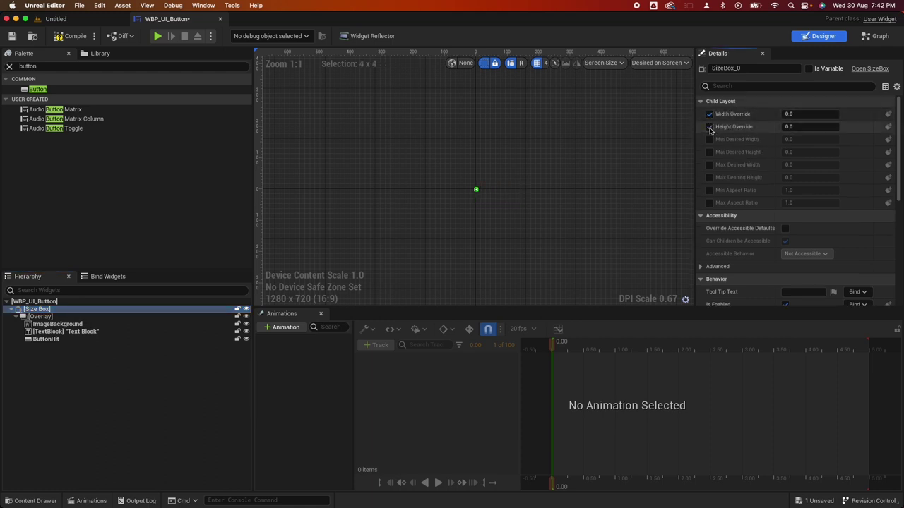
click(796, 115)
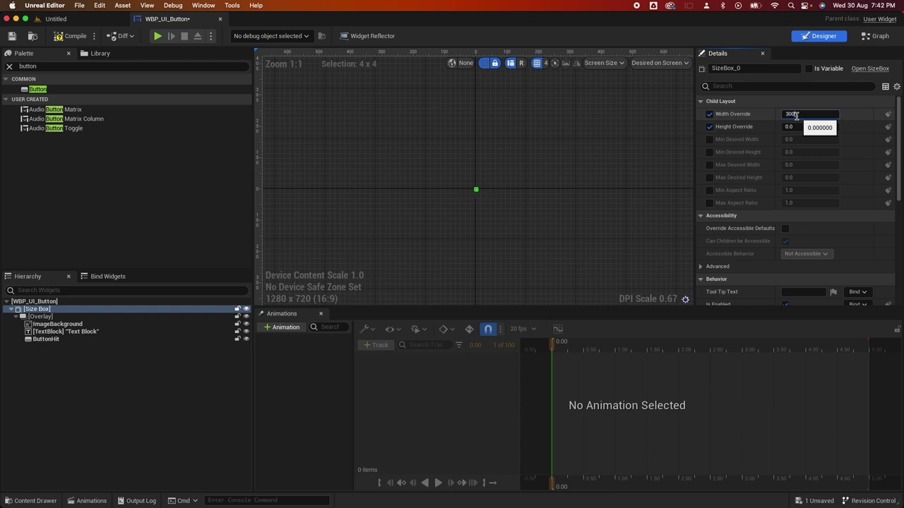
text(300)
key(Return)
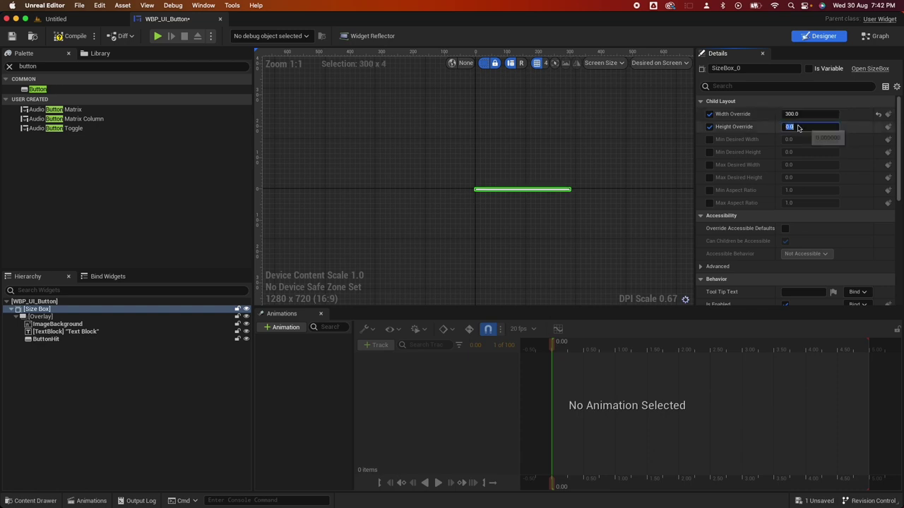
click(797, 127)
text(90)
key(Return)
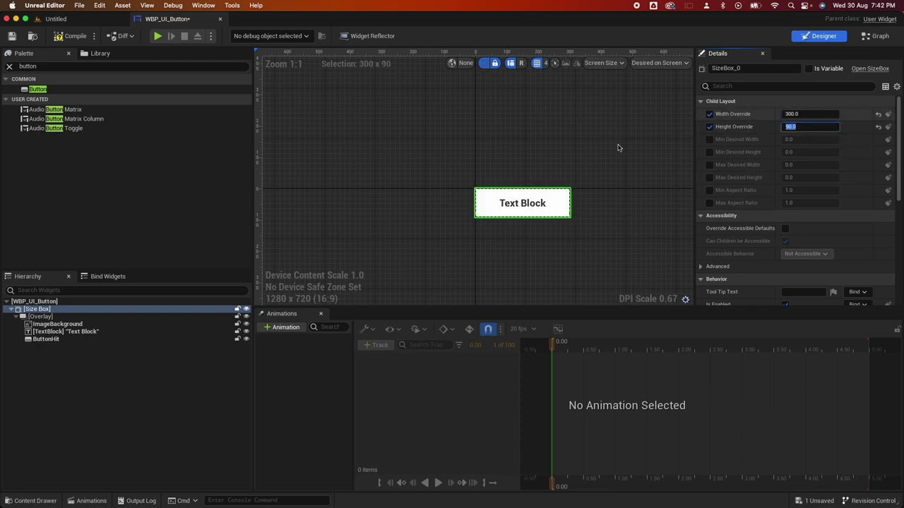
click(312, 278)
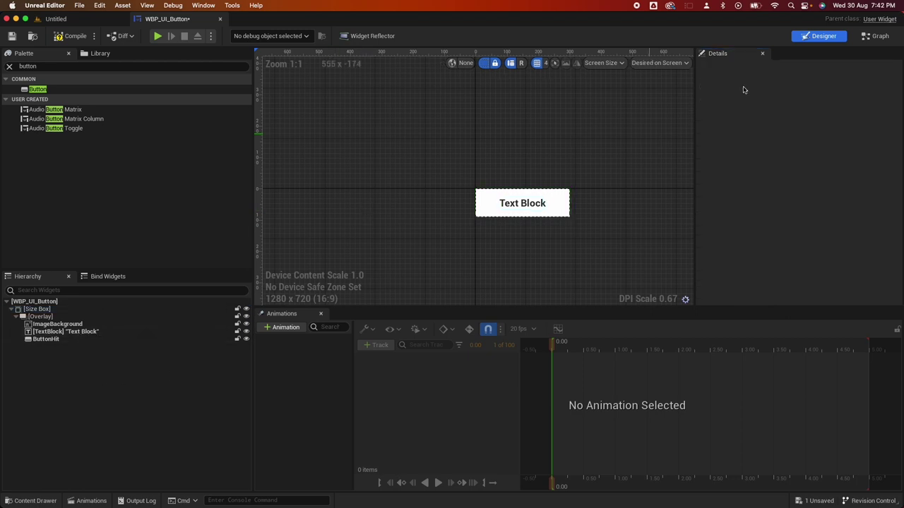
click(878, 36)
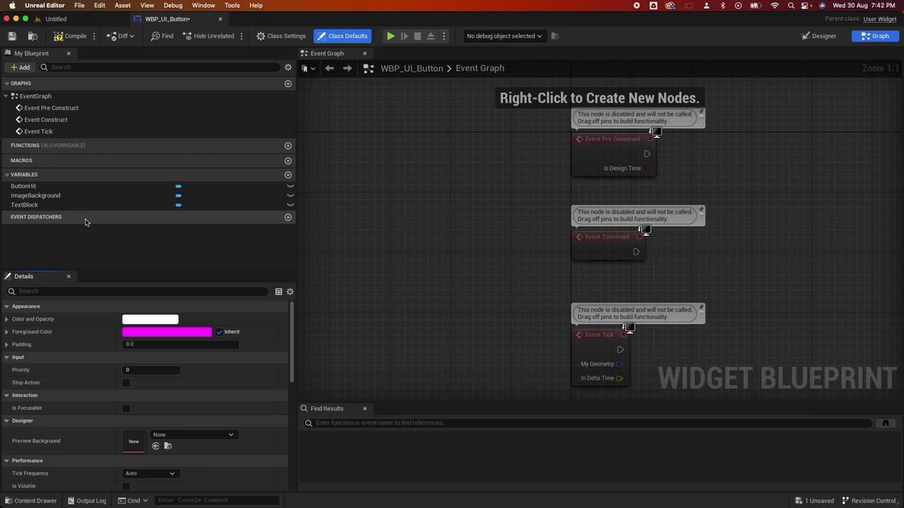
Create an instance-editable Text variable ButtonText and compile.
click(287, 175)
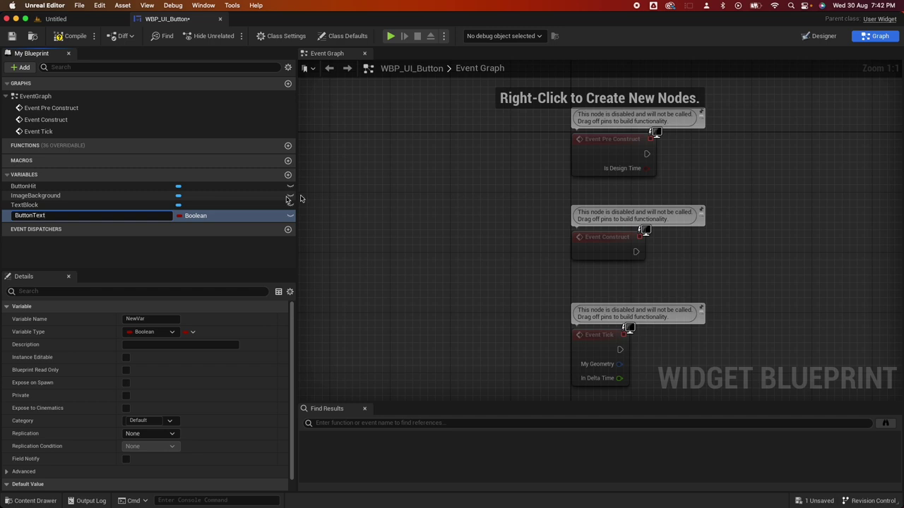
key(Return)
click(196, 215)
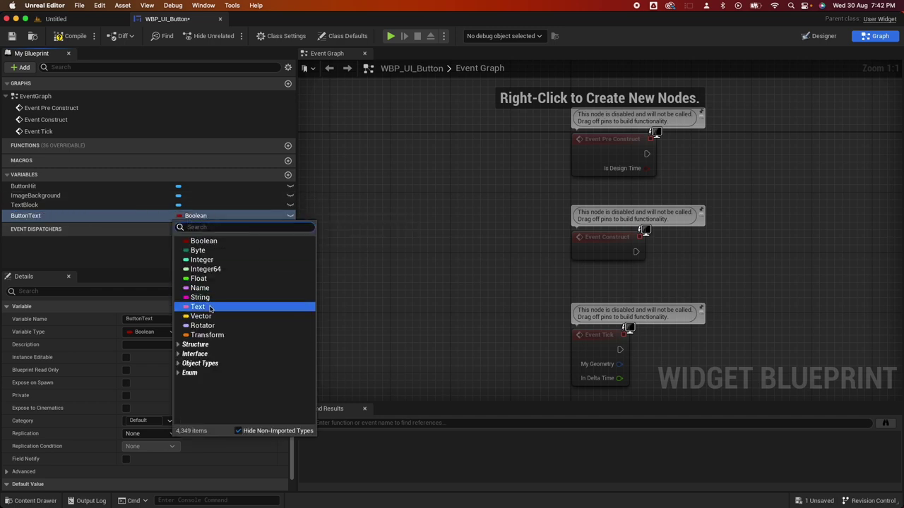
click(205, 308)
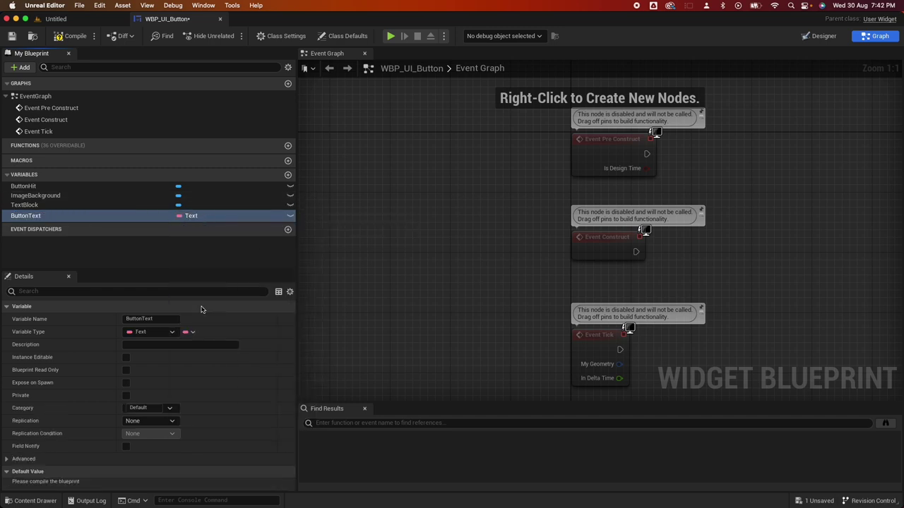
click(71, 35)
click(125, 357)
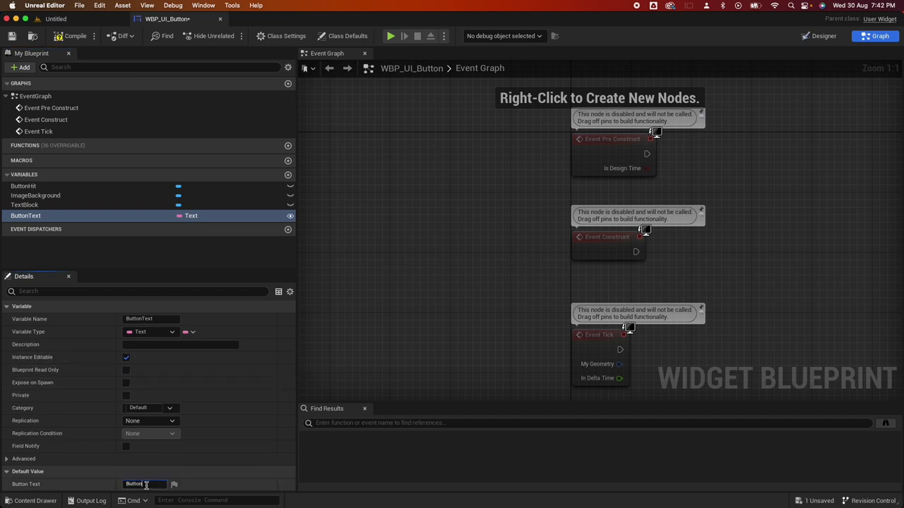
Wire Event Pre Construct to SetText on TextBlock with ButtonText as input, then save.
drag(28, 216, 657, 188)
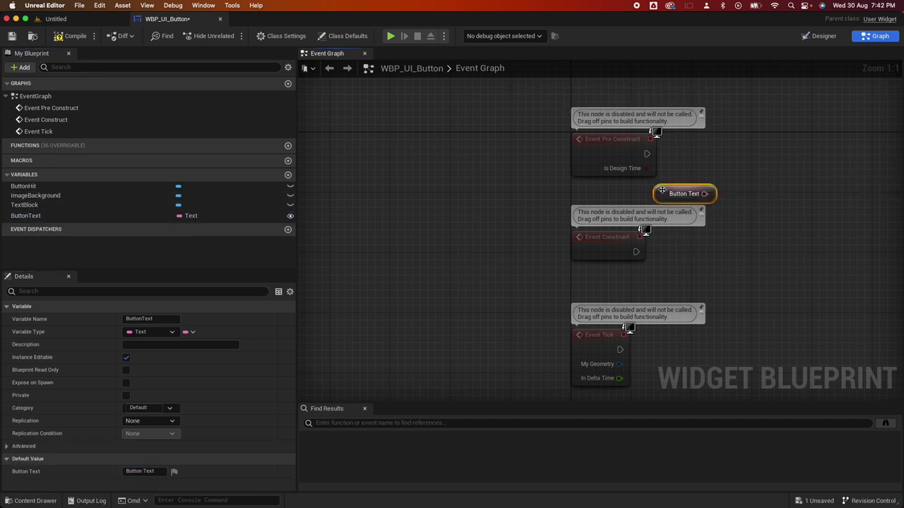
drag(27, 208, 803, 155)
text(set)
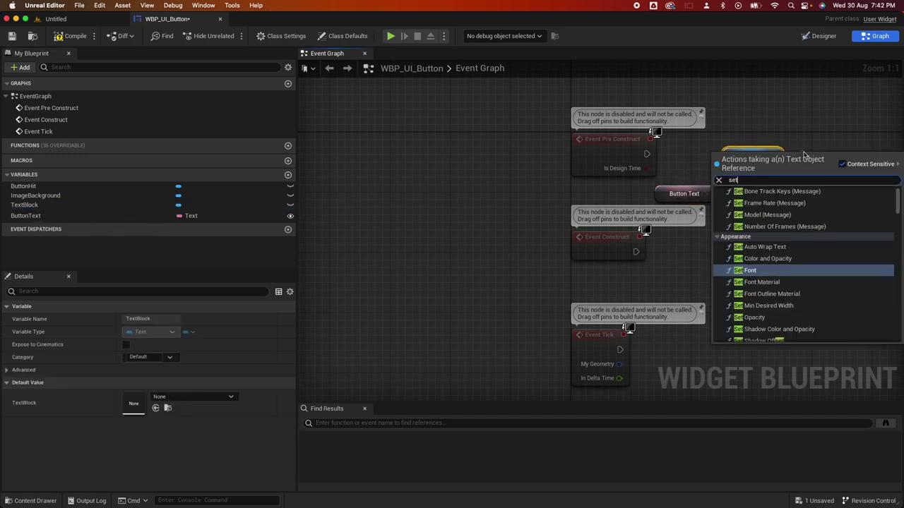
text(text)
click(747, 262)
drag(704, 194, 806, 204)
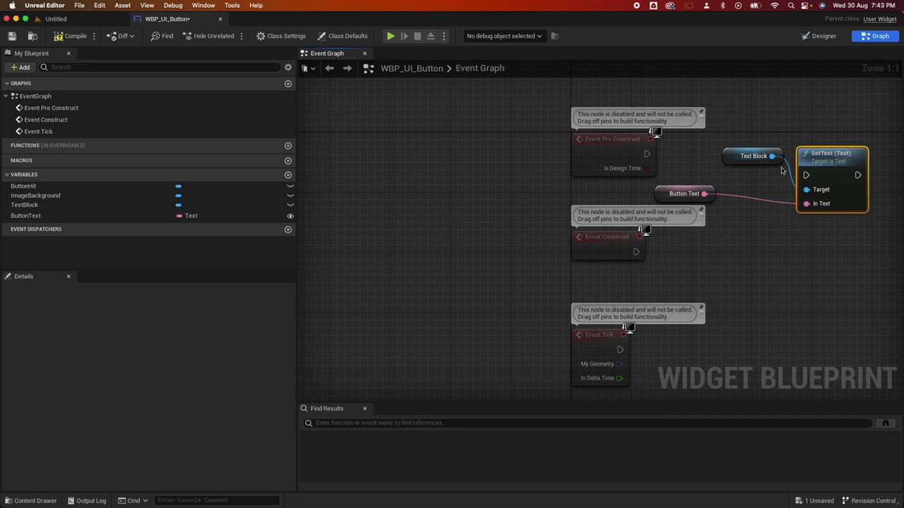
click(734, 155)
drag(734, 155, 710, 170)
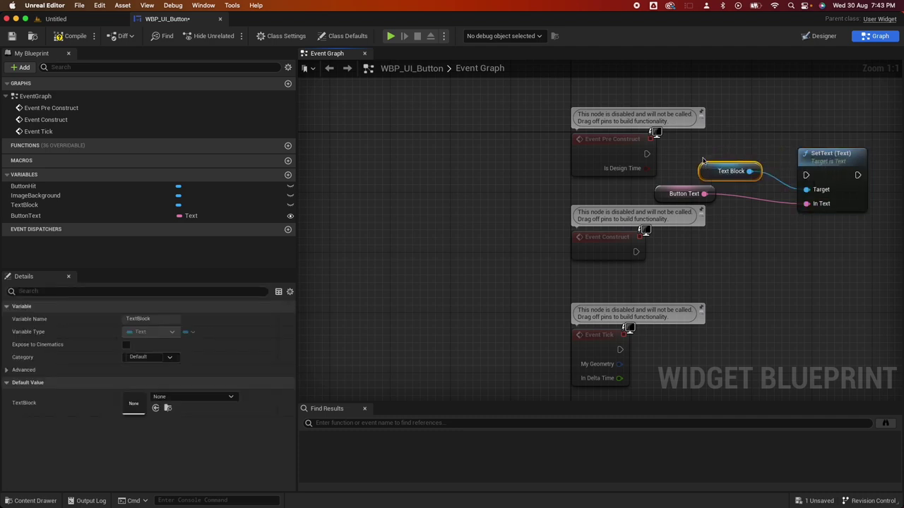
drag(647, 155, 825, 126)
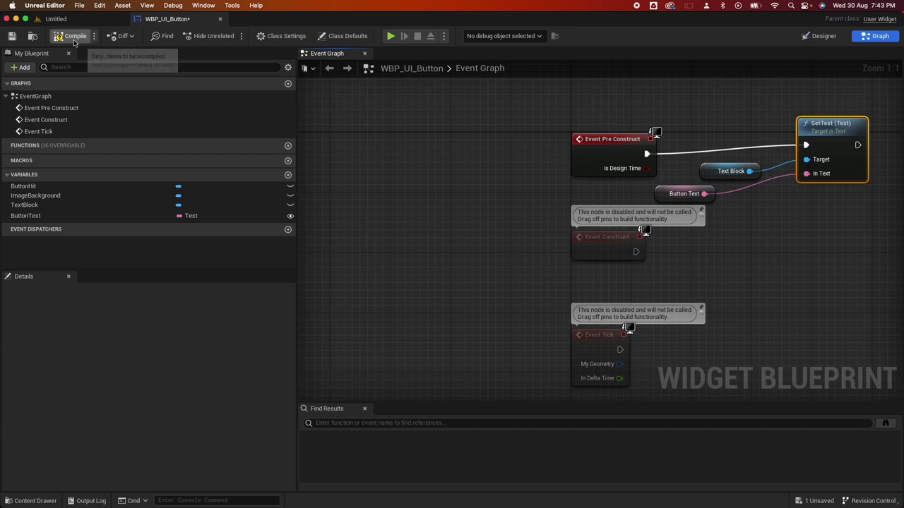
click(11, 36)
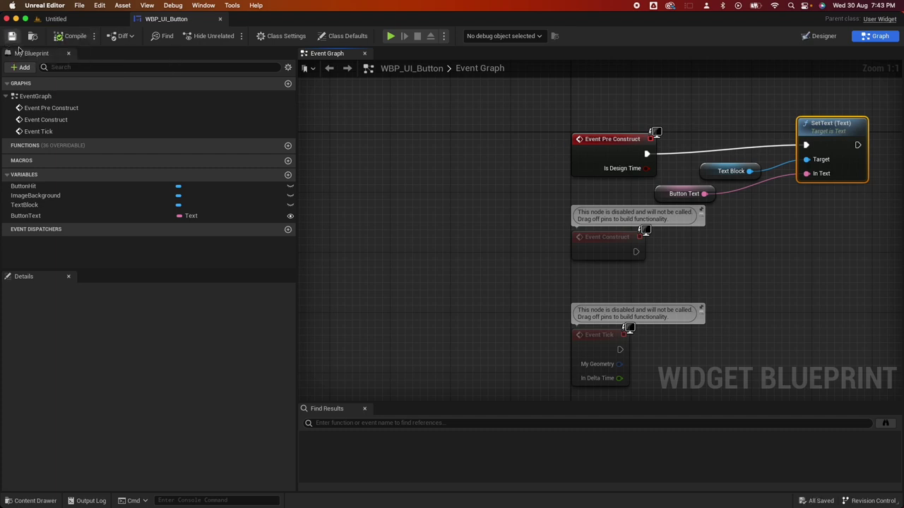
Create a User Widget-based blueprint WBP_IntroMain in the UI folder and open it.
click(31, 501)
right_click(240, 345)
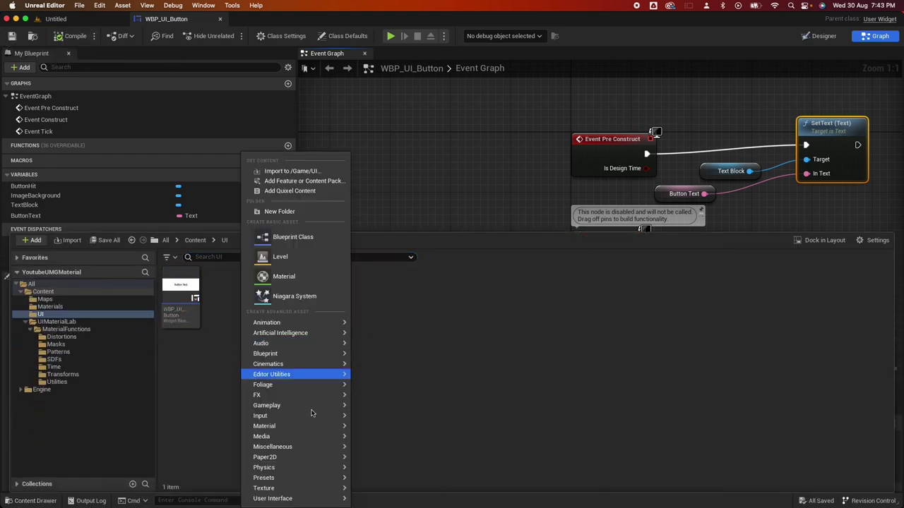
mouse_move(293, 500)
click(406, 493)
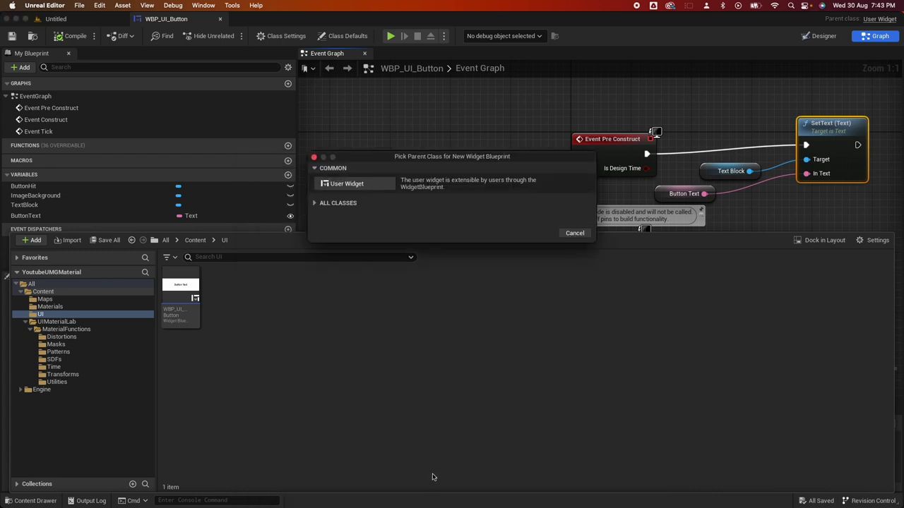
click(353, 184)
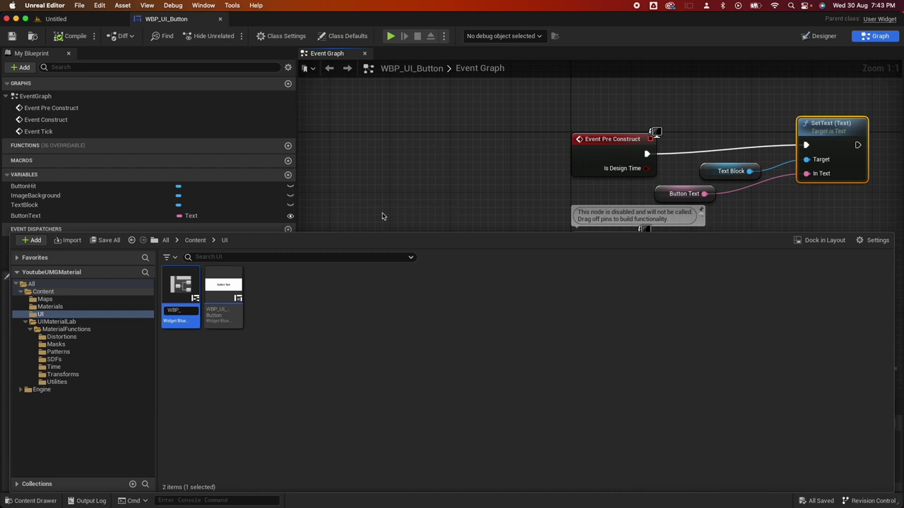
text(WBP_IntroMain)
key(Return)
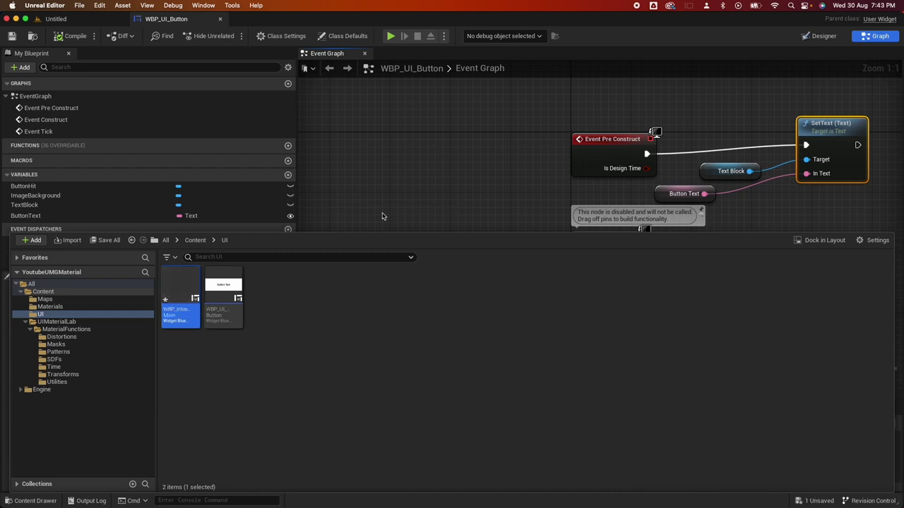
double_click(181, 290)
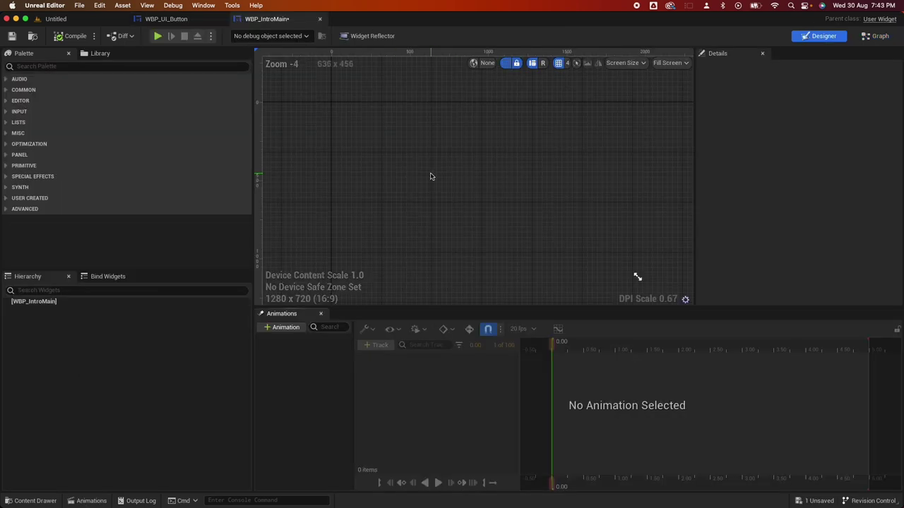
Place a Canvas Panel on the layout and add a Vertical Box under it.
click(72, 65)
text(can)
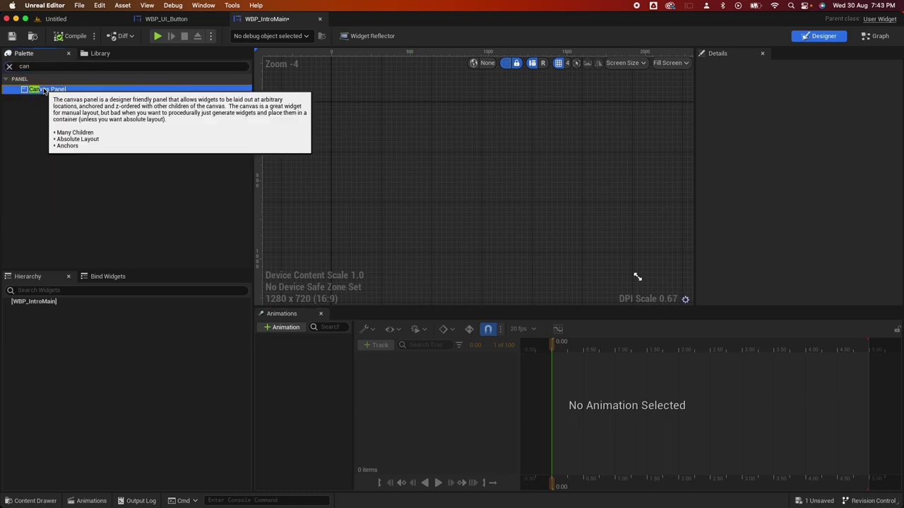
drag(48, 89, 415, 151)
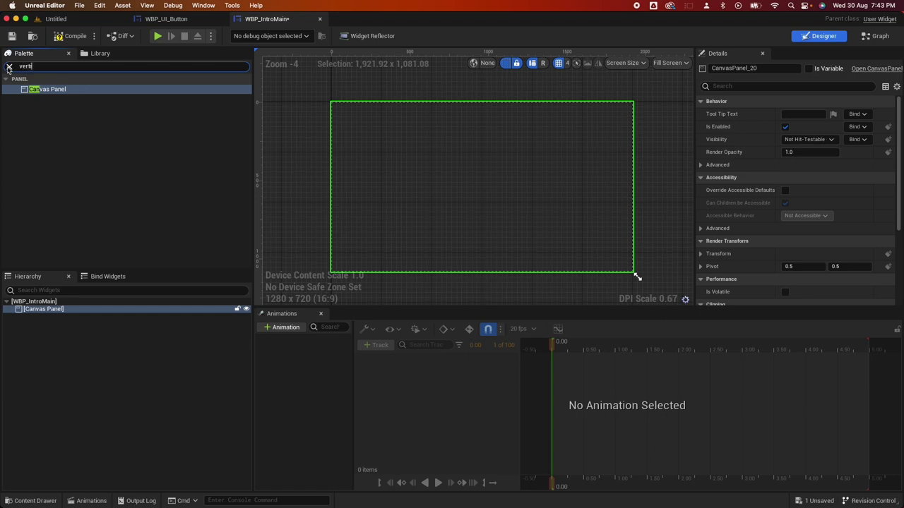
drag(46, 89, 54, 317)
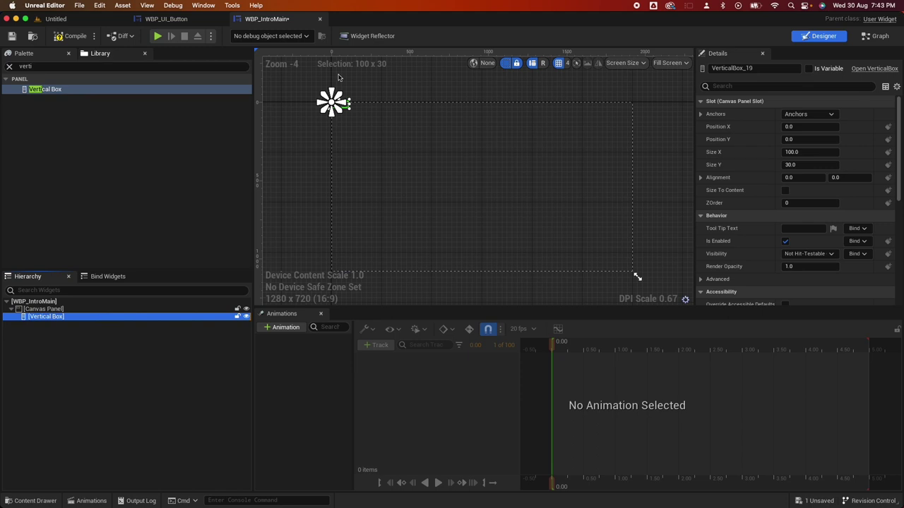
Add a Border anchored to the screen centre with alignment 0.5, 0.5.
click(5, 64)
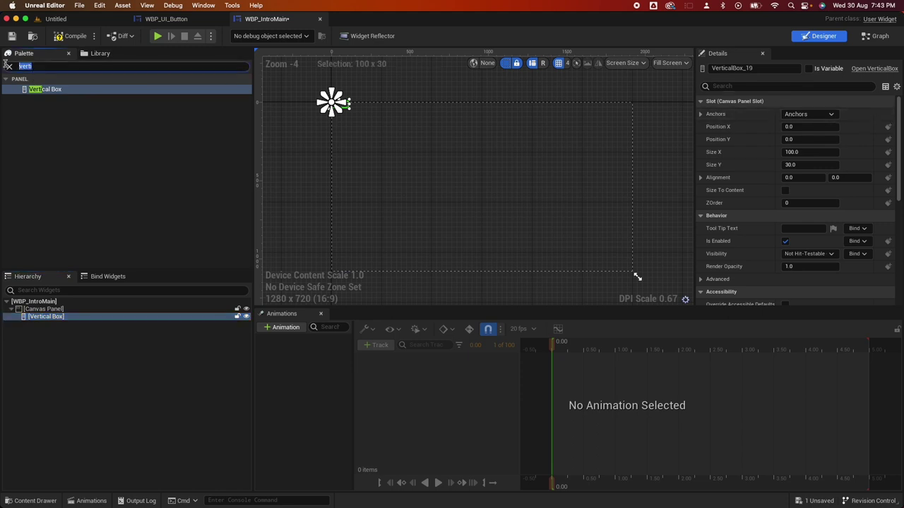
text(border)
drag(38, 89, 43, 317)
click(38, 317)
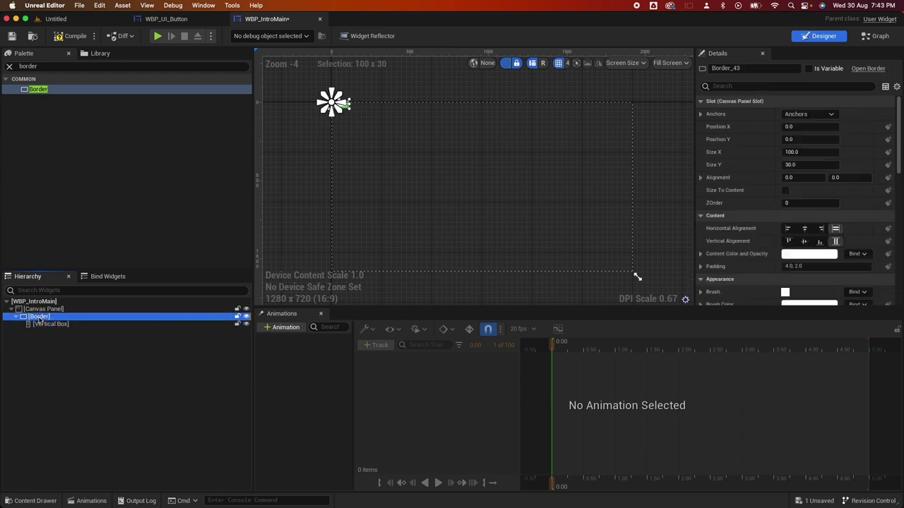
click(807, 114)
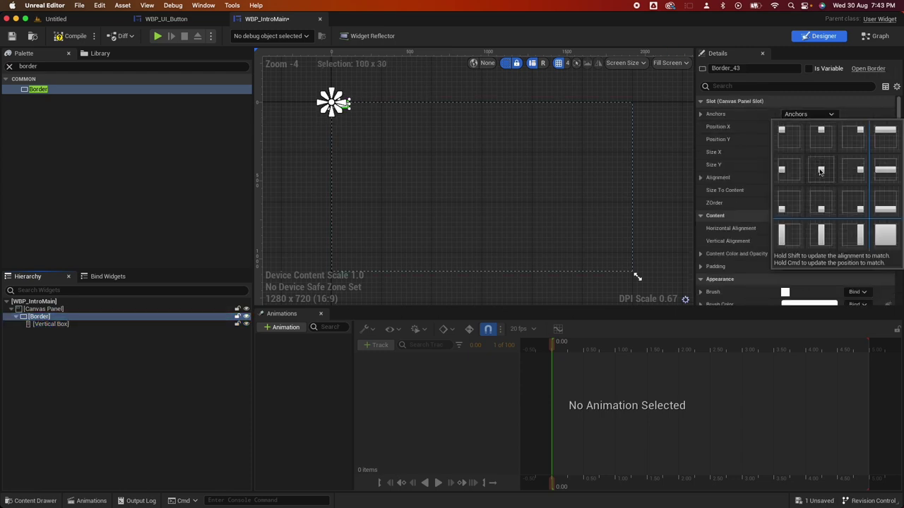
click(832, 168)
click(810, 180)
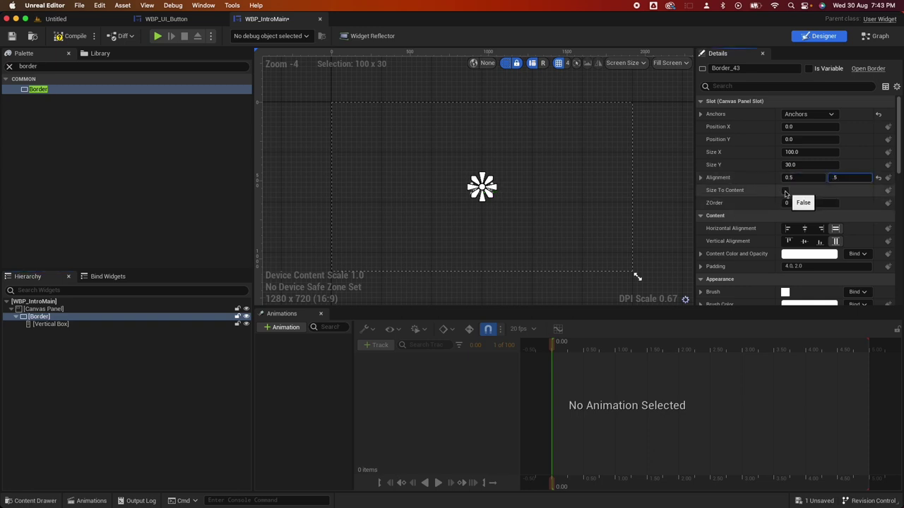
click(39, 377)
Add a WBP_UI_Button instance into the Vertical Box.
click(50, 324)
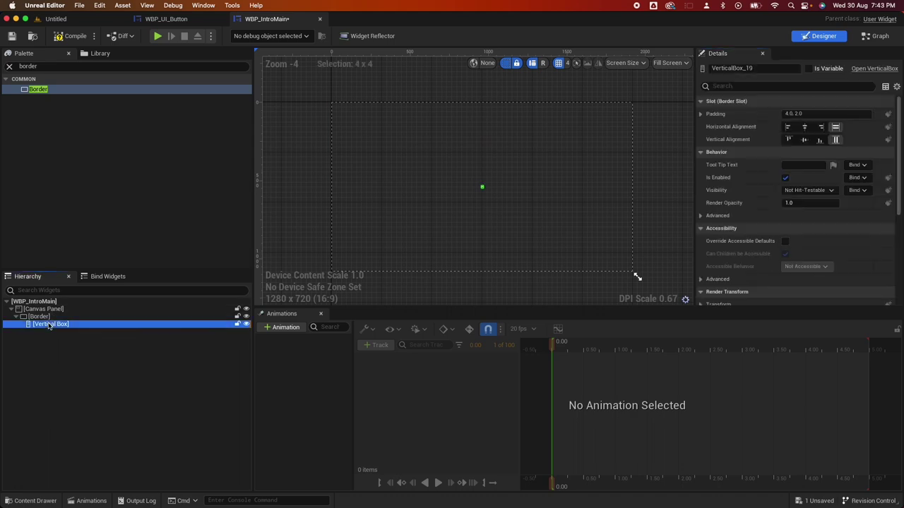
click(50, 66)
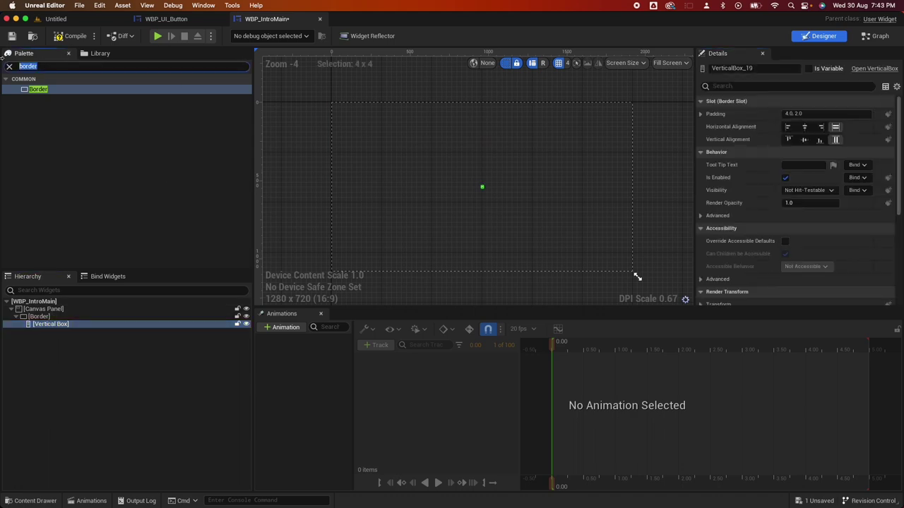
text(wbp)
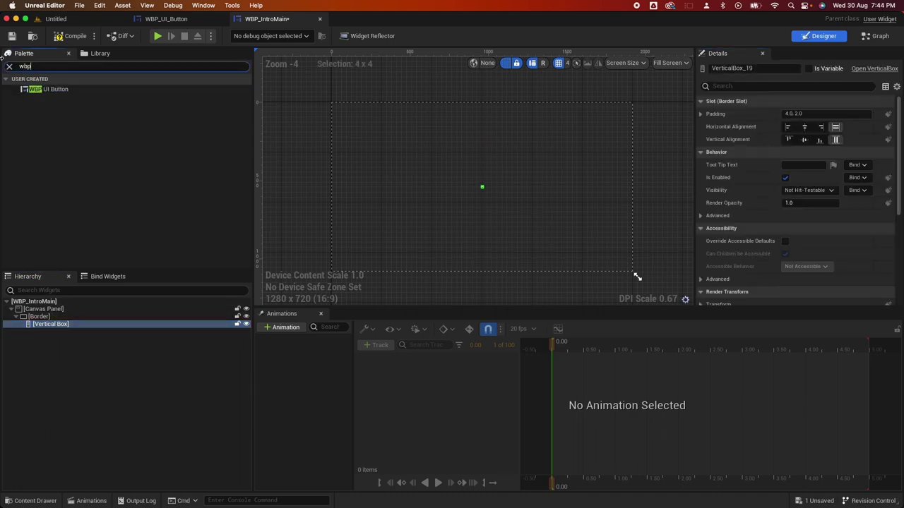
drag(53, 90, 65, 329)
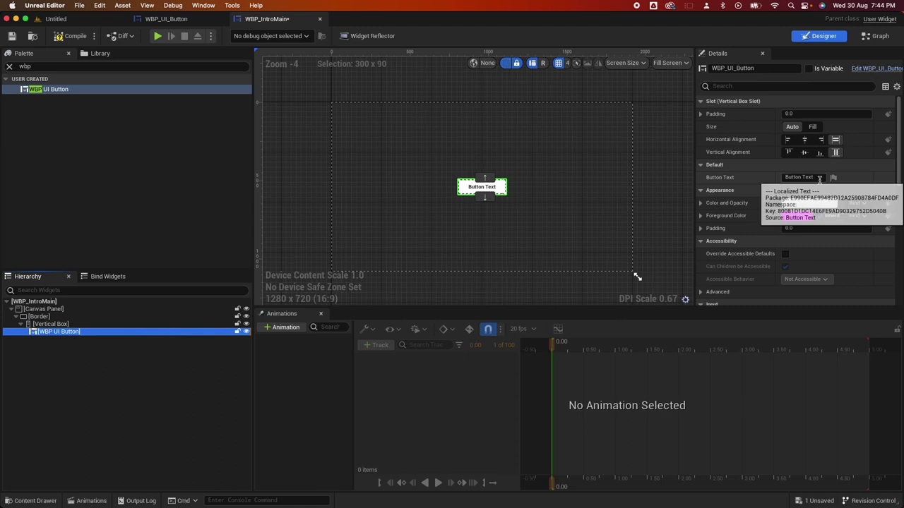
Label the button New Game, duplicate it twice, and relabel the copies Continue and Quit.
click(801, 177)
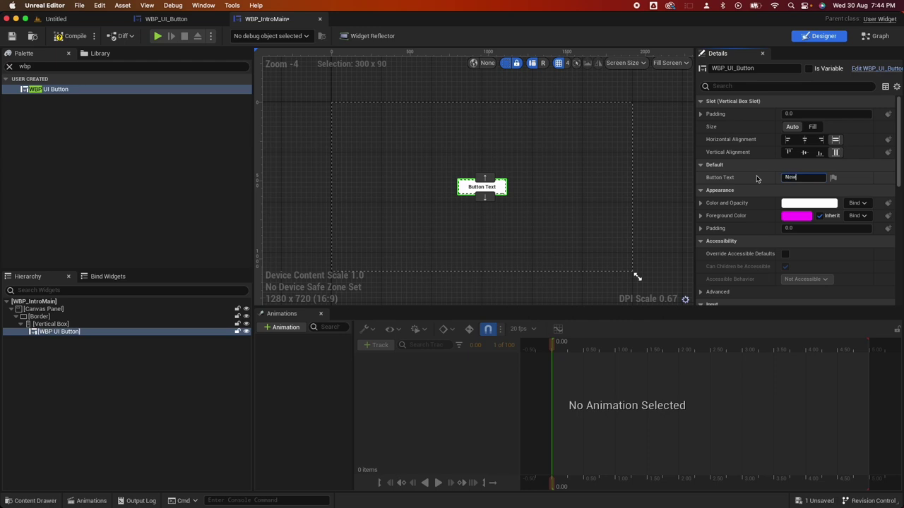
click(63, 332)
key(super+d)
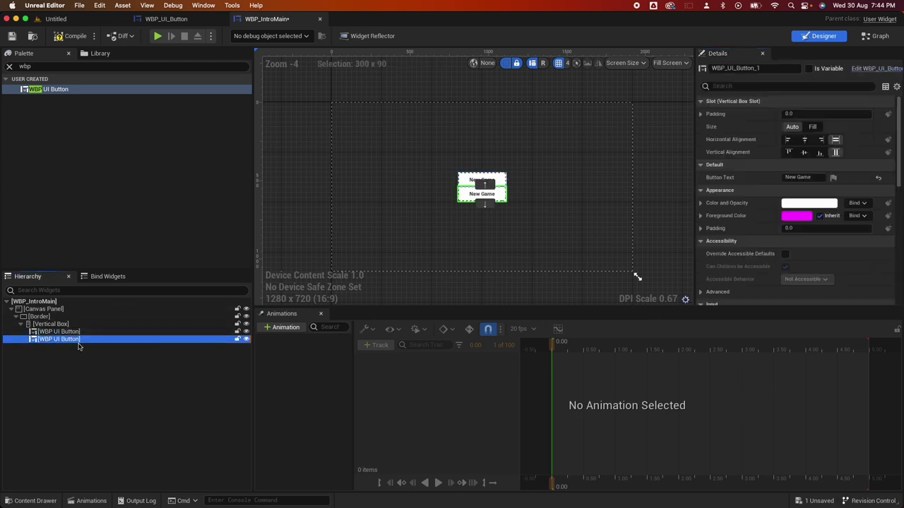
key(super+d)
click(70, 340)
click(805, 177)
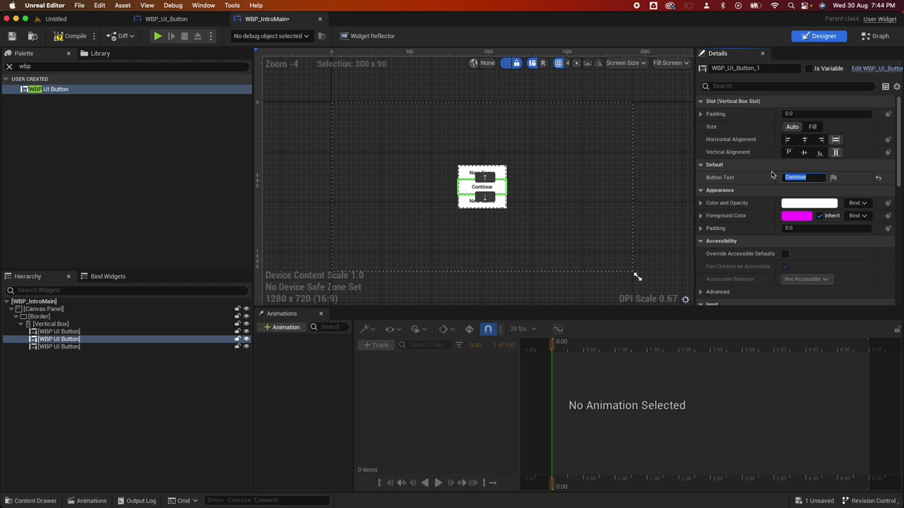
click(59, 346)
click(798, 177)
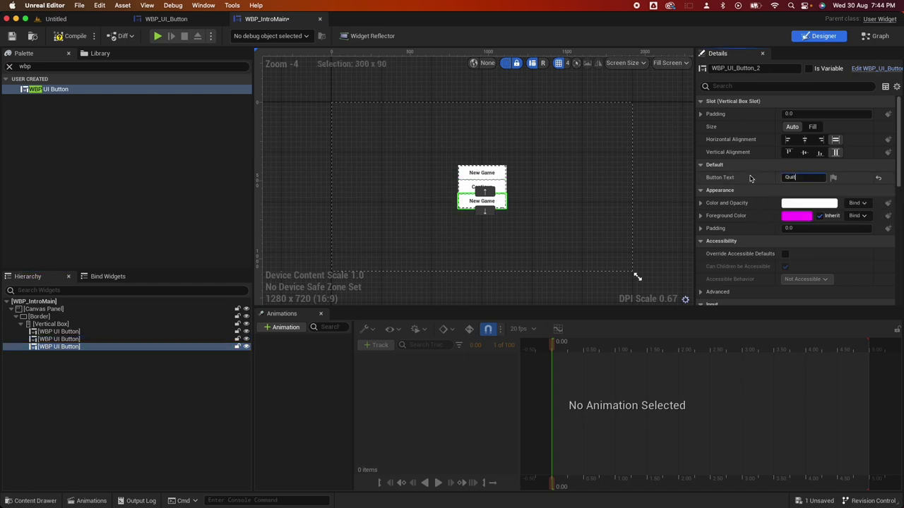
click(554, 199)
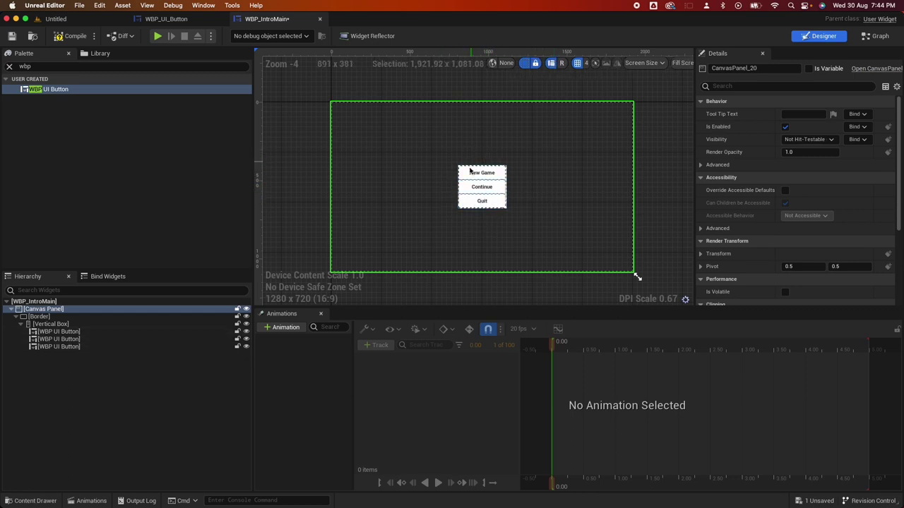
Compile and save WBP_IntroMain, then inspect ImageBackground's brush image in WBP_UI_Button's designer.
click(71, 35)
click(13, 36)
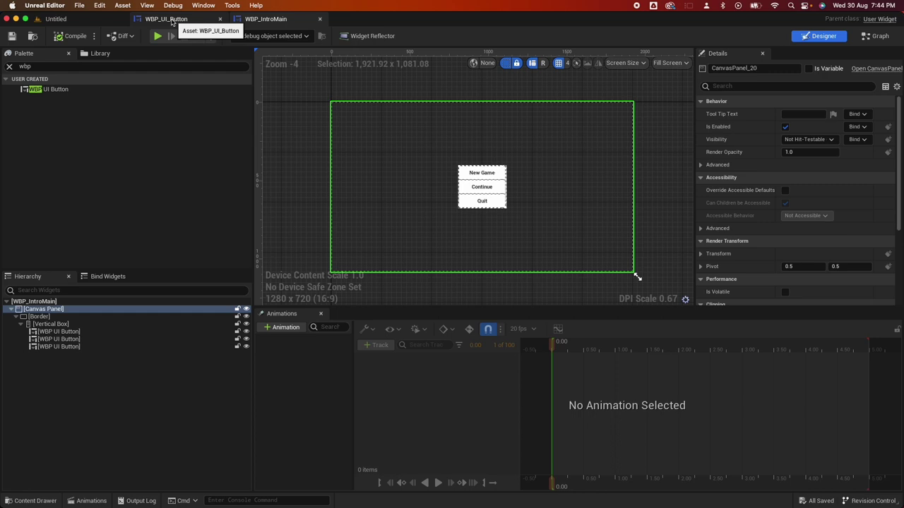
click(171, 20)
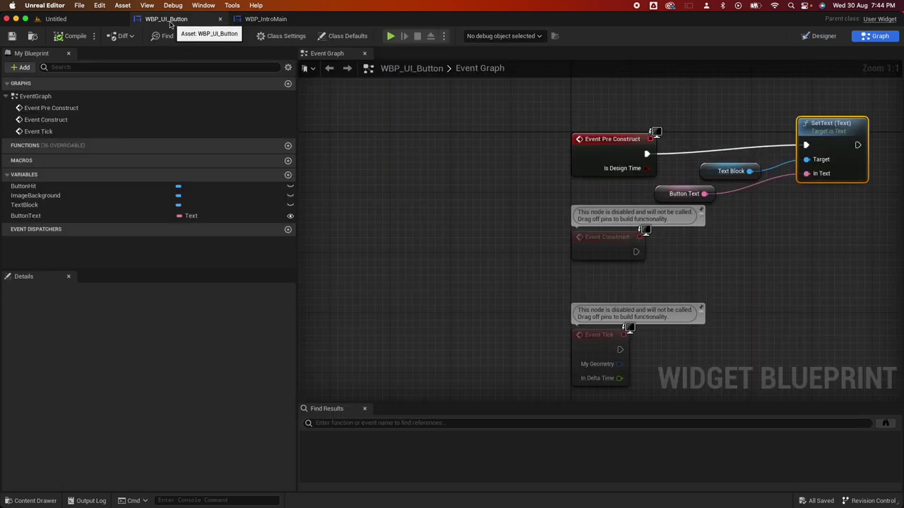
click(819, 37)
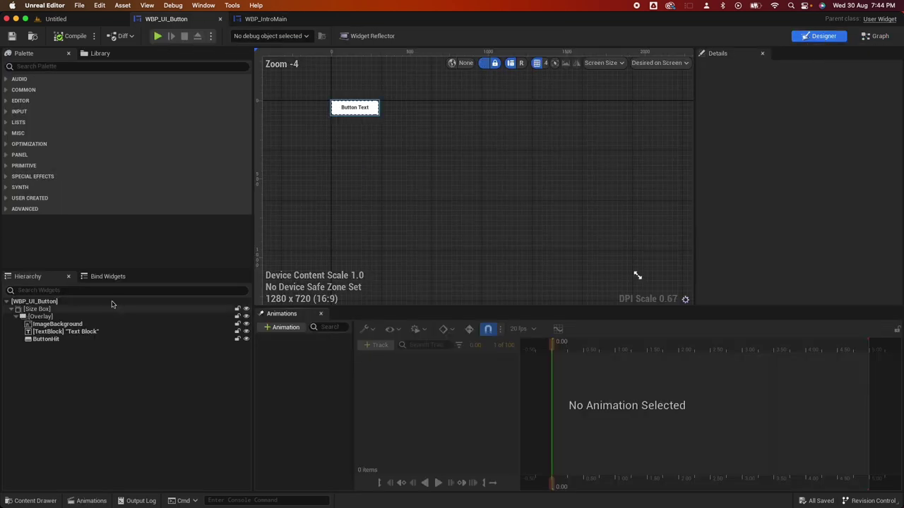
click(70, 326)
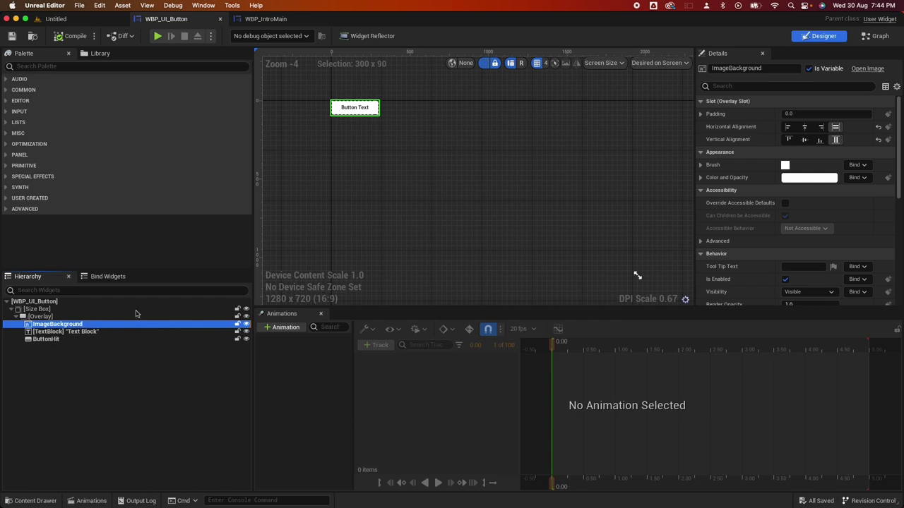
click(701, 165)
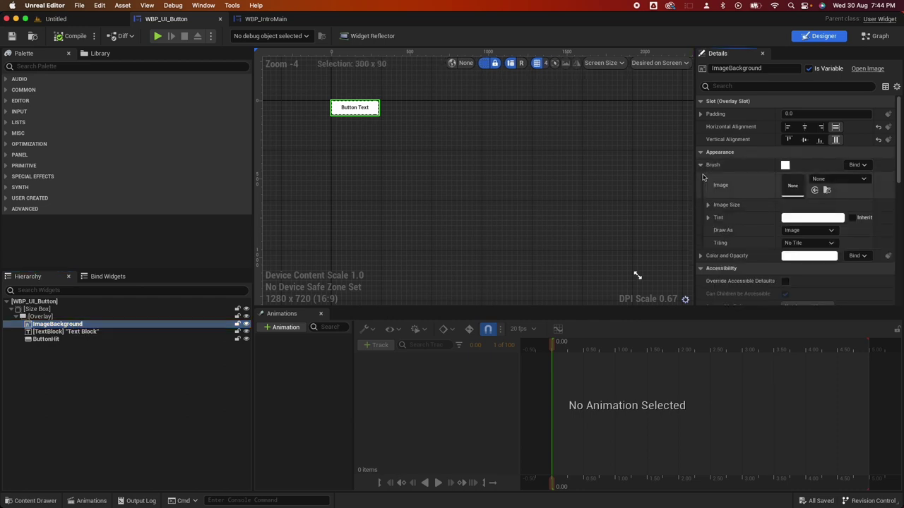
click(831, 181)
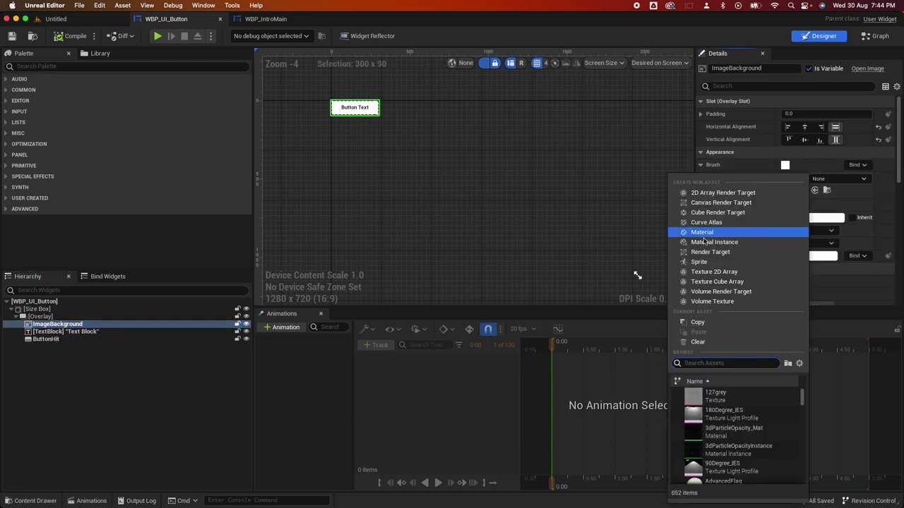
click(236, 490)
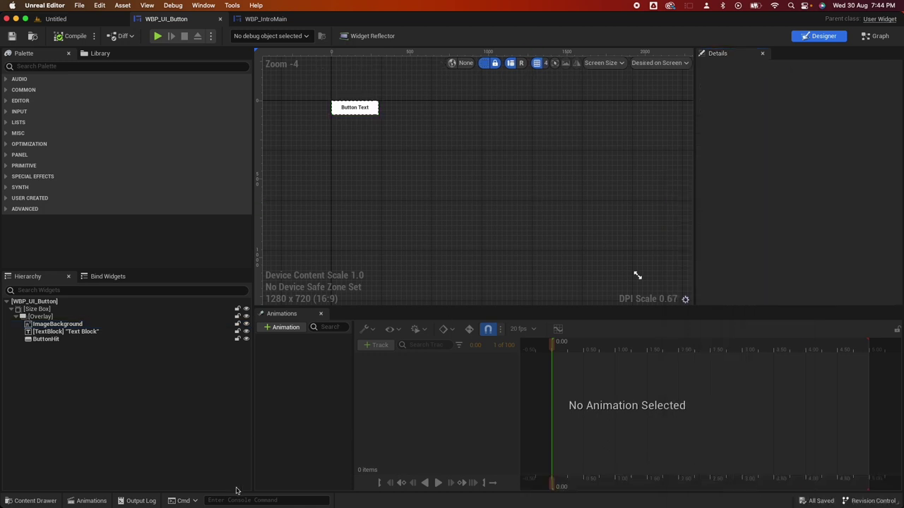
Create material M_UI_Button in the Materials folder and open it in the material editor.
click(31, 500)
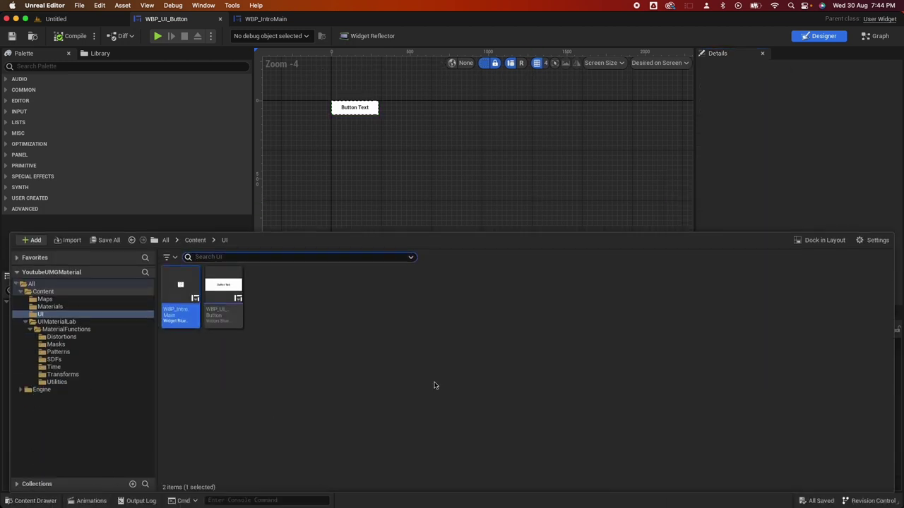
click(48, 306)
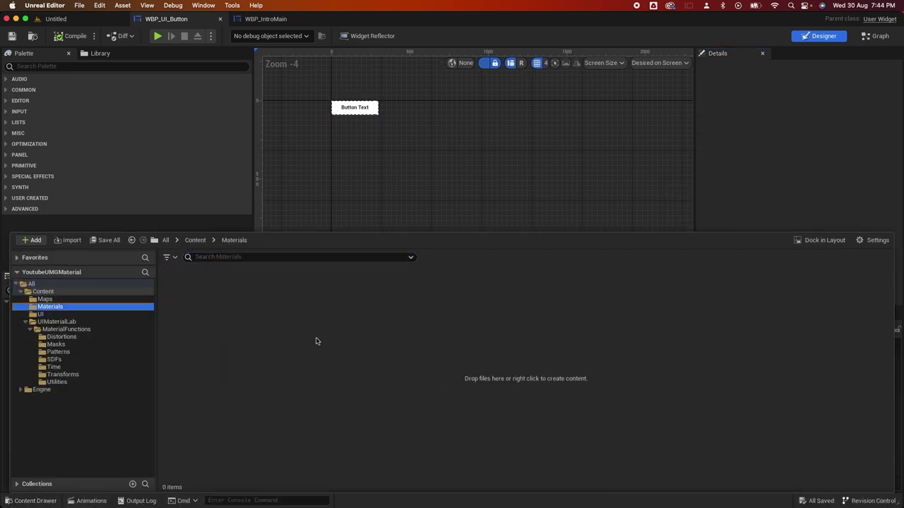
right_click(215, 322)
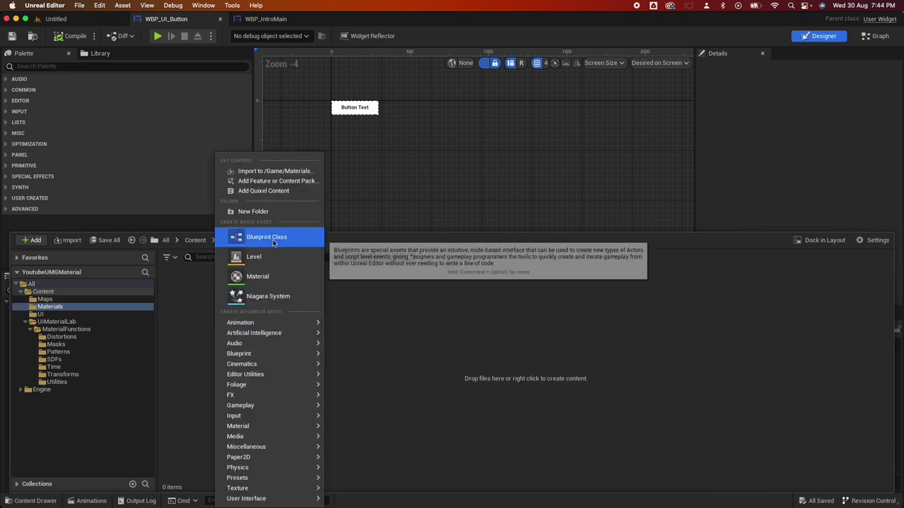
click(259, 276)
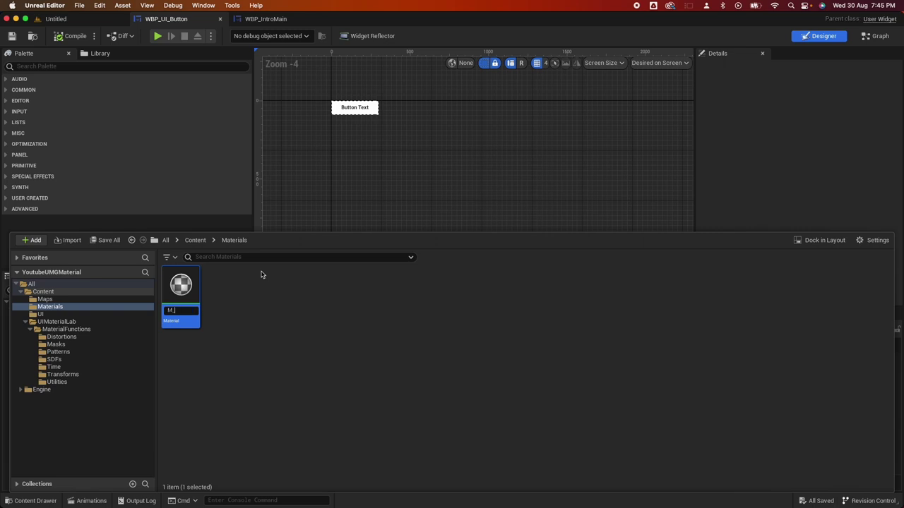
text(M_UI_Button)
key(Return)
double_click(180, 292)
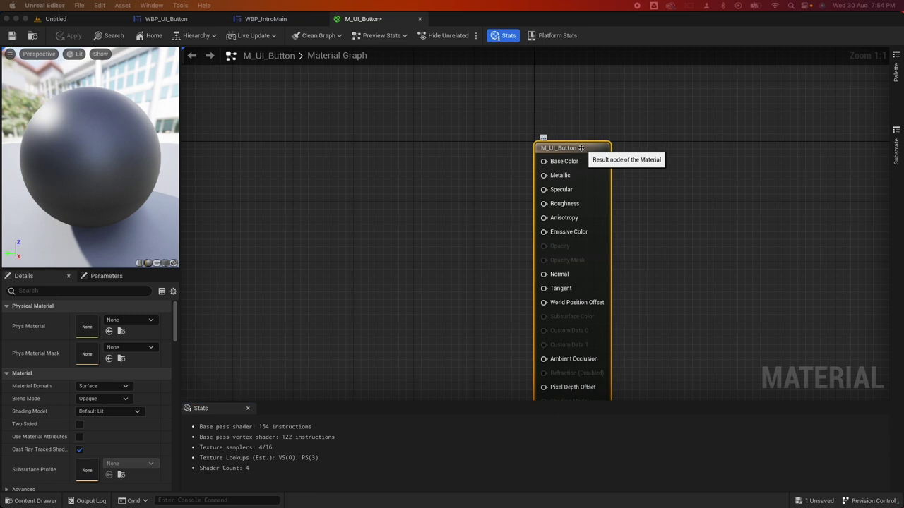
Set M_UI_Button's Material Domain to User Interface and its Blend Mode to Translucent.
click(115, 391)
click(110, 438)
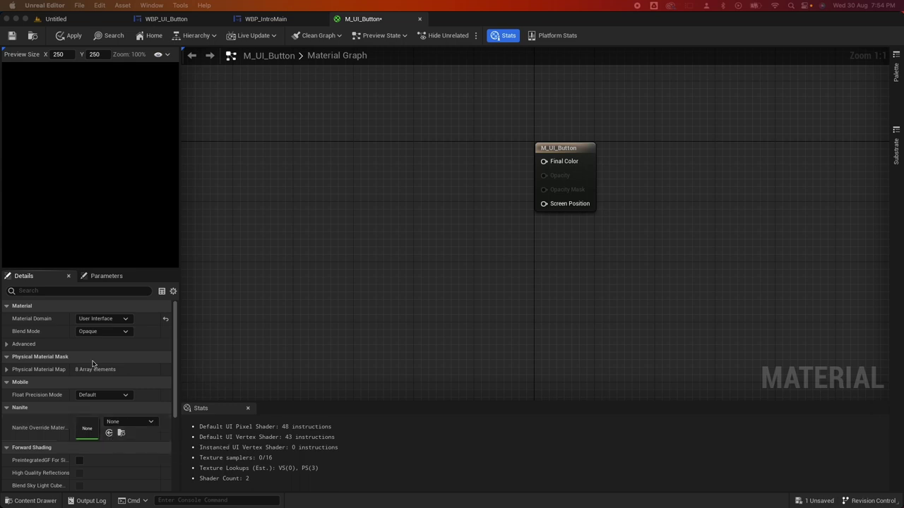
click(98, 332)
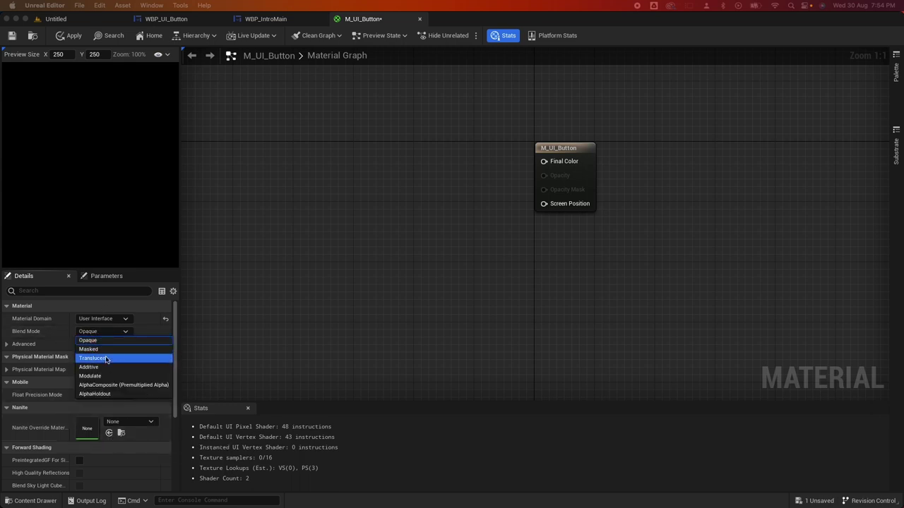
click(105, 359)
right_drag(457, 193, 569, 260)
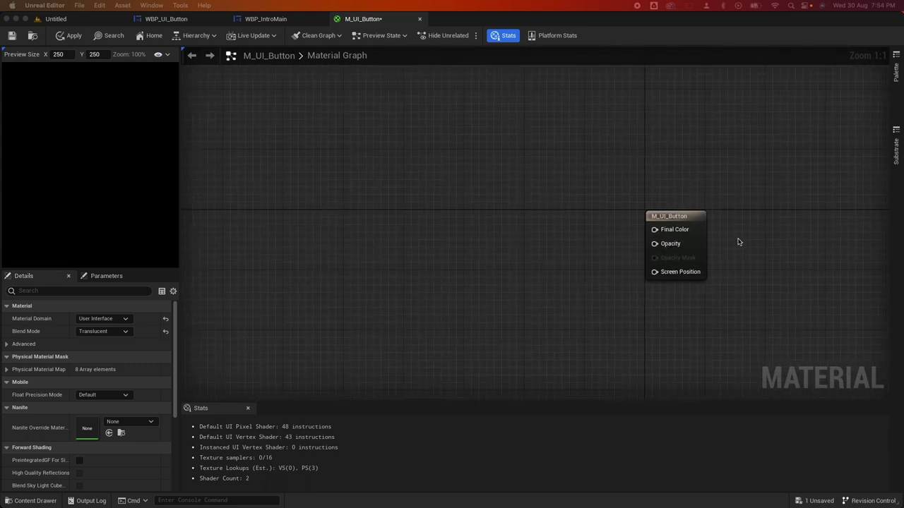
right_click(475, 199)
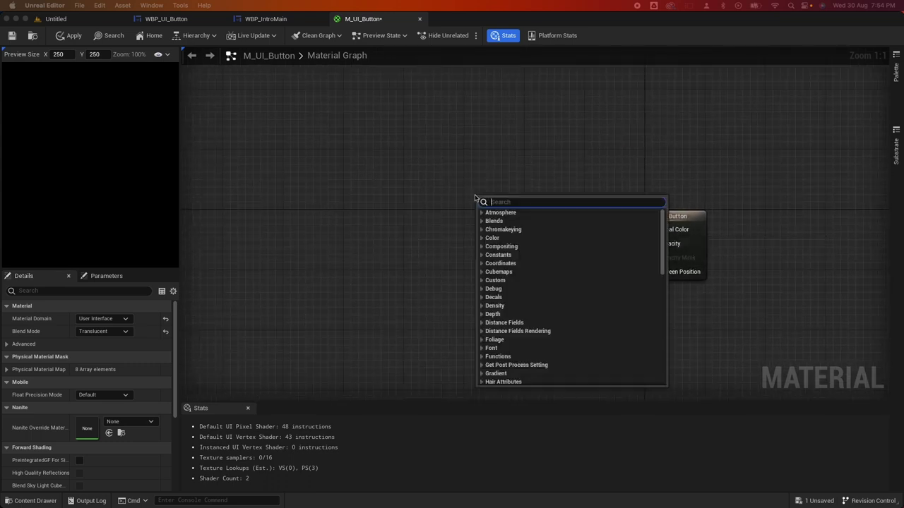
Add a Constant3Vector, convert it to an Outline Color parameter, and set it near-white pale cyan.
text(const)
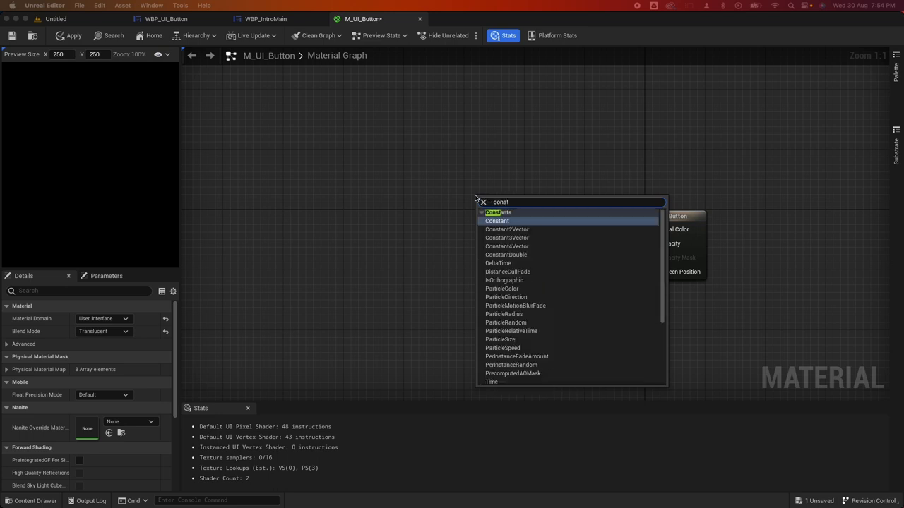
click(512, 238)
drag(512, 205, 418, 151)
right_click(429, 151)
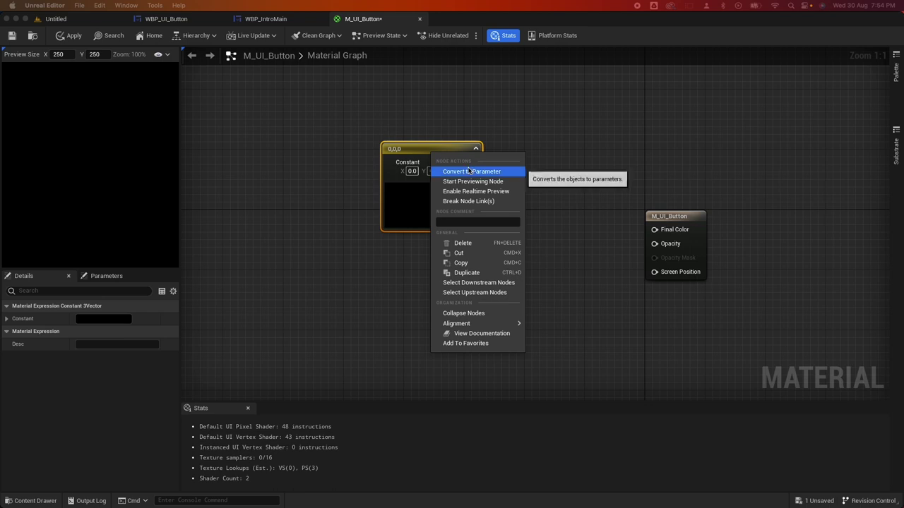
click(468, 171)
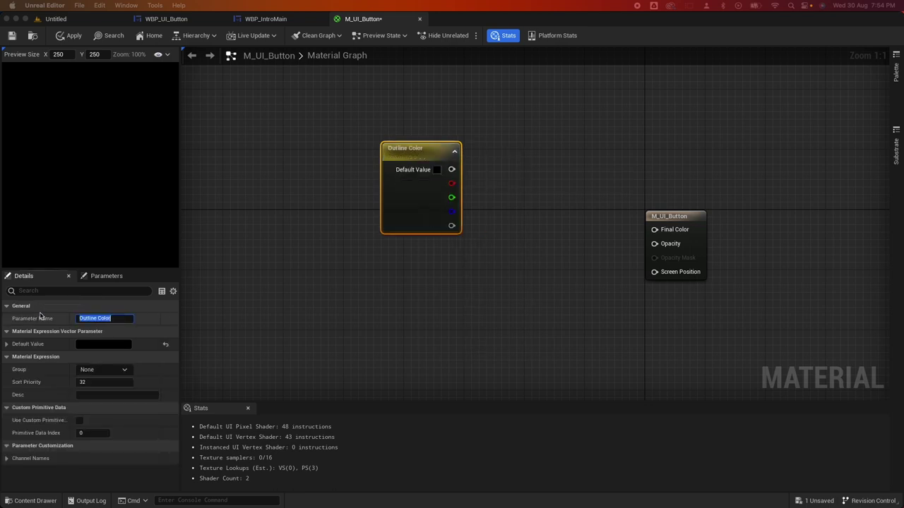
double_click(403, 182)
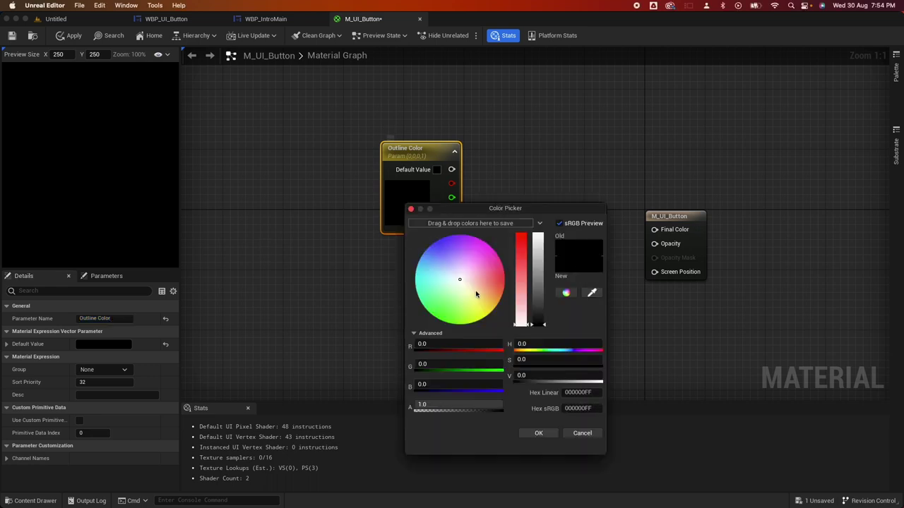
click(452, 281)
click(538, 237)
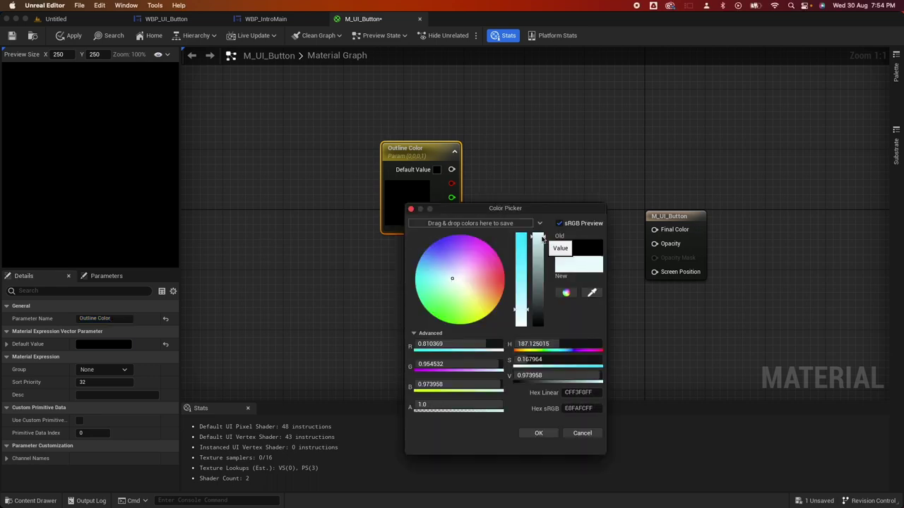
click(538, 434)
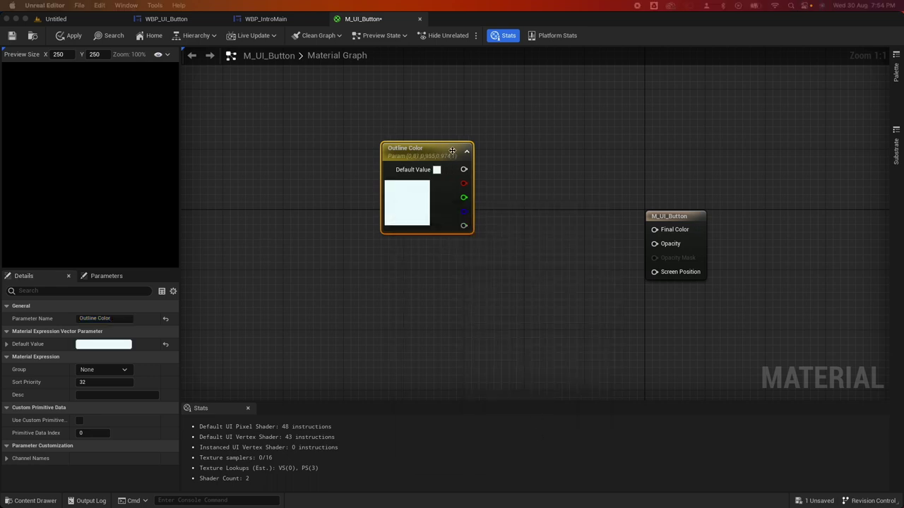
Feed Outline Color into a new Lerp and wire a duplicate 'Outline Color - Hovered' into its B input.
drag(463, 169, 520, 219)
text(lerp)
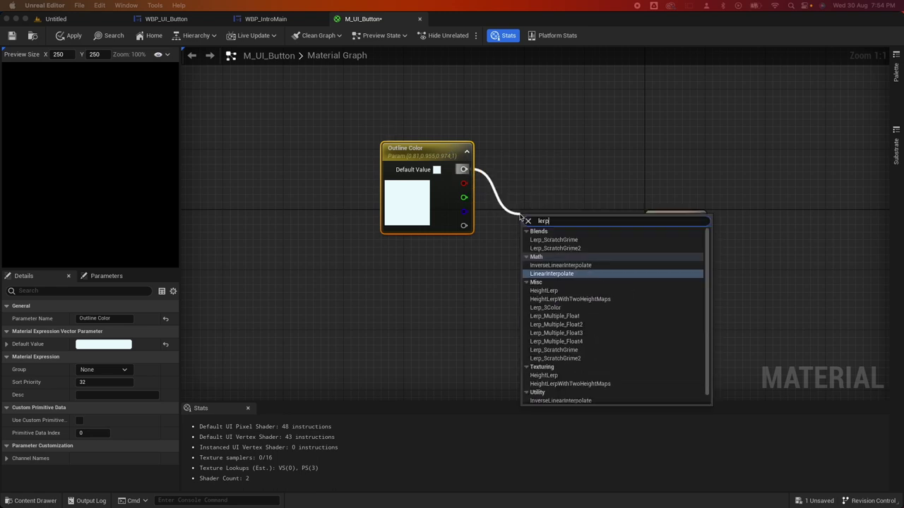
click(554, 274)
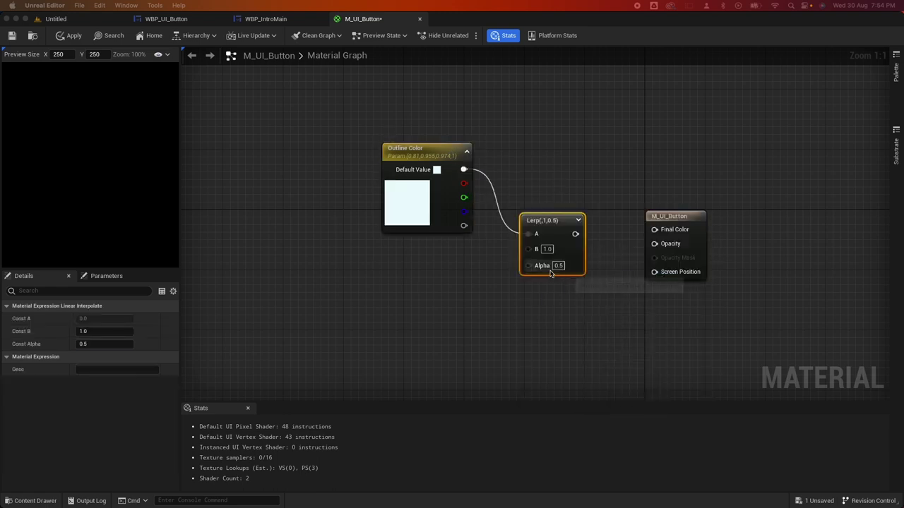
drag(441, 161, 426, 144)
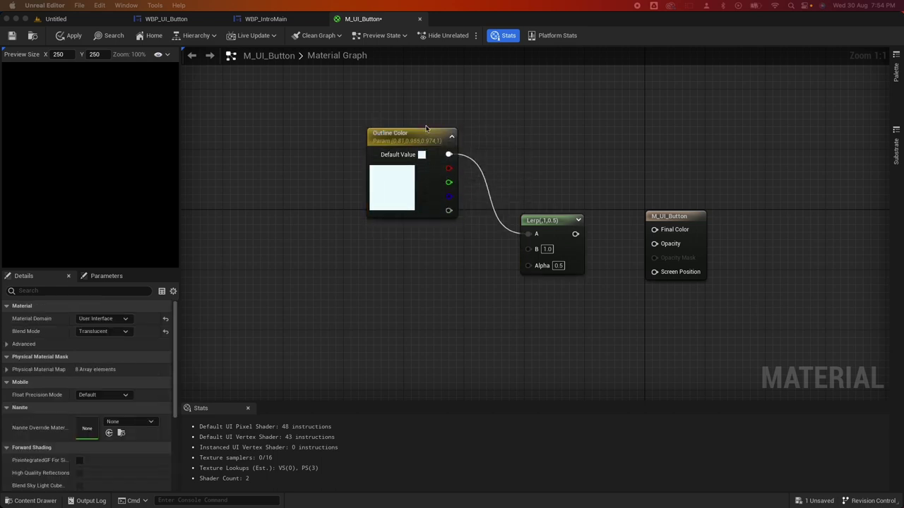
key(super+c)
key(super+v)
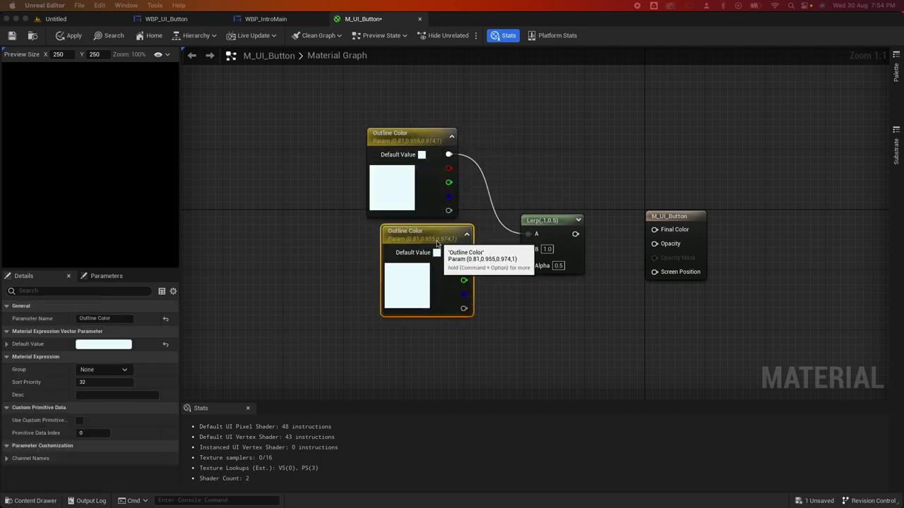
click(116, 318)
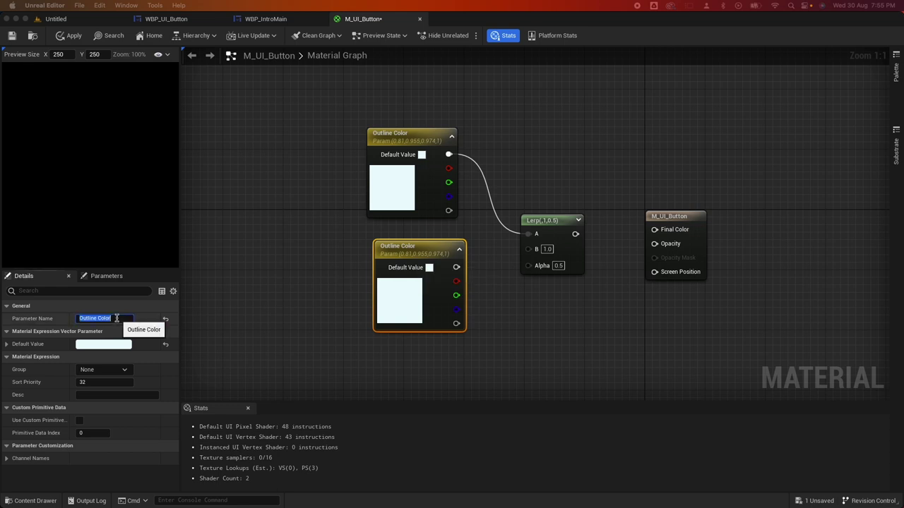
text(- Hovered)
key(Return)
drag(456, 267, 528, 247)
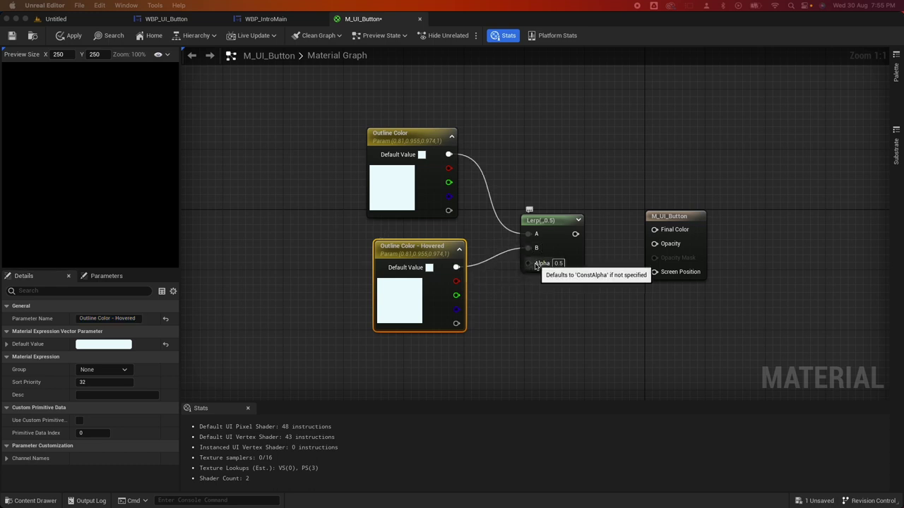
Promote the Lerp's Alpha to an IsHovered scalar parameter placed below the Lerp.
right_click(529, 266)
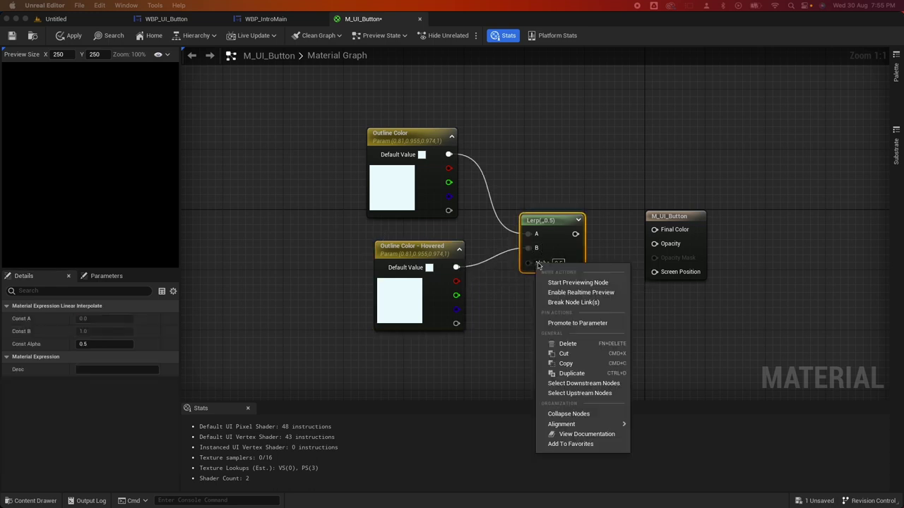
click(577, 323)
drag(504, 223, 409, 344)
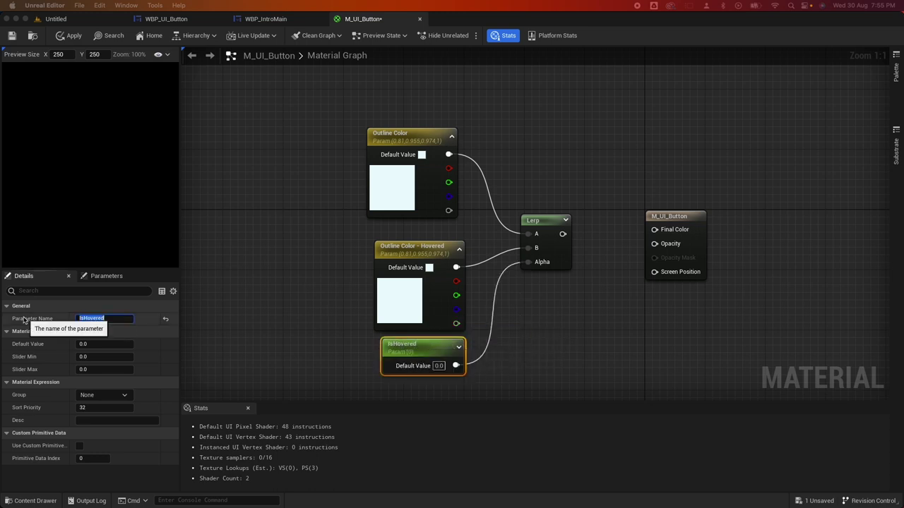
drag(562, 234, 588, 315)
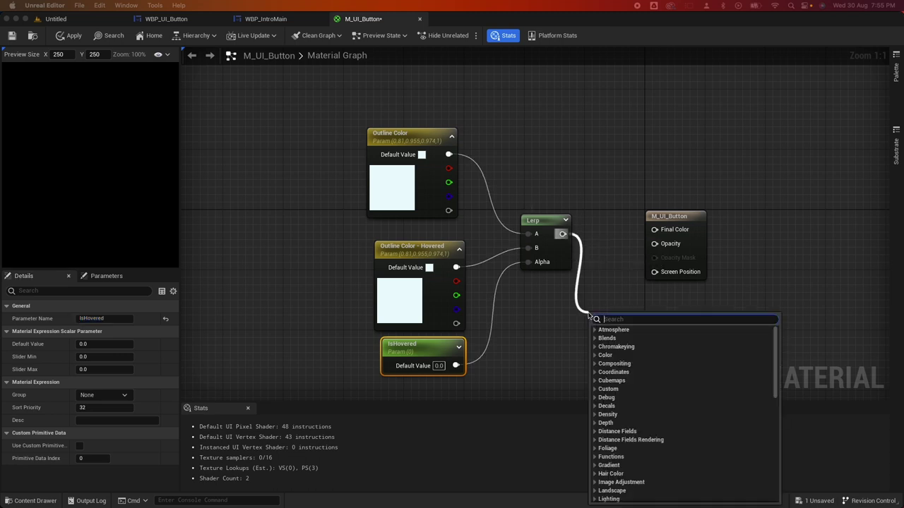
text(lerp)
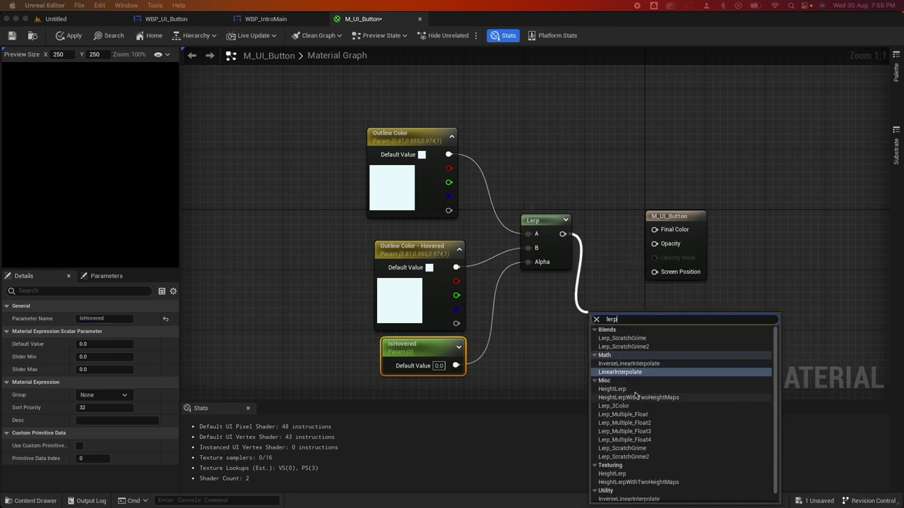
click(631, 372)
drag(643, 332, 757, 312)
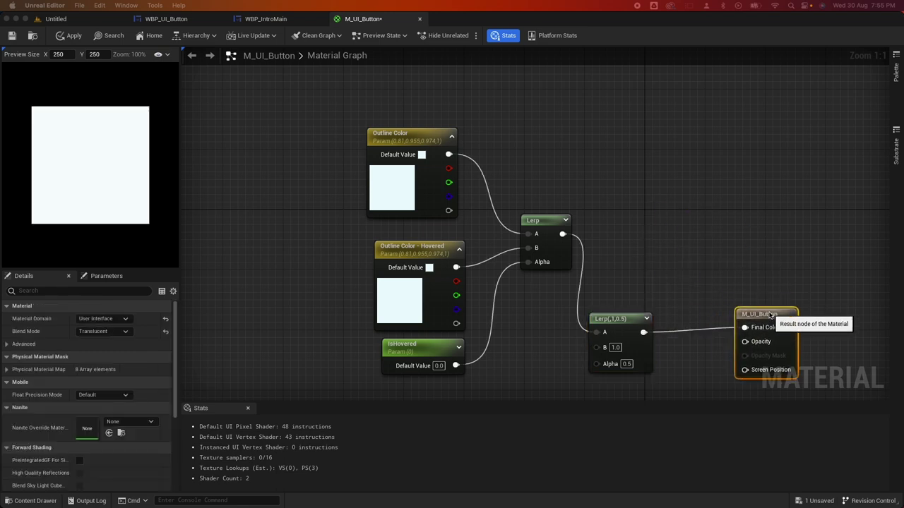
right_drag(279, 257, 281, 173)
drag(334, 76, 548, 332)
key(super+c)
key(super+v)
drag(573, 234, 291, 282)
click(285, 225)
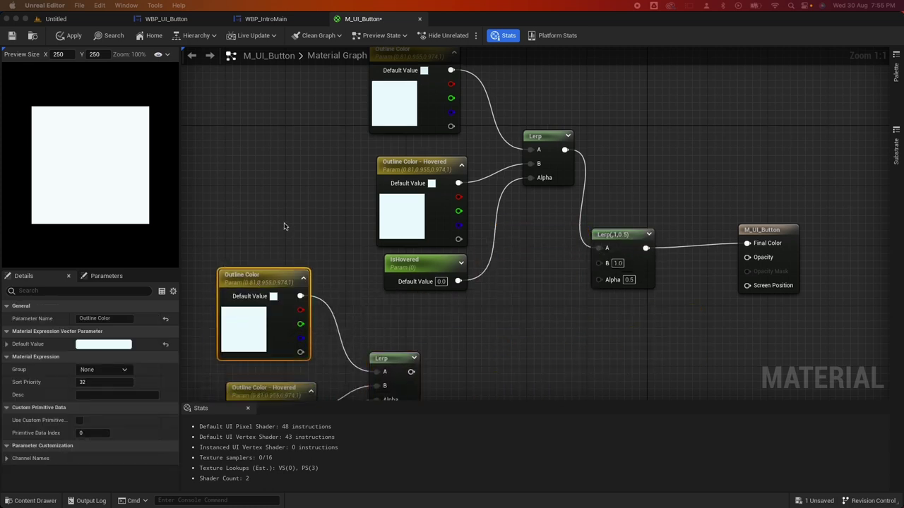
click(271, 276)
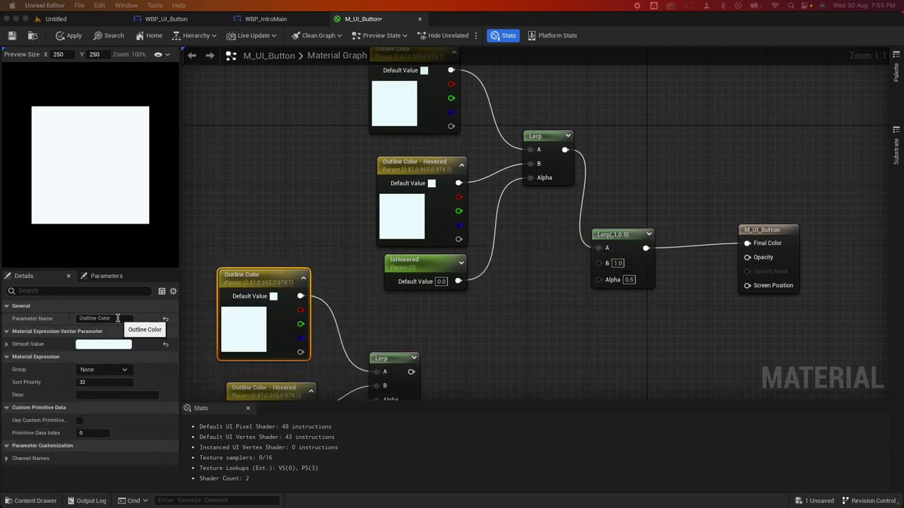
click(79, 318)
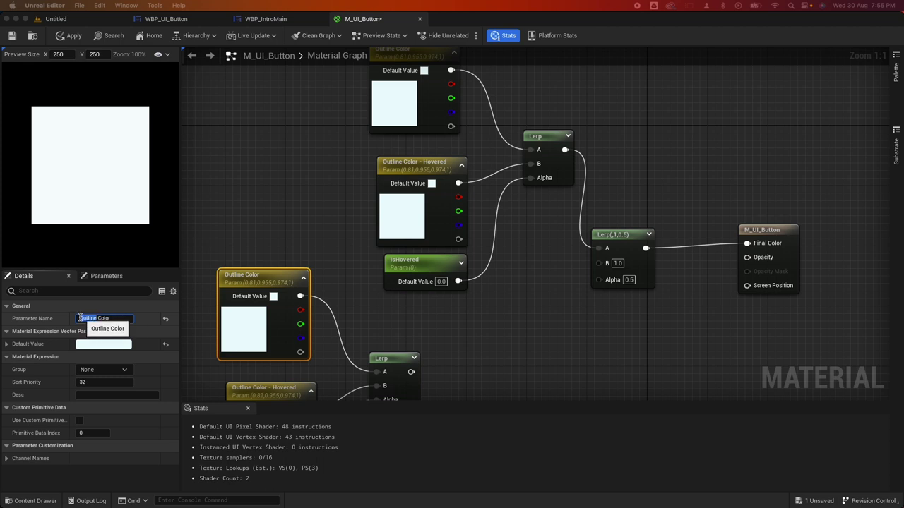
text(Button Color)
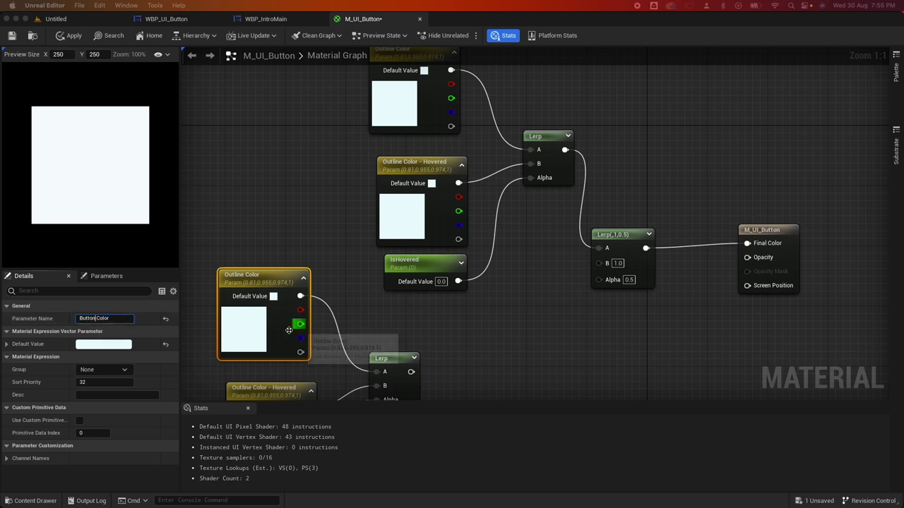
click(252, 332)
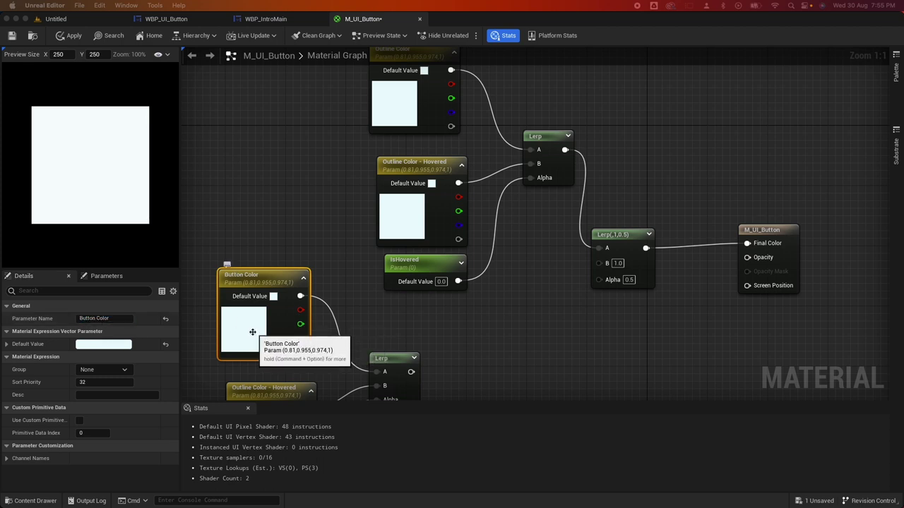
double_click(247, 329)
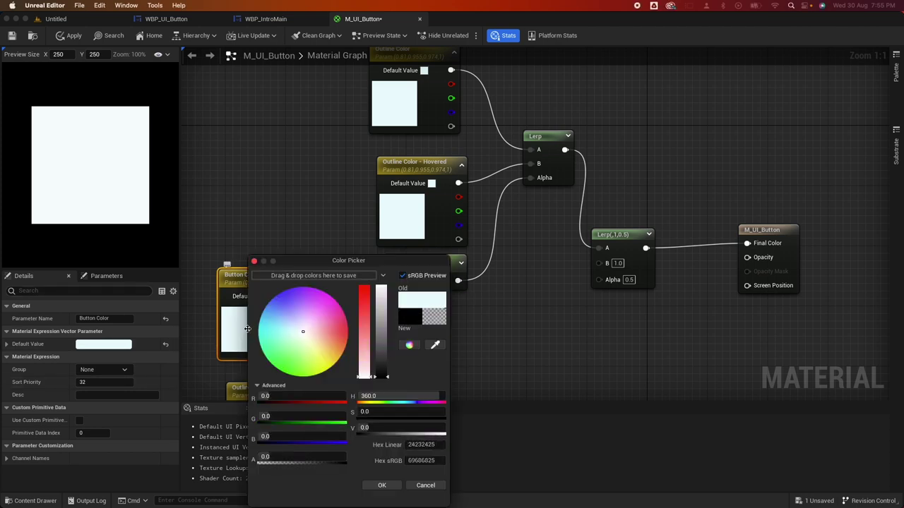
click(283, 306)
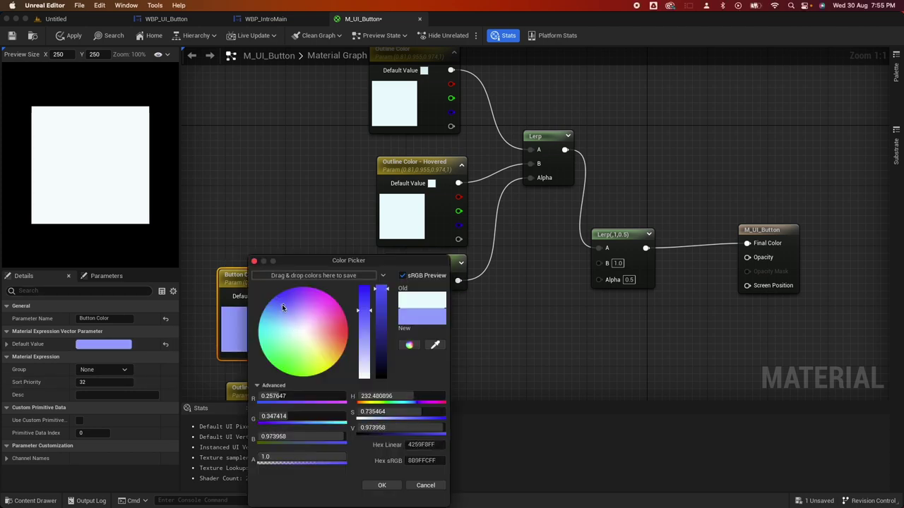
click(382, 485)
right_drag(293, 428, 338, 284)
click(329, 263)
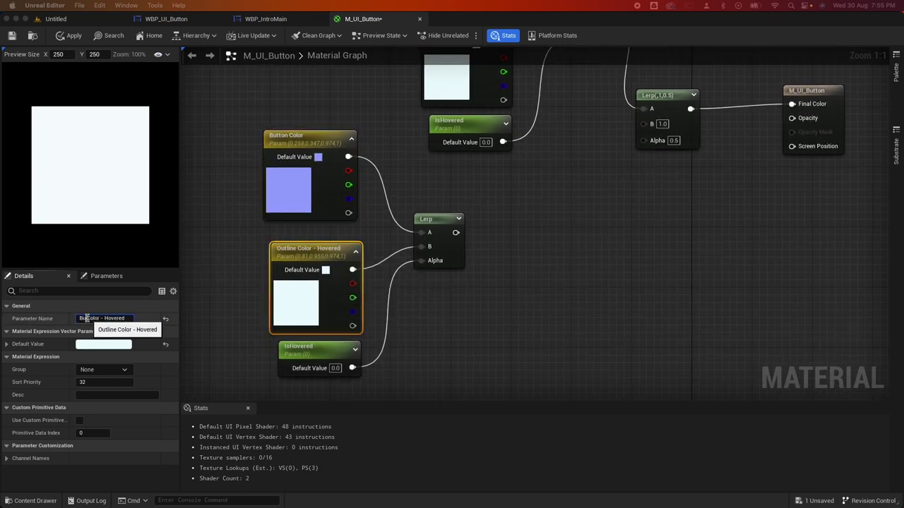
key(Return)
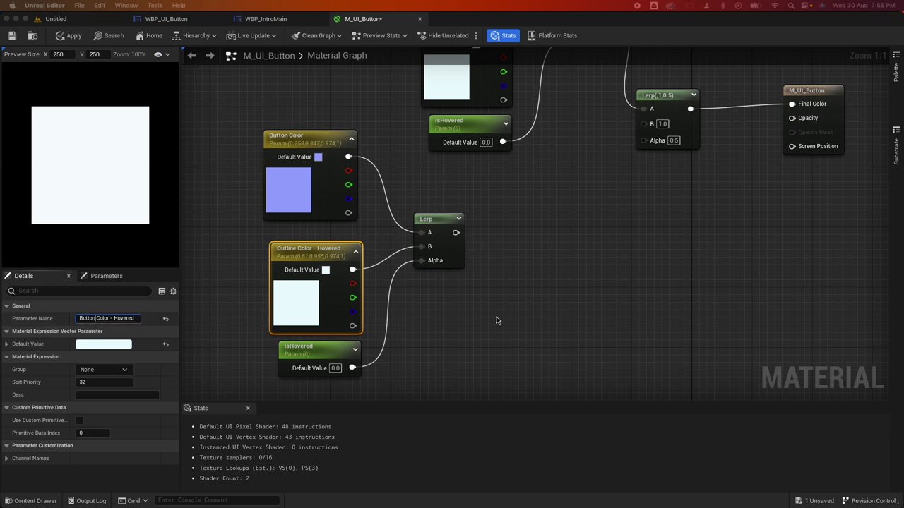
click(490, 316)
drag(452, 251, 638, 140)
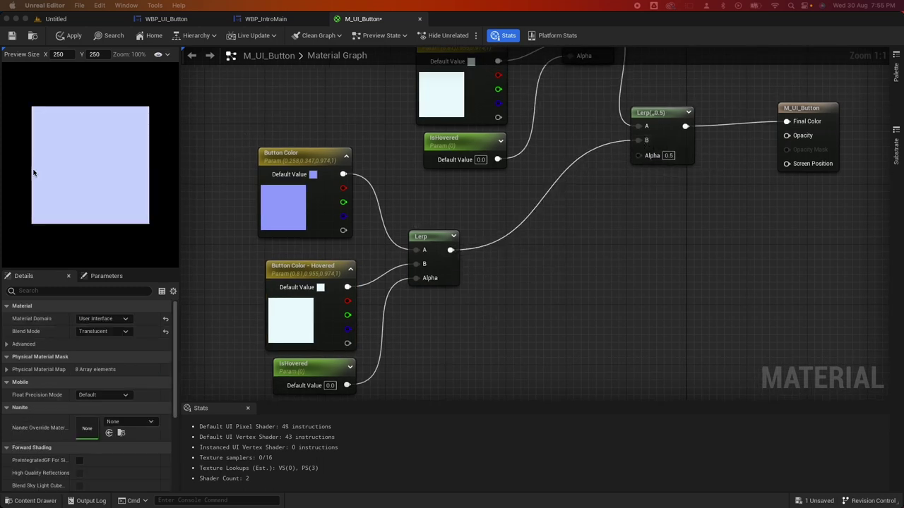
scroll(472, 242, up, 5)
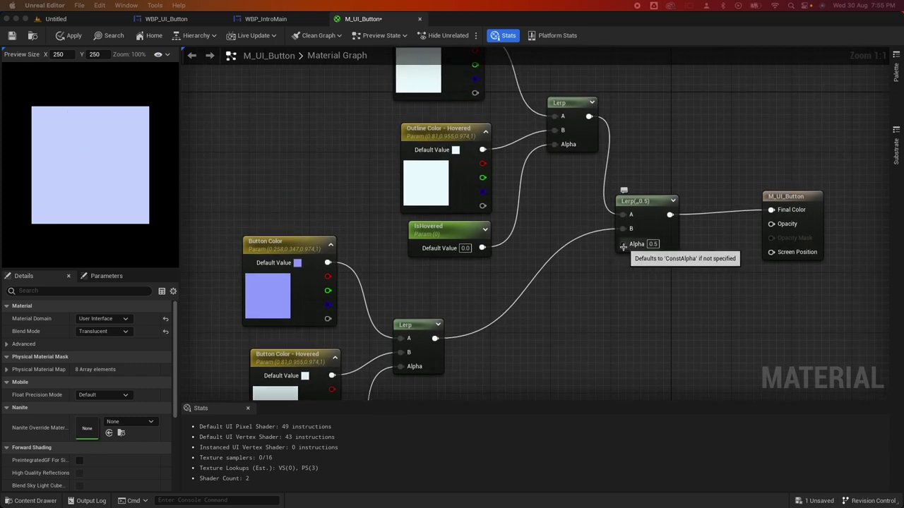
scroll(559, 308, down, 2)
Place a GetUserInterfaceUV node and wire its 9-Slice UV into a new MF_UI_SDF_Box function node.
scroll(558, 308, left, 15)
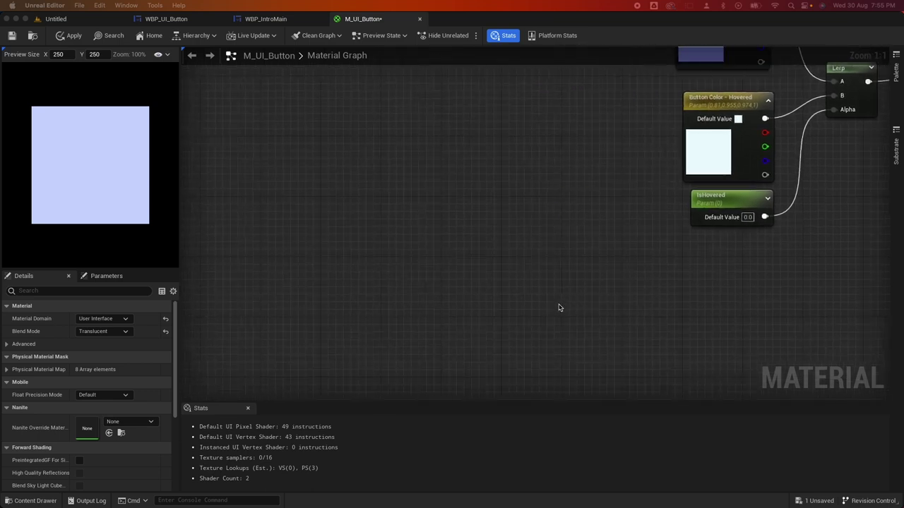
scroll(558, 307, left, 2)
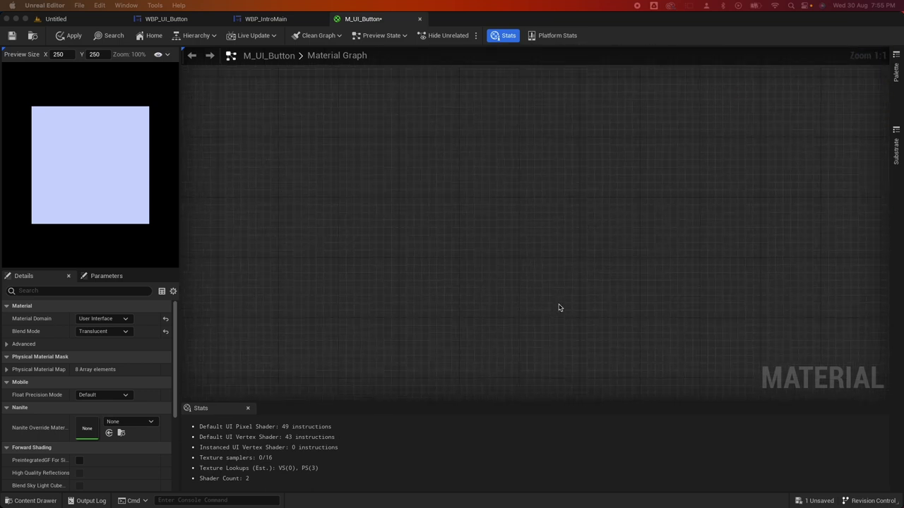
right_click(341, 169)
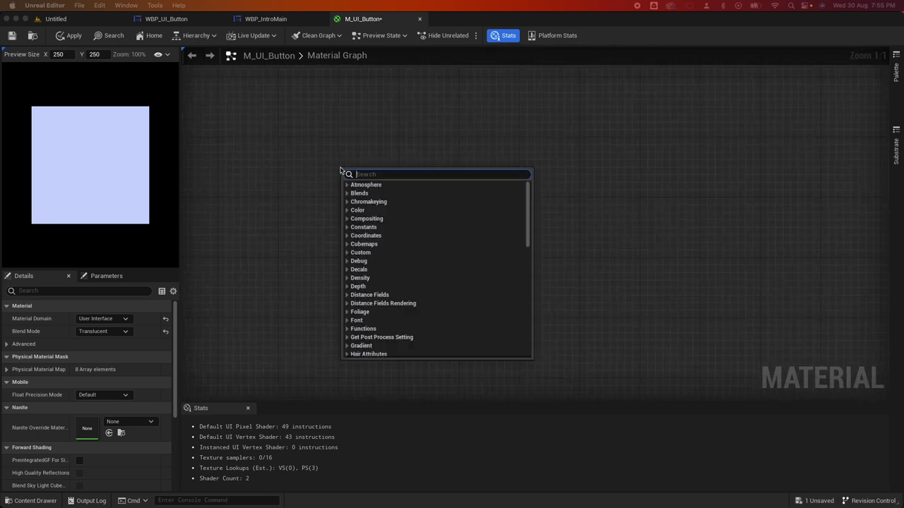
text(getuser)
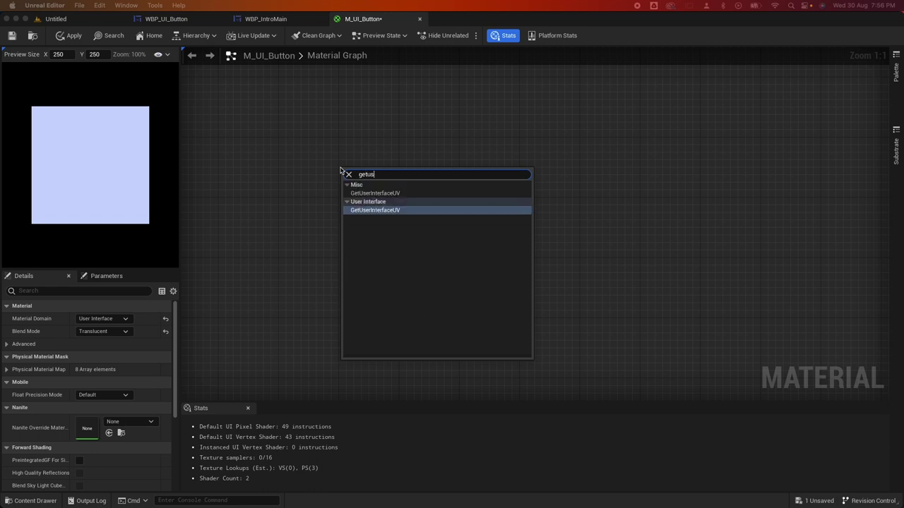
click(397, 210)
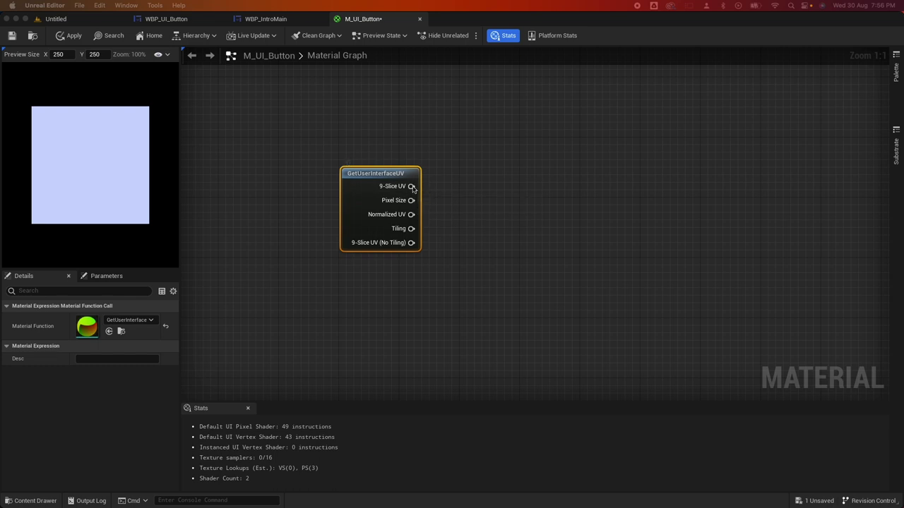
drag(411, 187, 486, 222)
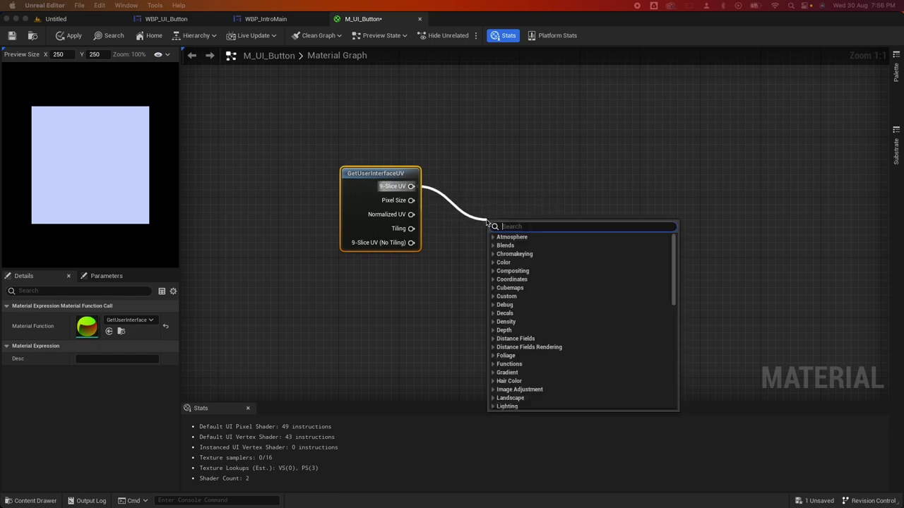
text(mf_UI_)
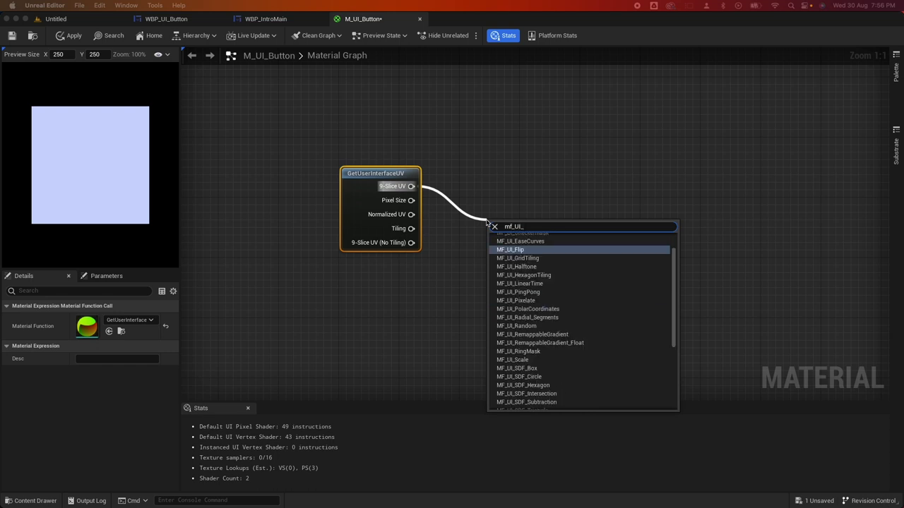
text(sdf)
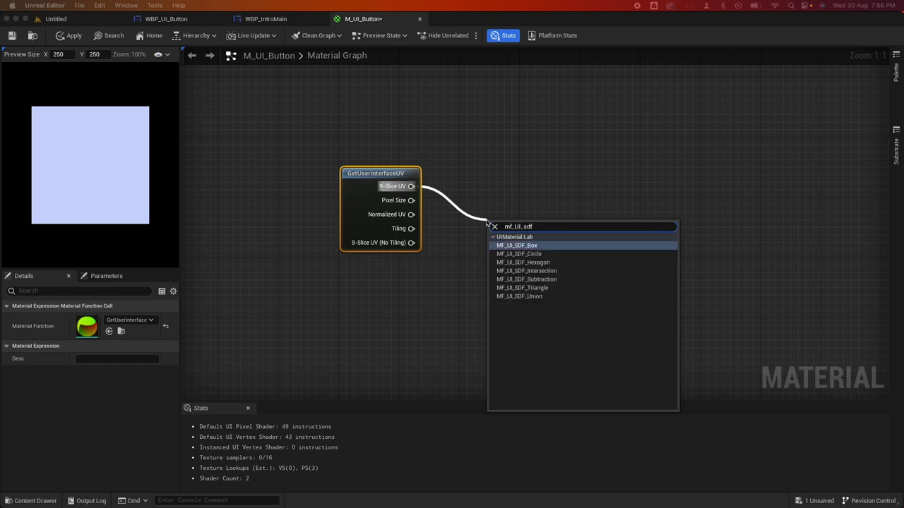
click(541, 247)
drag(554, 226, 595, 204)
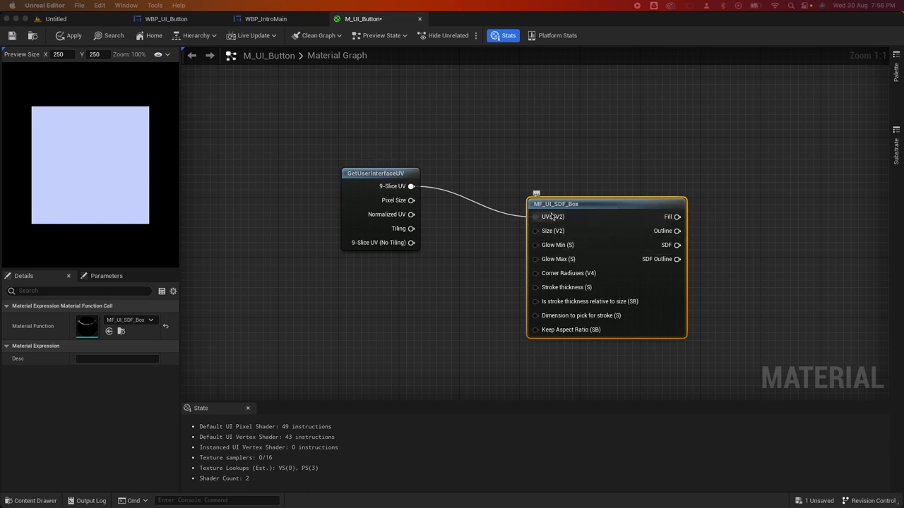
scroll(562, 233, right, 10)
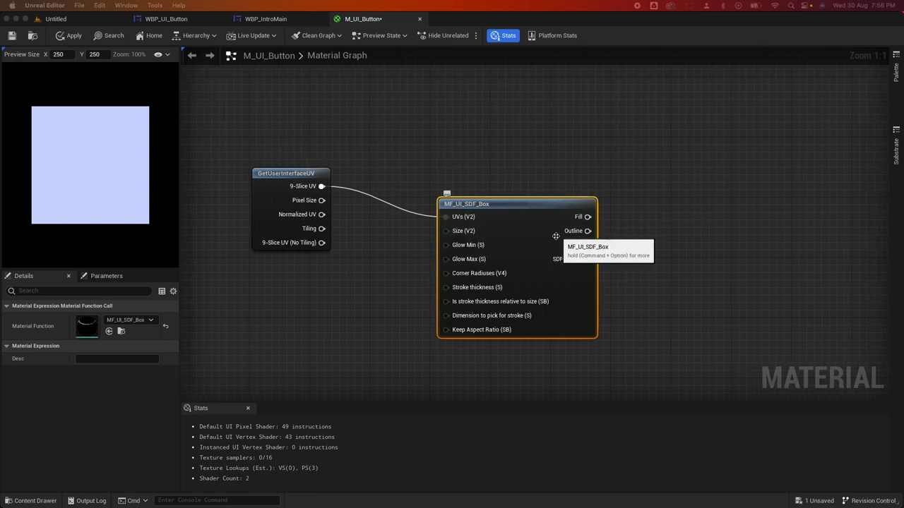
drag(465, 216, 524, 220)
Add a Named Reroute Declaration on the box's Fill output and name it 'button alpha'.
text(rerour)
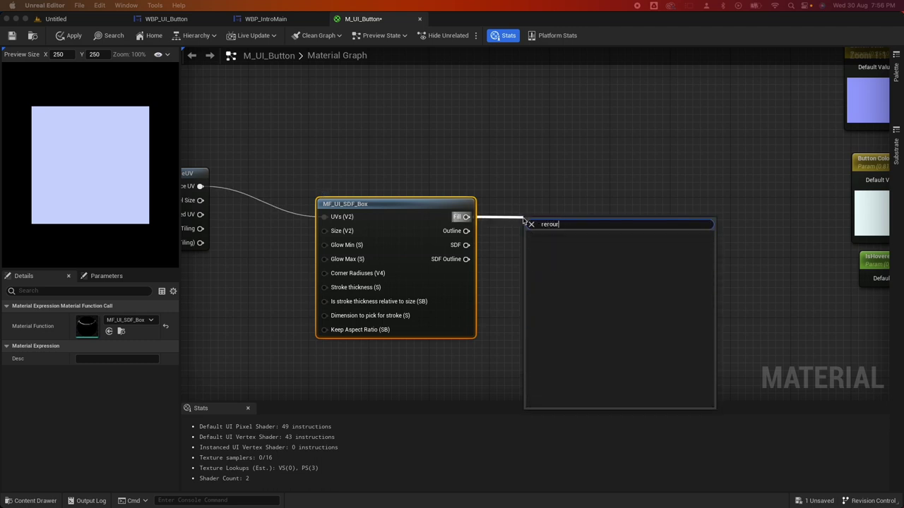
key(BackSpace)
text(te)
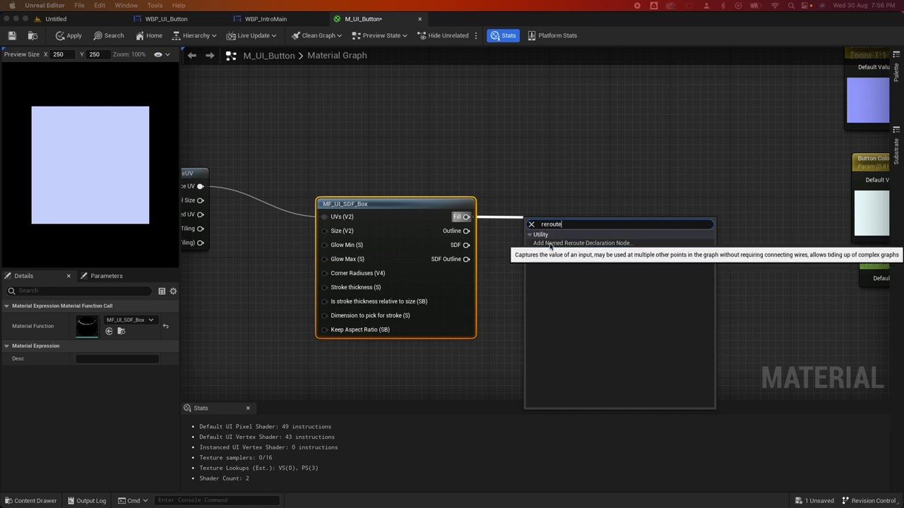
click(594, 244)
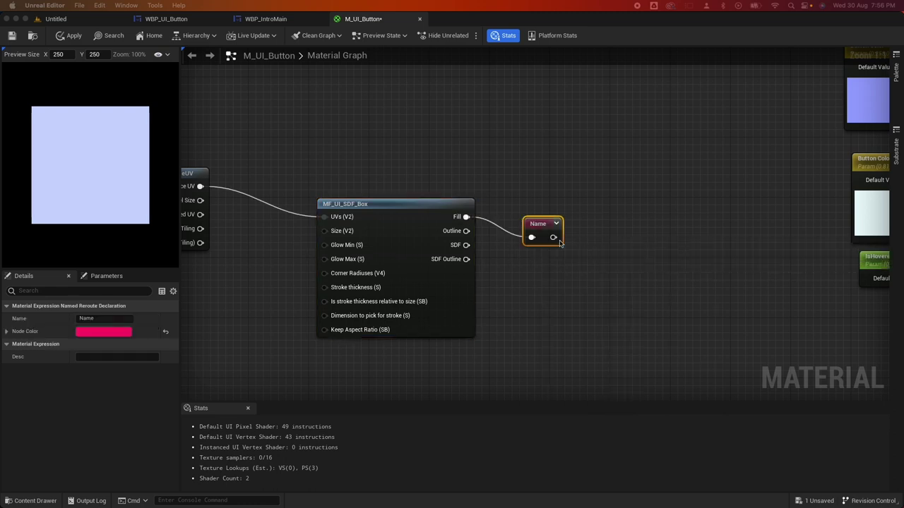
drag(541, 225, 557, 214)
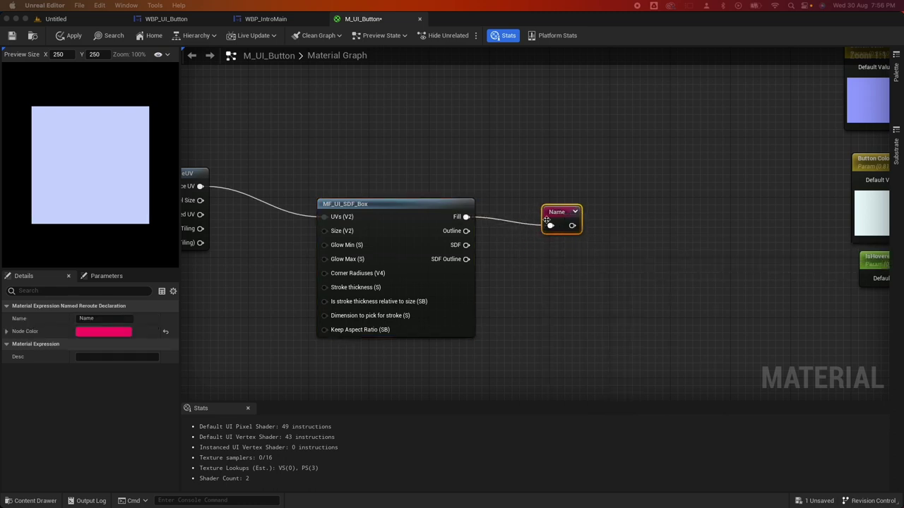
click(92, 318)
key(super+a)
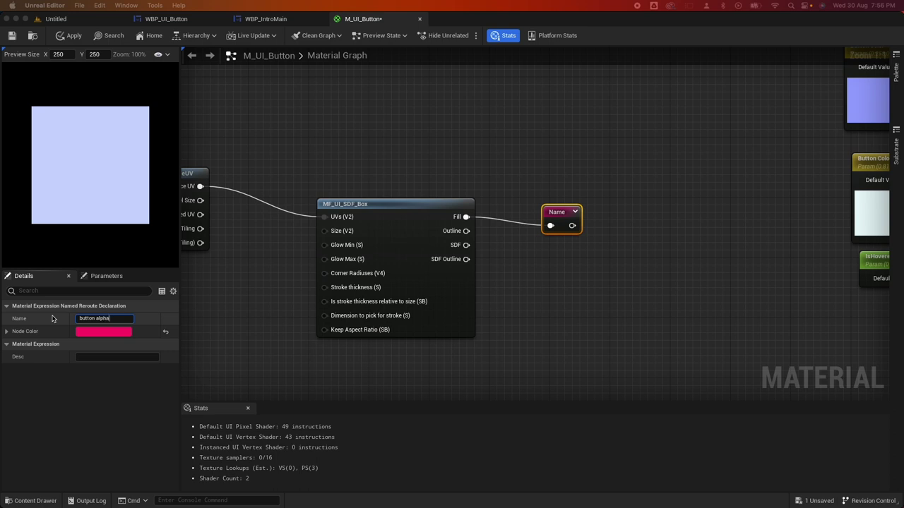
key(Return)
click(514, 347)
Place a 'button alpha' reroute usage node and wire it into the final Lerp's Alpha.
scroll(685, 286, right, 5)
scroll(685, 286, right, 10)
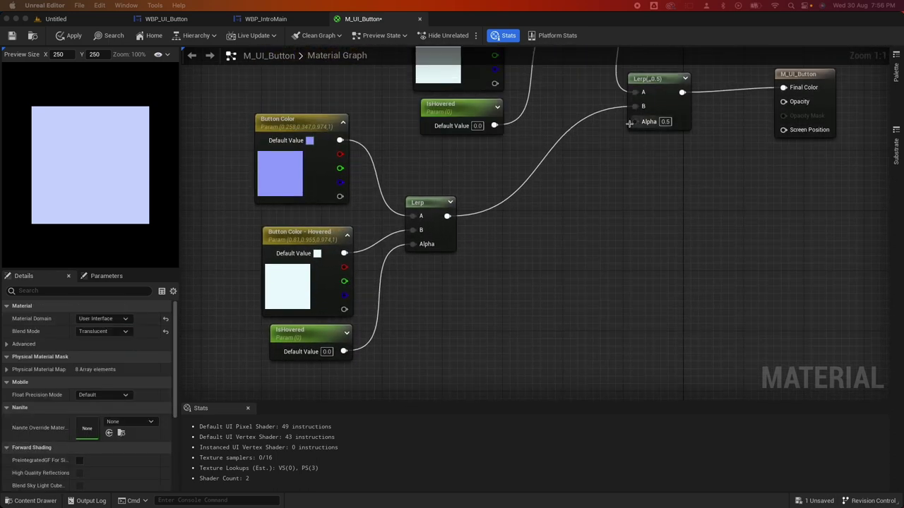
right_click(583, 160)
text(button)
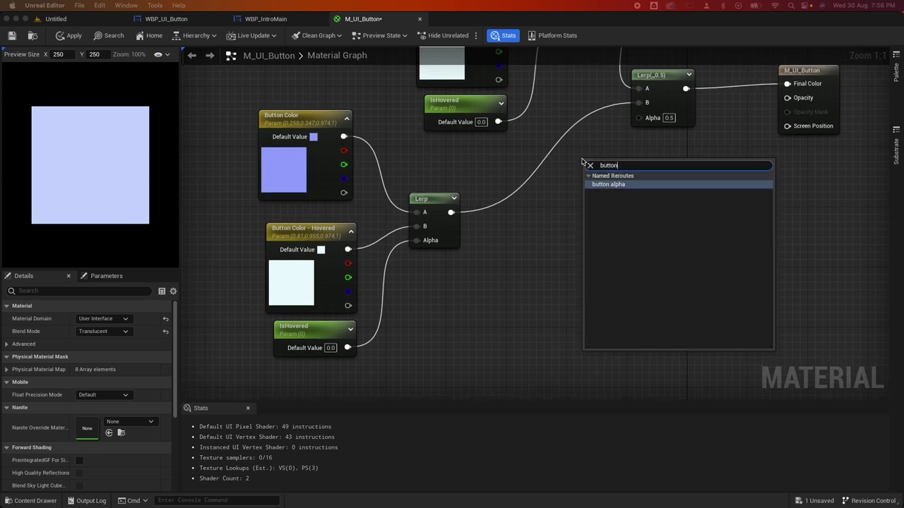
click(613, 185)
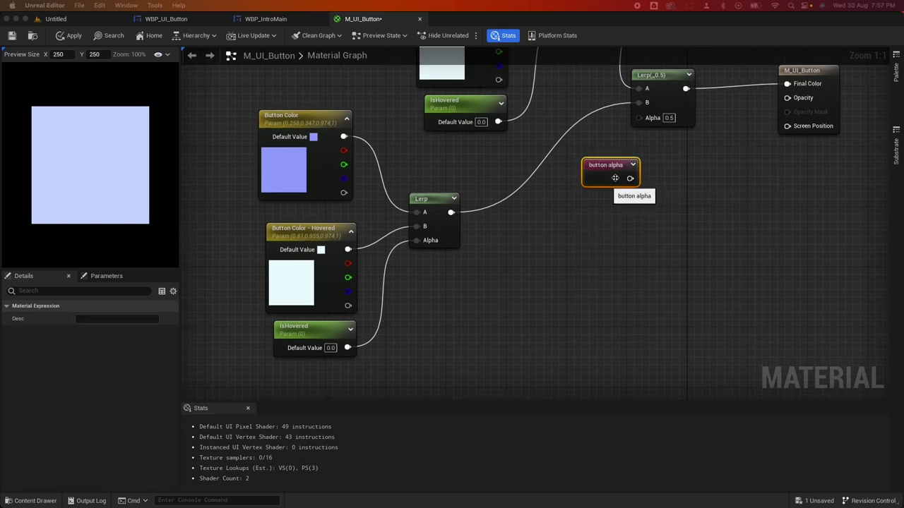
drag(629, 178, 640, 123)
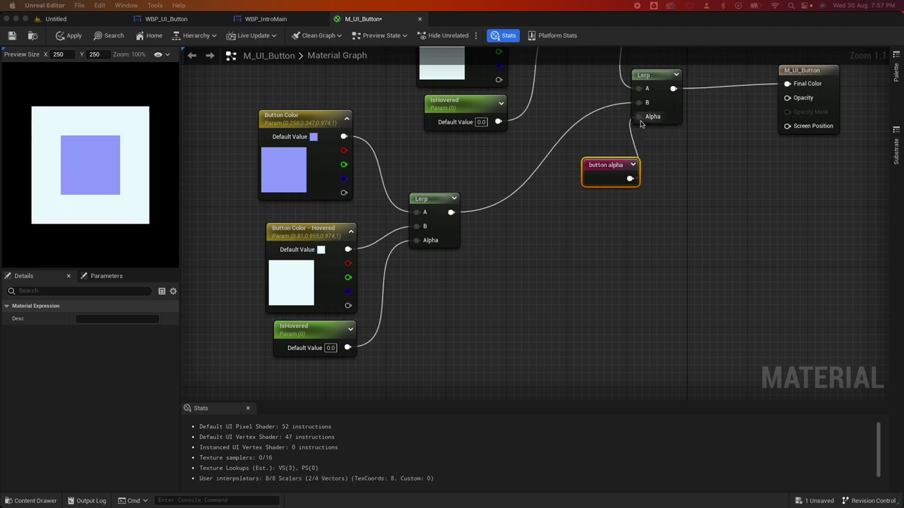
right_drag(514, 238, 609, 238)
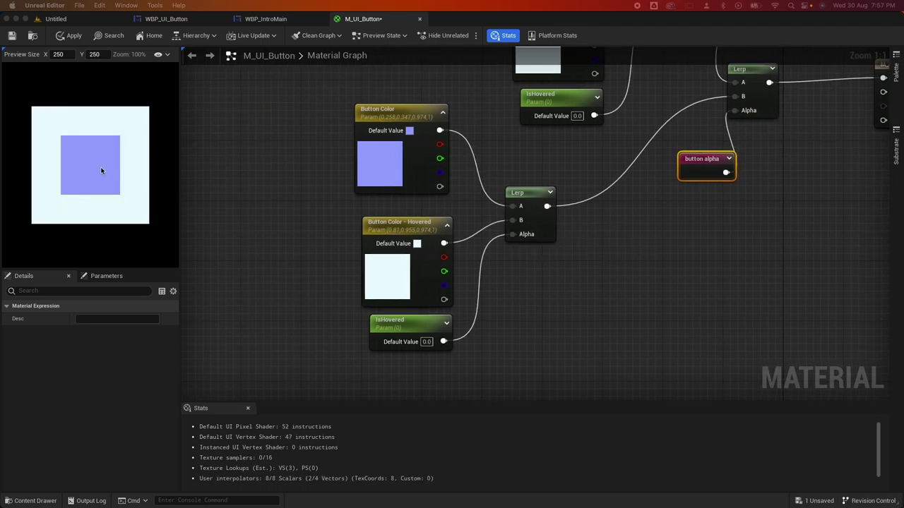
right_drag(276, 257, 279, 234)
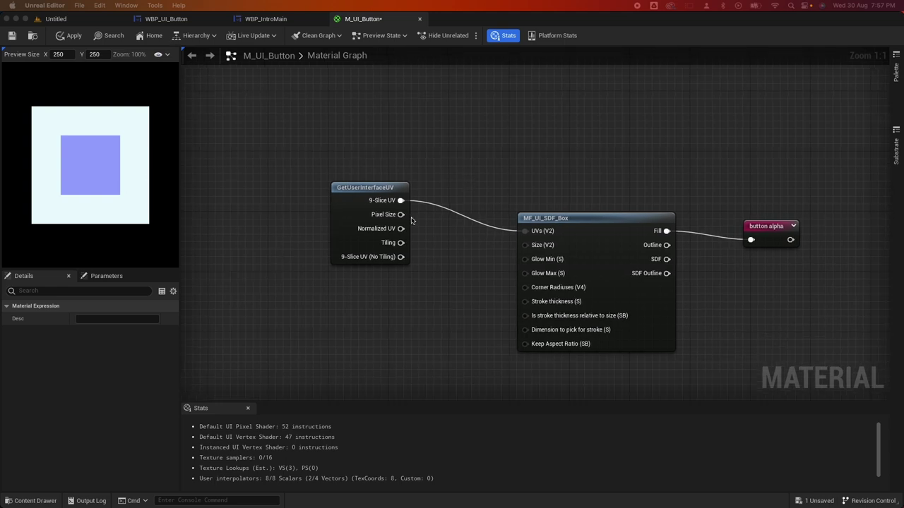
Add a Constant below the UV node and convert it into a Size X scalar parameter.
right_drag(465, 247, 467, 231)
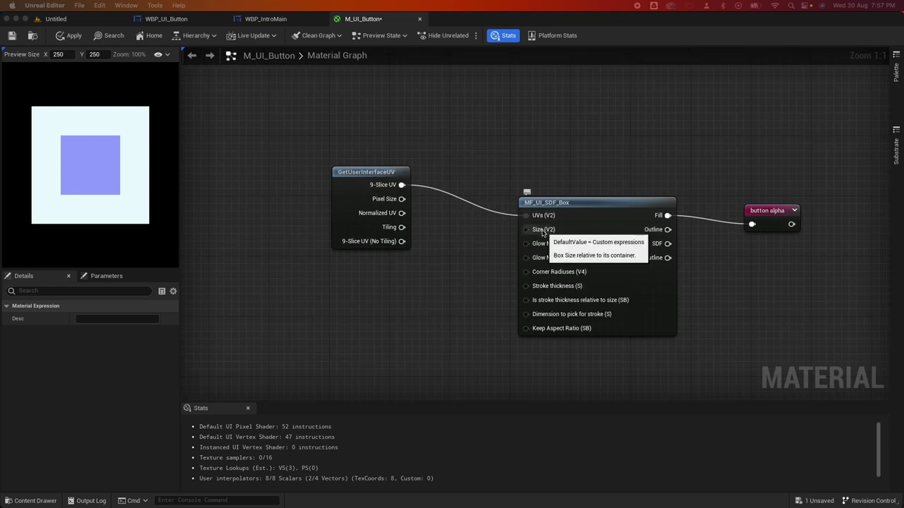
right_click(359, 281)
text(const)
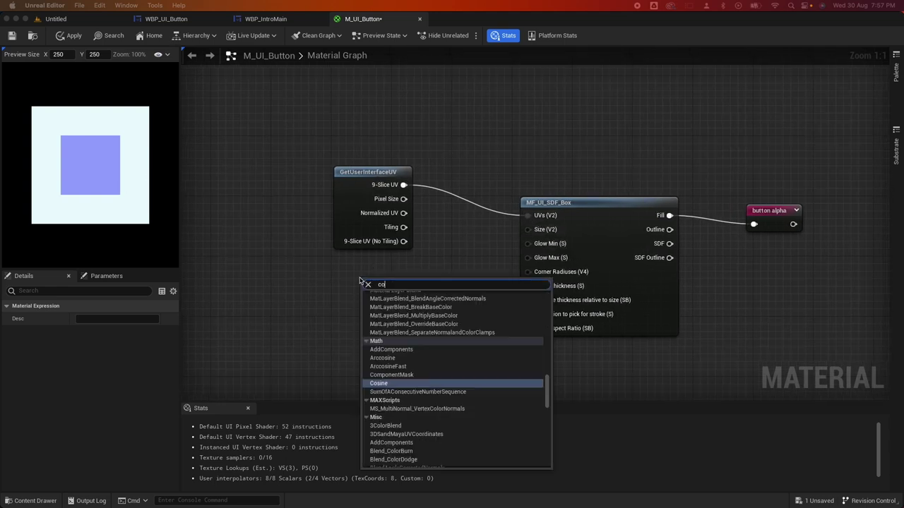
click(396, 304)
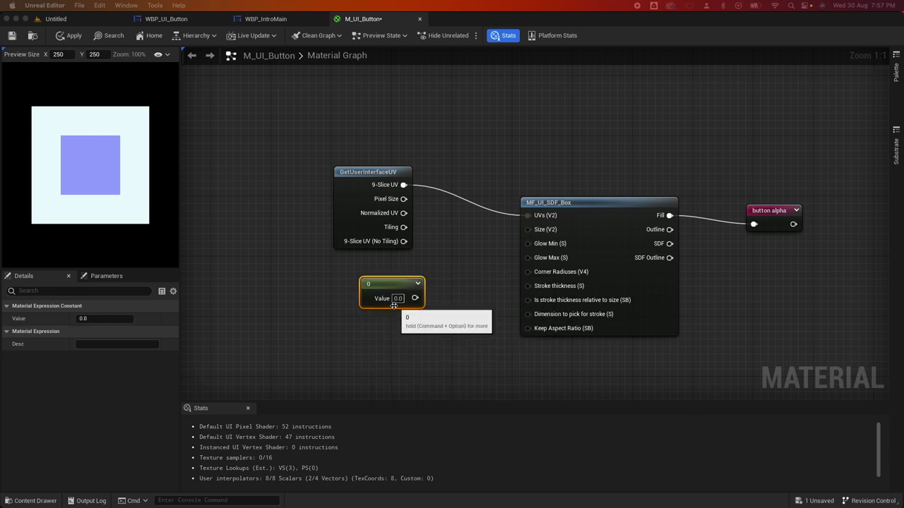
right_click(382, 286)
click(426, 305)
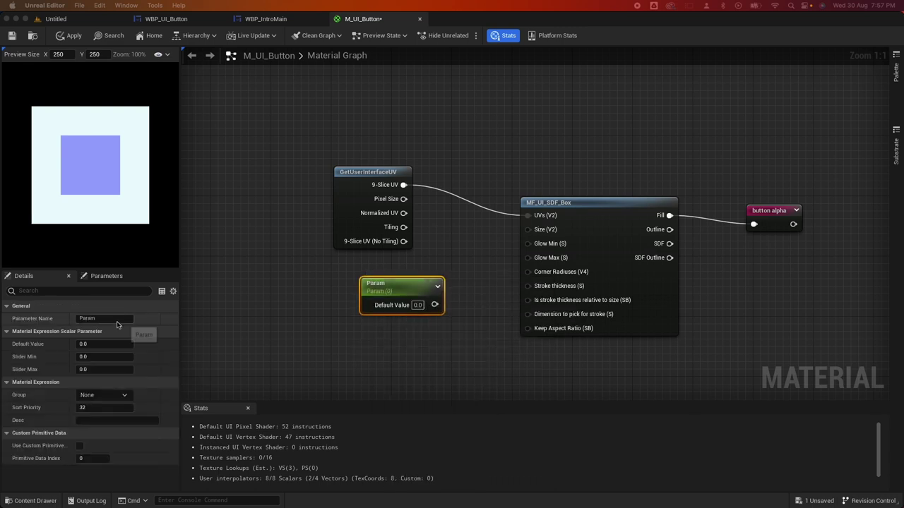
click(107, 319)
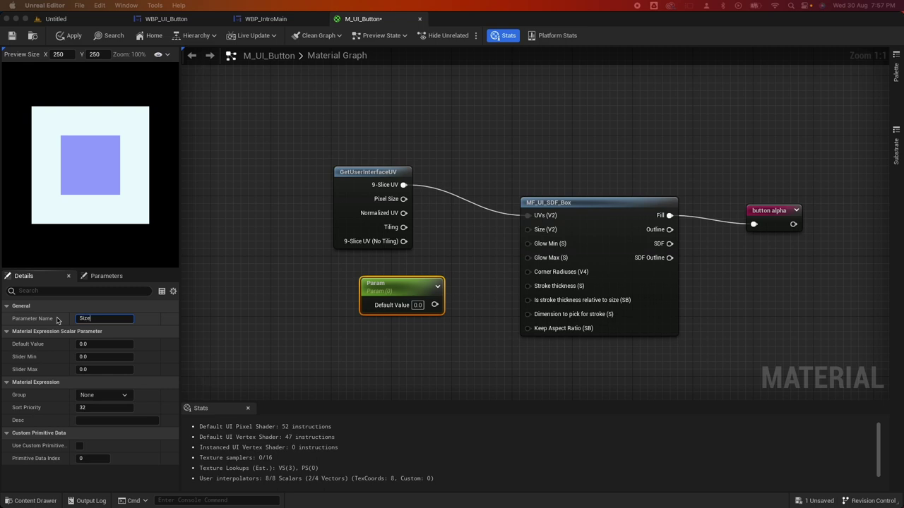
drag(427, 291, 358, 355)
Duplicate Size X to make Size Y, and give Size X a default value of 0.816.
key(ctrl+d)
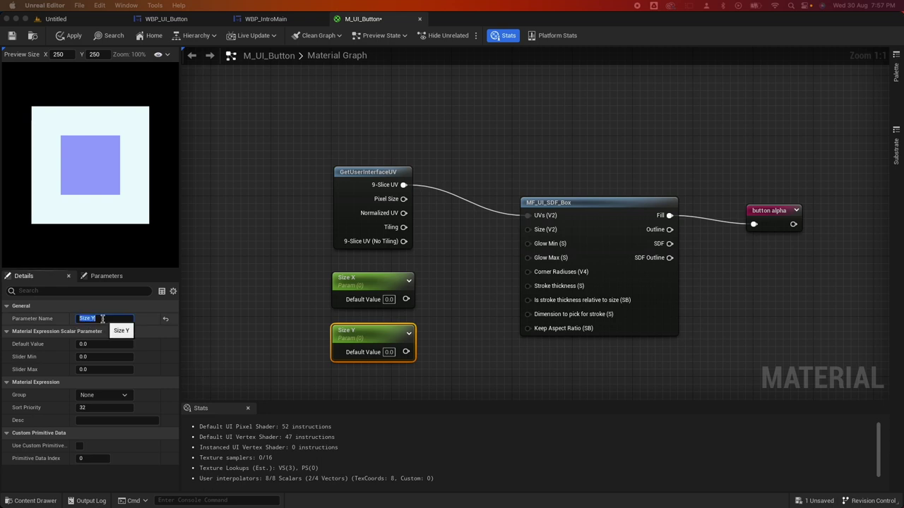
click(374, 284)
click(103, 344)
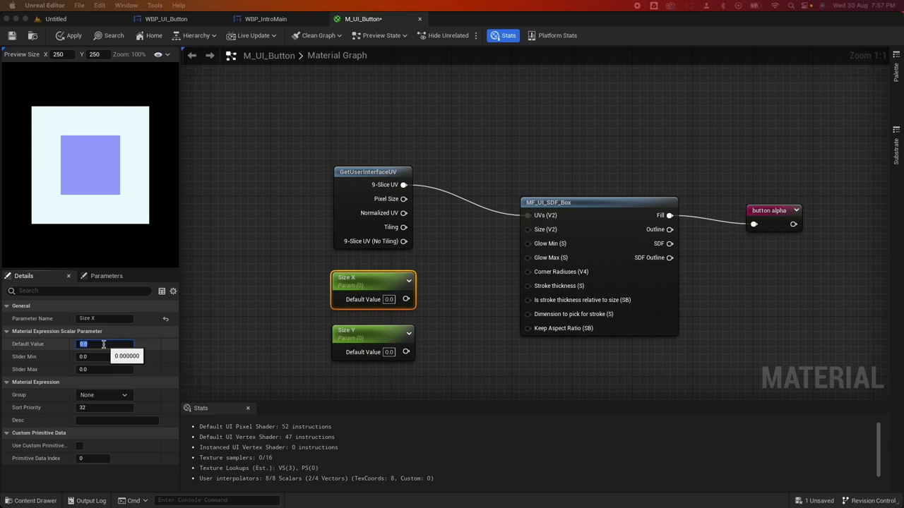
text(.816)
key(Return)
click(93, 357)
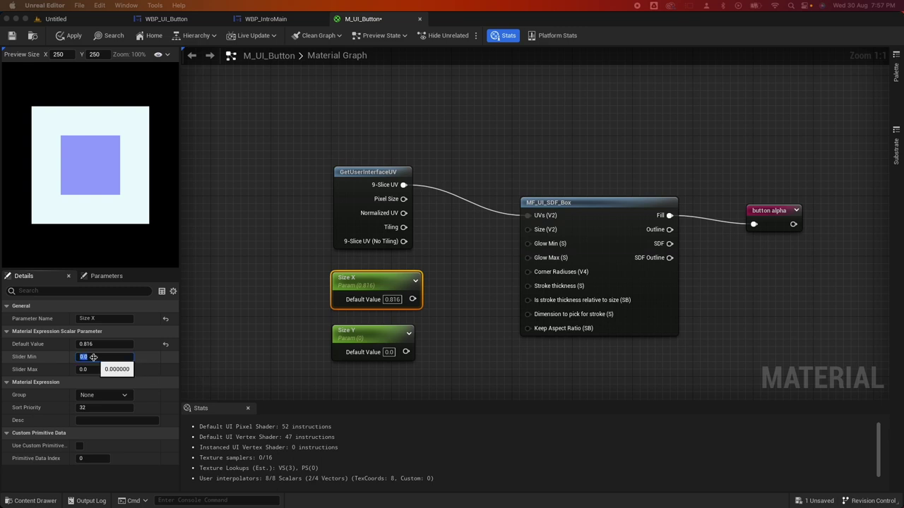
click(371, 330)
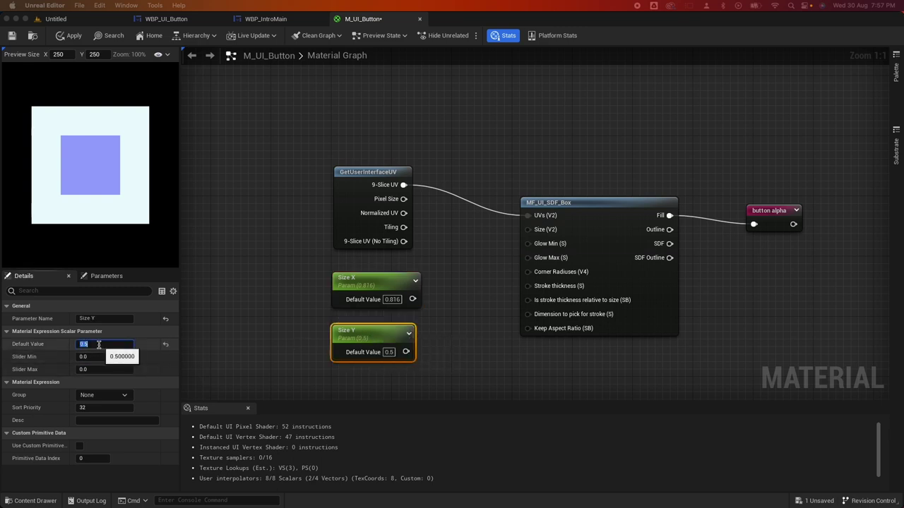
Join Size X and Size Y through an AppendVector node, then rearrange the size nodes and UV node.
drag(412, 300, 435, 322)
text(append)
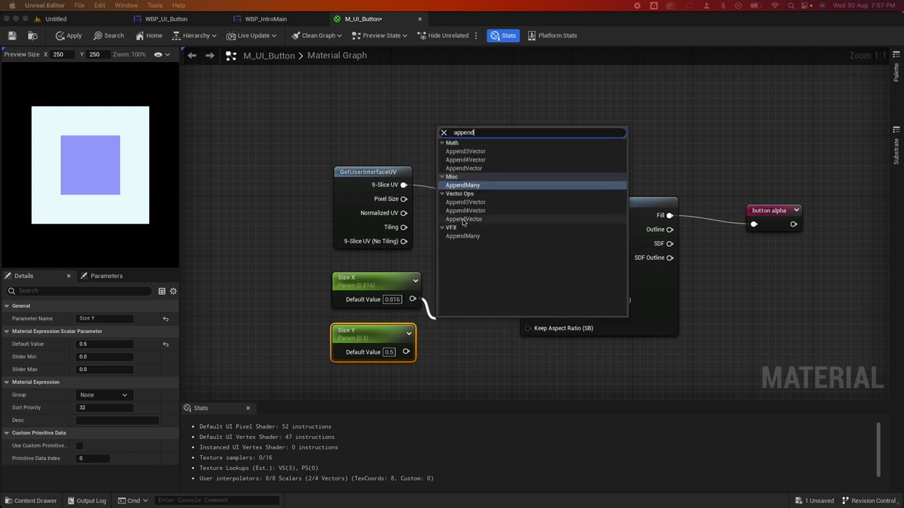
click(464, 219)
drag(406, 352, 527, 230)
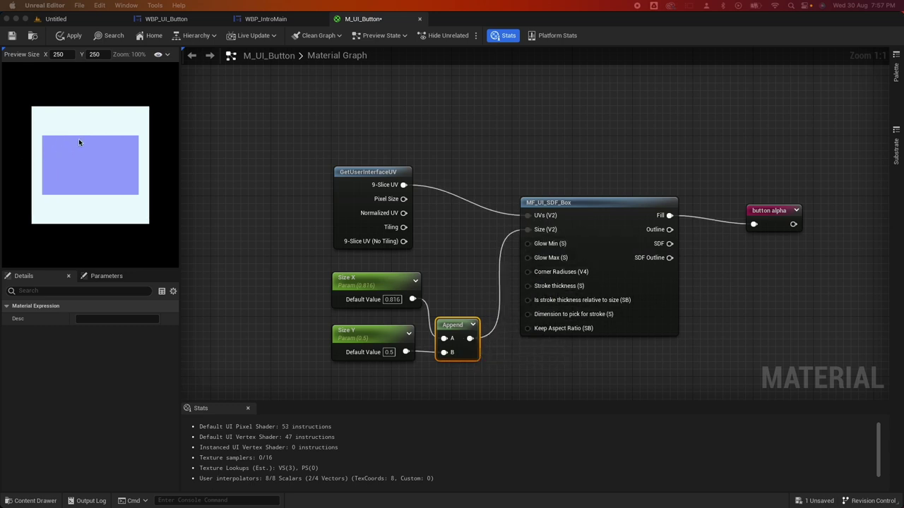
drag(309, 266, 507, 376)
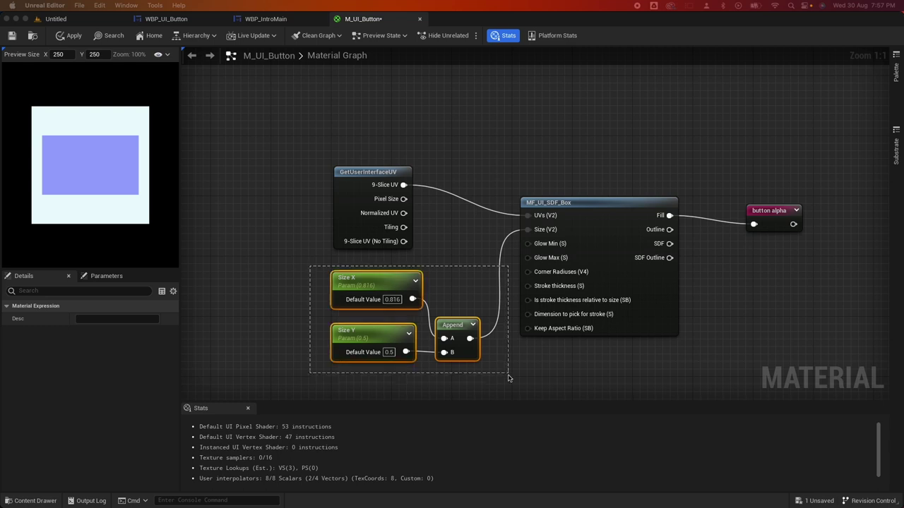
drag(386, 194, 383, 157)
drag(306, 276, 487, 374)
drag(395, 297, 396, 311)
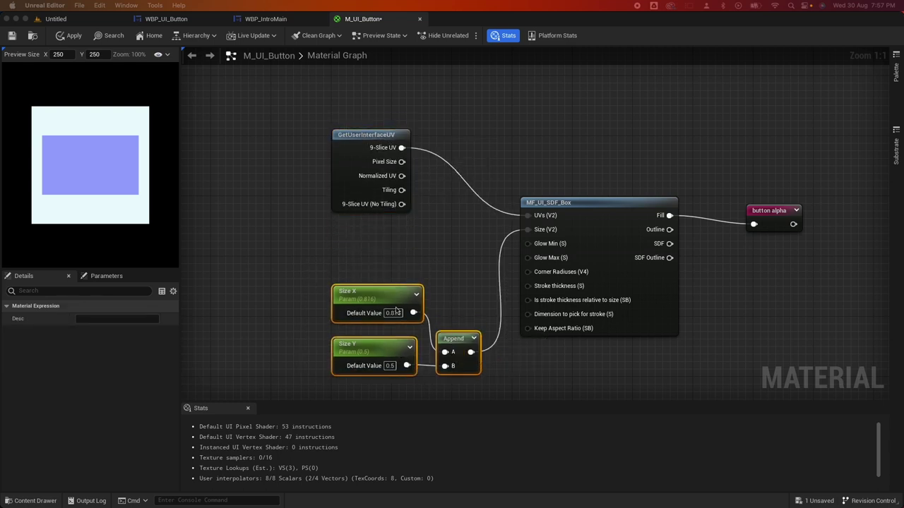
Duplicate Size X as a 'roundness' parameter of 3.2 wired into Corner Radiuses (V4).
click(396, 310)
key(ctrl+d)
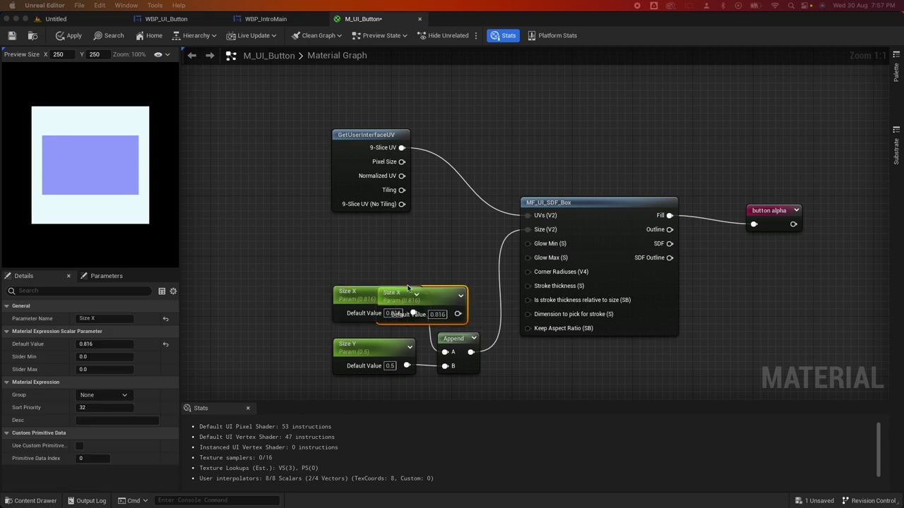
drag(407, 287, 361, 235)
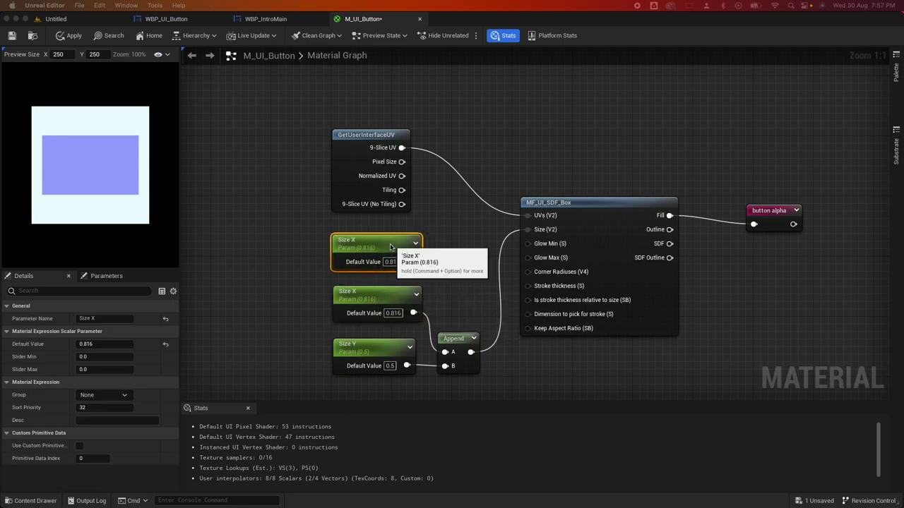
click(101, 319)
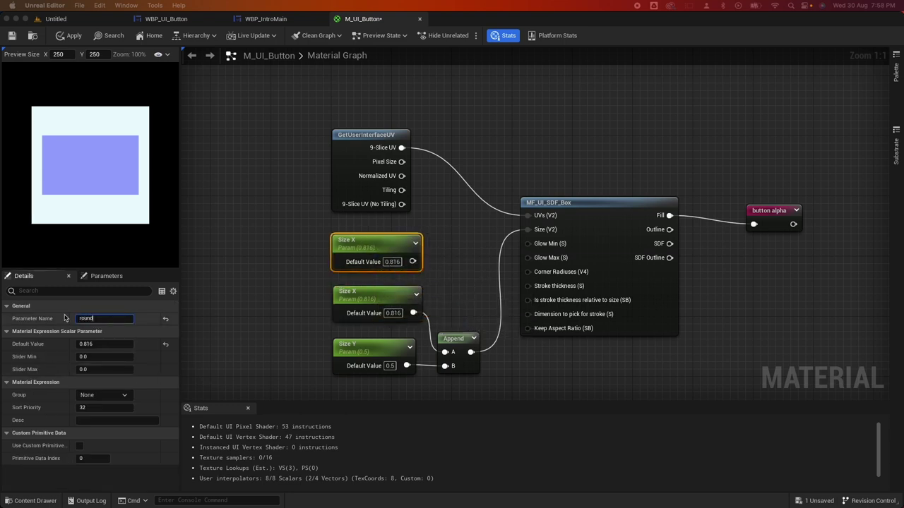
text(roundness)
click(99, 345)
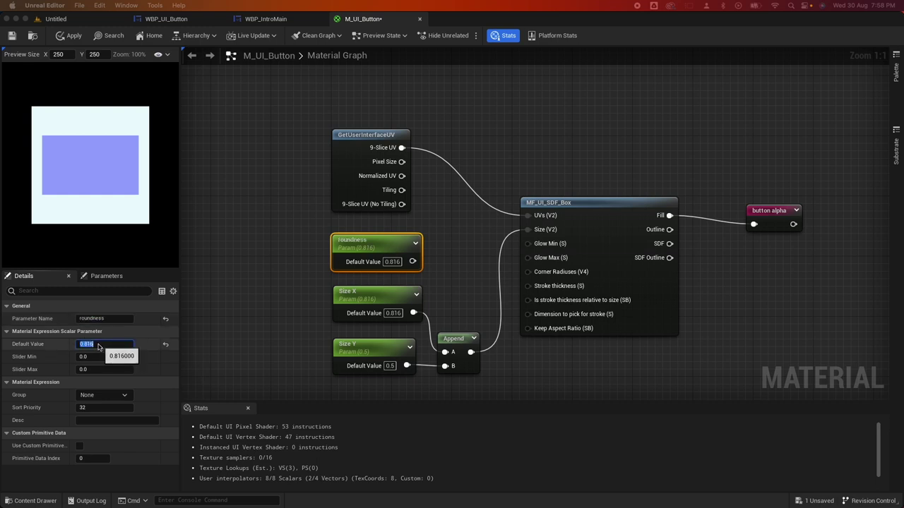
text(3.2)
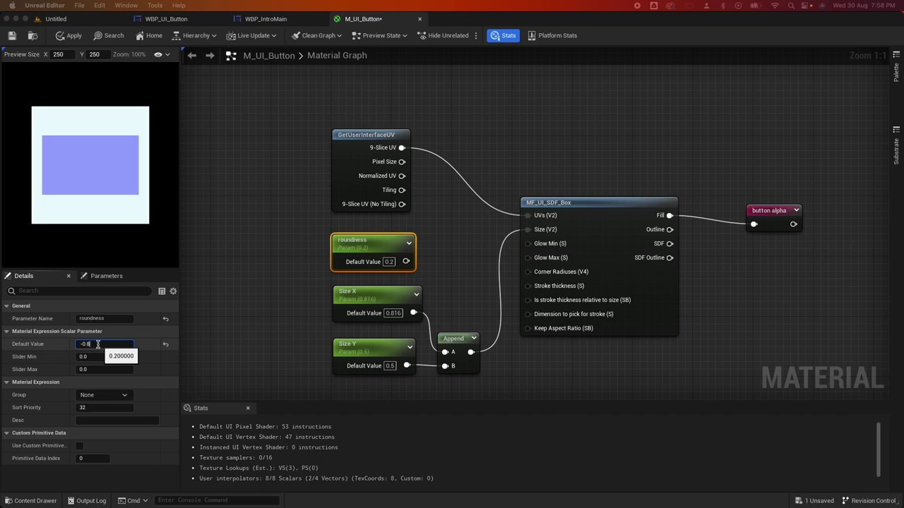
key(Return)
drag(406, 261, 528, 273)
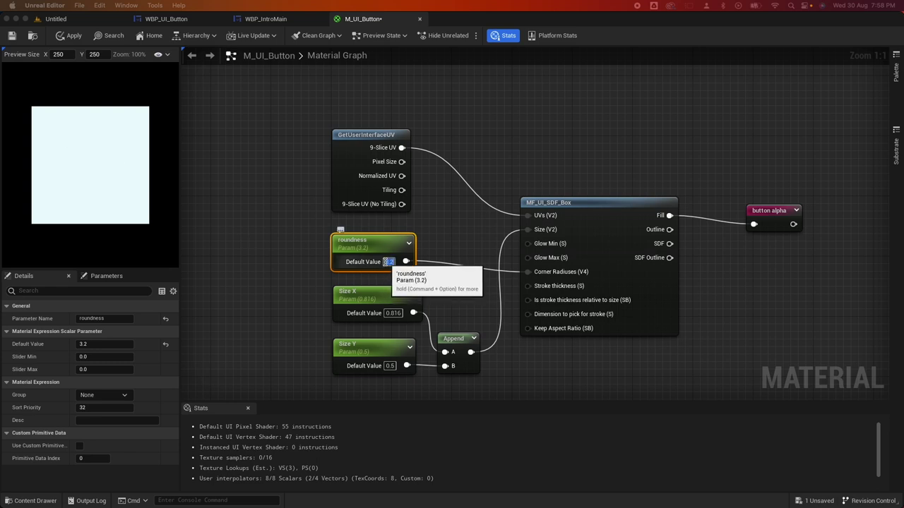
Correct the roundness default value from 3.2 to 0.2.
click(387, 262)
text(0.2)
key(Return)
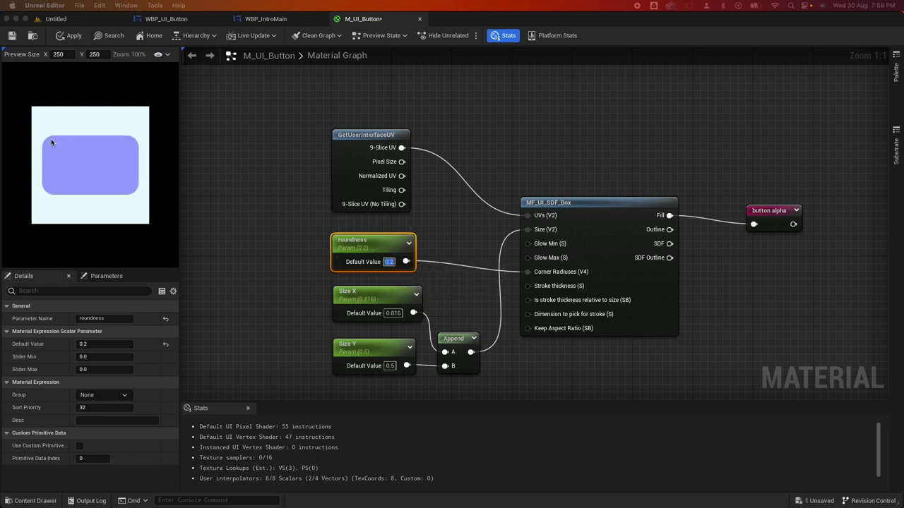
click(472, 245)
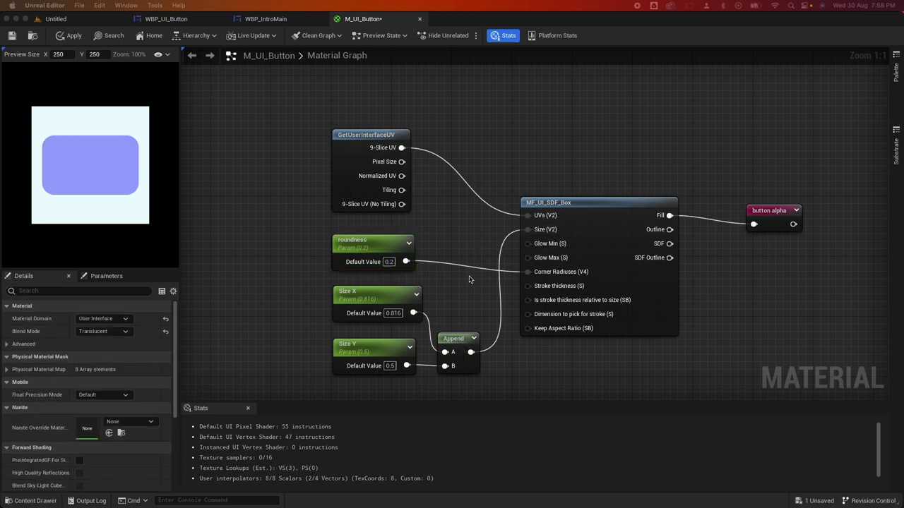
scroll(480, 282, down, 3)
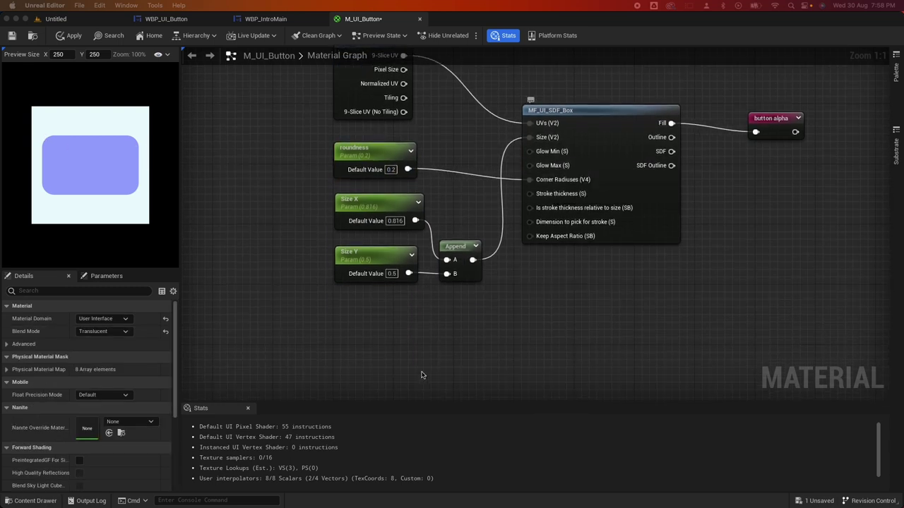
right_click(351, 308)
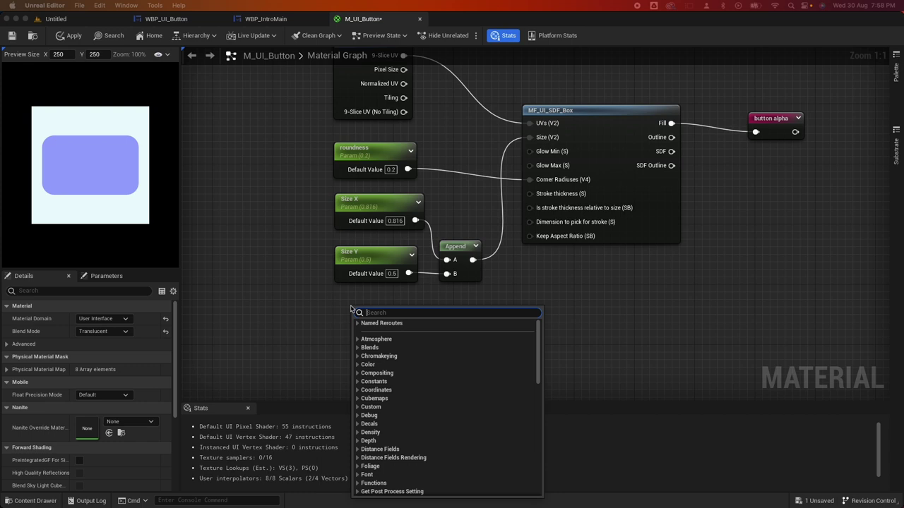
Duplicate Size Y as a 'Glow Max' parameter of 0.08 wired into the box's Glow Max (S).
click(397, 255)
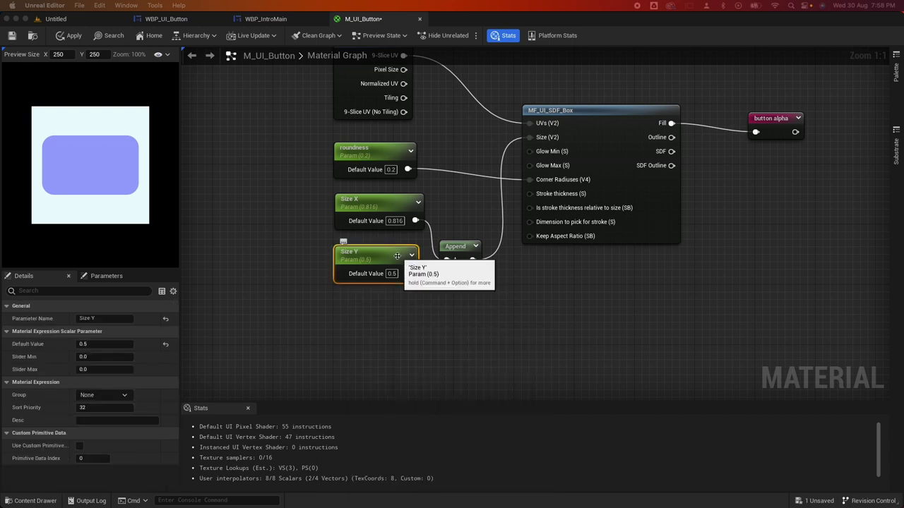
key(ctrl+d)
drag(410, 265, 381, 325)
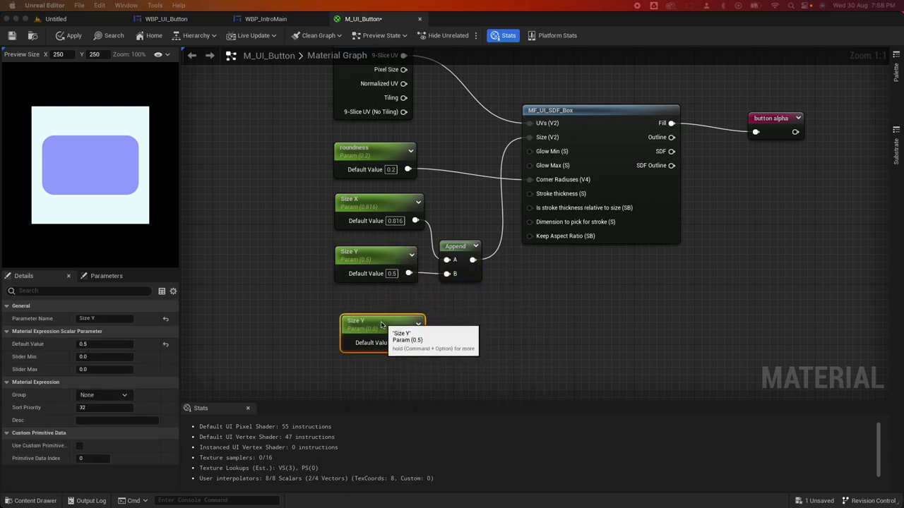
click(104, 318)
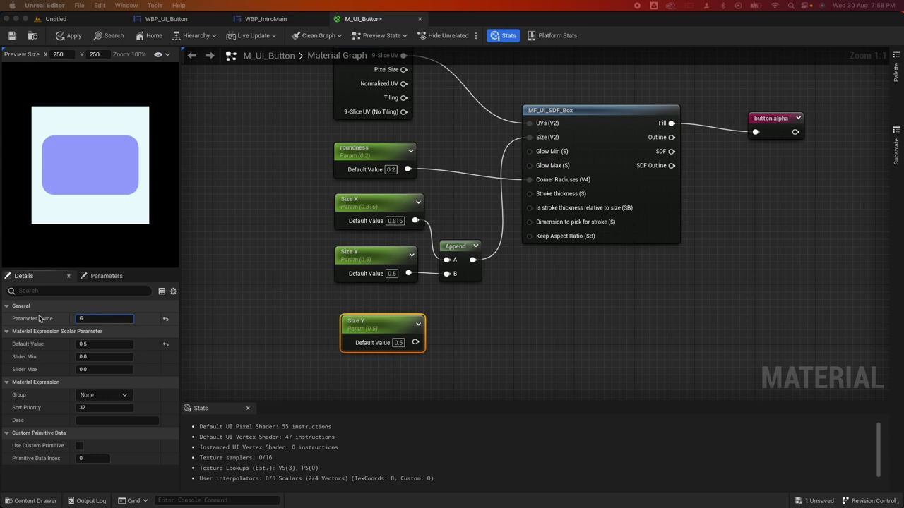
text(Glow Max)
key(Return)
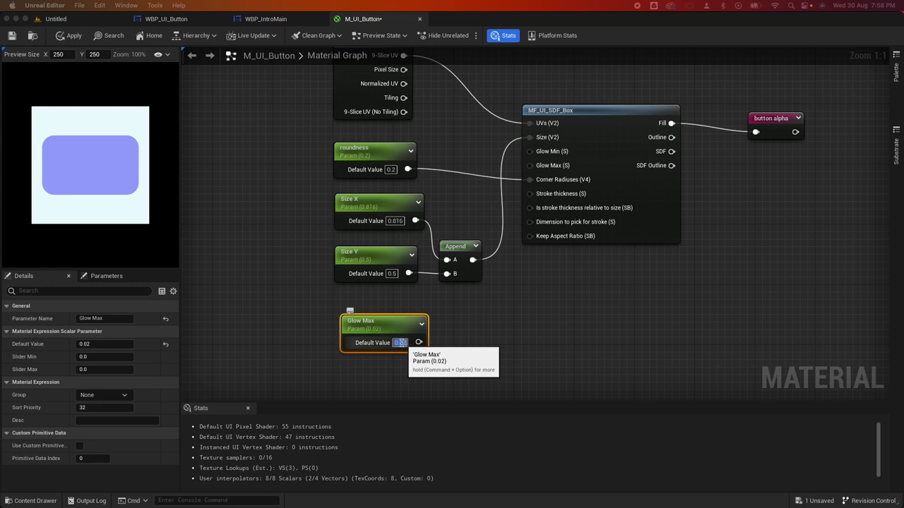
drag(418, 342, 534, 166)
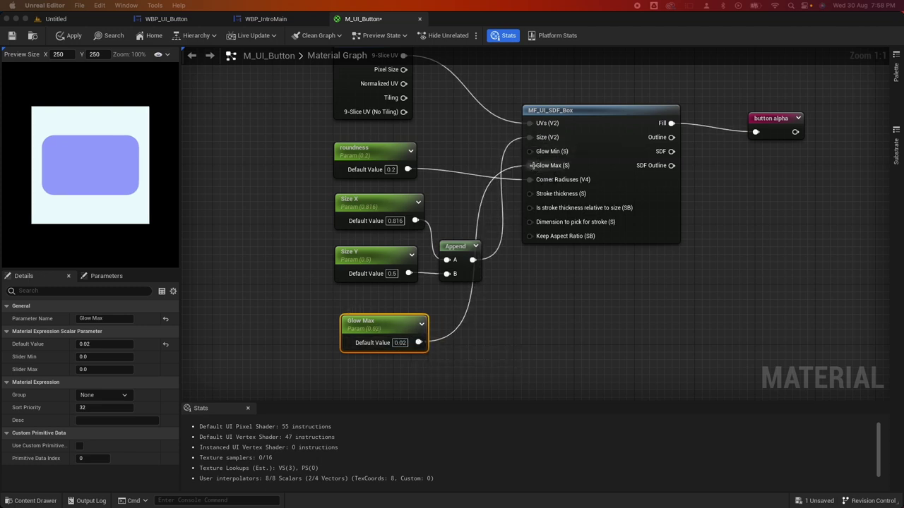
click(406, 343)
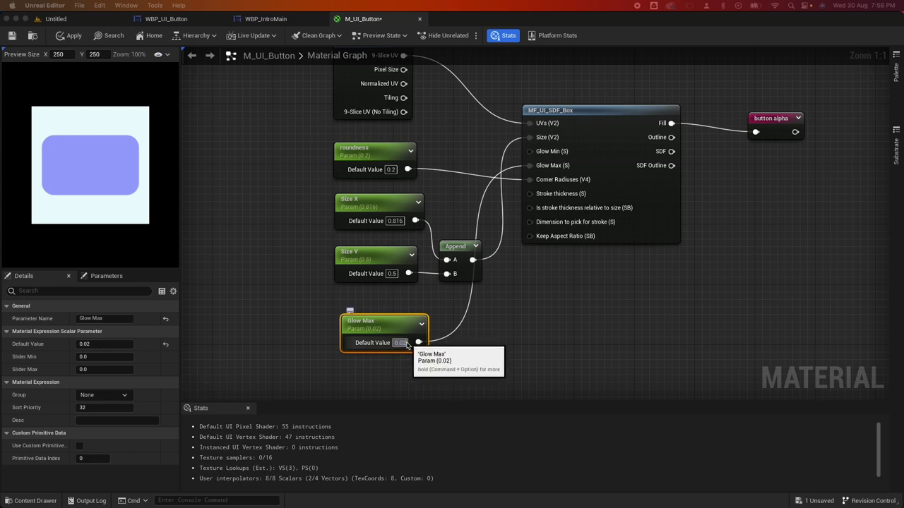
text(0.08)
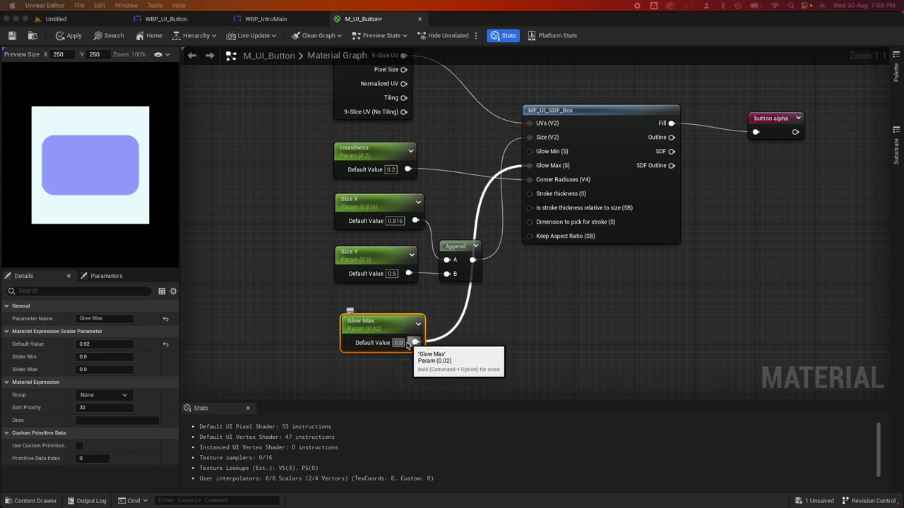
key(Return)
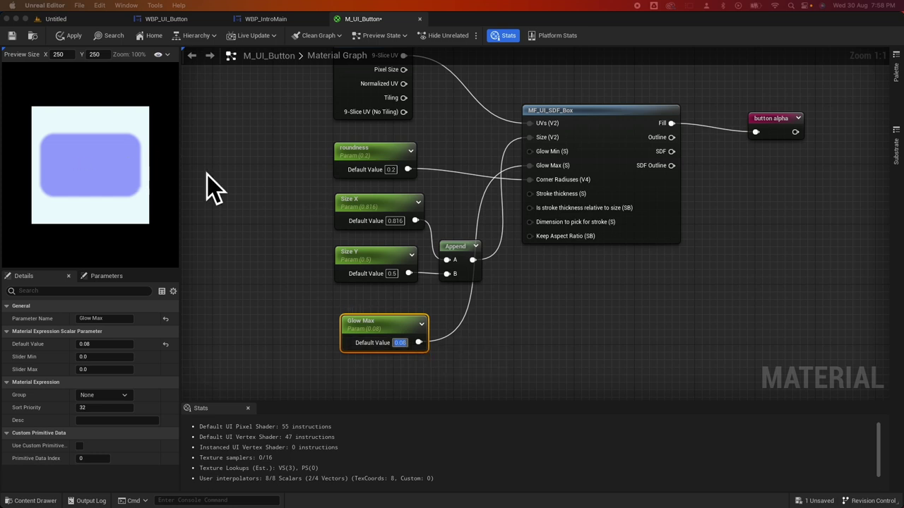
click(628, 315)
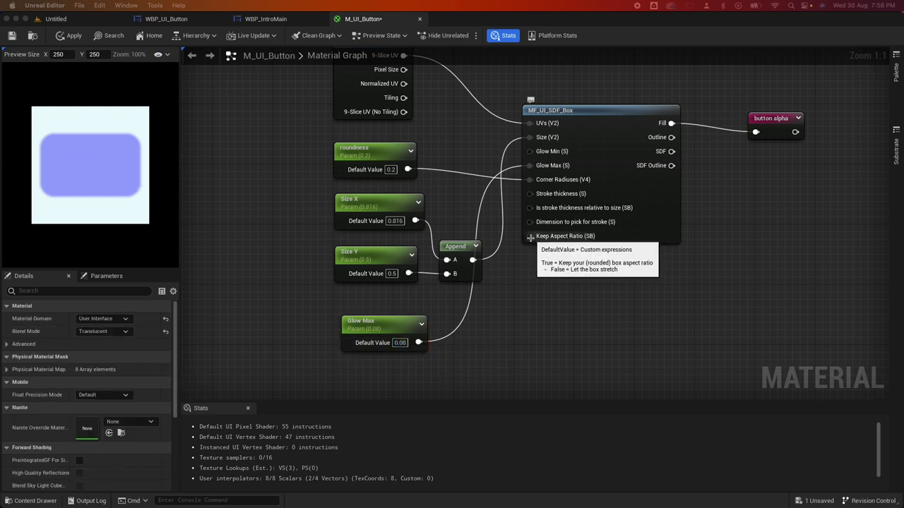
Add a Static Bool set to true and wire it into Keep Aspect Ratio (SB).
right_click(520, 271)
text(bool)
click(558, 297)
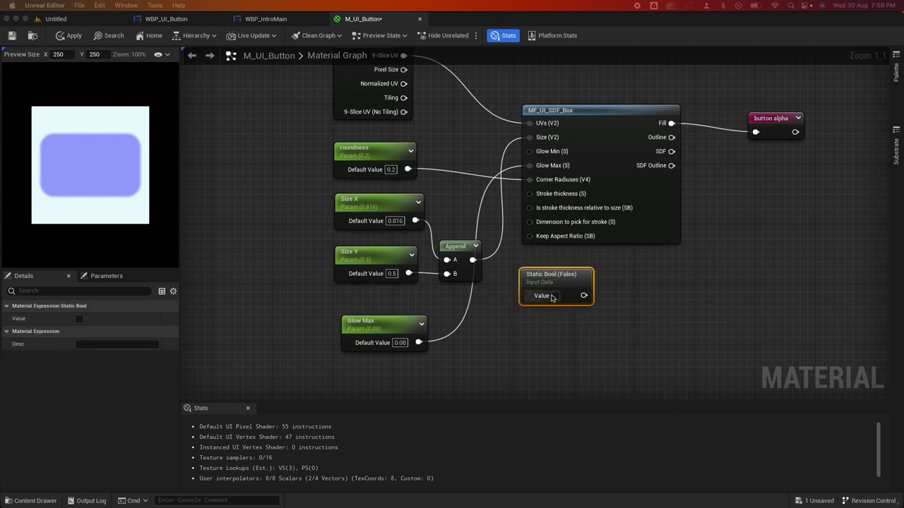
click(556, 295)
drag(580, 295, 530, 237)
drag(547, 279, 503, 304)
scroll(584, 290, right, 5)
scroll(583, 290, right, 5)
scroll(583, 290, up, 2)
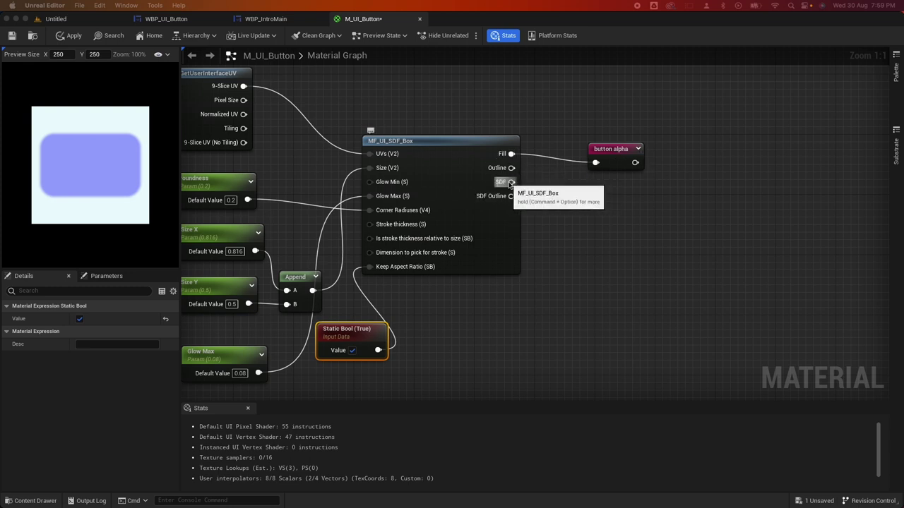
drag(511, 182, 597, 208)
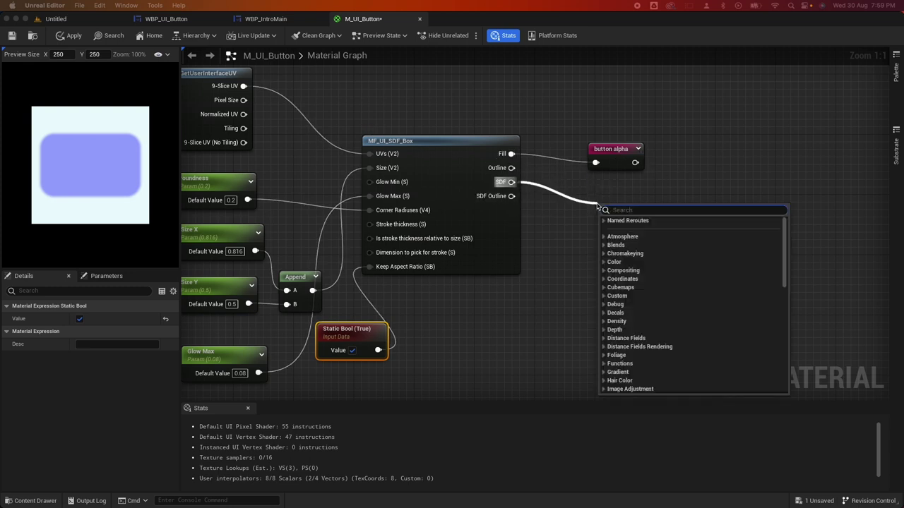
Route the box's SDF output into a named reroute called 'sdf box'.
text(rerou)
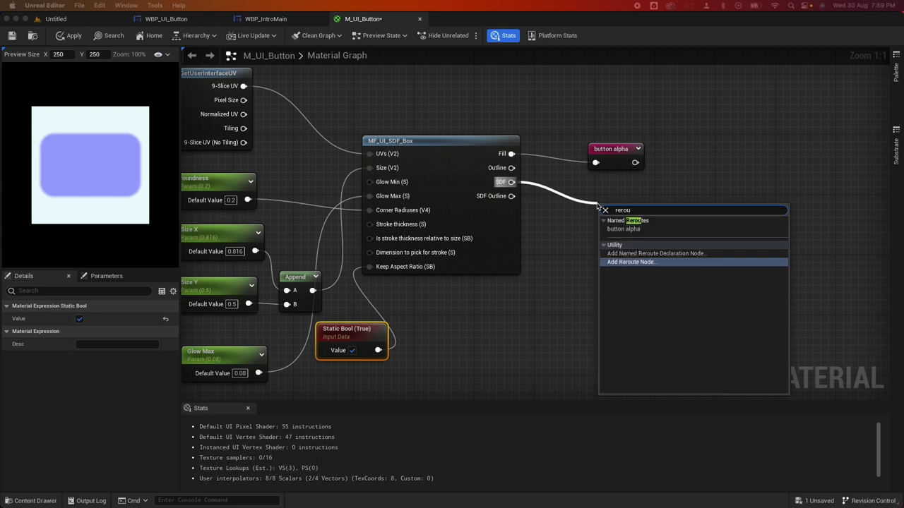
click(653, 254)
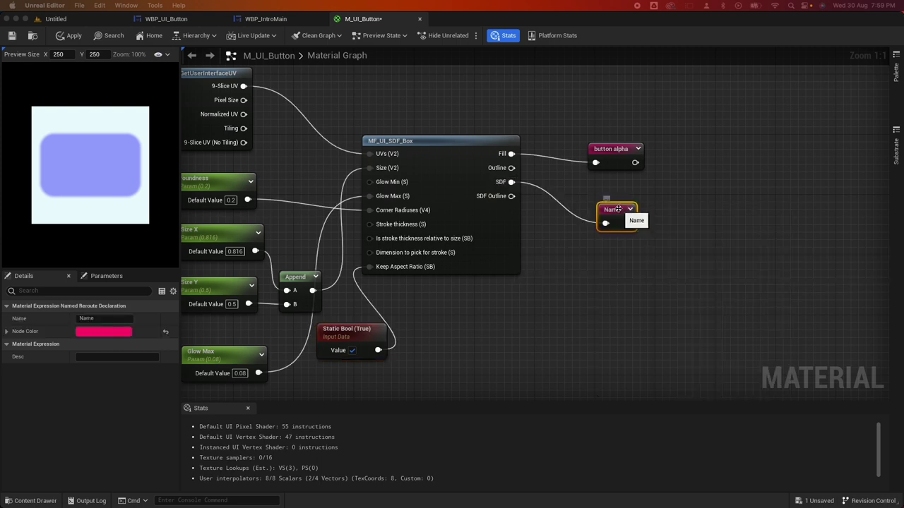
click(75, 318)
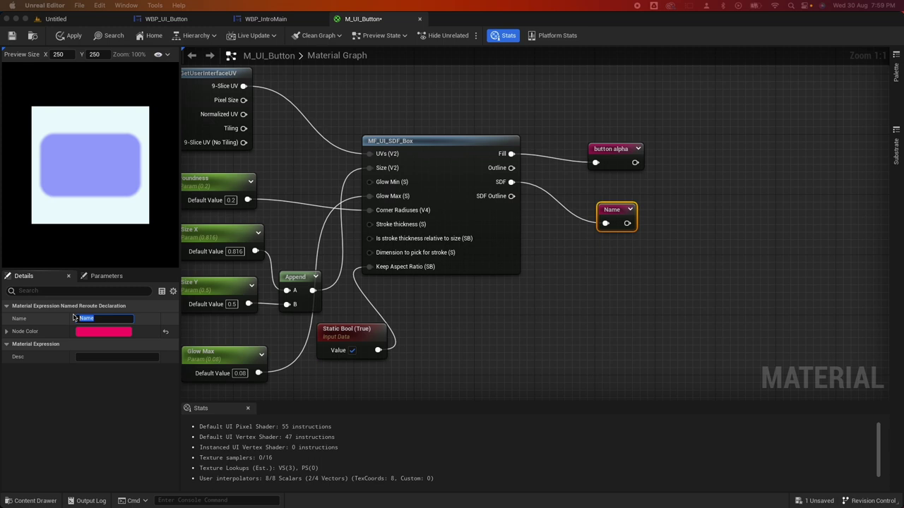
text(sdf box)
key(Return)
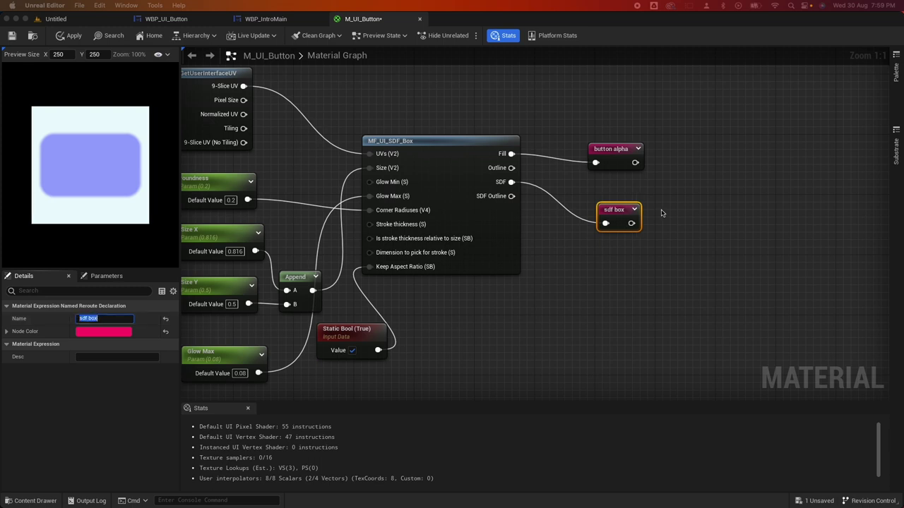
drag(623, 209, 617, 212)
scroll(739, 219, right, 5)
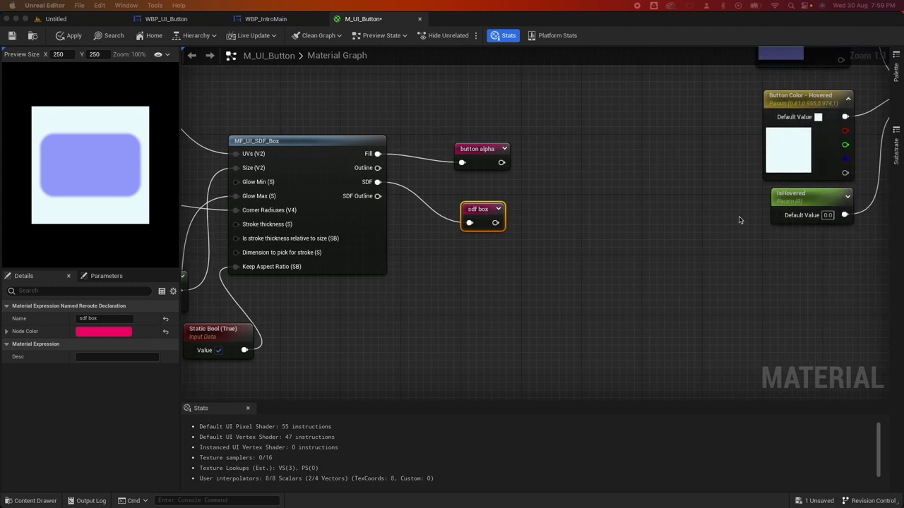
scroll(777, 233, left, 5)
Wrap all the selected box nodes in a comment titled 'Button Box' and zoom out.
drag(645, 361, 243, 70)
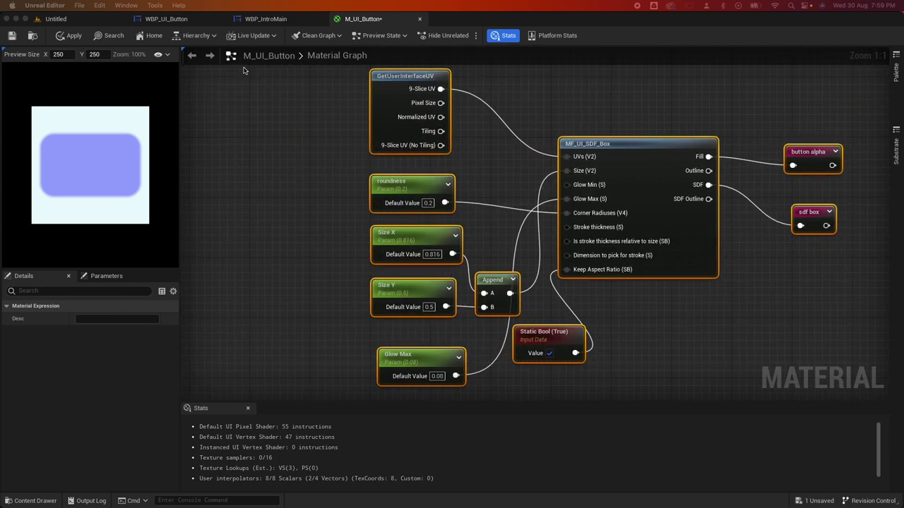
text(cBut)
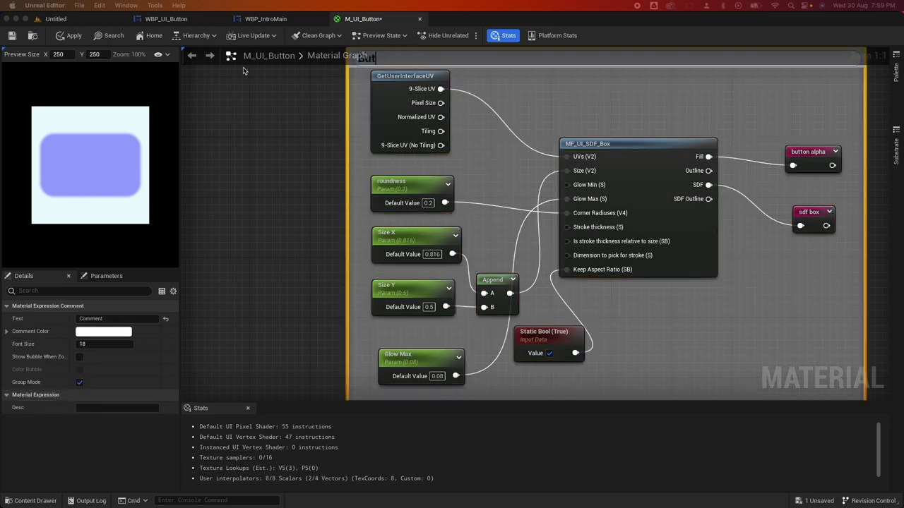
text(ton Box)
key(Return)
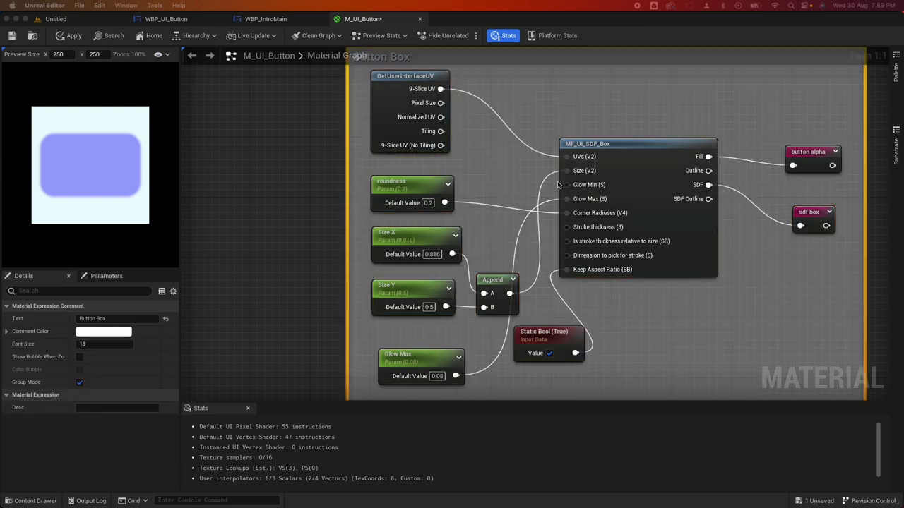
scroll(559, 74, down, 3)
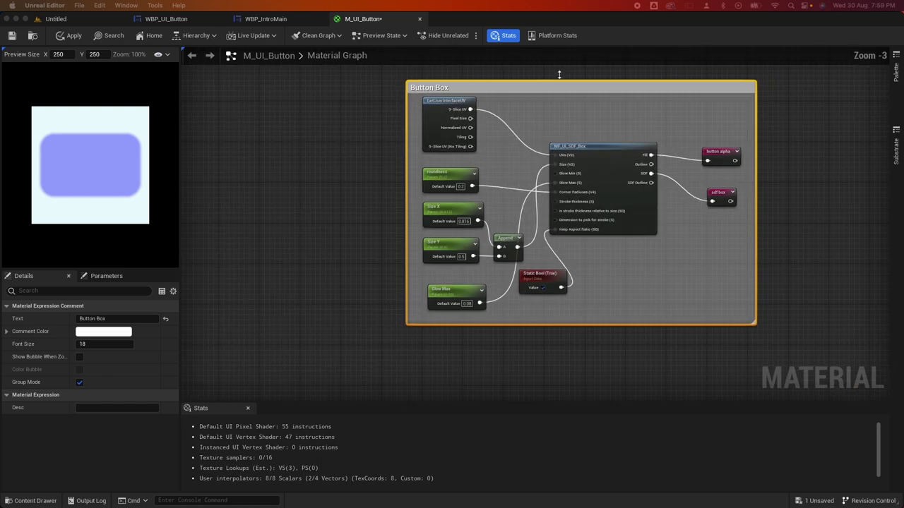
scroll(559, 75, down, 1)
right_drag(681, 162, 521, 252)
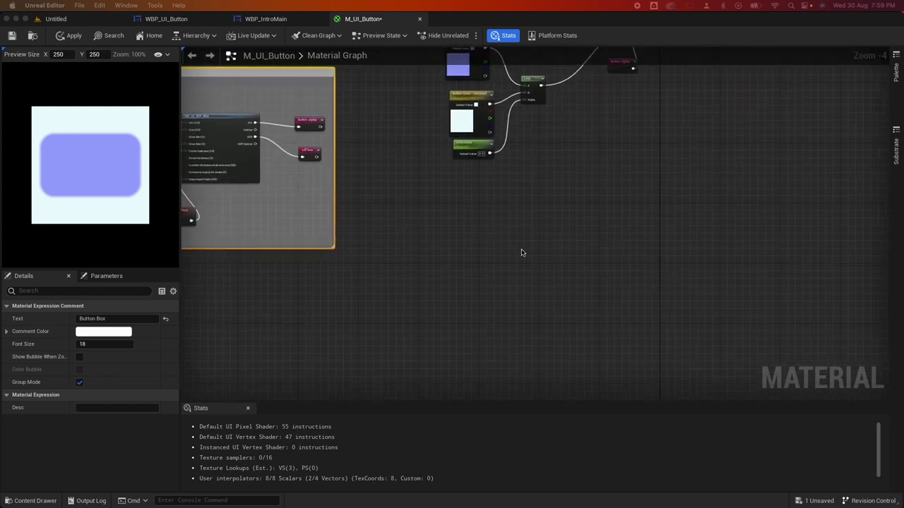
Add an sdf box named reroute node to the graph and move it lower down.
scroll(419, 228, up, 1)
scroll(444, 204, up, 1)
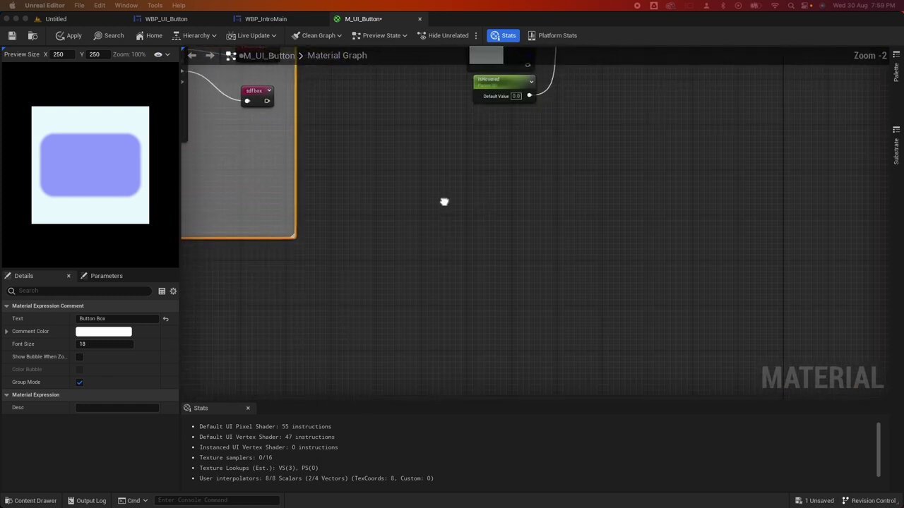
right_drag(444, 202, 443, 204)
right_drag(272, 101, 418, 172)
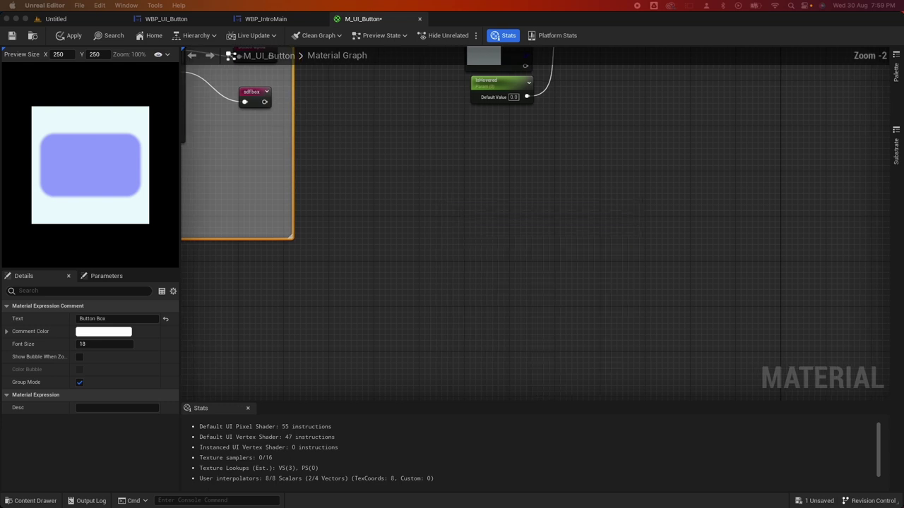
scroll(355, 199, up, 1)
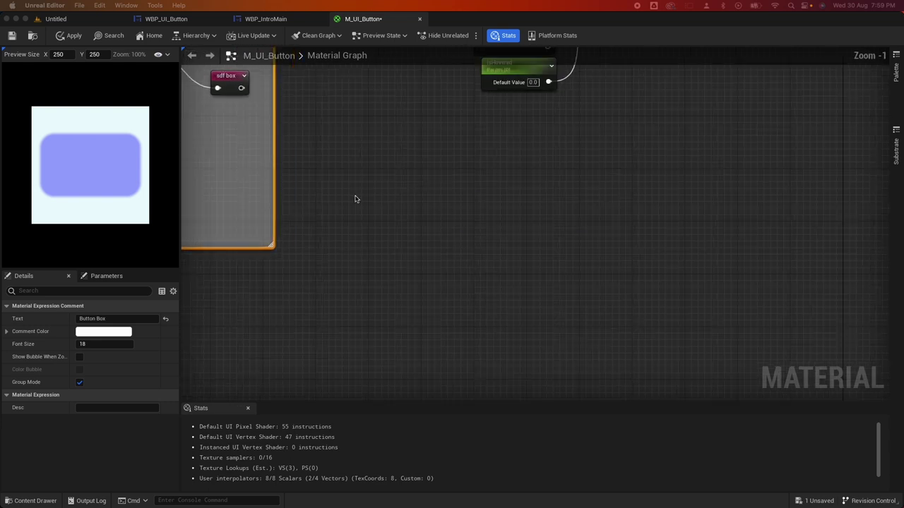
right_click(405, 226)
text(sdf)
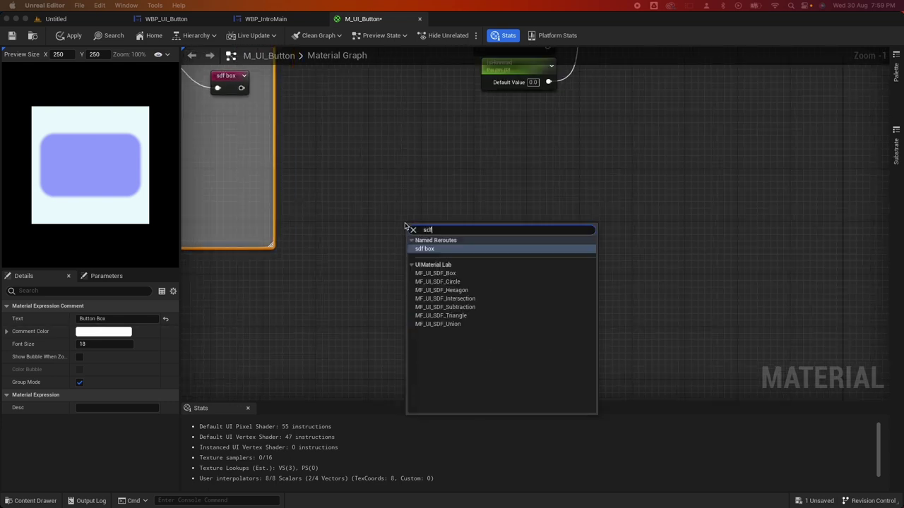
click(503, 250)
drag(422, 230, 530, 323)
click(465, 234)
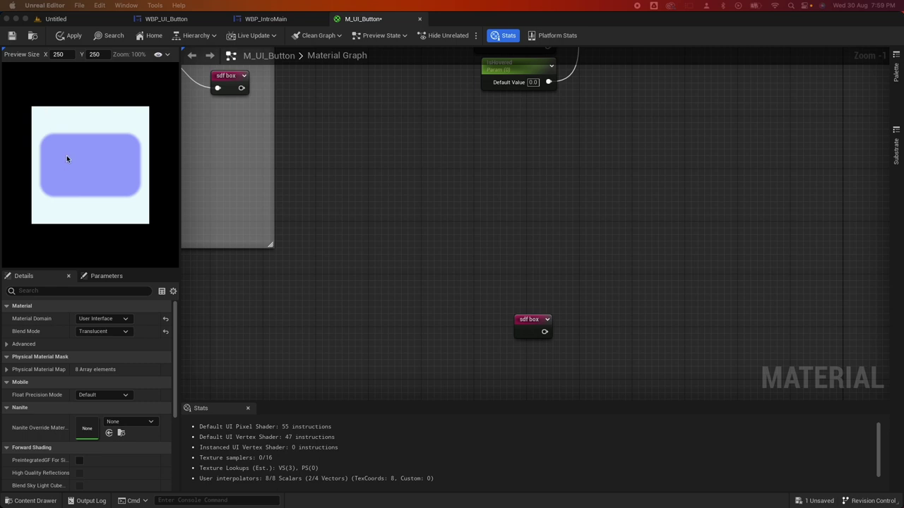
Duplicate the IsHovered parameter twice and position the two copies.
right_click(381, 217)
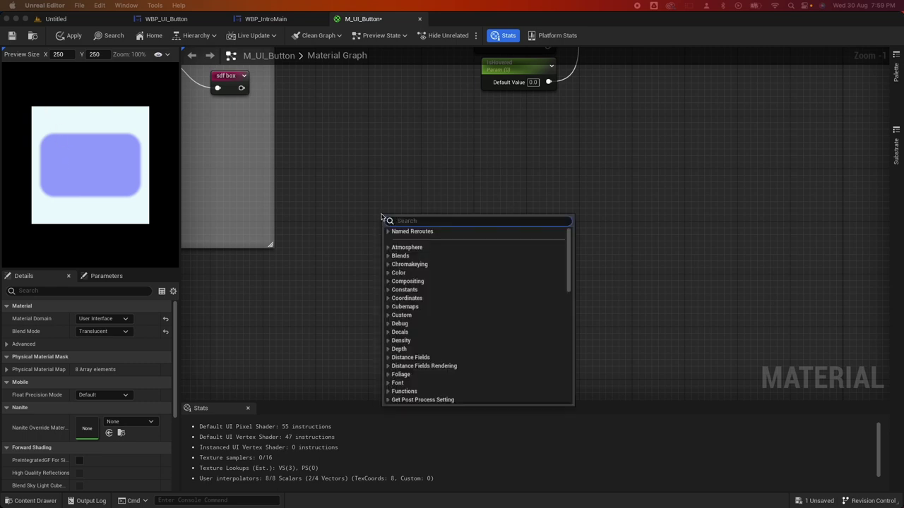
click(562, 124)
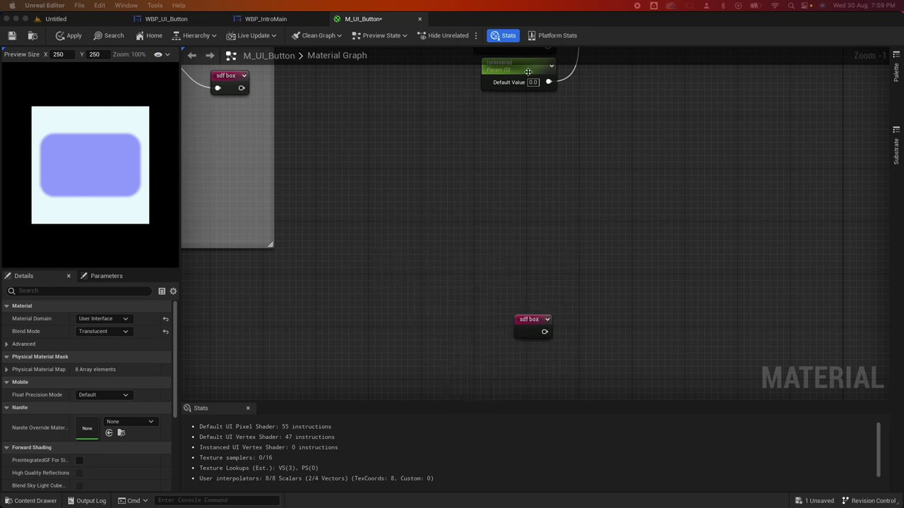
click(527, 71)
key(super+d)
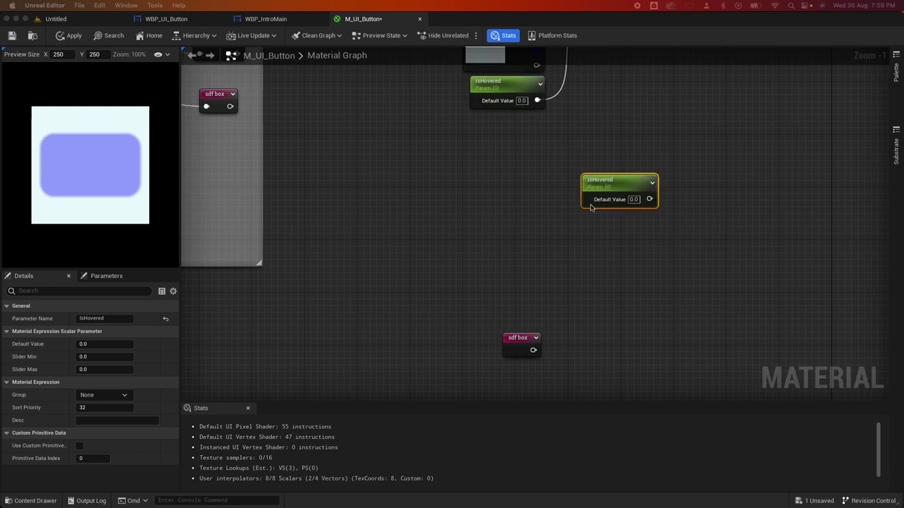
drag(608, 176, 387, 263)
key(super+d)
drag(446, 264, 462, 192)
click(385, 260)
click(449, 195)
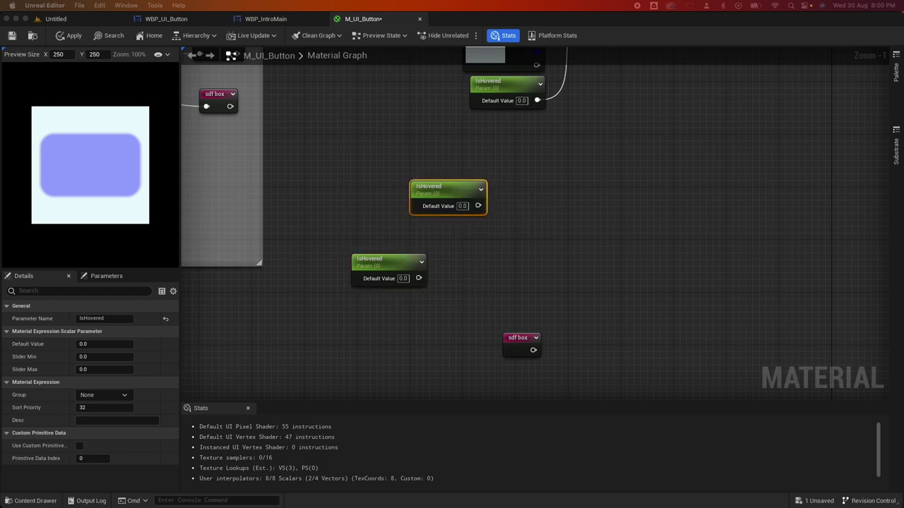
Rename the lower copy to Wave Speed and the upper copy to Wave repetition.
click(380, 263)
click(111, 319)
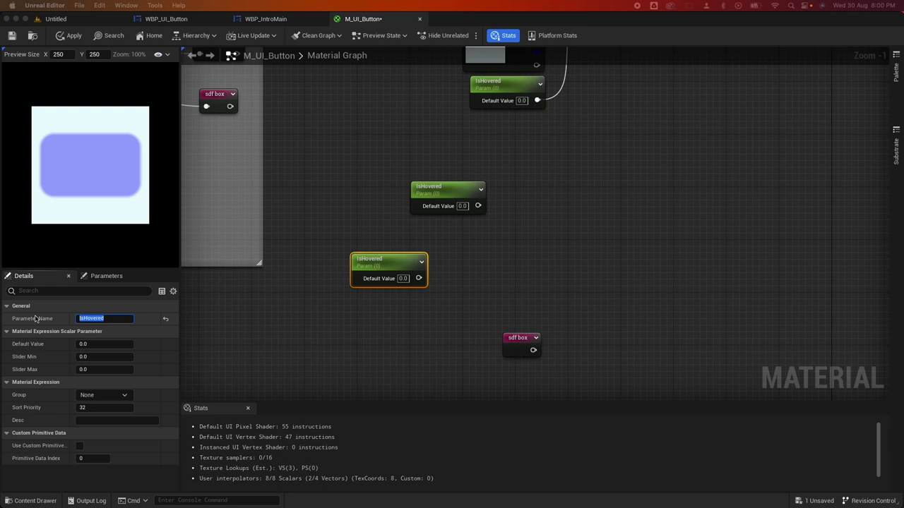
text(Wave Speed)
key(Return)
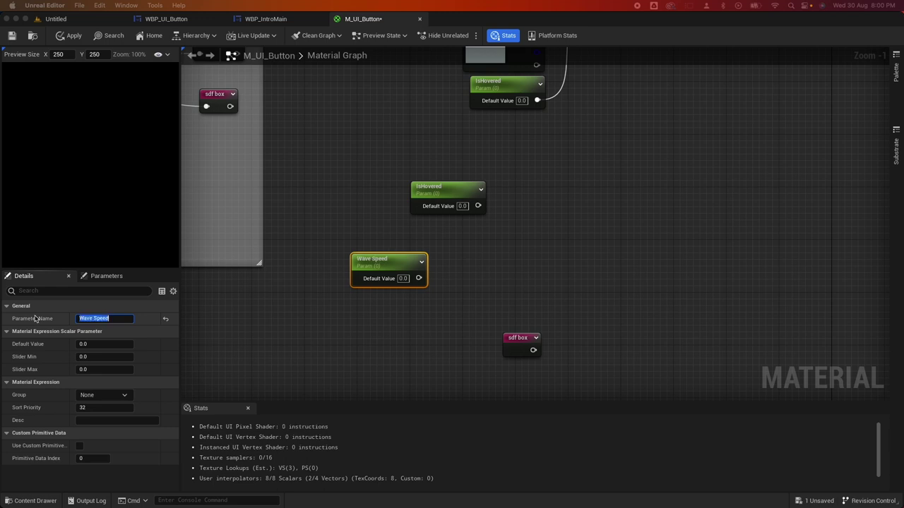
click(443, 195)
click(111, 319)
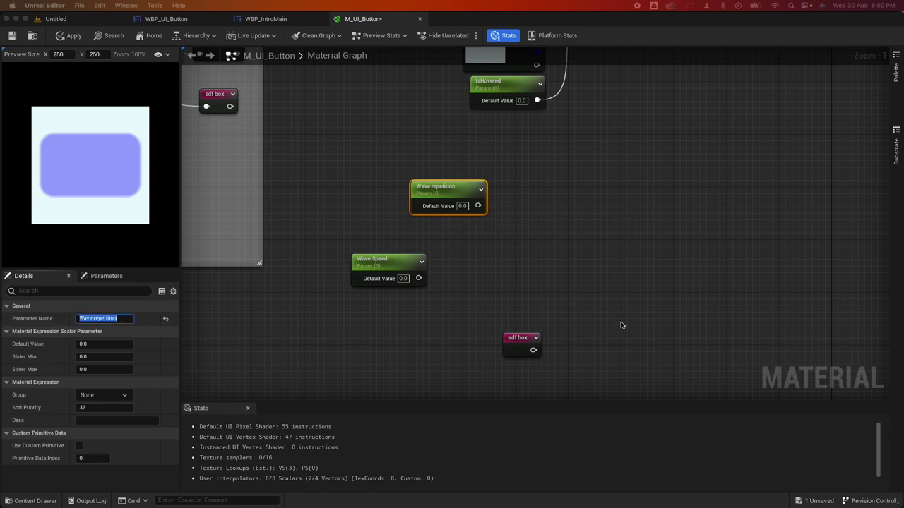
drag(418, 279, 465, 277)
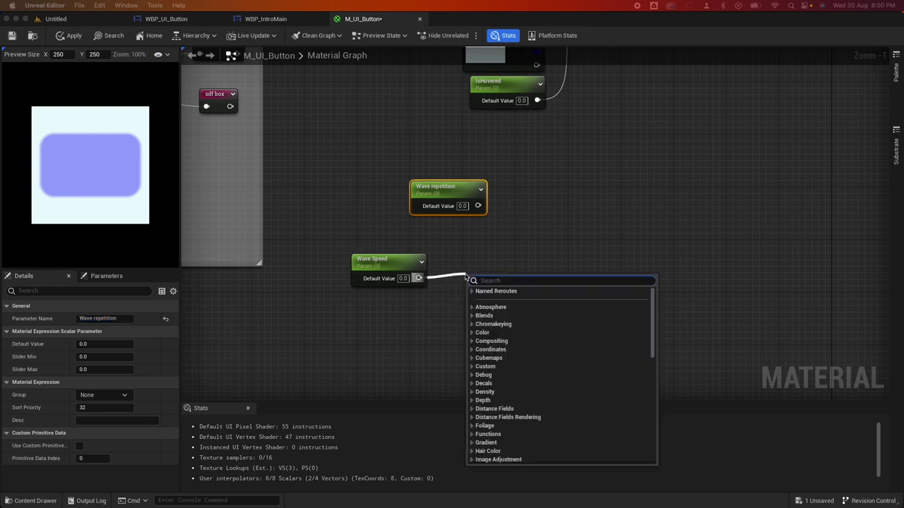
Add an MF_UI_LinearTime node and wire Wave Speed into its Speed input.
text(mf_Lin)
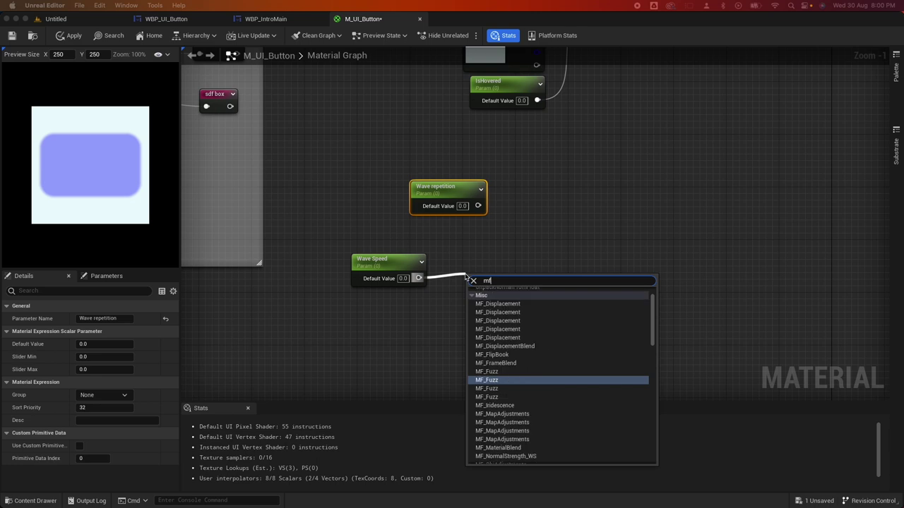
key(BackSpace)
text(UI_l)
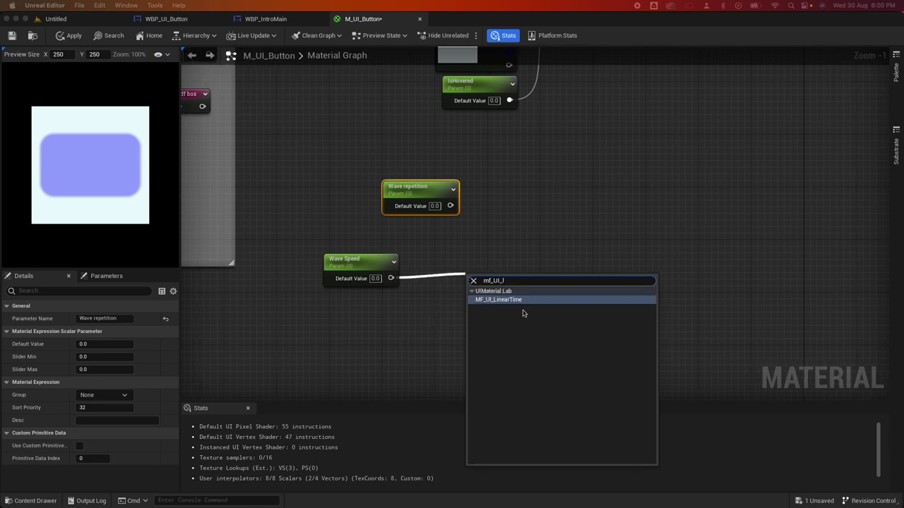
click(515, 300)
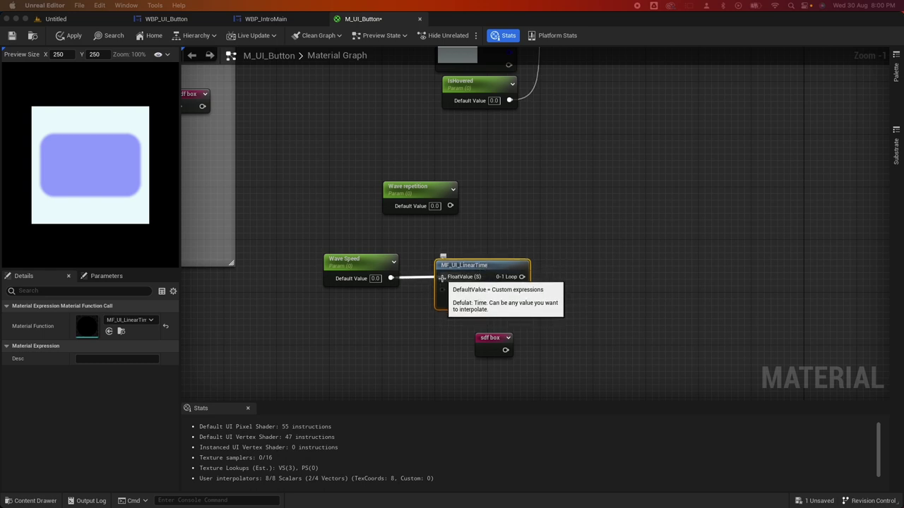
alt+click(441, 278)
drag(390, 278, 444, 290)
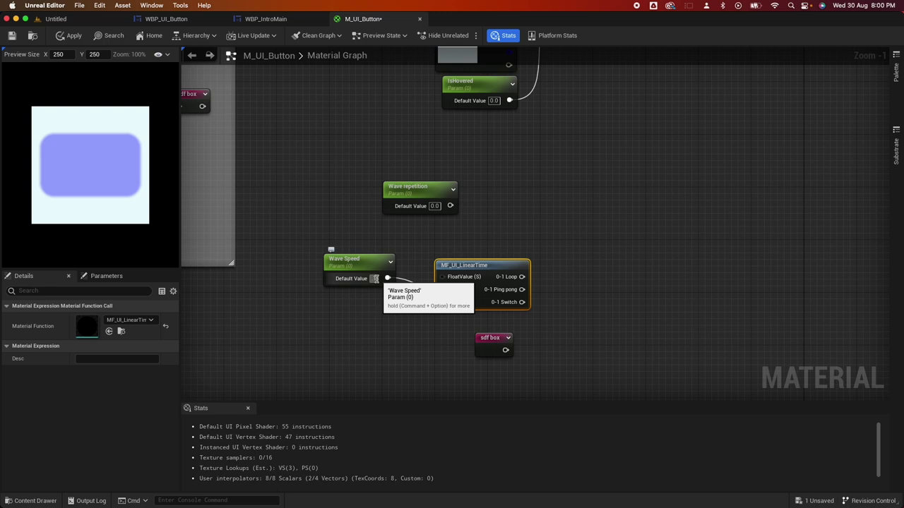
Set Wave Speed's default value to 0.1.
click(375, 278)
text(0.1)
click(530, 253)
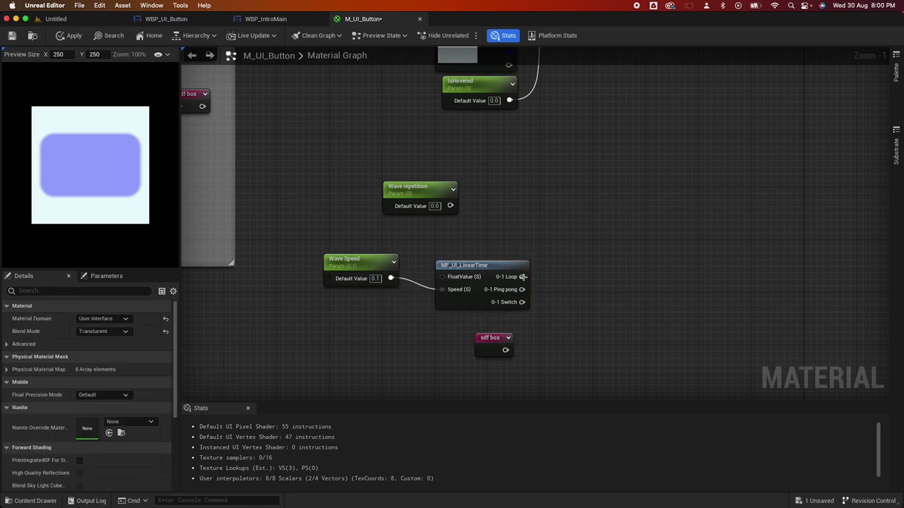
drag(522, 277, 516, 273)
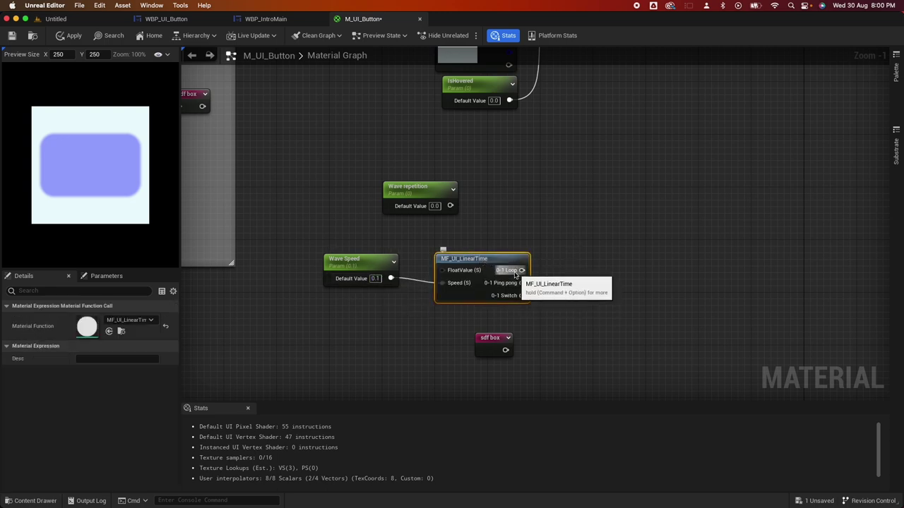
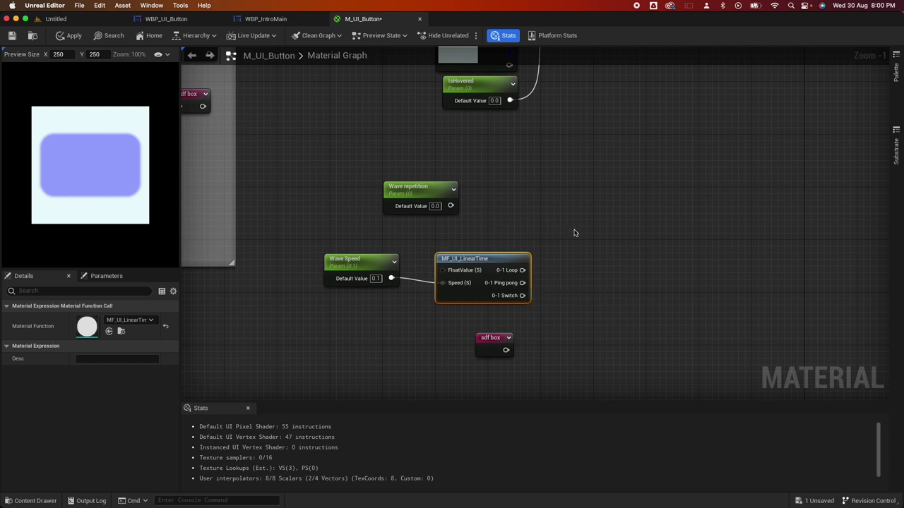
Add an MF_UI_Wave function node from the 0-1 Loop output.
click(671, 270)
right_drag(671, 269, 625, 269)
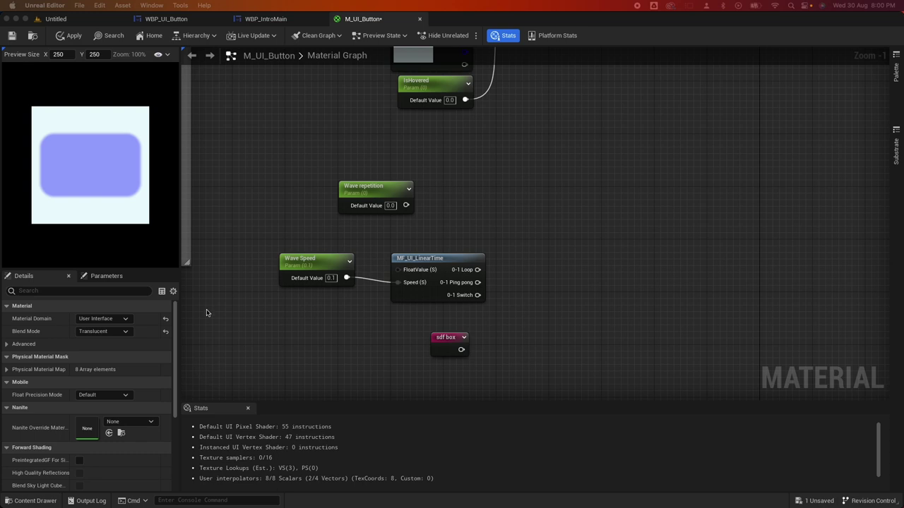
drag(477, 270, 514, 286)
text(MF_)
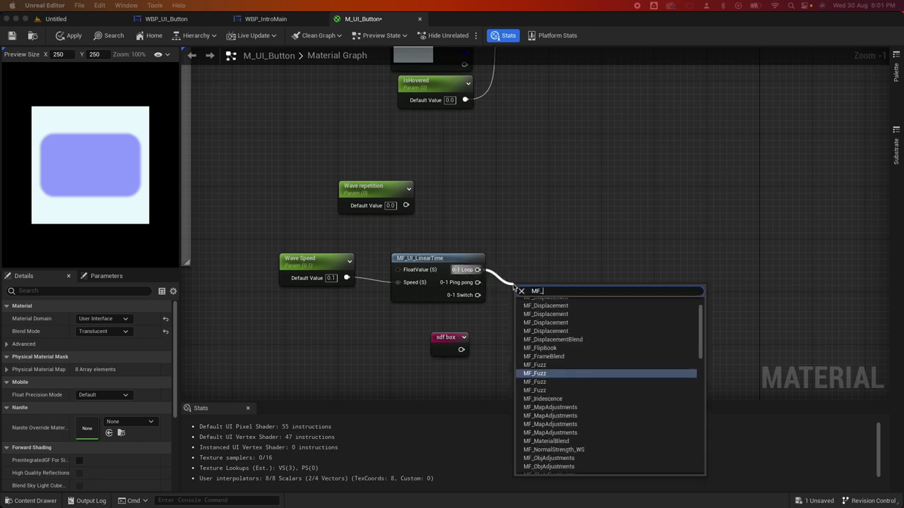
text(UI_Wa)
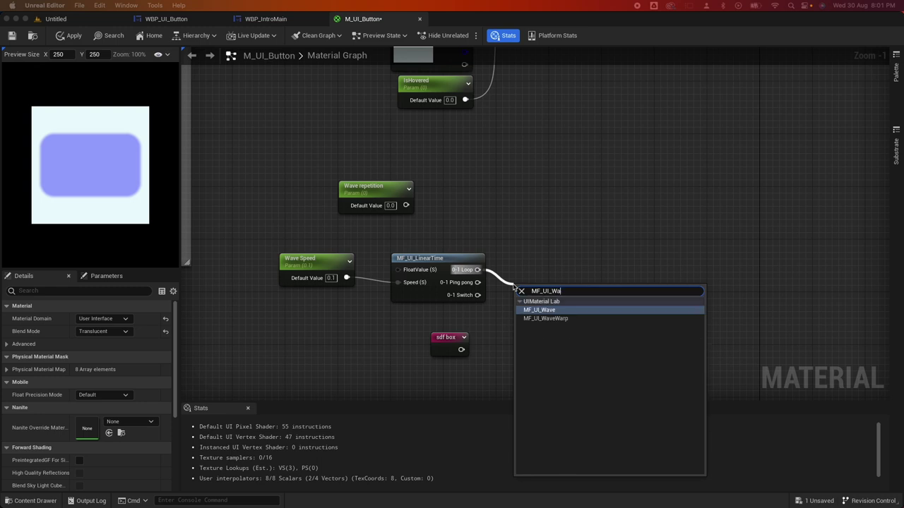
click(550, 312)
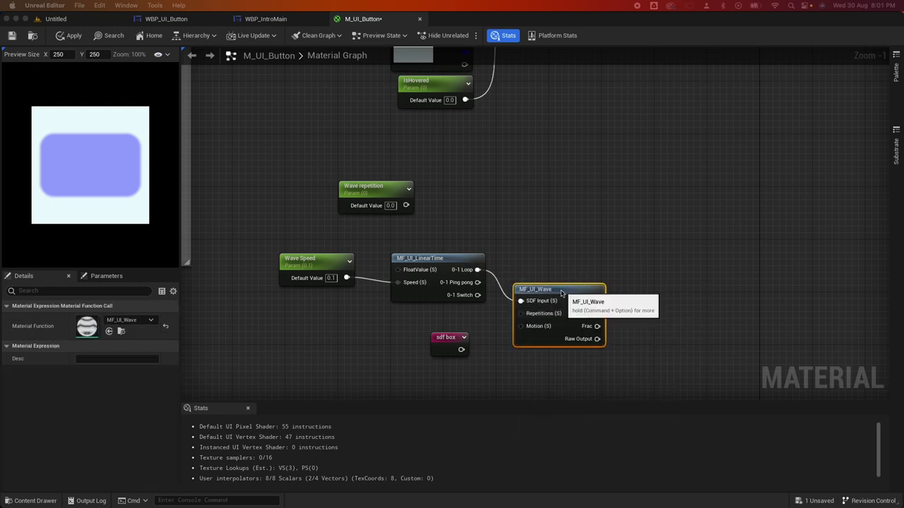
drag(536, 305, 546, 266)
Wire 0-1 Loop to Motion, sdf box to SDF Input, and Wave repetition (default 4) to Repetitions.
alt+click(537, 256)
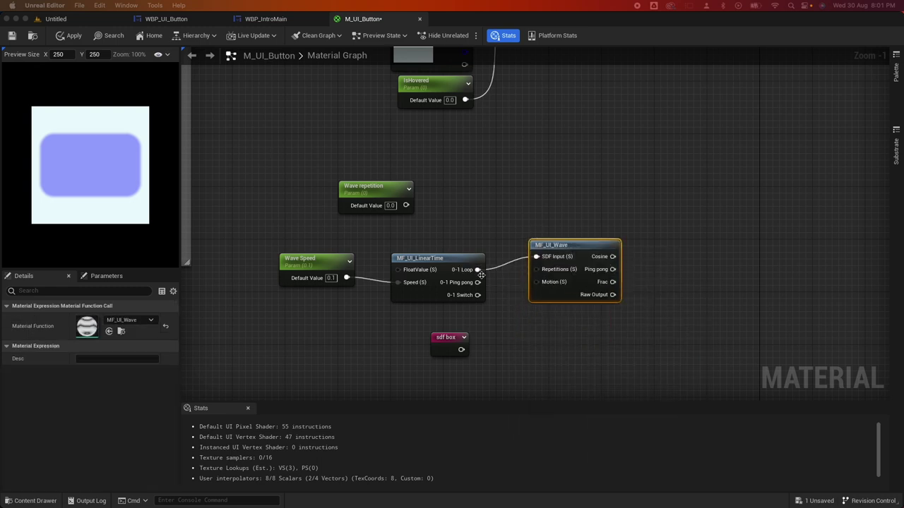
drag(477, 269, 541, 281)
drag(461, 349, 531, 261)
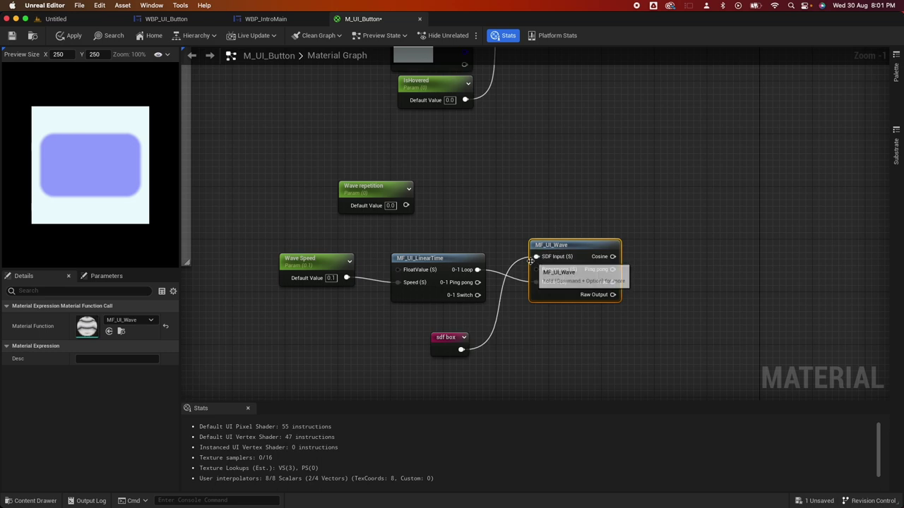
drag(406, 205, 547, 272)
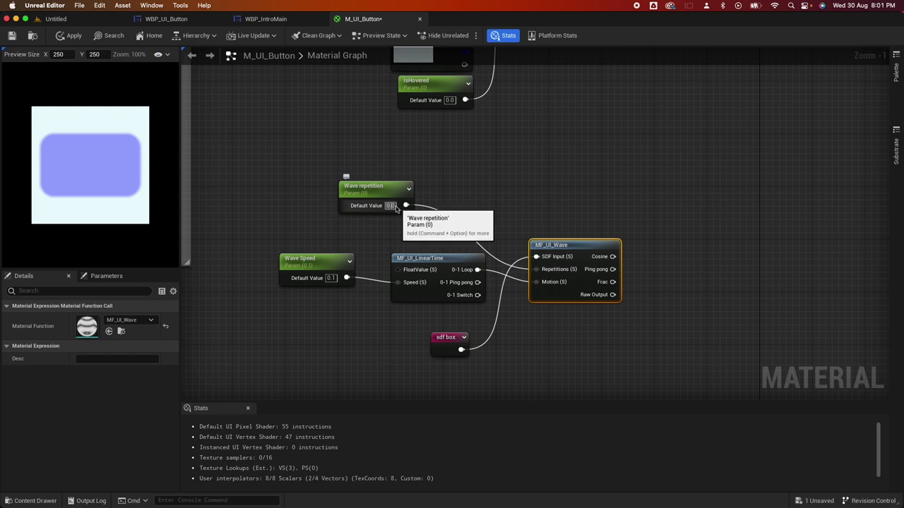
text(4)
key(Return)
click(593, 206)
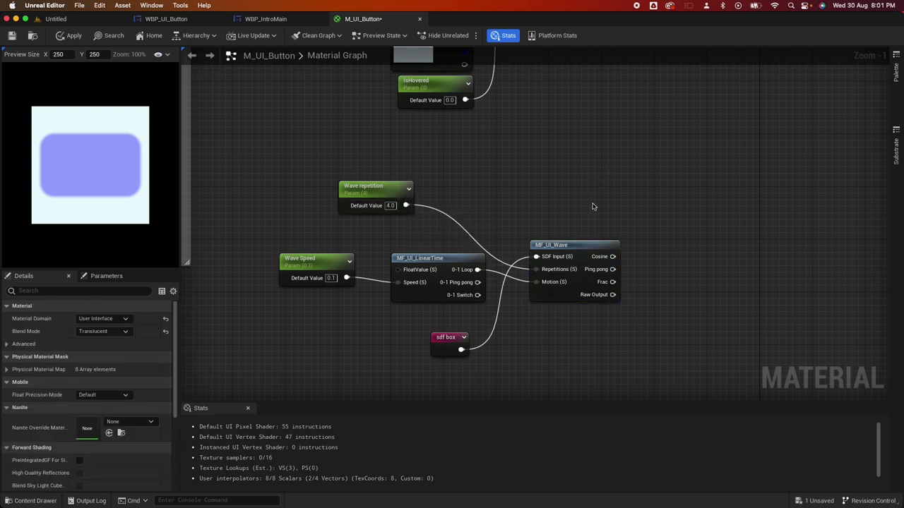
drag(587, 244, 580, 243)
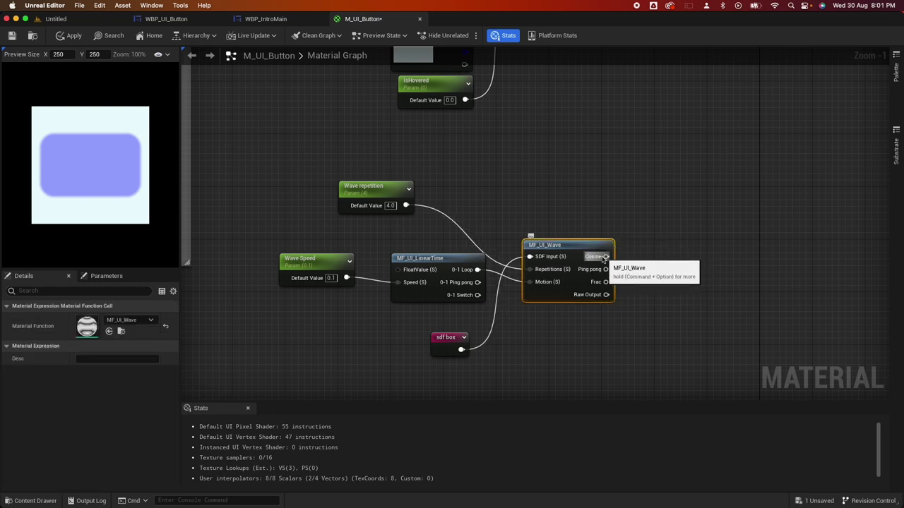
drag(605, 257, 670, 239)
Add a SmoothStep node with the wave's Cosine output plugged into Value.
text(smooth)
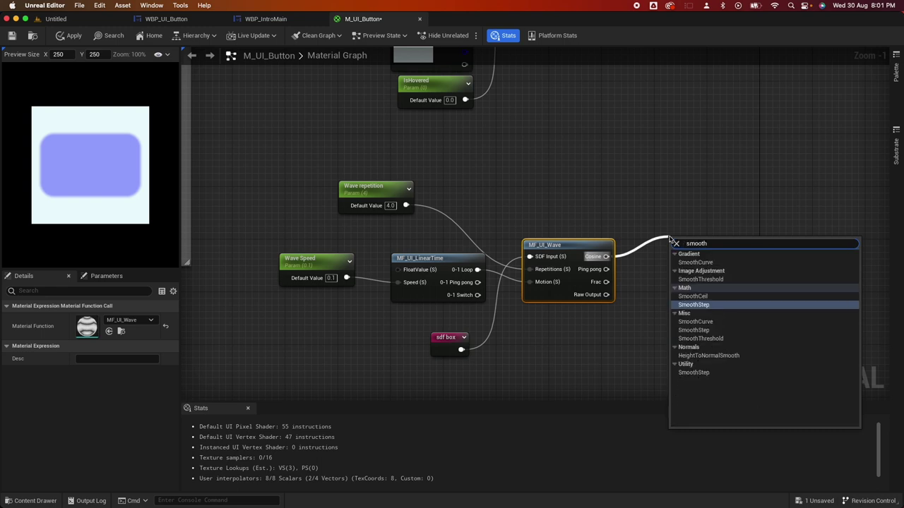
click(694, 305)
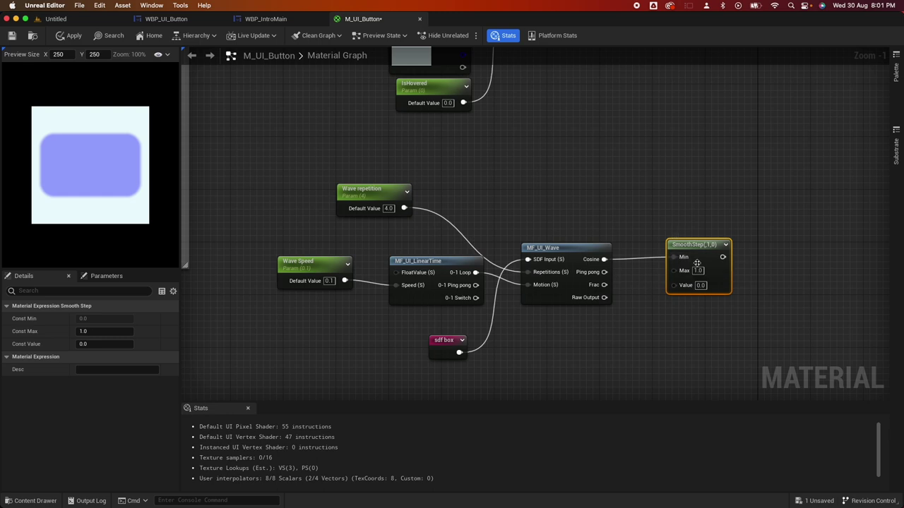
ctrl+drag(674, 257, 674, 286)
right_drag(737, 244, 716, 244)
Add a 1-x (OneMinus) node after the SmoothStep.
drag(701, 257, 715, 256)
text(1)
key(BackSpace)
text(one)
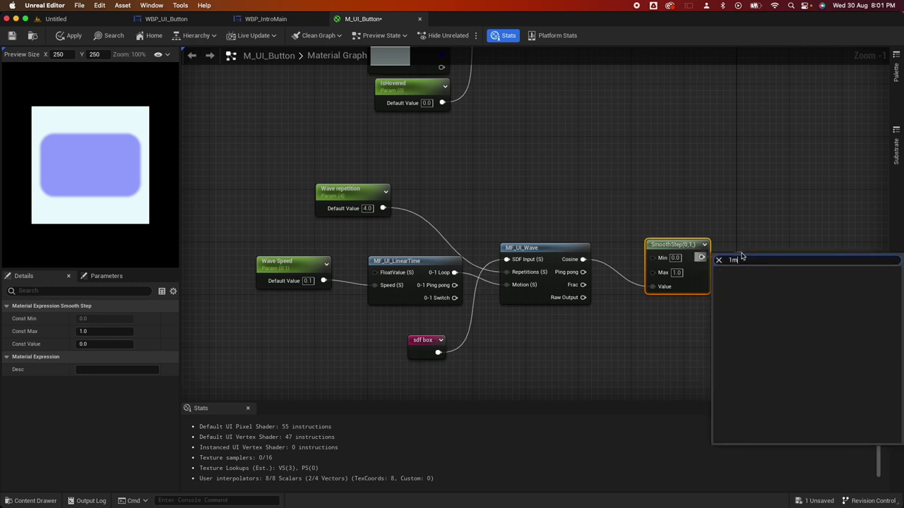
key(Return)
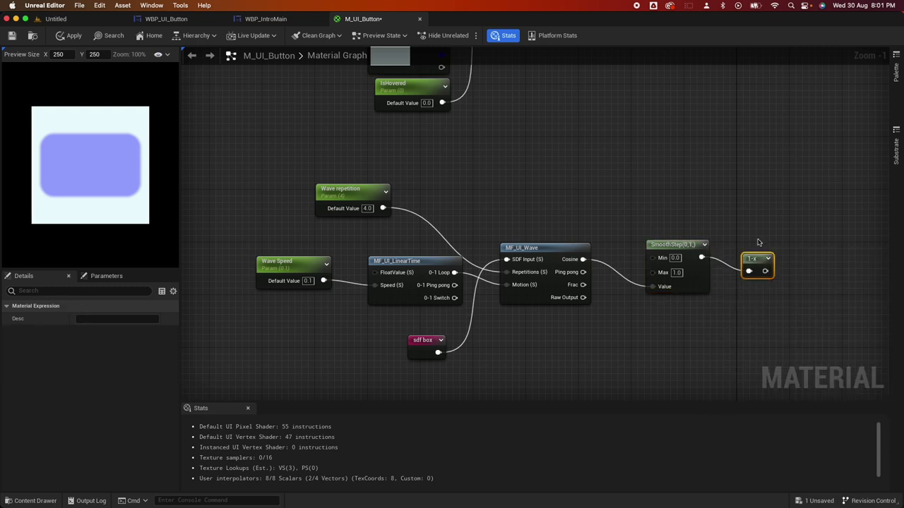
right_drag(760, 242, 721, 263)
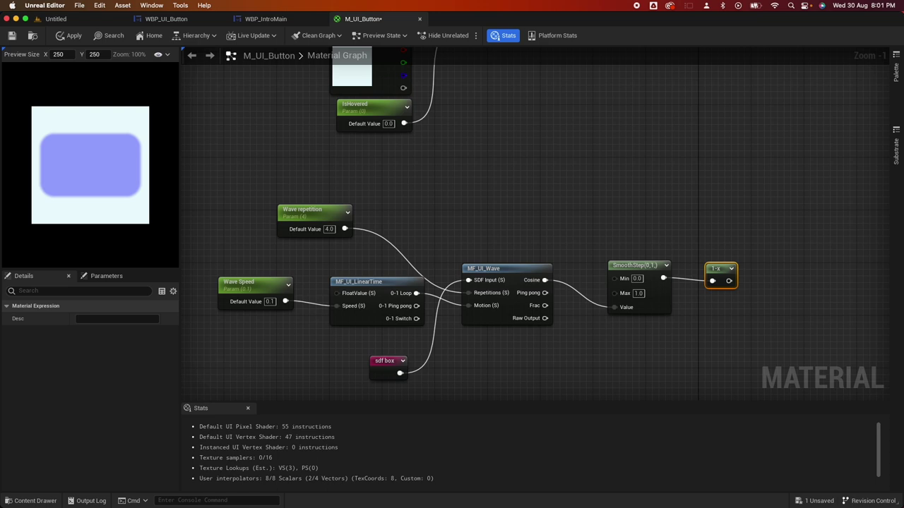
Chain two Multiply nodes after the 1-x node.
drag(728, 280, 789, 306)
text(mult)
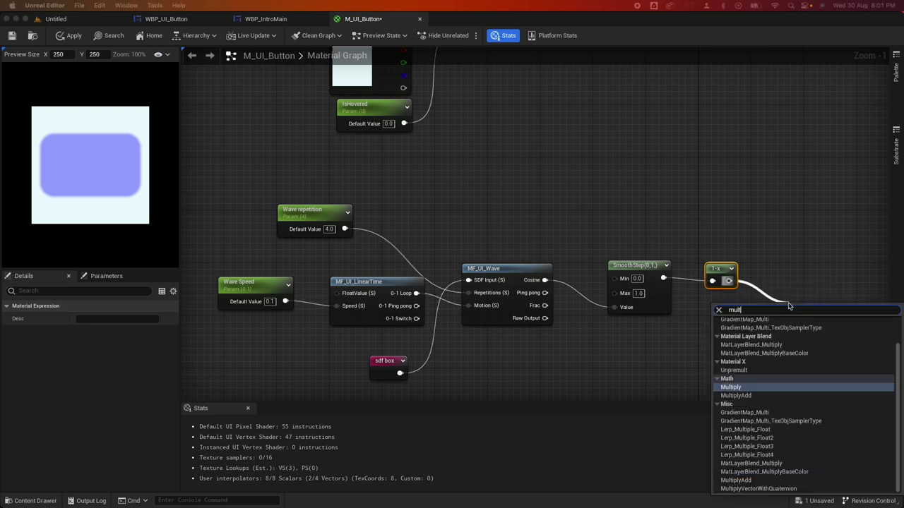
key(Return)
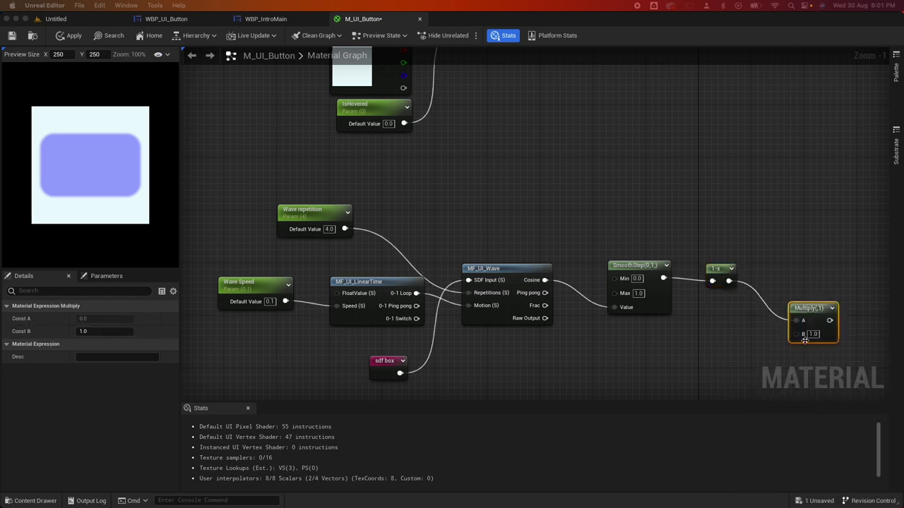
right_drag(747, 344, 606, 344)
drag(687, 320, 763, 332)
text(mult)
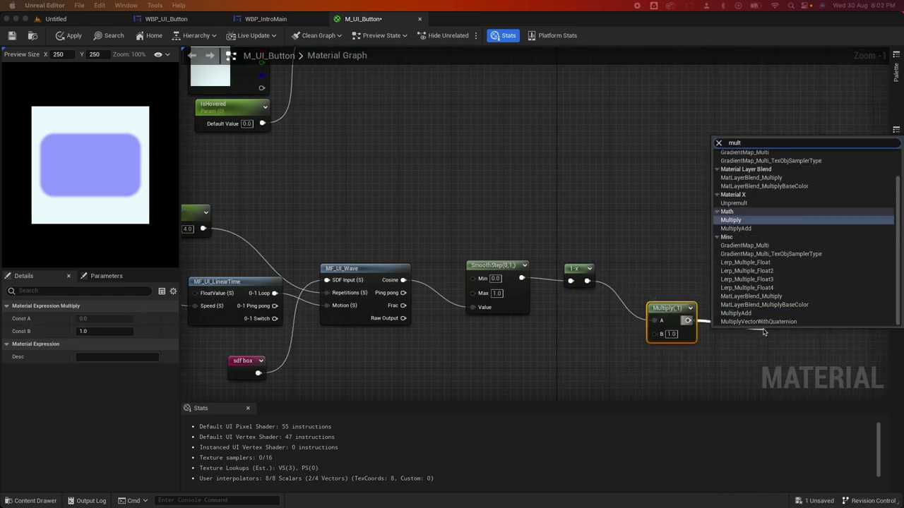
key(Return)
right_drag(746, 232, 682, 345)
key(Home)
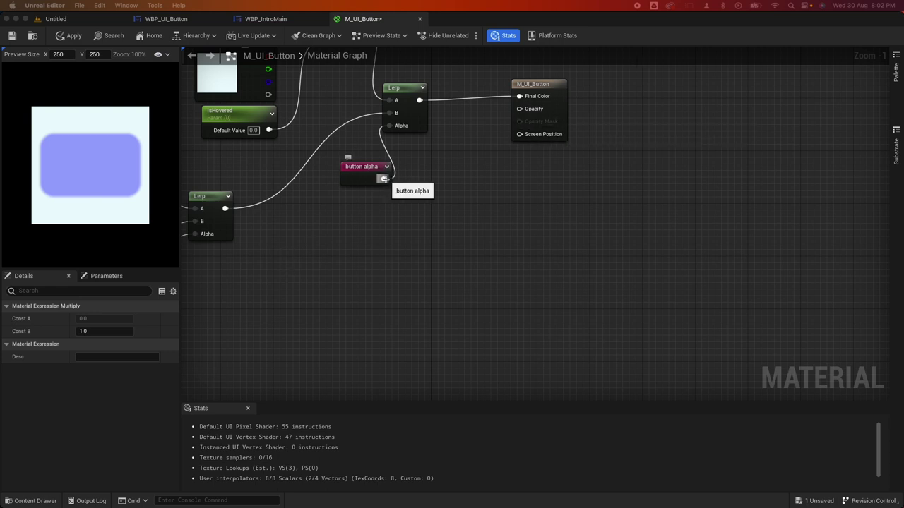
Add a Max of button alpha and the last Multiply, feeding M_UI_Button's Opacity.
drag(384, 179, 420, 230)
text(max)
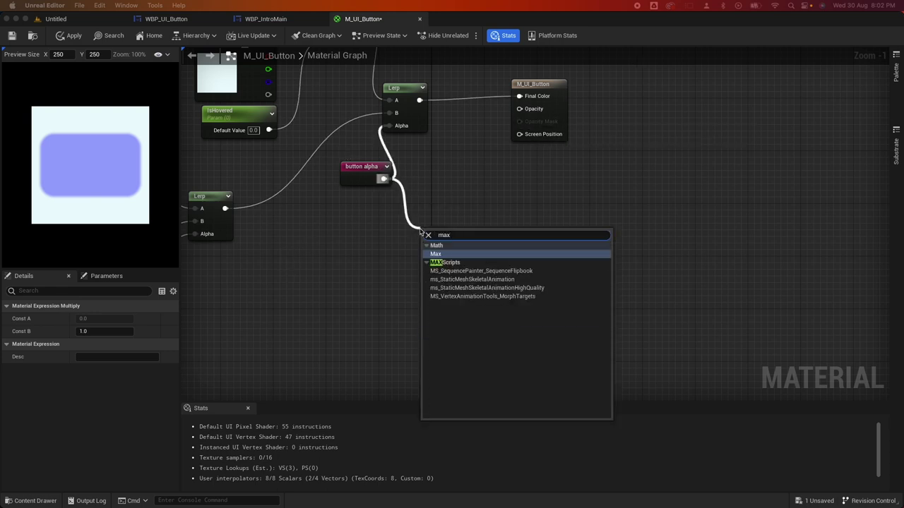
click(444, 255)
scroll(563, 284, down, 10)
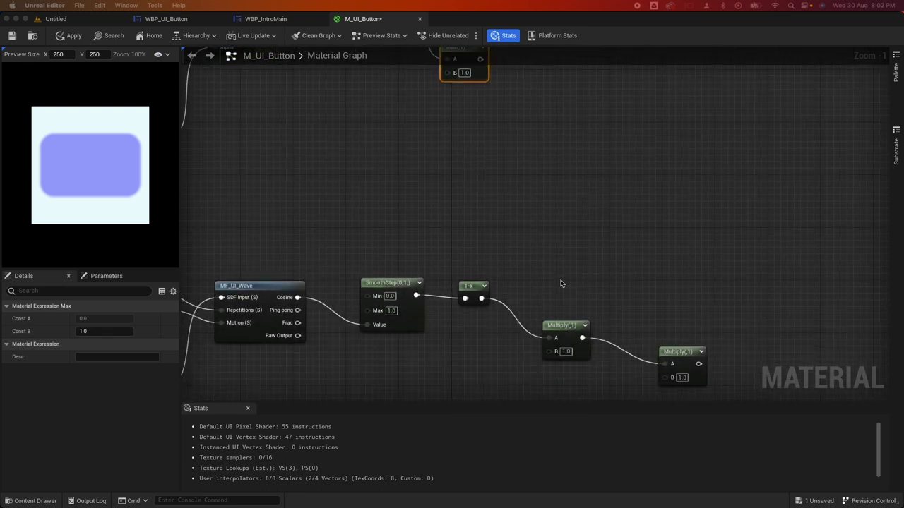
drag(696, 328, 443, 176)
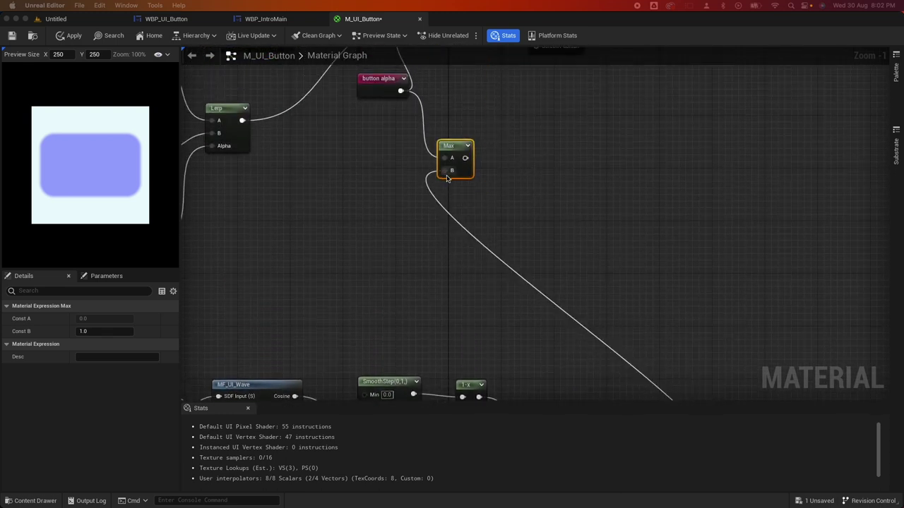
right_drag(478, 198, 448, 247)
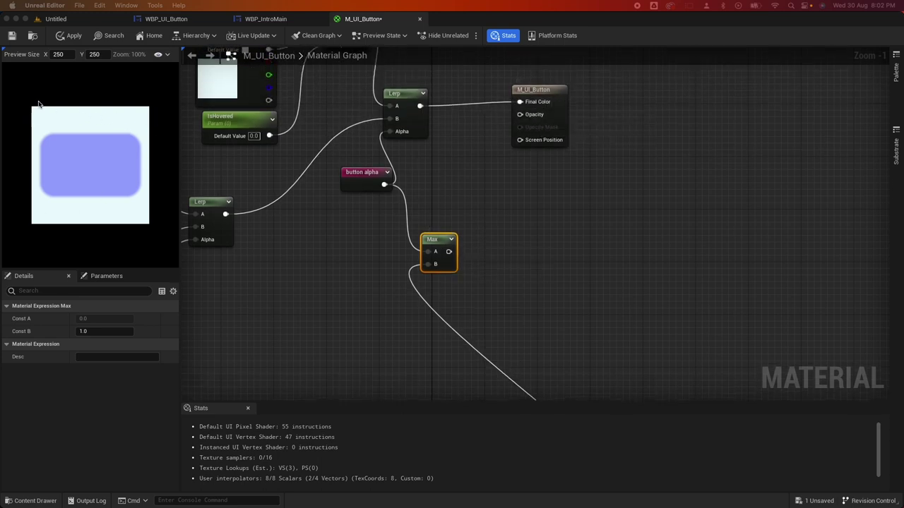
drag(448, 251, 520, 112)
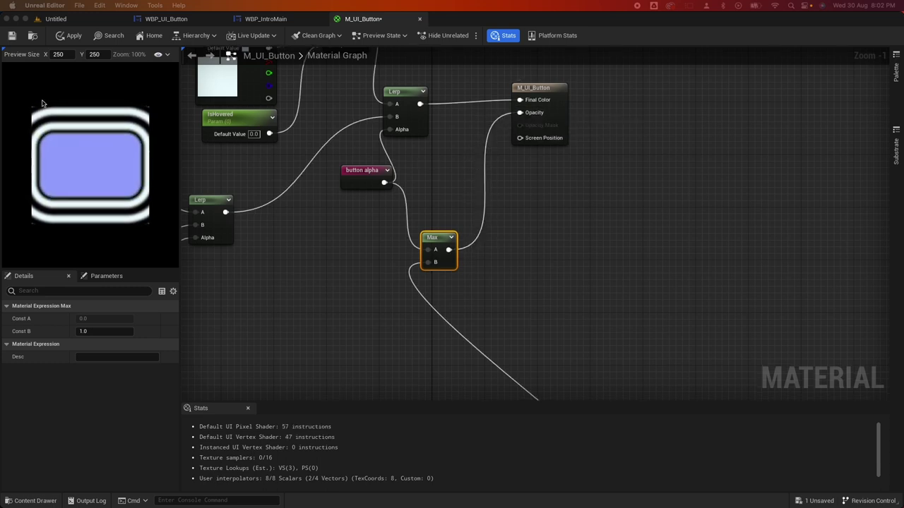
scroll(375, 290, down, 6)
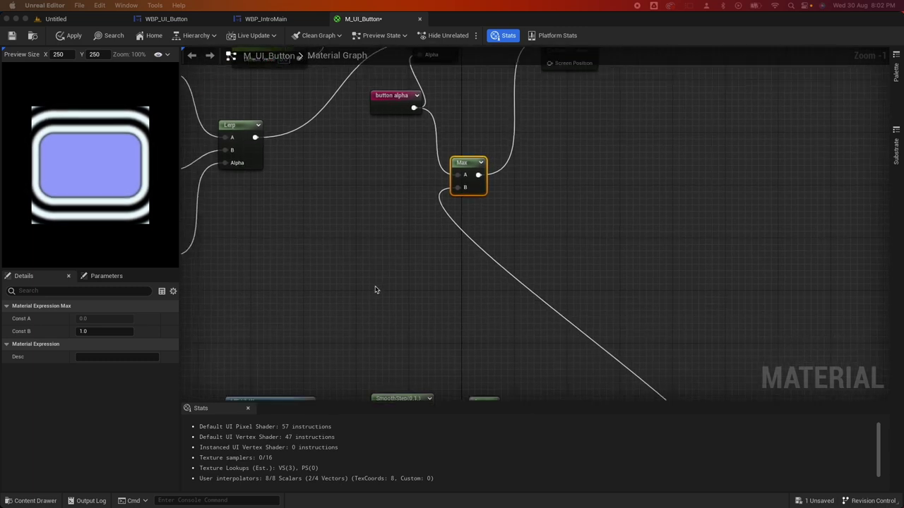
click(387, 287)
scroll(387, 287, down, 5)
scroll(394, 288, down, 4)
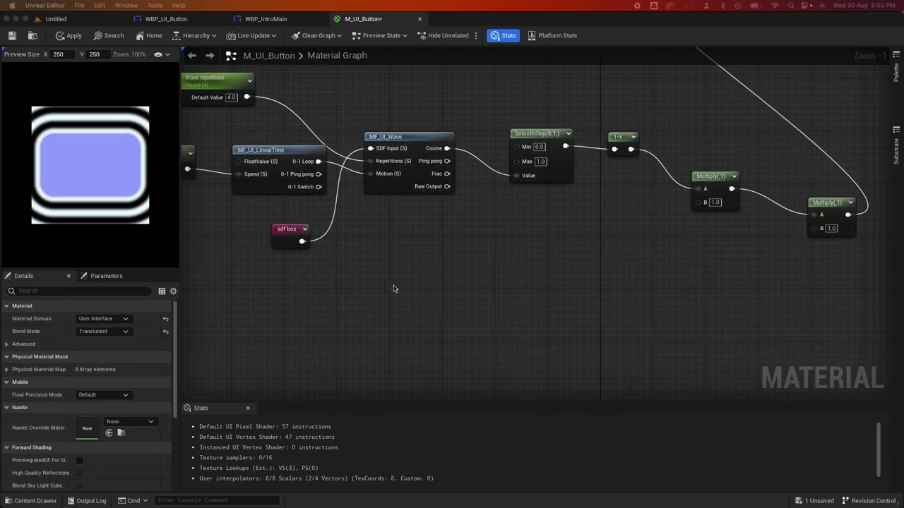
Add a SmoothStep fed by sdf box, keeping sdf box wired to the wave's SDF Input.
scroll(394, 288, left, 8)
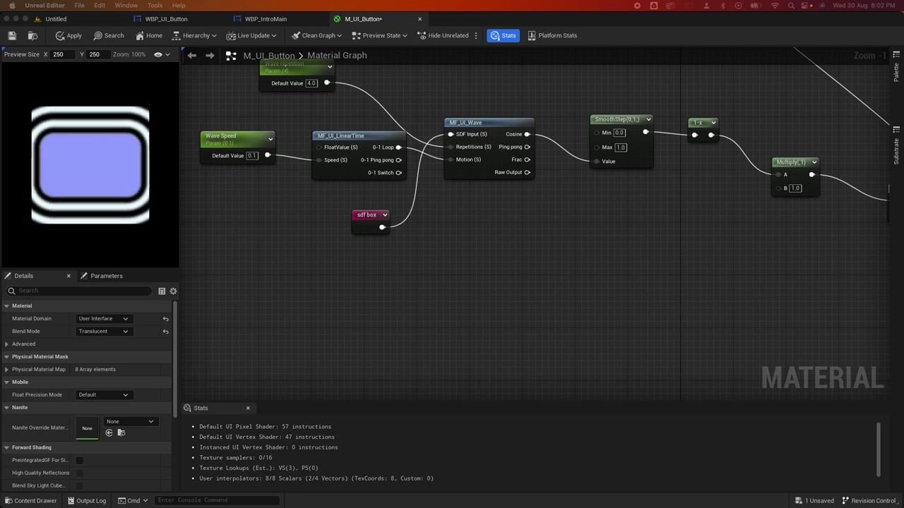
scroll(382, 229, right, 1)
drag(377, 227, 458, 255)
text(smmo)
key(BackSpace)
key(BackSpace)
text(ooth)
click(492, 320)
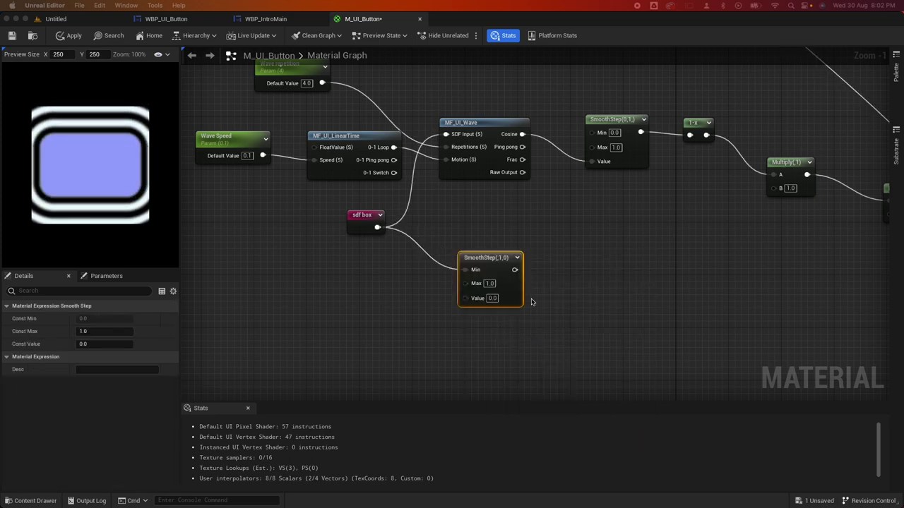
drag(518, 255, 579, 236)
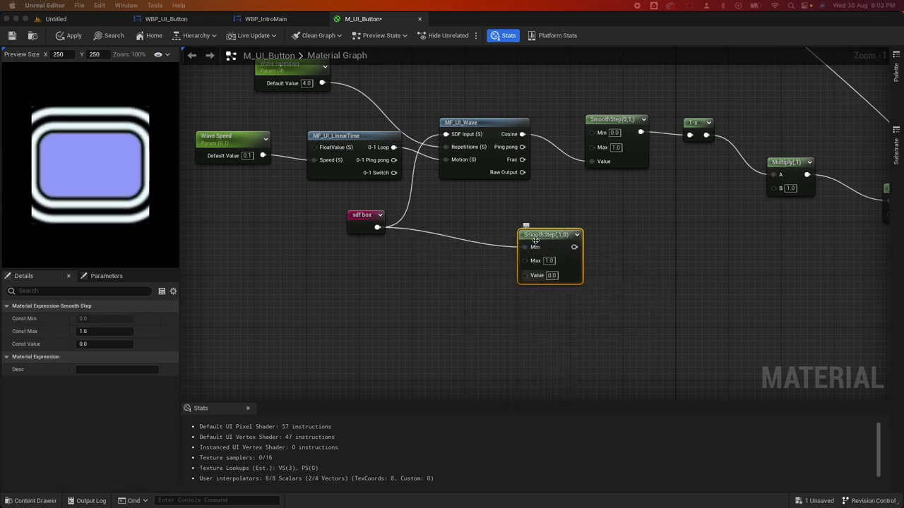
alt+click(377, 227)
drag(377, 227, 525, 277)
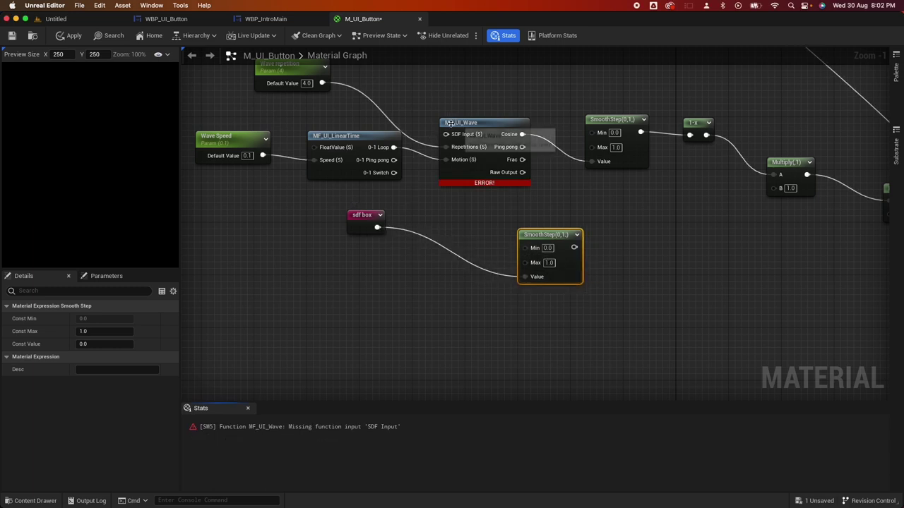
drag(377, 227, 446, 134)
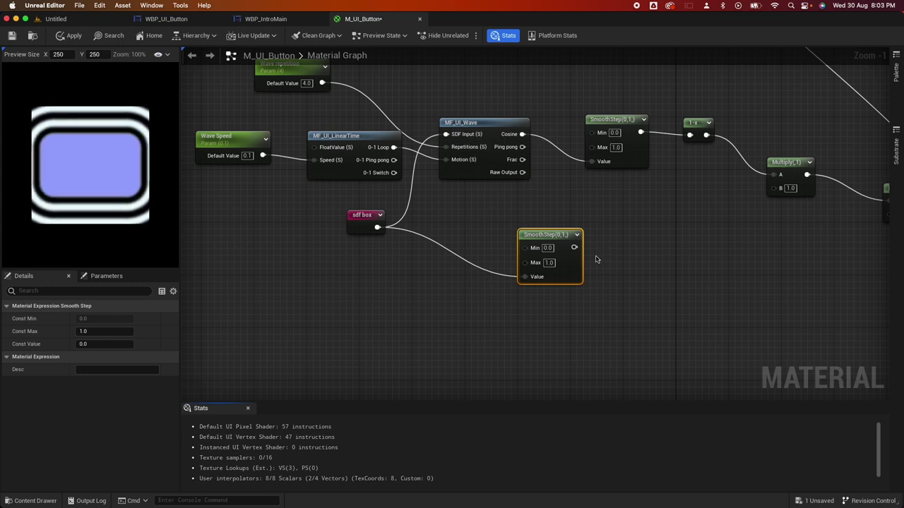
Promote SmoothStep's Max to a Vignette Size parameter with default 0.3.
right_click(537, 263)
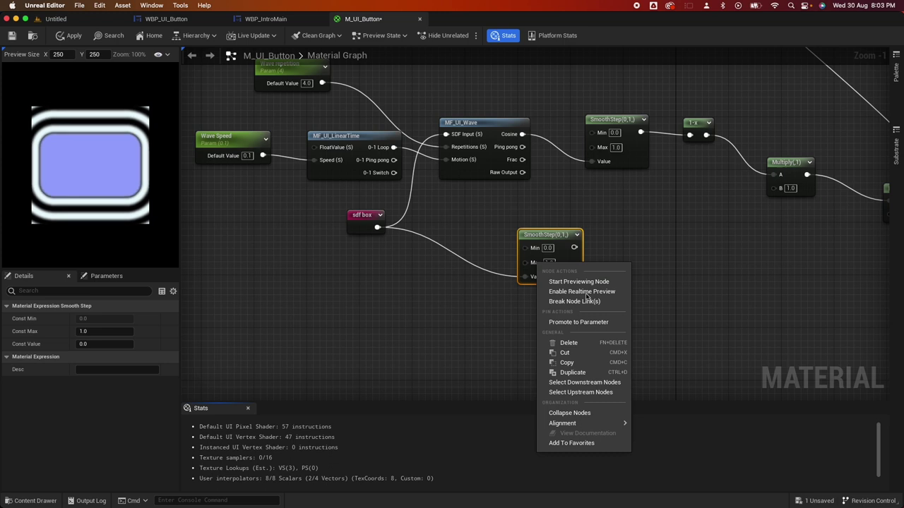
click(585, 324)
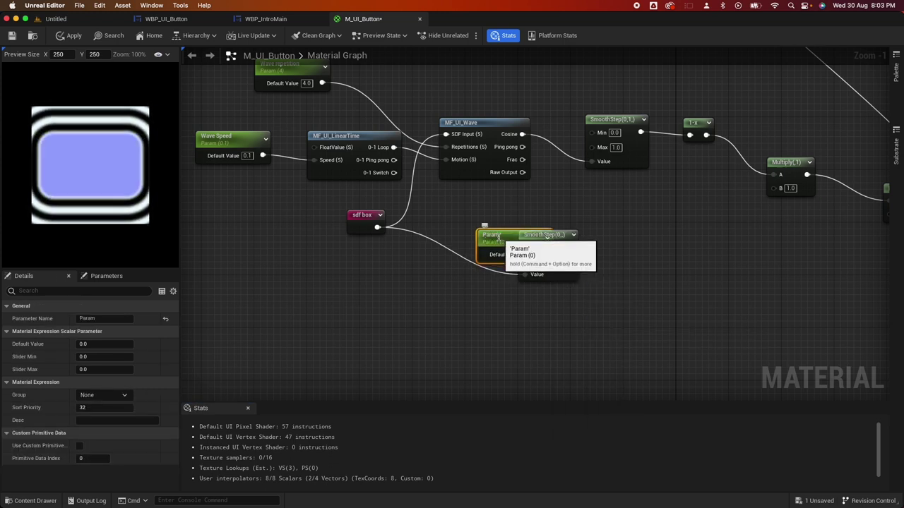
text(Vignetted)
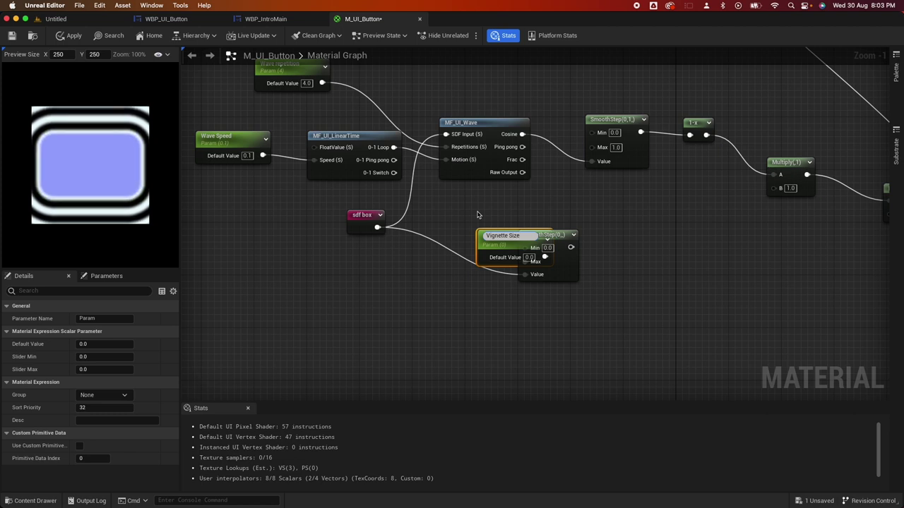
text(Size)
key(Return)
drag(493, 238, 441, 206)
click(91, 343)
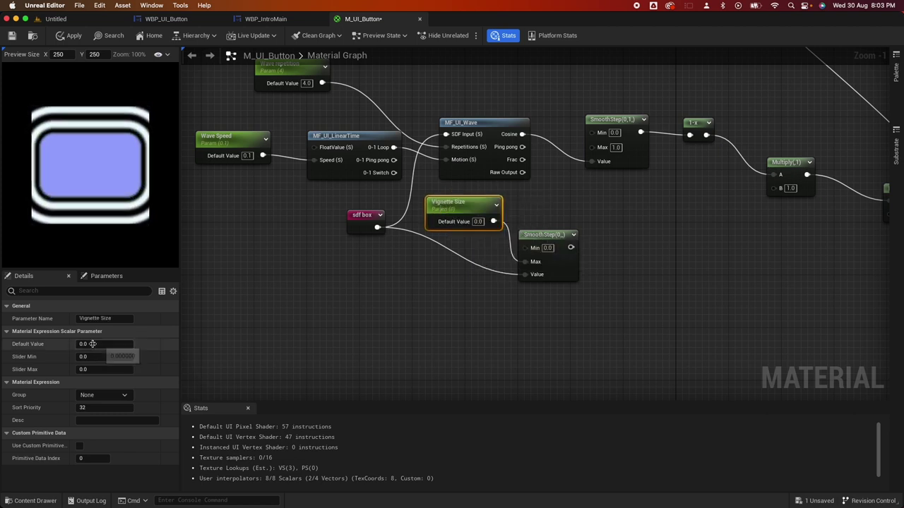
text(0.3)
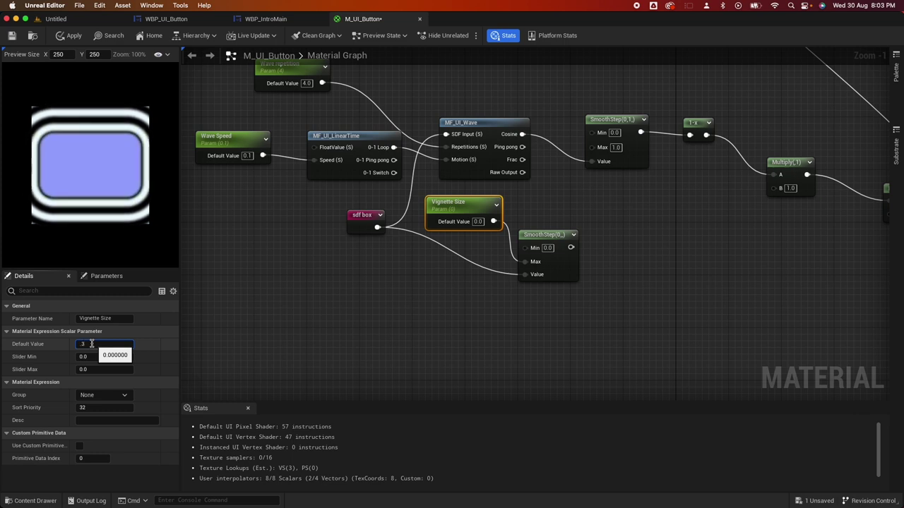
key(Return)
Invert the SmoothStep output with a 1-x node feeding Multiply's B input.
click(631, 252)
right_drag(631, 251, 490, 264)
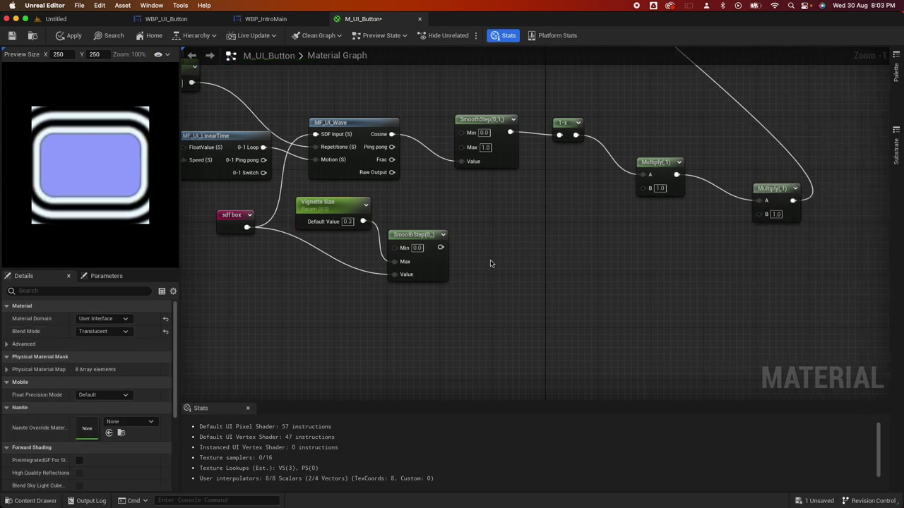
drag(430, 247, 470, 248)
text(one)
click(494, 314)
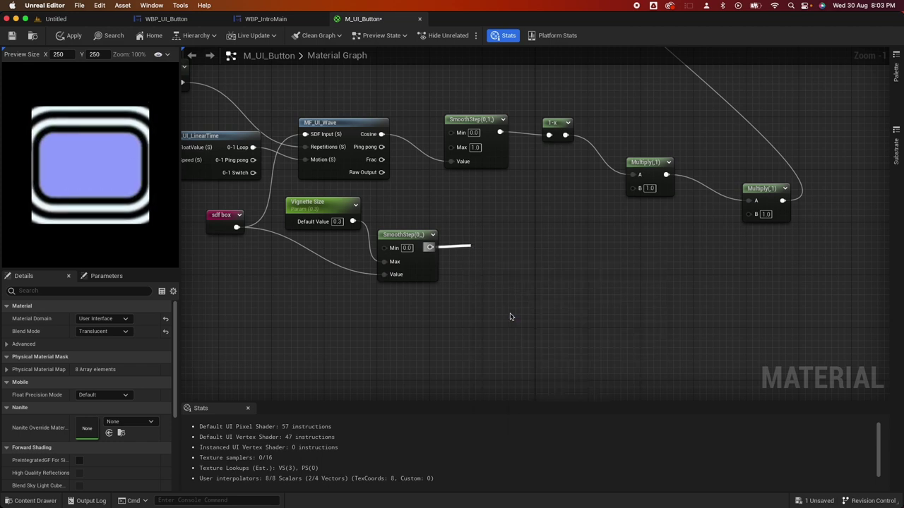
drag(494, 263, 638, 192)
Promote the second Multiply's B input to an Outline Alpha parameter defaulting to 0.5.
scroll(696, 256, right, 5)
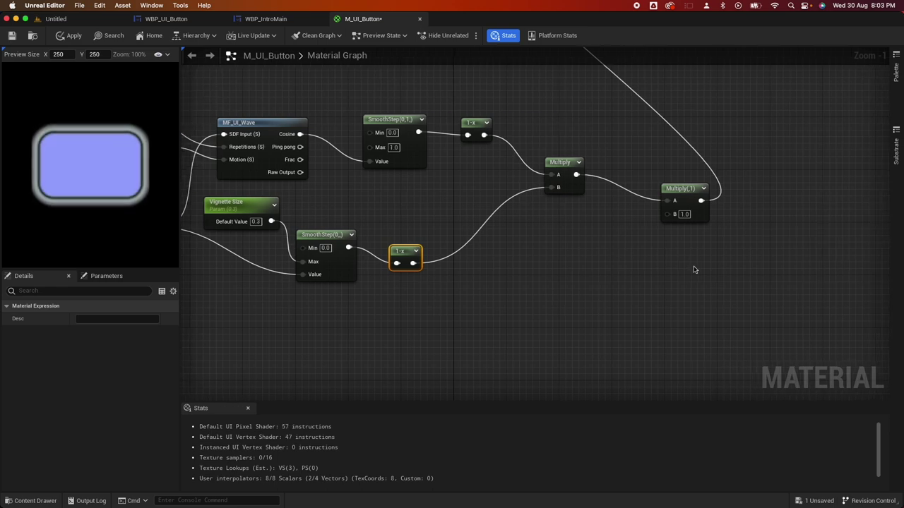
click(696, 268)
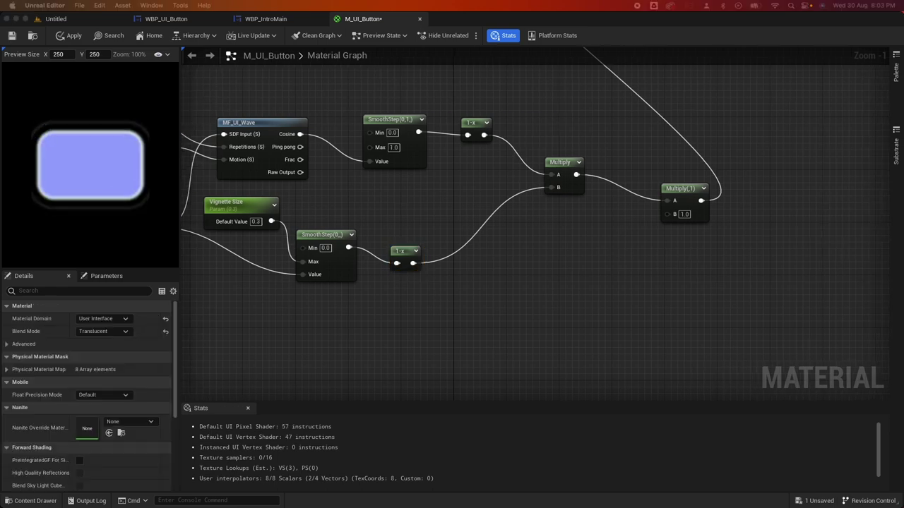
right_click(671, 214)
key(Escape)
right_click(673, 214)
click(706, 268)
drag(648, 195, 609, 241)
click(88, 318)
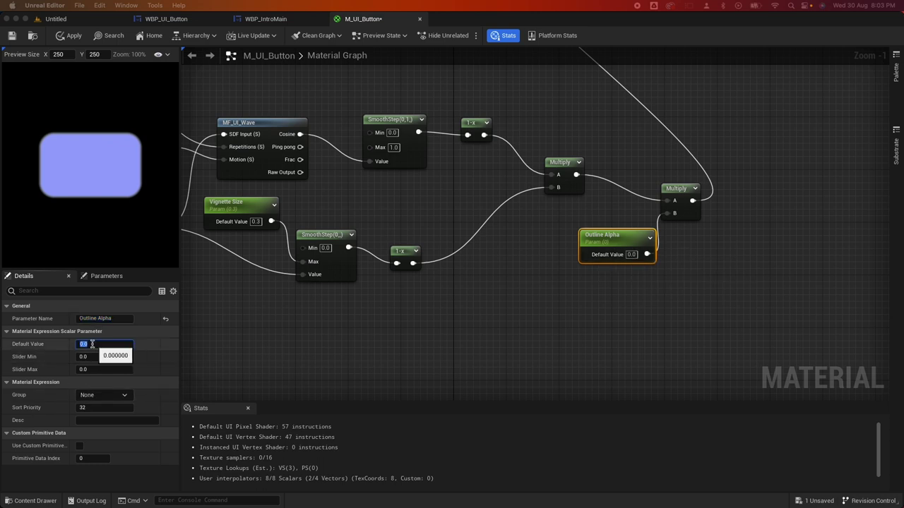
key(Return)
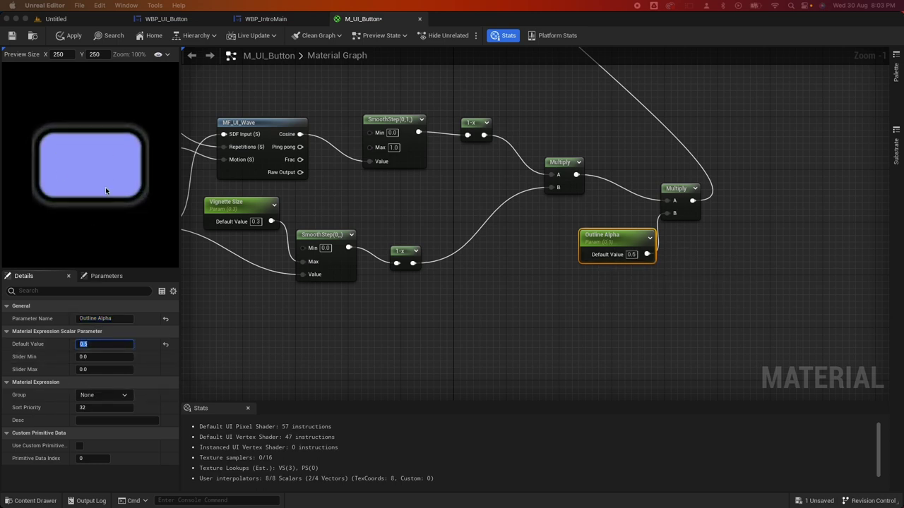
scroll(704, 292, up, 5)
scroll(710, 313, down, 4)
Group the wave nodes in a 'Wave Animation' comment and save M_UI_Button.
drag(740, 321, 270, 77)
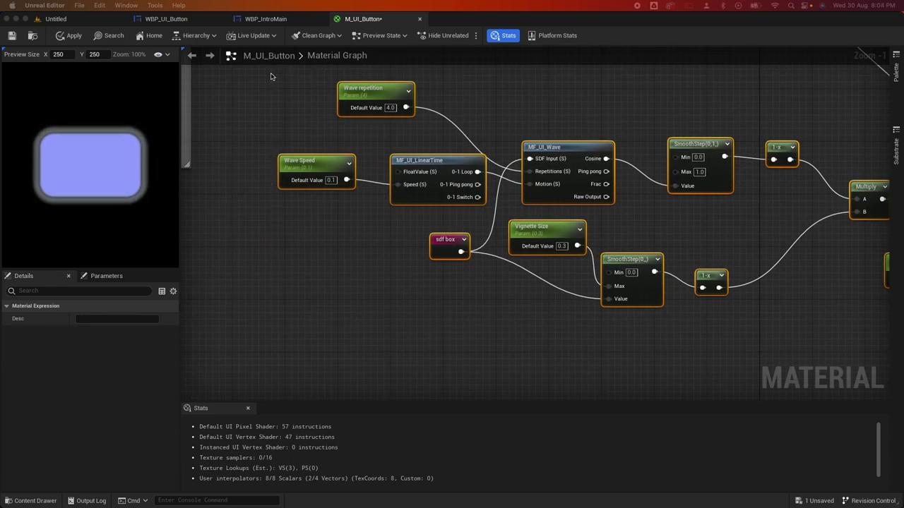
key(c)
text(Wave Animation)
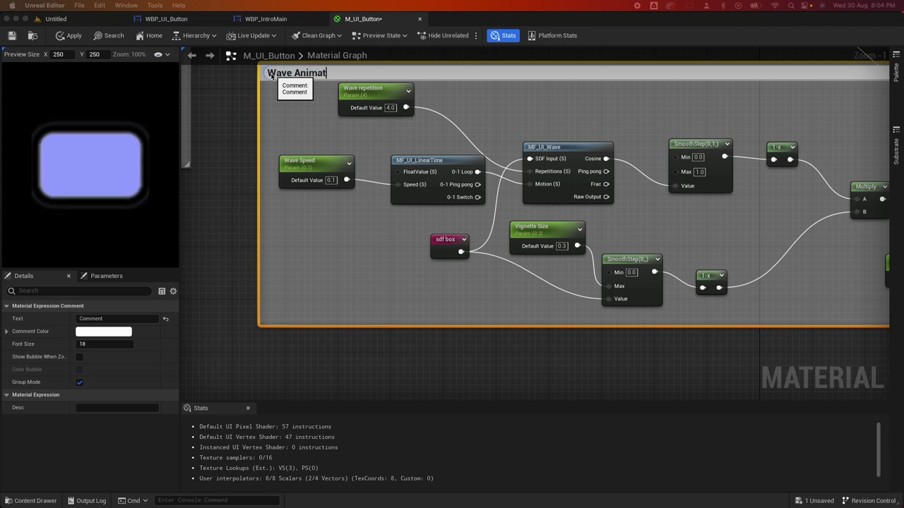
key(Return)
right_drag(521, 102, 399, 382)
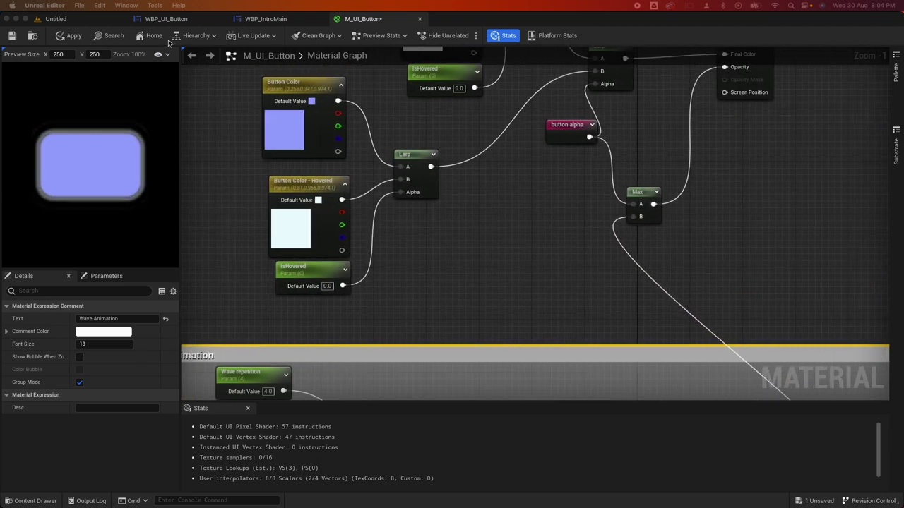
click(11, 36)
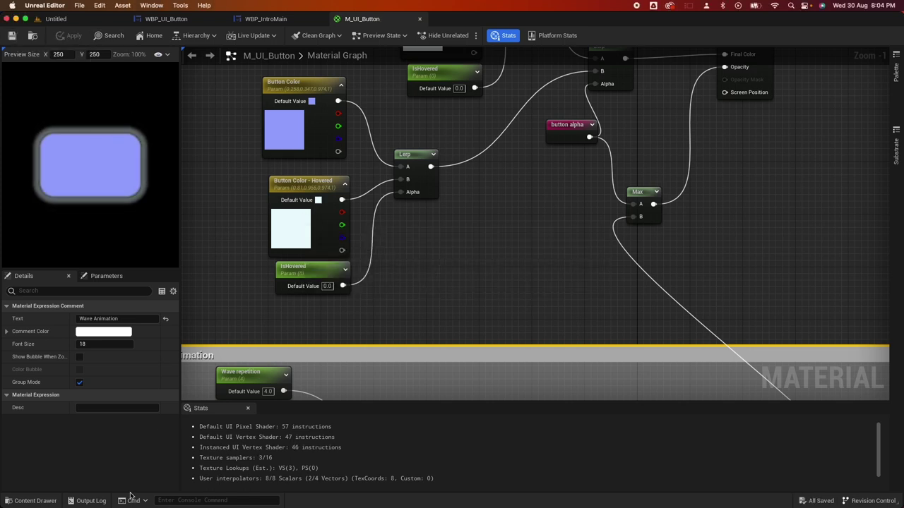
Create a material instance of M_UI_Button named MI_UI_Button in the Materials folder.
click(32, 501)
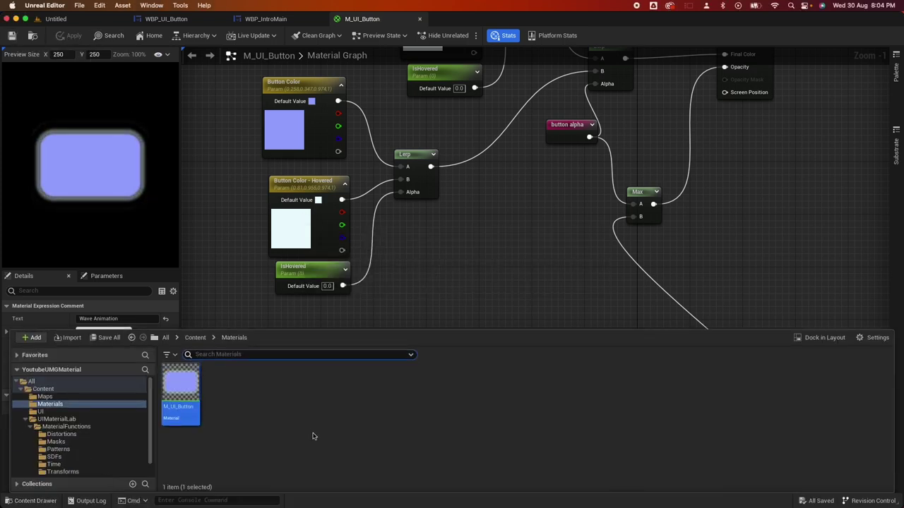
right_click(181, 388)
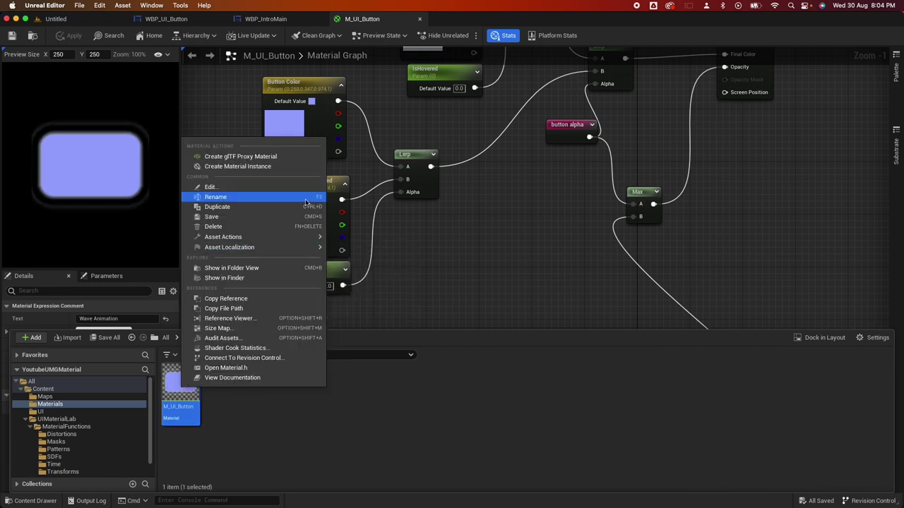
click(273, 167)
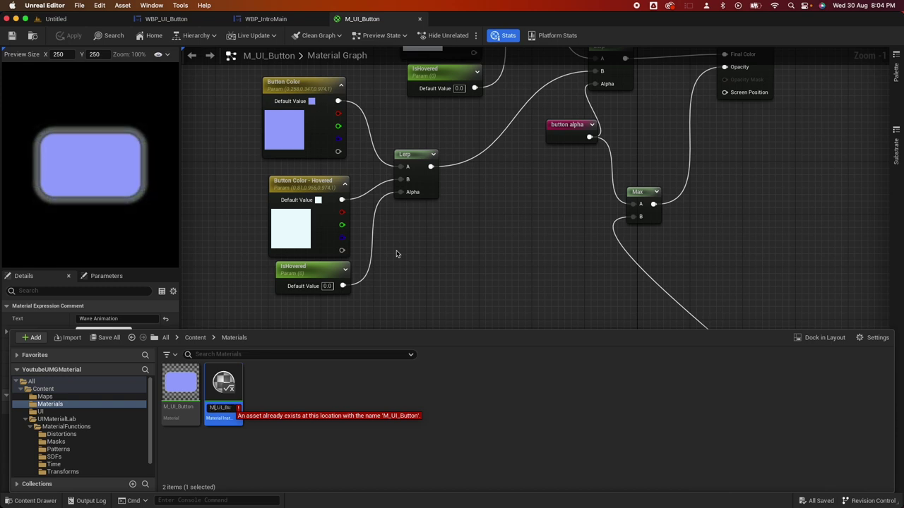
text(I)
key(Return)
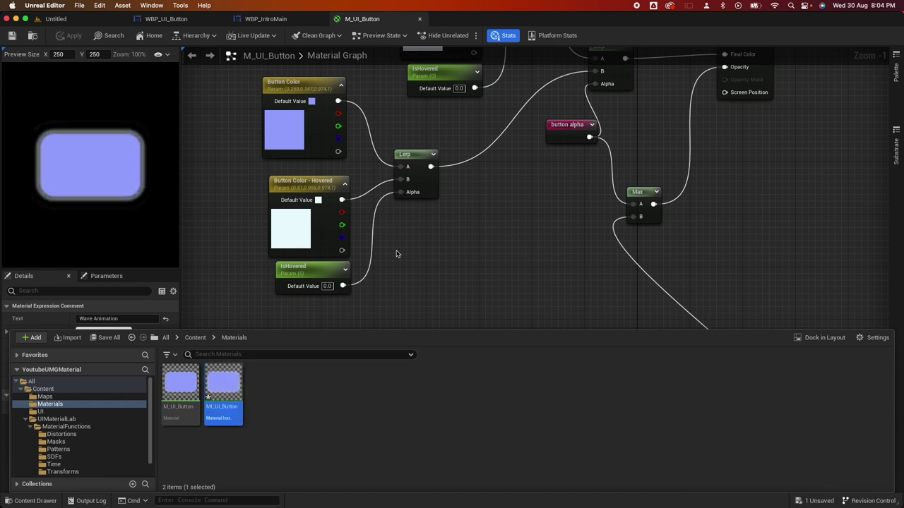
click(10, 39)
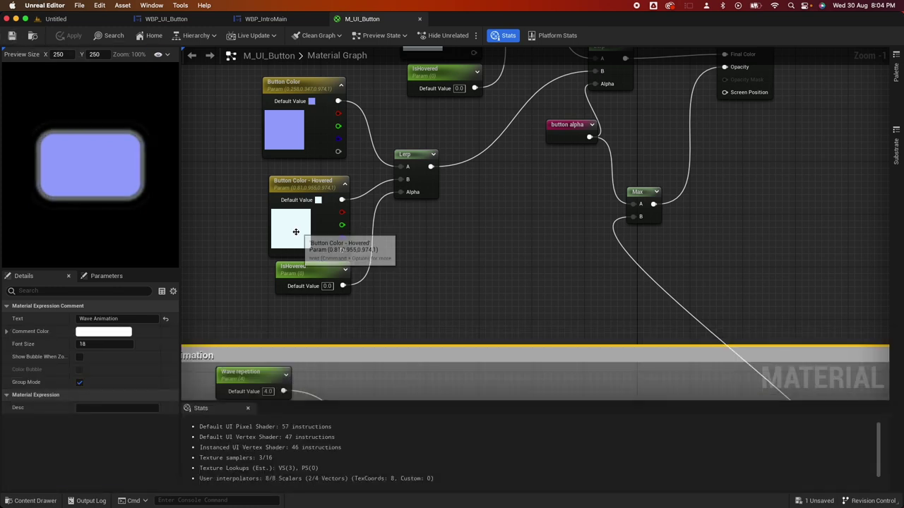
click(175, 21)
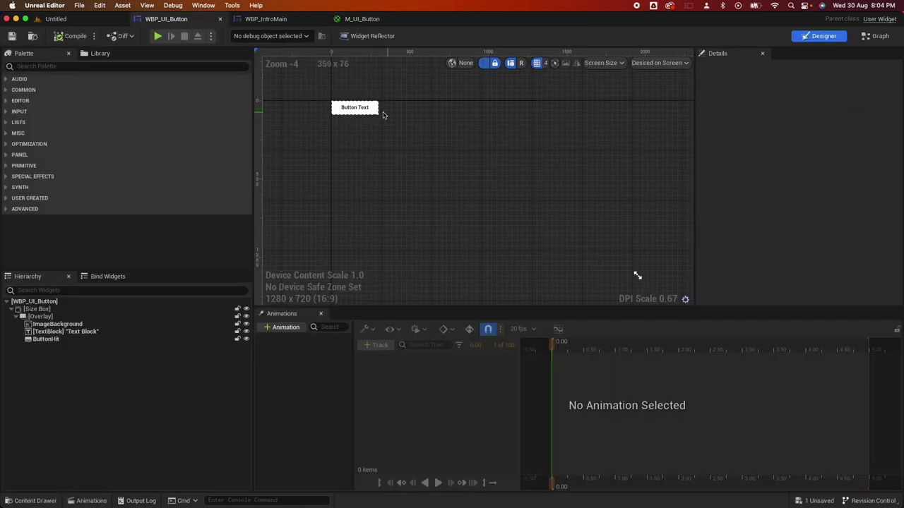
Set the ImageBackground brush image to the MI_UI_Button material instance.
click(373, 112)
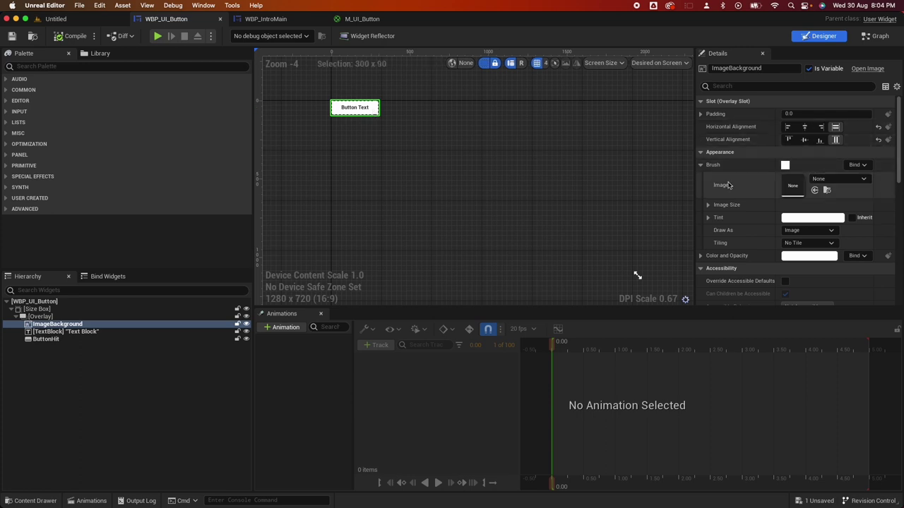
click(848, 182)
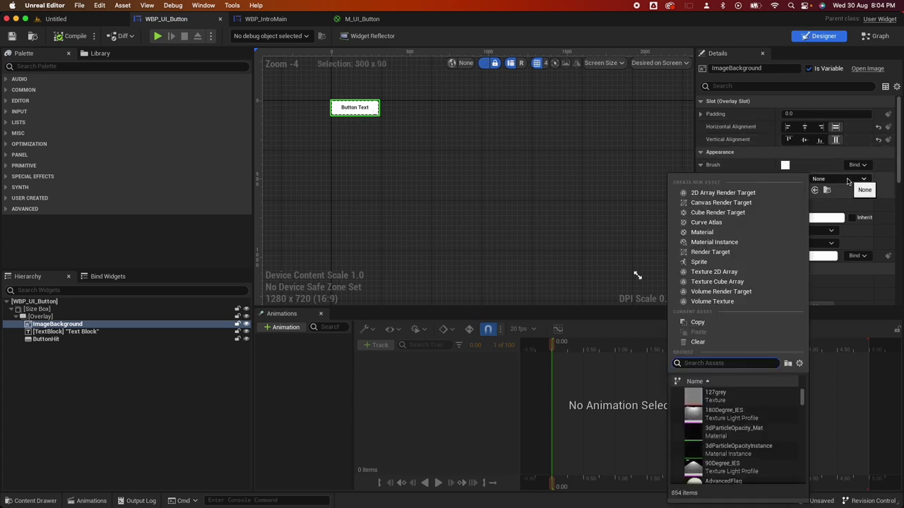
text(MI_UI)
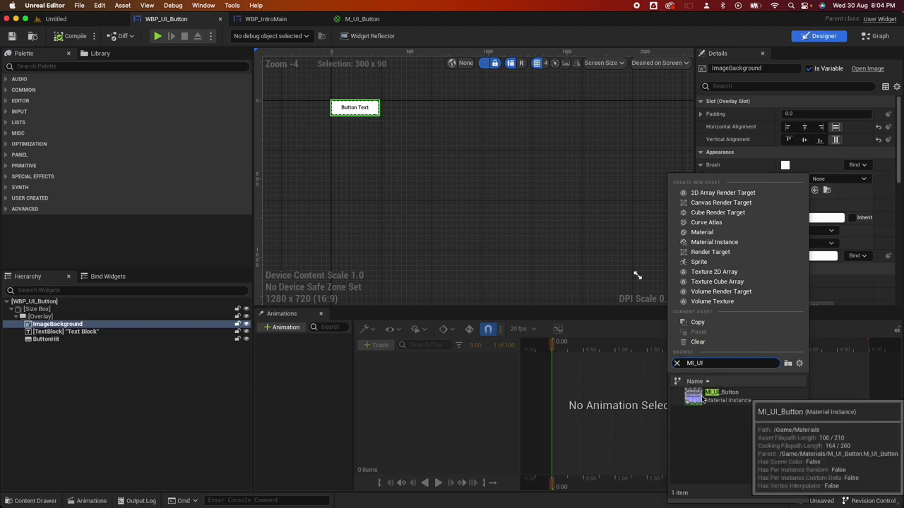
click(702, 399)
click(461, 221)
scroll(459, 176, up, 4)
right_drag(433, 176, 432, 173)
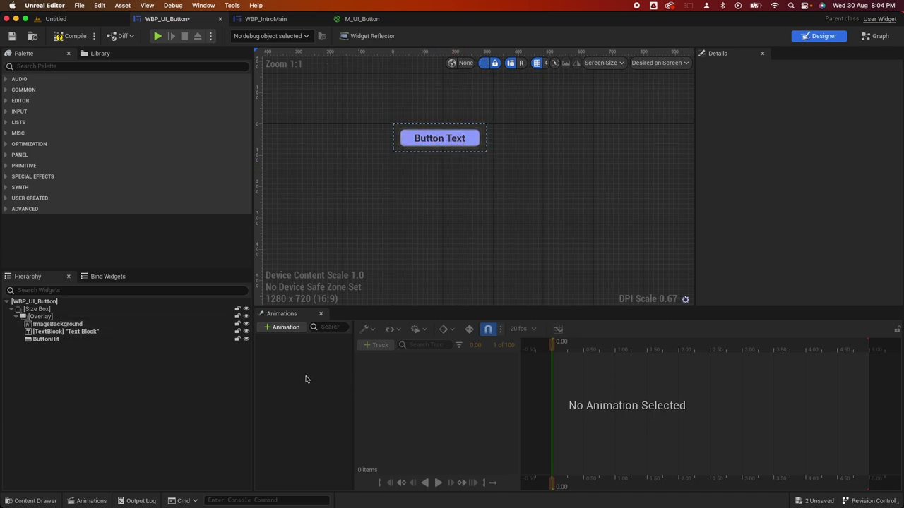
Add a Hover animation with an ImageBackground Brush Material IsHovered track.
click(282, 328)
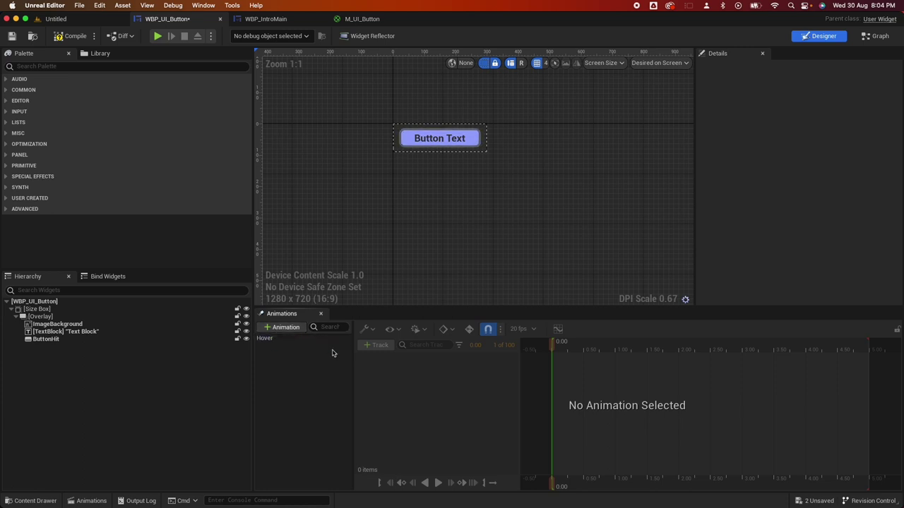
click(279, 340)
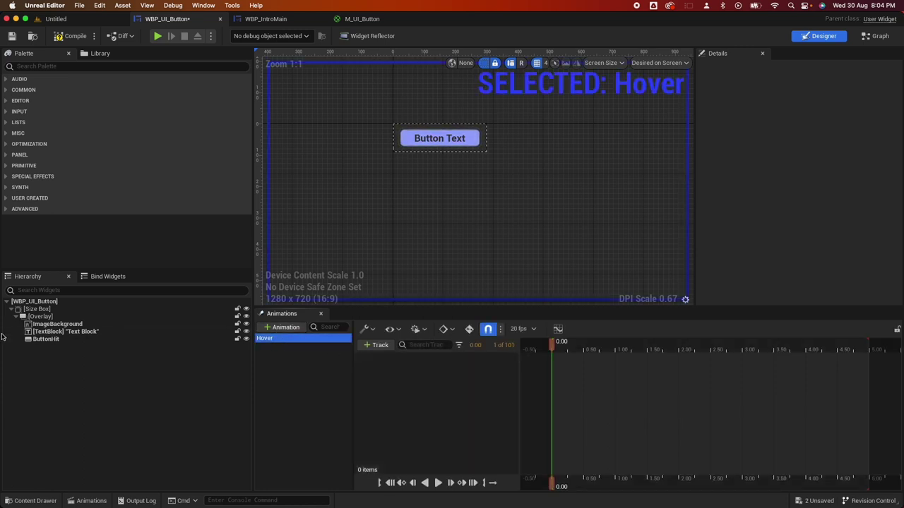
click(63, 324)
click(379, 345)
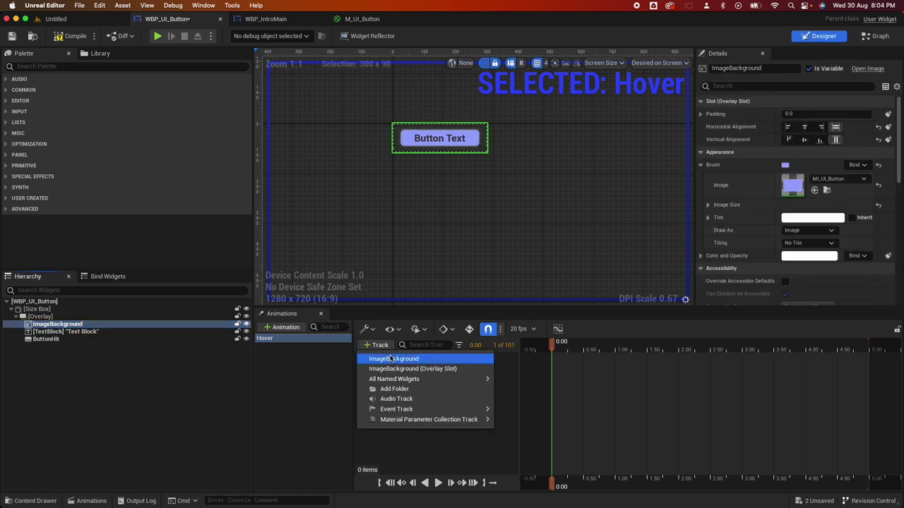
click(388, 359)
click(506, 359)
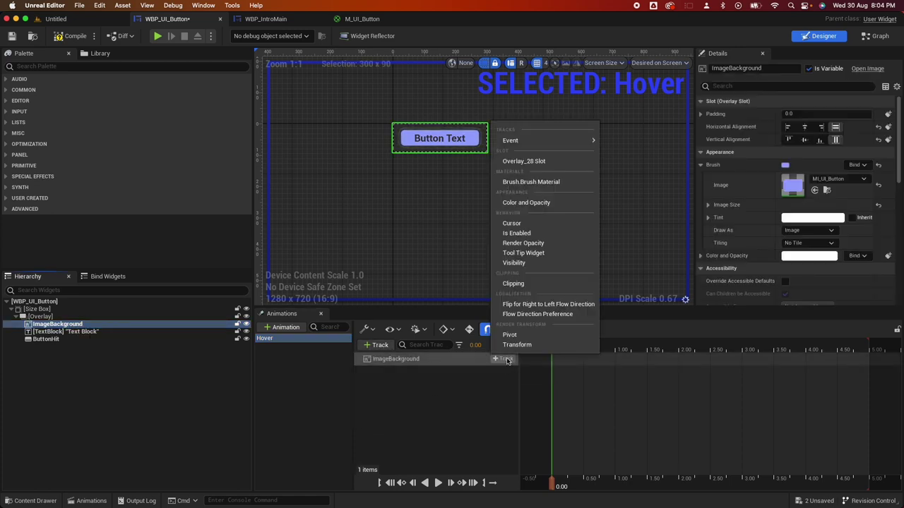
click(526, 181)
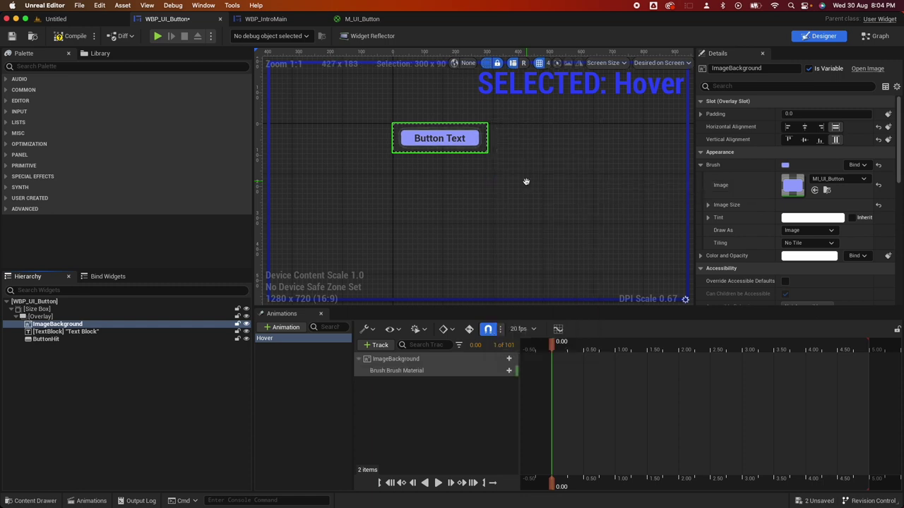
click(497, 371)
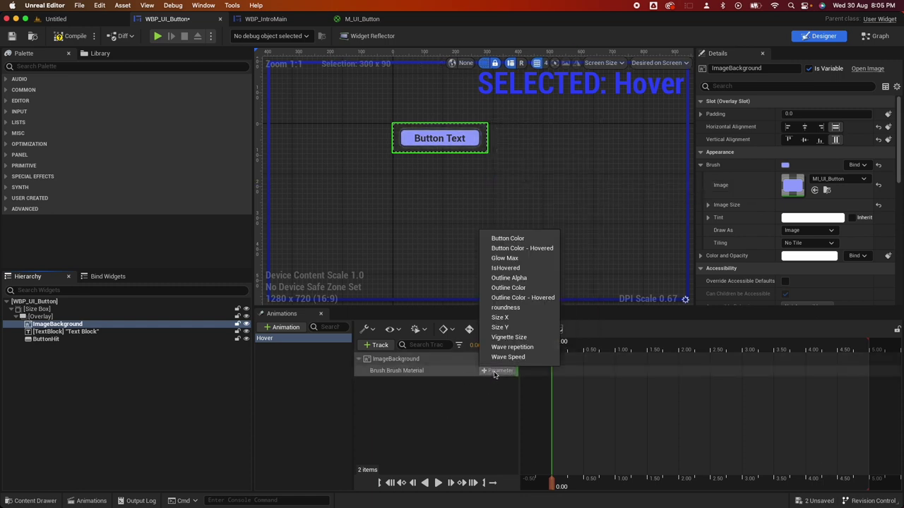
click(523, 268)
click(363, 370)
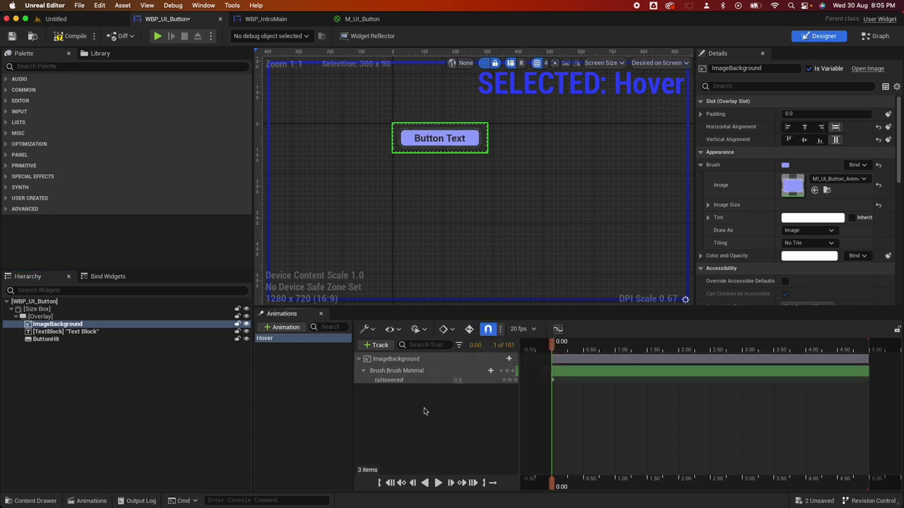
click(399, 381)
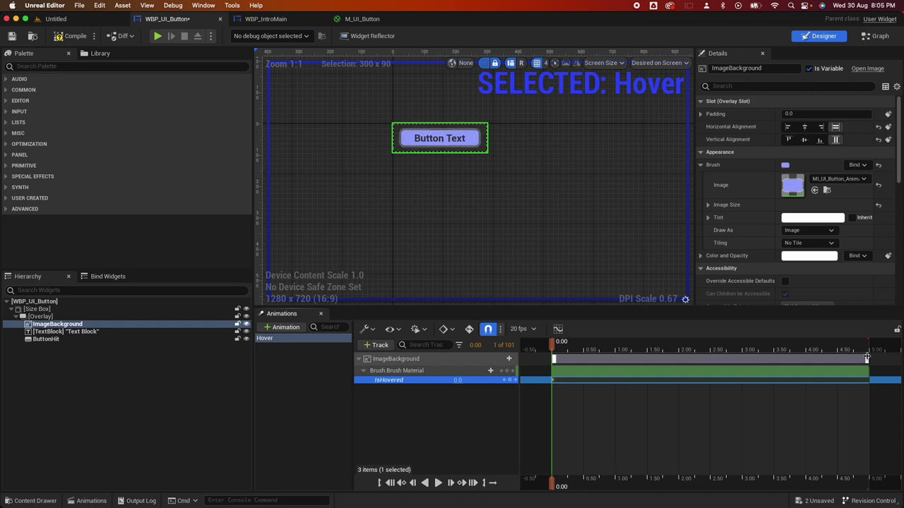
Trim the Hover section to 0.5 s, key IsHovered at 0.50 s, and preview the fade.
drag(869, 356, 584, 369)
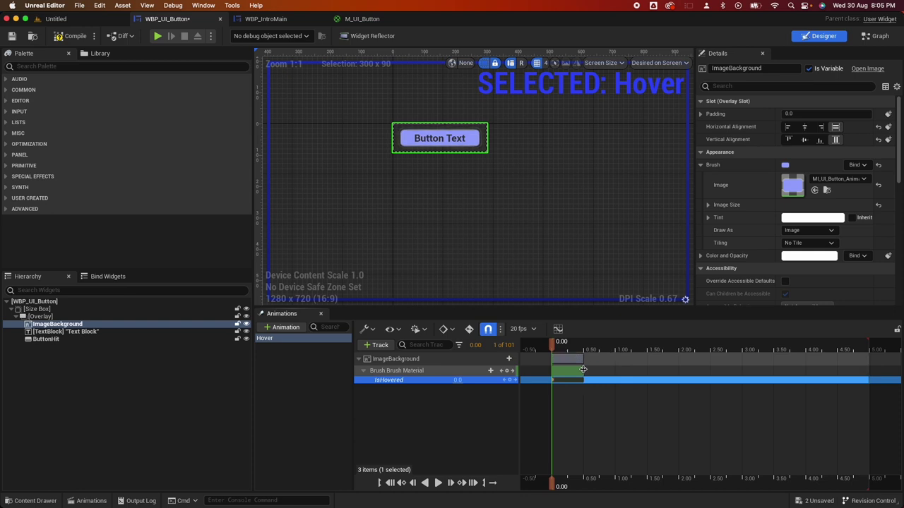
drag(869, 359, 582, 367)
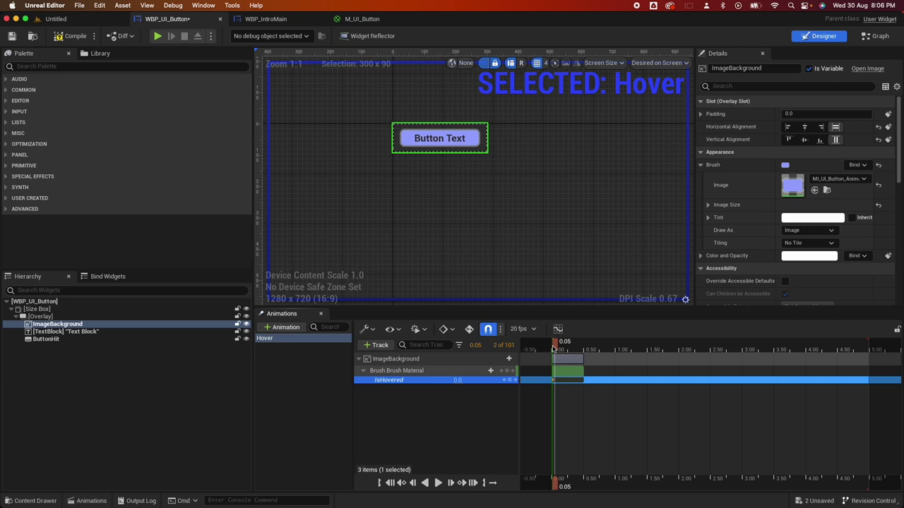
click(583, 349)
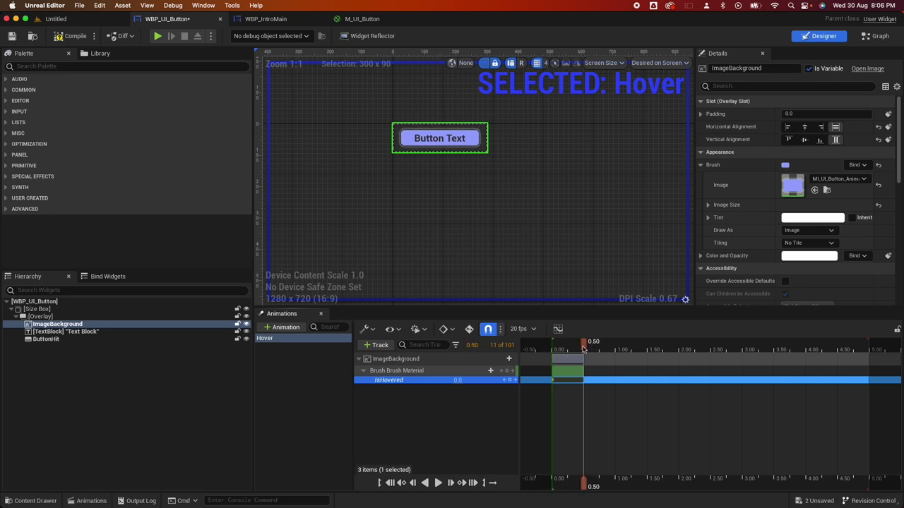
click(509, 379)
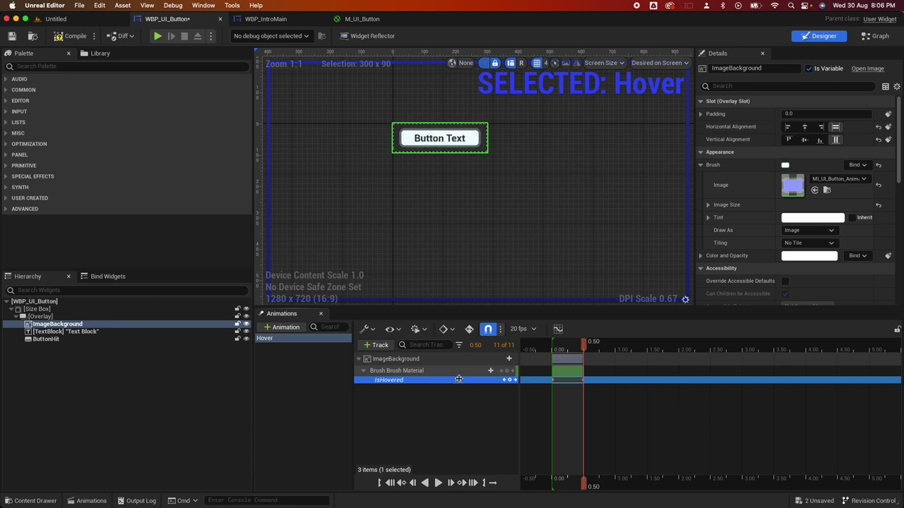
drag(583, 347, 553, 354)
click(575, 354)
click(567, 356)
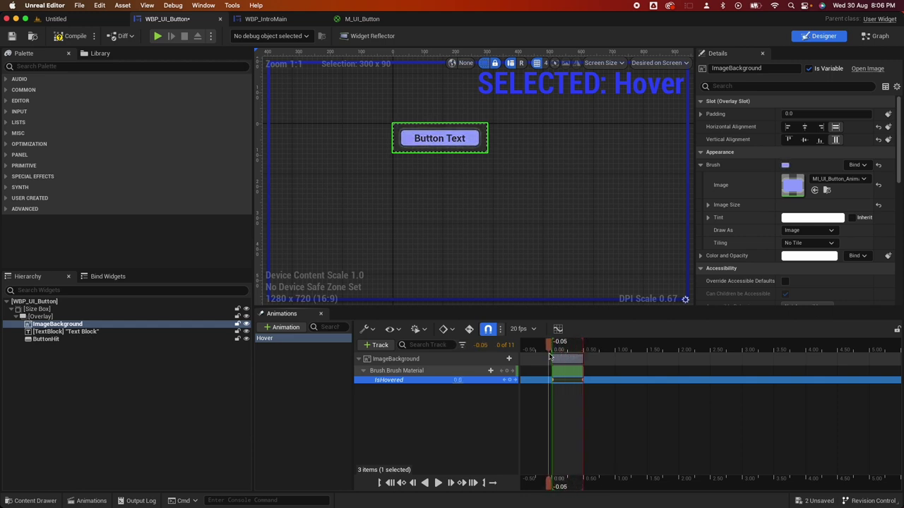
click(875, 39)
Add On Hovered and On Unhovered events for the ButtonHit button.
scroll(486, 212, down, 5)
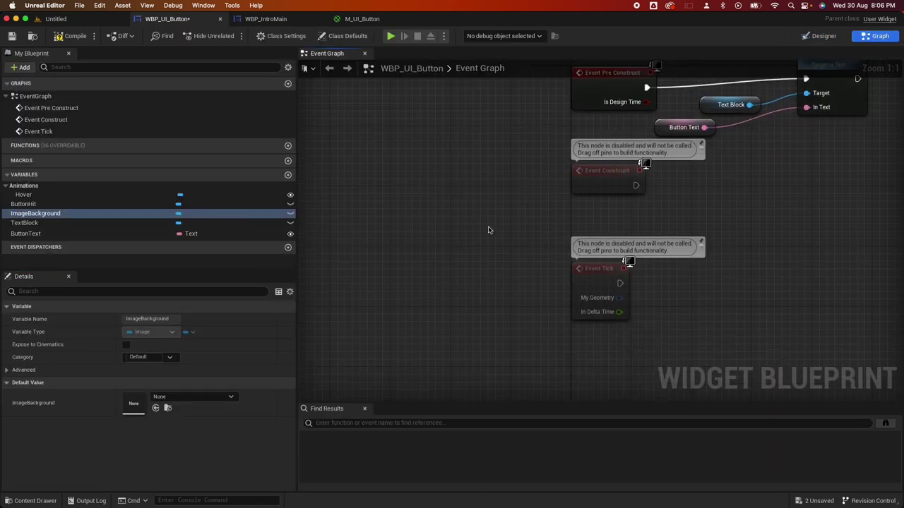
scroll(489, 231, down, 1)
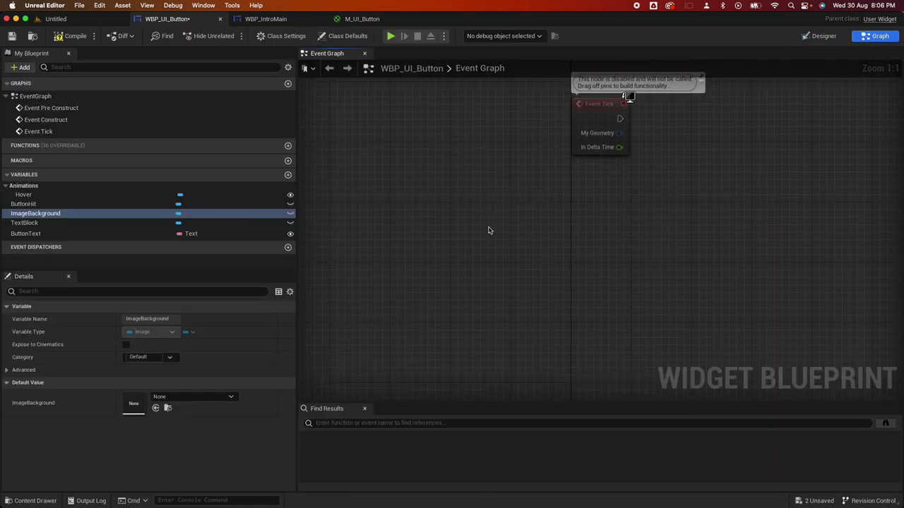
click(178, 204)
scroll(82, 483, down, 1)
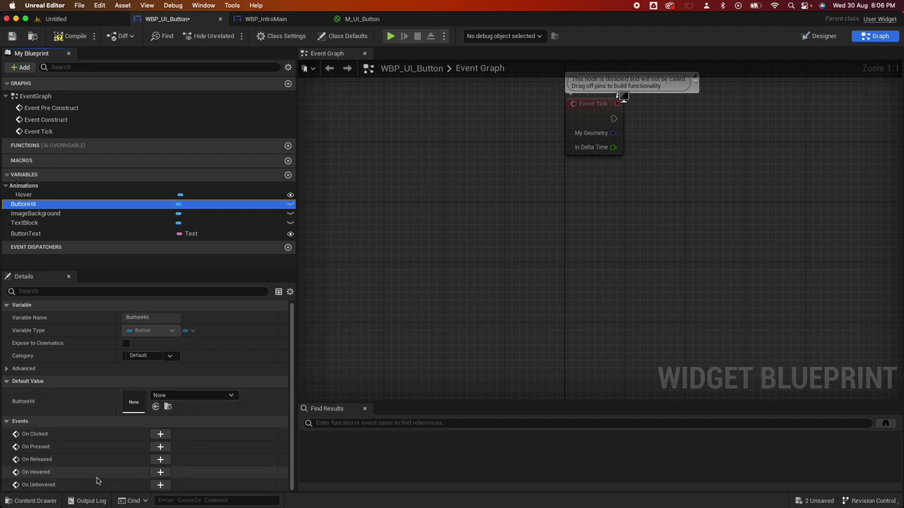
click(161, 473)
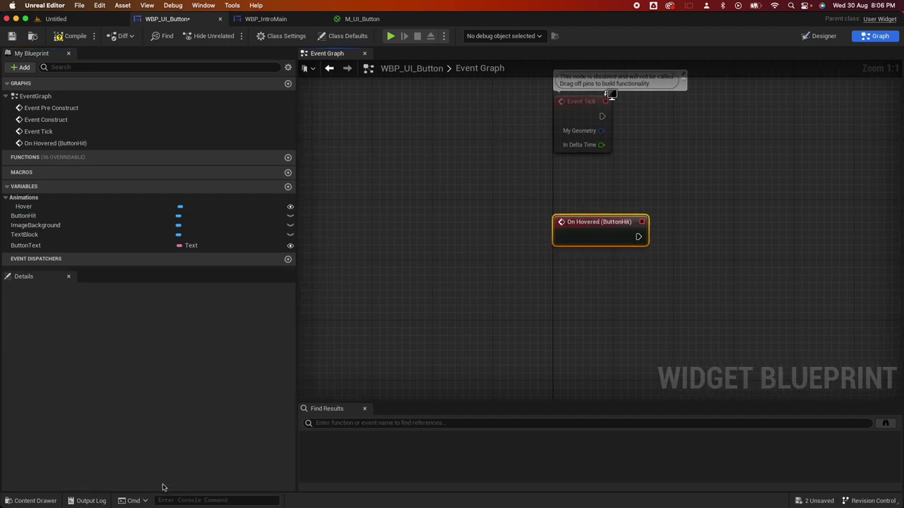
click(23, 215)
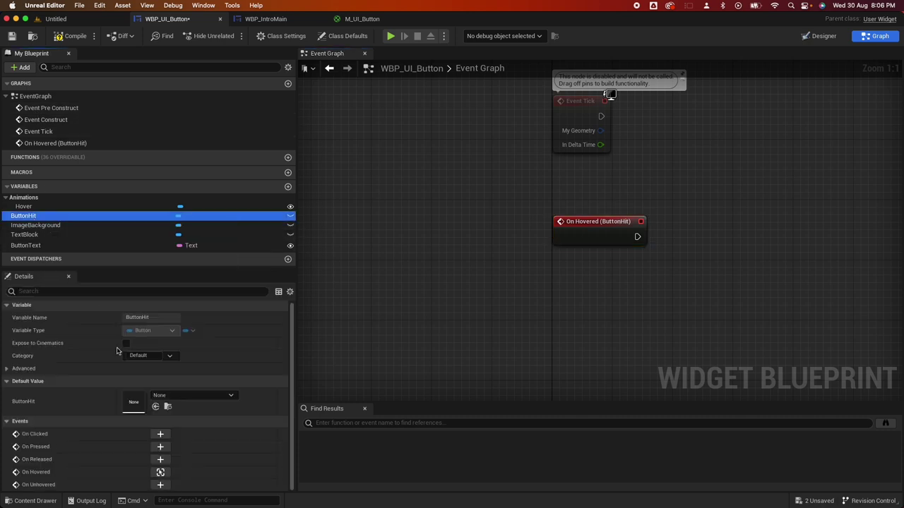
scroll(212, 452, down, 2)
click(226, 467)
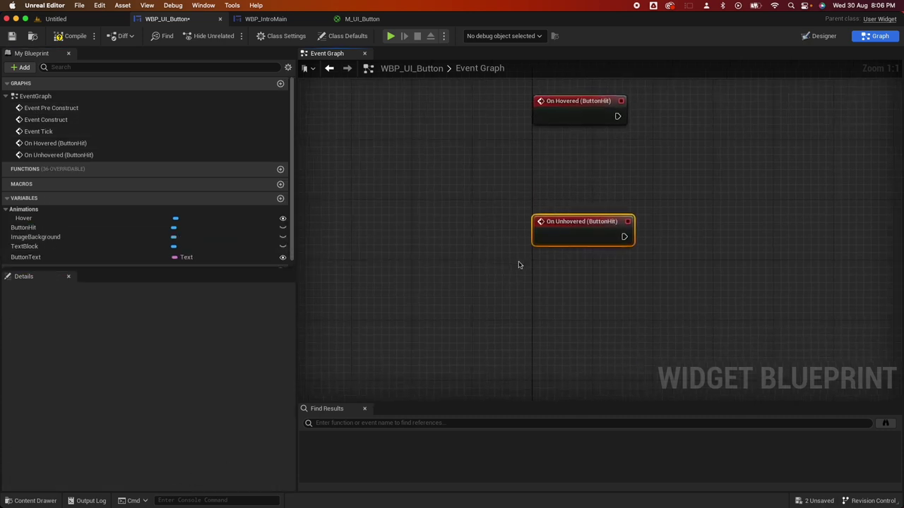
Make On Hovered run a Play Animation node fed by the Hover animation.
drag(19, 220, 600, 266)
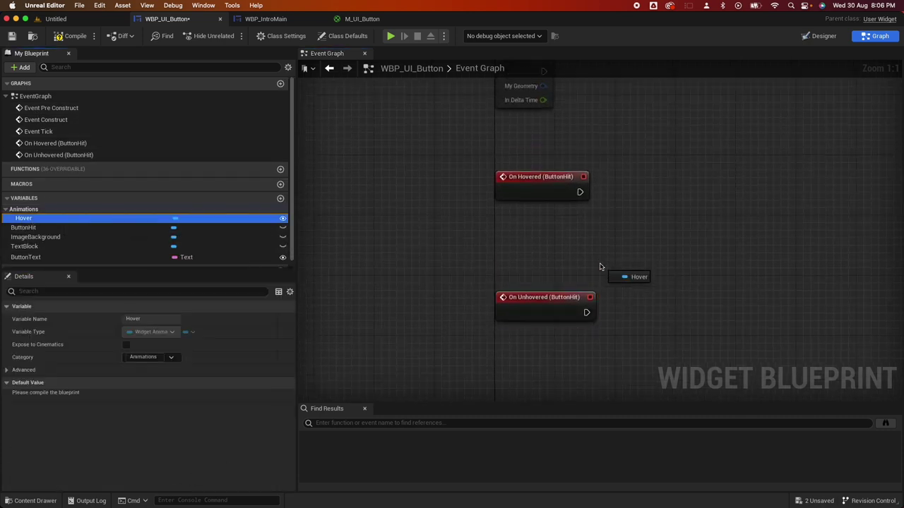
drag(519, 238, 631, 207)
text(Play an)
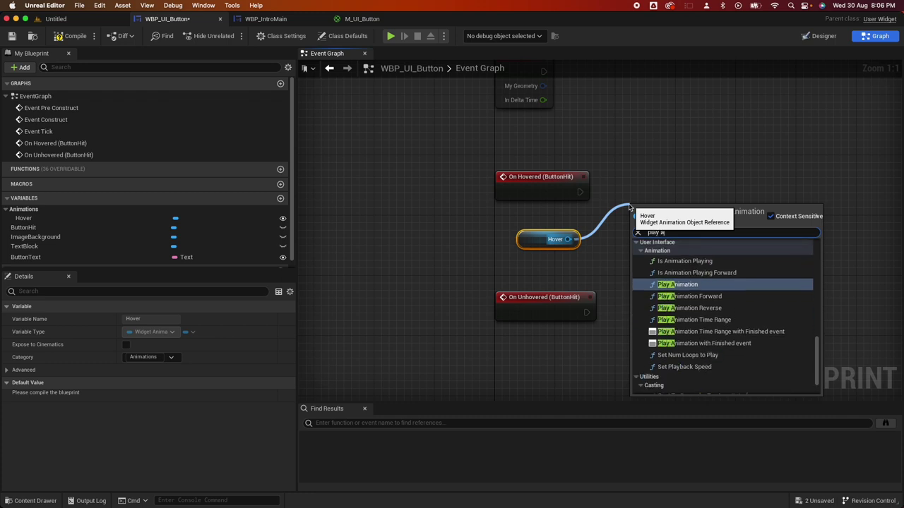
click(691, 321)
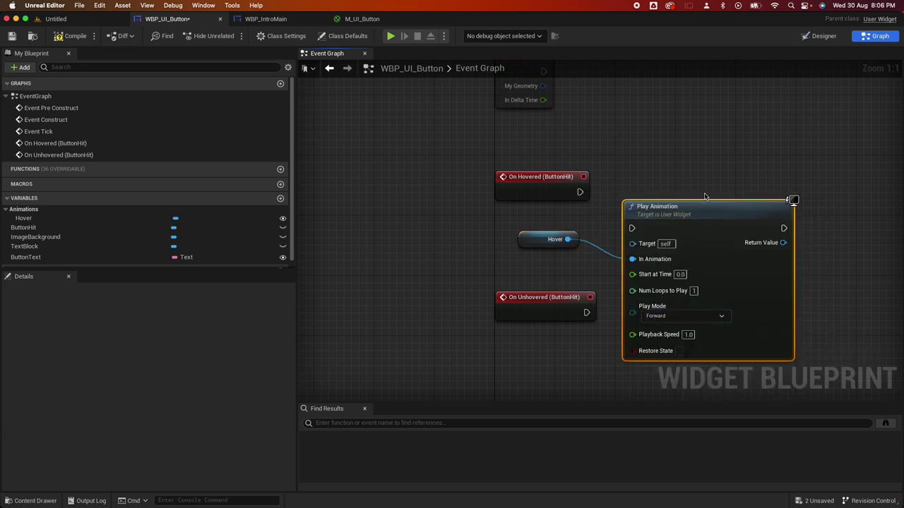
drag(695, 205, 707, 164)
drag(575, 197, 644, 186)
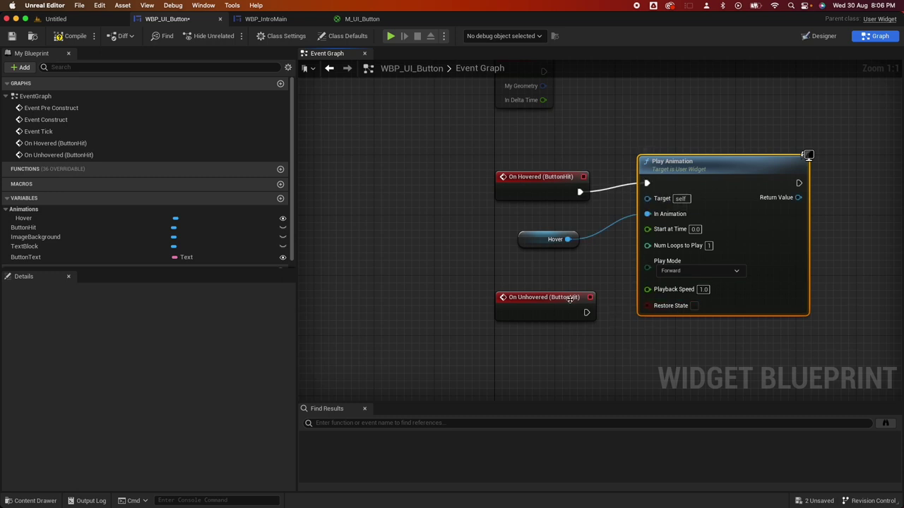
Duplicate the Play Animation node, feed it Hover, and set its play mode to Reverse.
key(super+c)
key(super+v)
right_drag(813, 271, 841, 114)
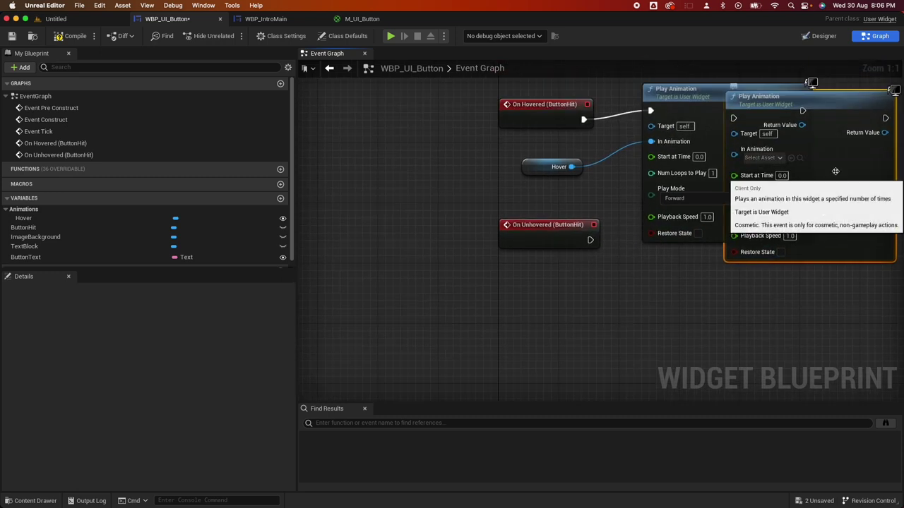
drag(858, 105, 782, 263)
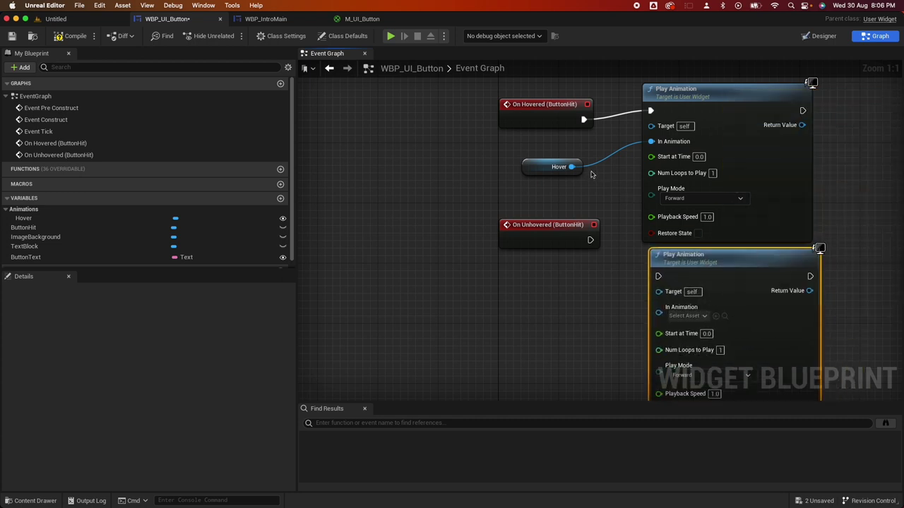
ctrl+drag(571, 167, 656, 311)
right_drag(701, 373, 701, 366)
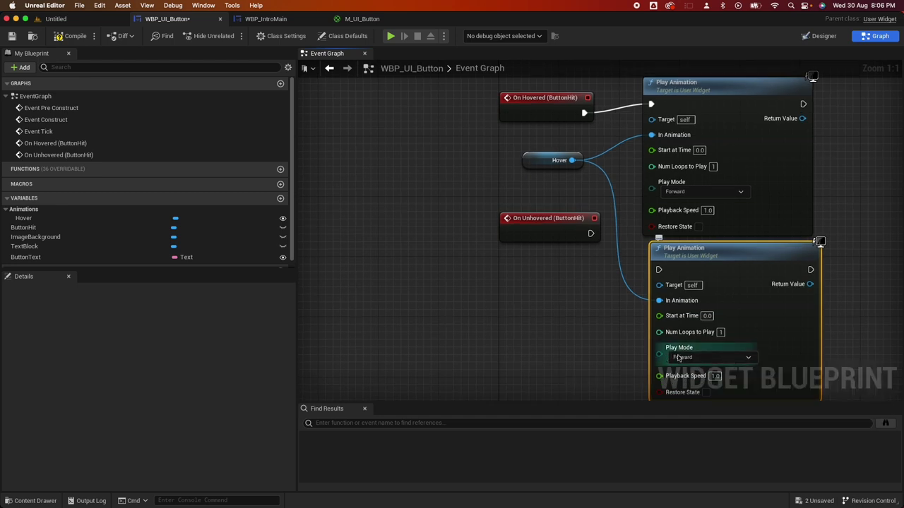
click(685, 359)
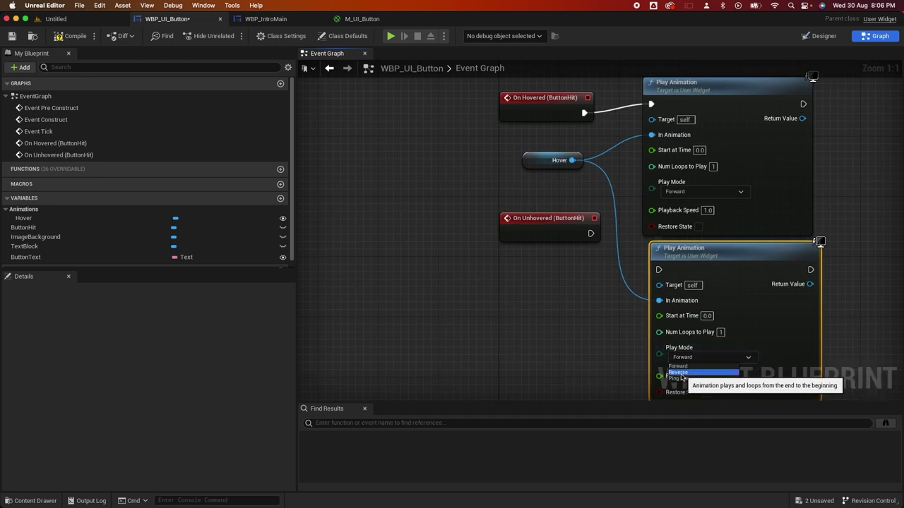
click(679, 373)
Wire On Unhovered to the reverse Play Animation node and compile the button blueprint.
drag(590, 235, 658, 271)
drag(536, 218, 537, 242)
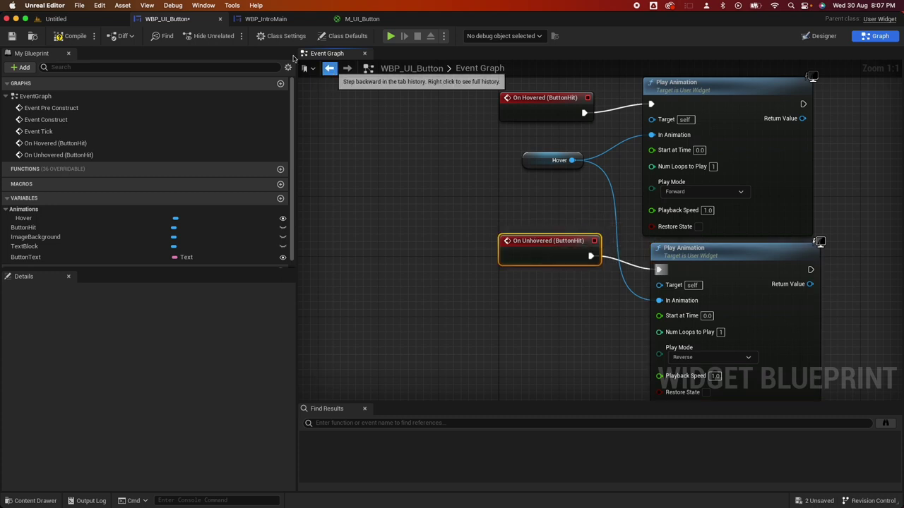
click(68, 38)
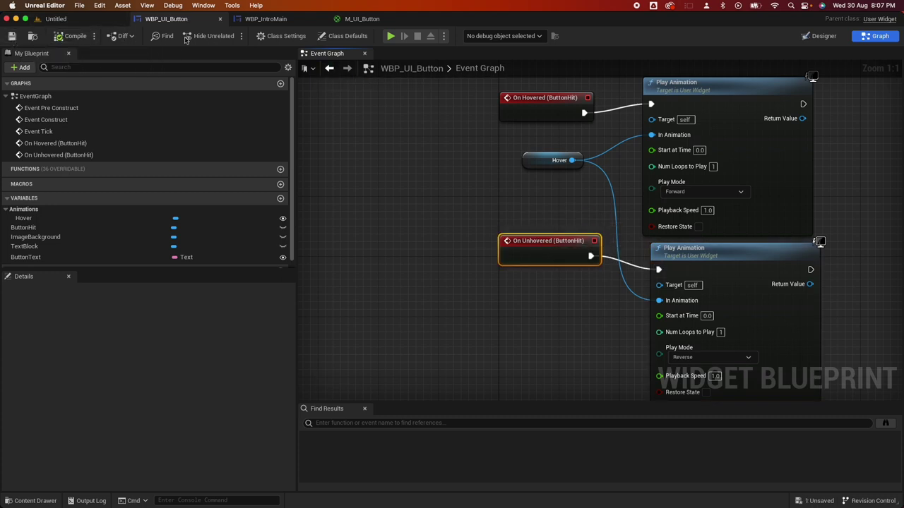
click(279, 20)
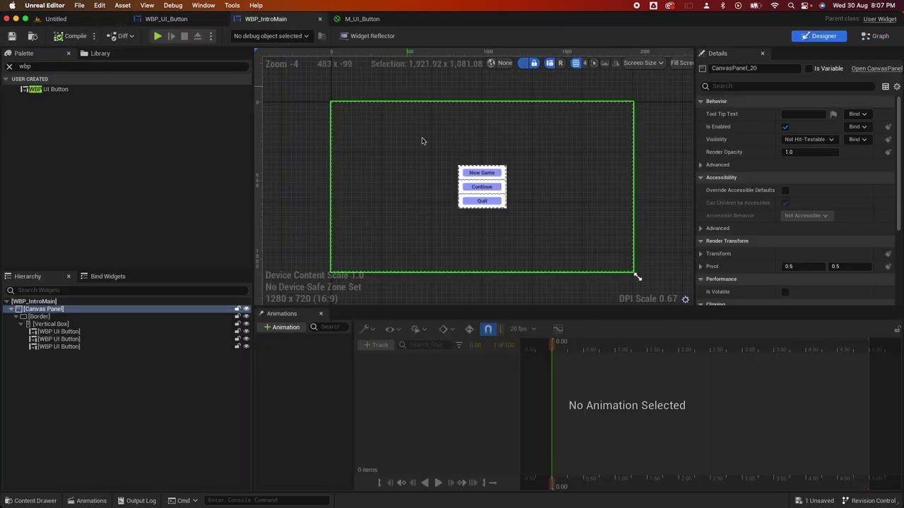
Set the Border around the menu buttons to draw as a Rounded Box.
click(652, 159)
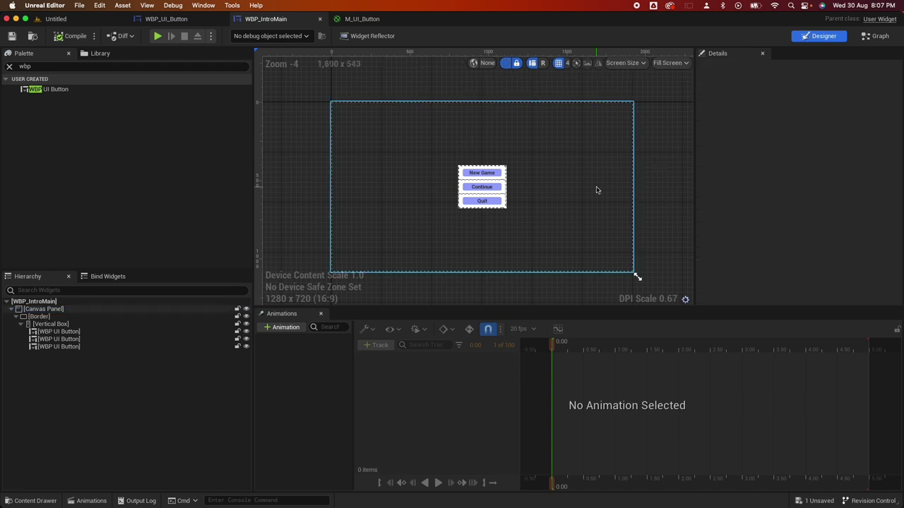
scroll(600, 189, up, 2)
right_drag(389, 160, 463, 161)
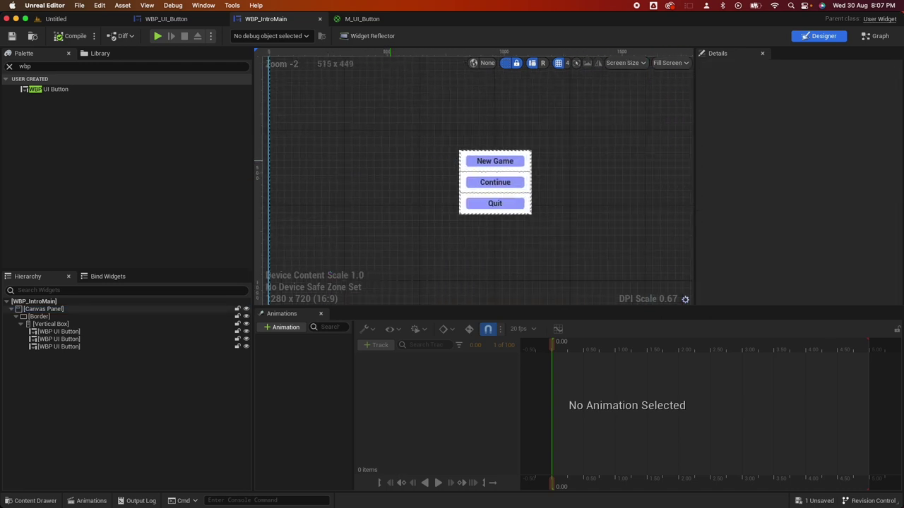
click(39, 317)
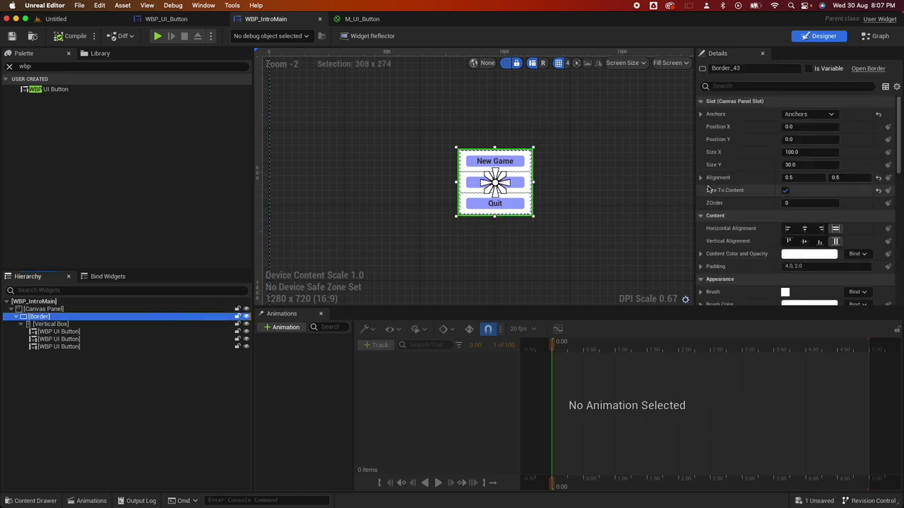
scroll(811, 247, down, 3)
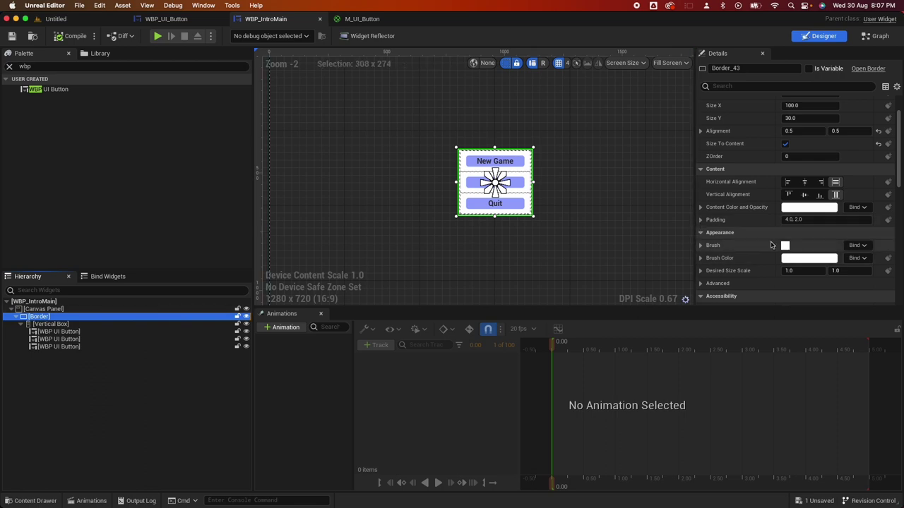
scroll(771, 245, down, 1)
click(701, 233)
scroll(797, 240, down, 5)
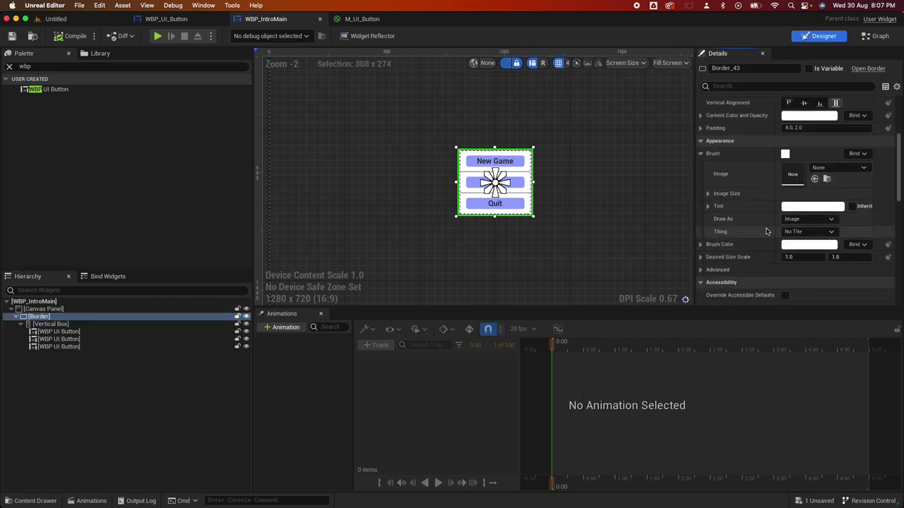
click(808, 218)
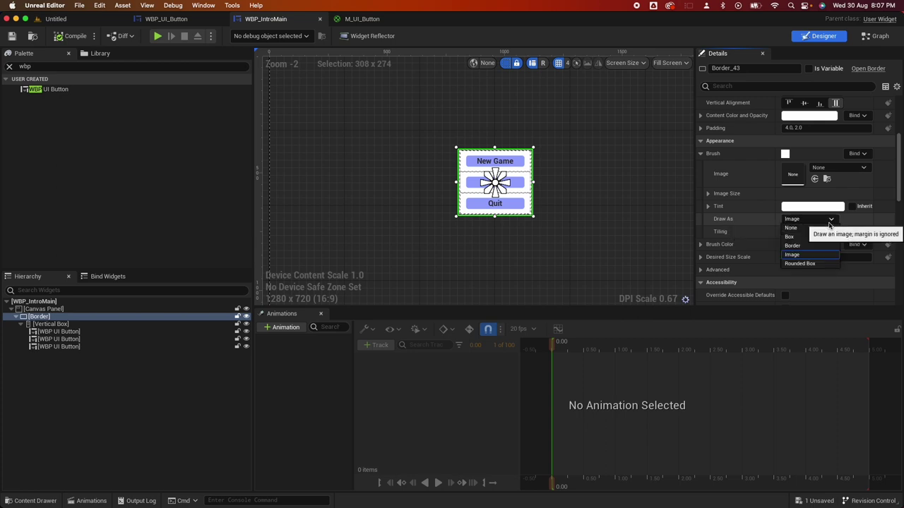
click(802, 264)
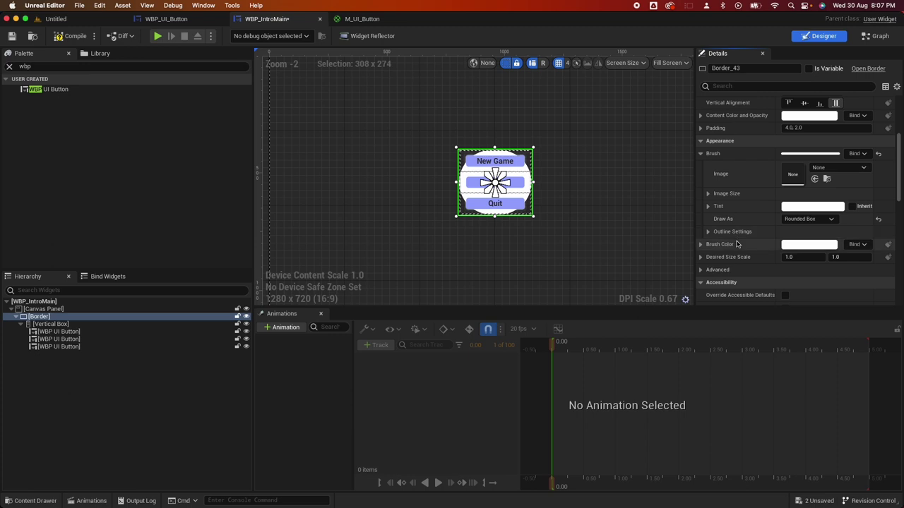
Give the Border's outline Fixed Radius rounding with corner radii 0, 40, 0, 40.
click(708, 231)
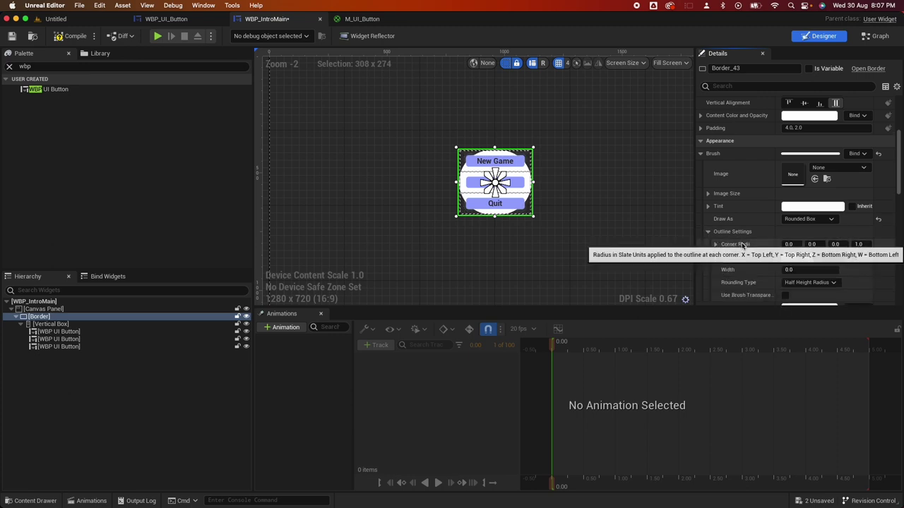
scroll(741, 244, down, 3)
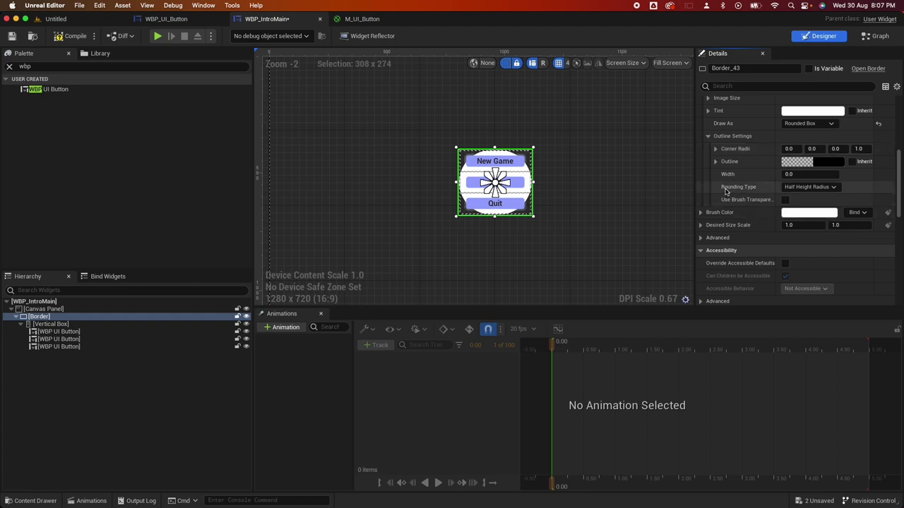
click(808, 187)
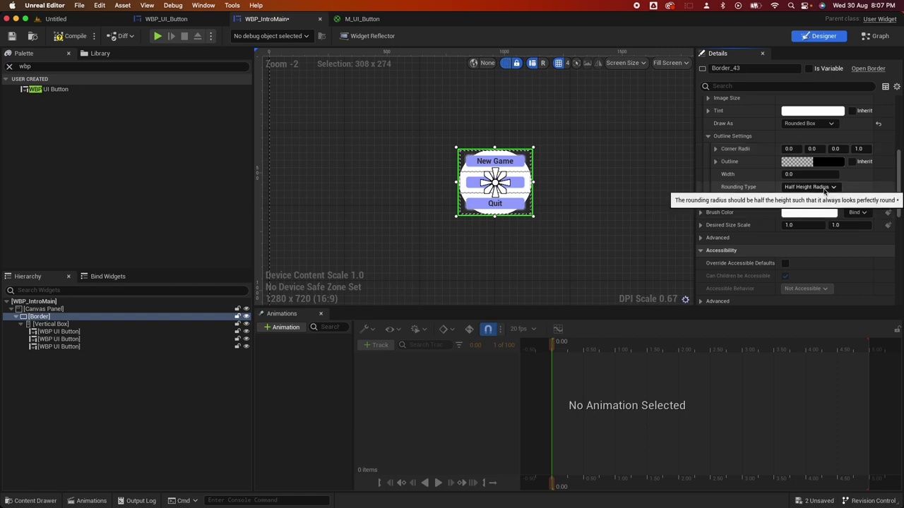
click(810, 197)
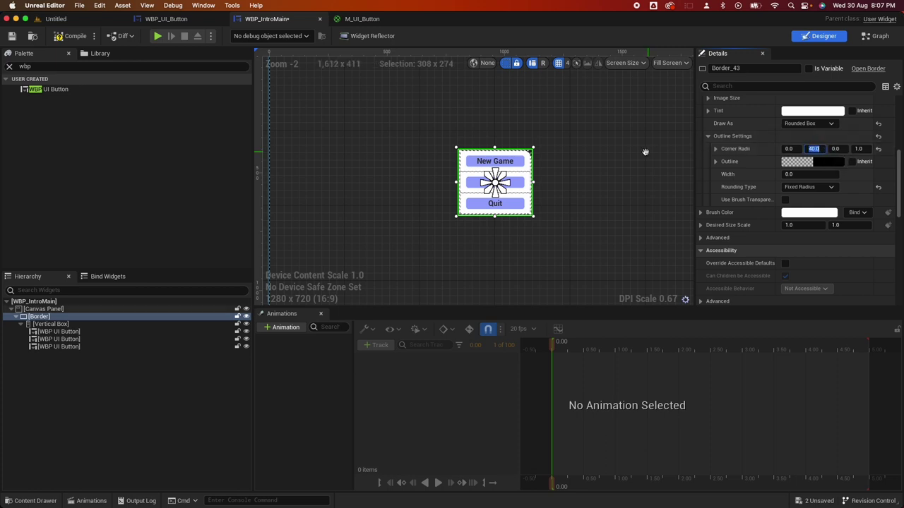
click(537, 93)
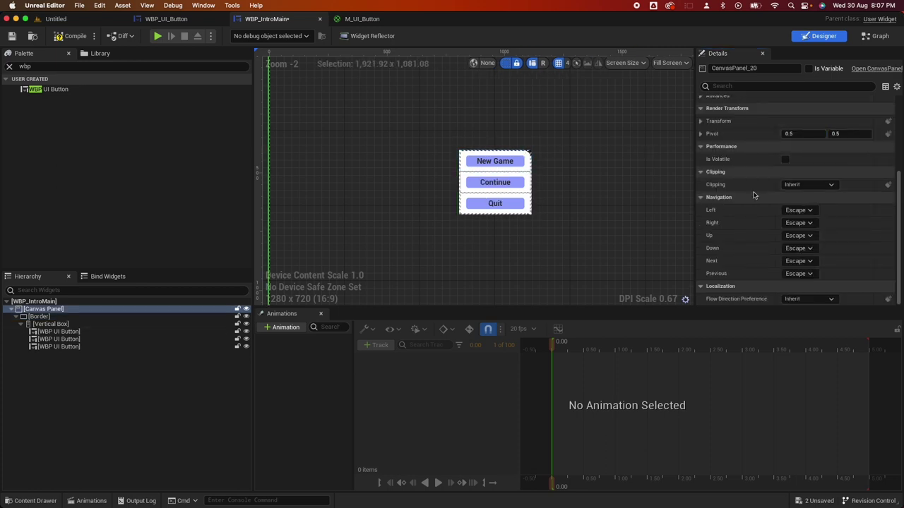
Check the New Game and Quit buttons inside the rounded border and save WBP_IntroMain.
click(524, 152)
click(463, 211)
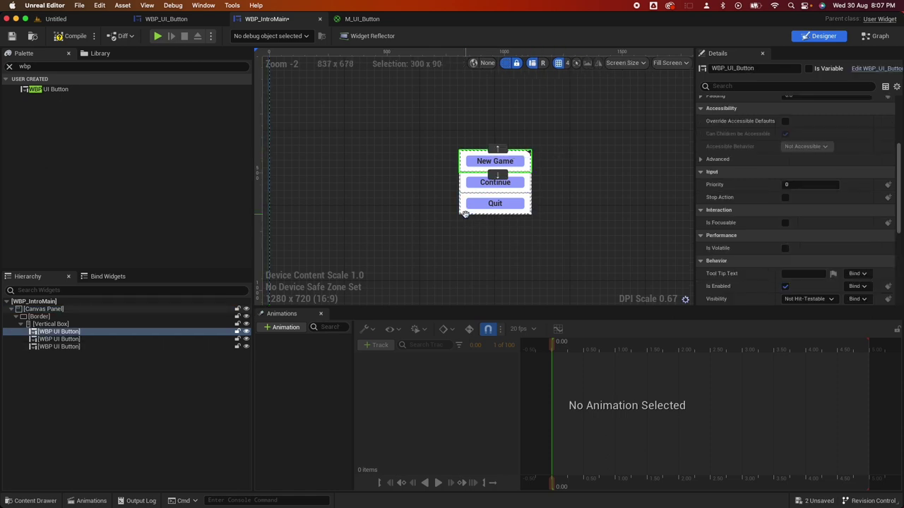
click(42, 316)
scroll(838, 224, down, 2)
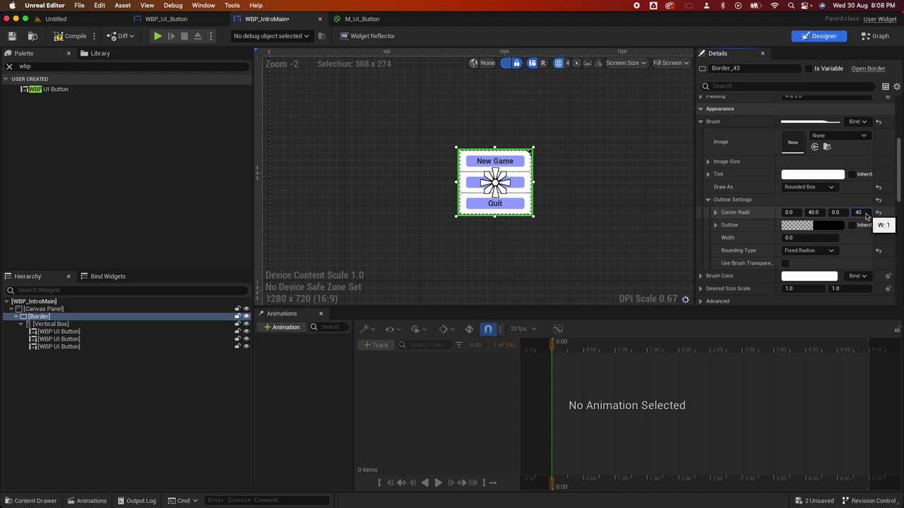
click(450, 195)
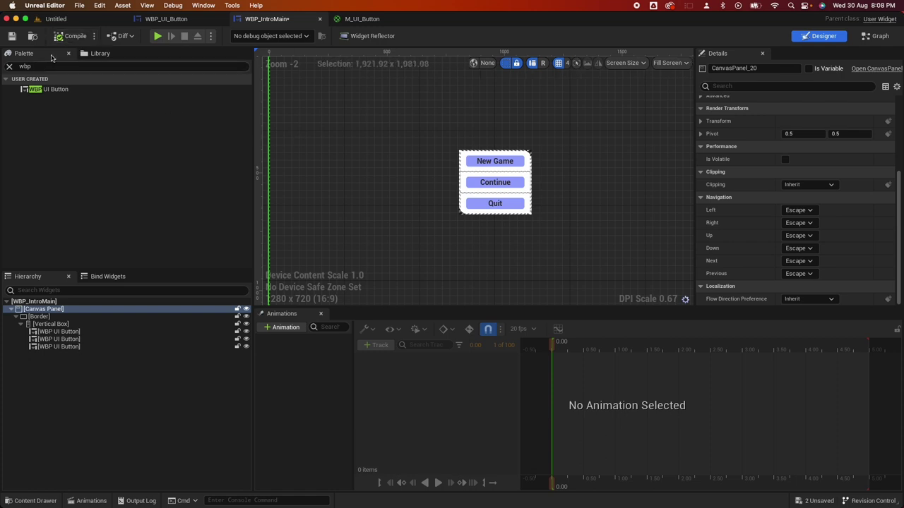
click(12, 36)
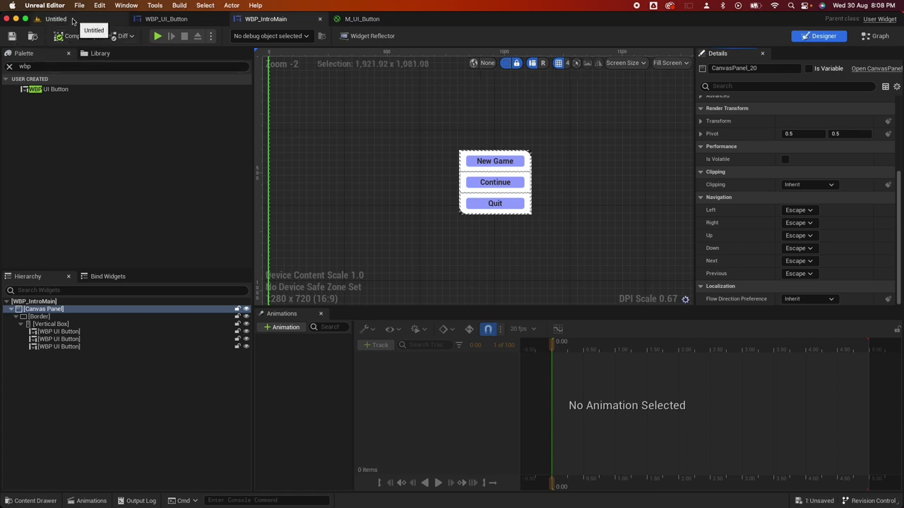
Create a new level asset named IntroMap in the Content/Maps folder.
click(56, 18)
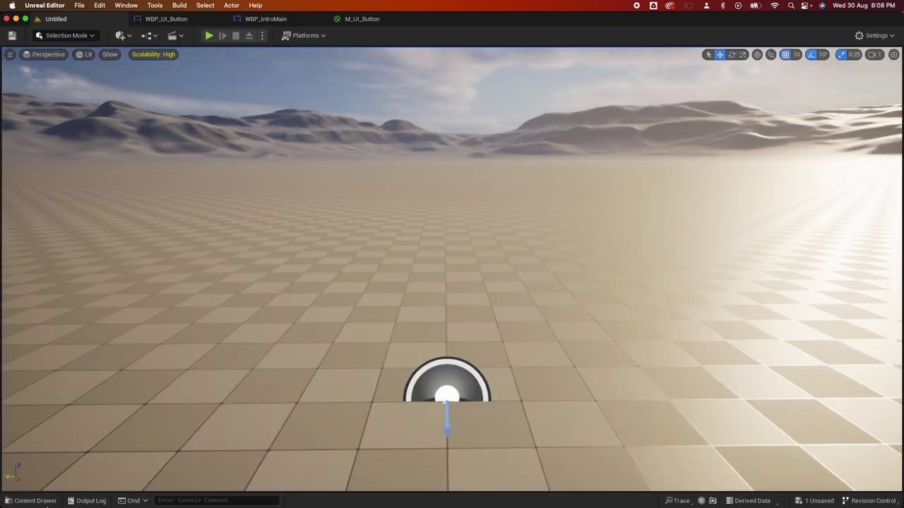
click(32, 501)
click(43, 301)
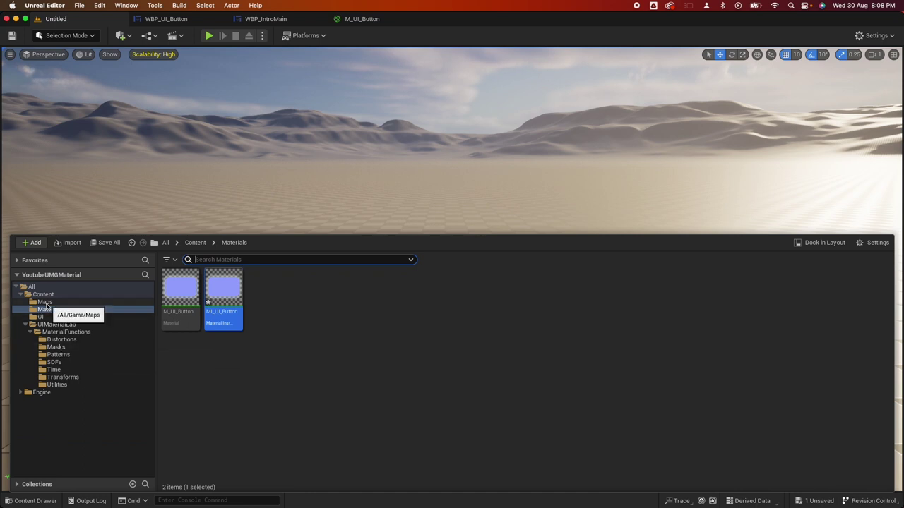
right_click(234, 333)
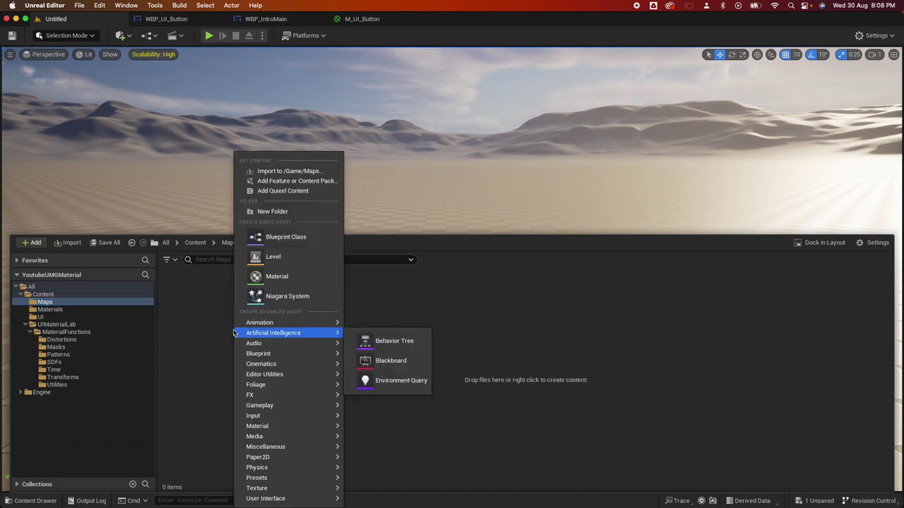
click(276, 259)
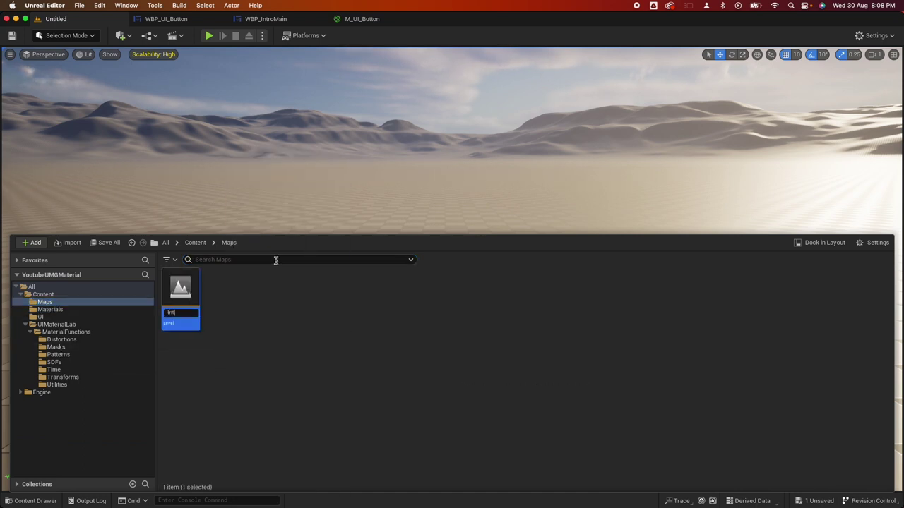
Open the IntroMap level, saving pending assets when prompted.
double_click(178, 303)
click(477, 371)
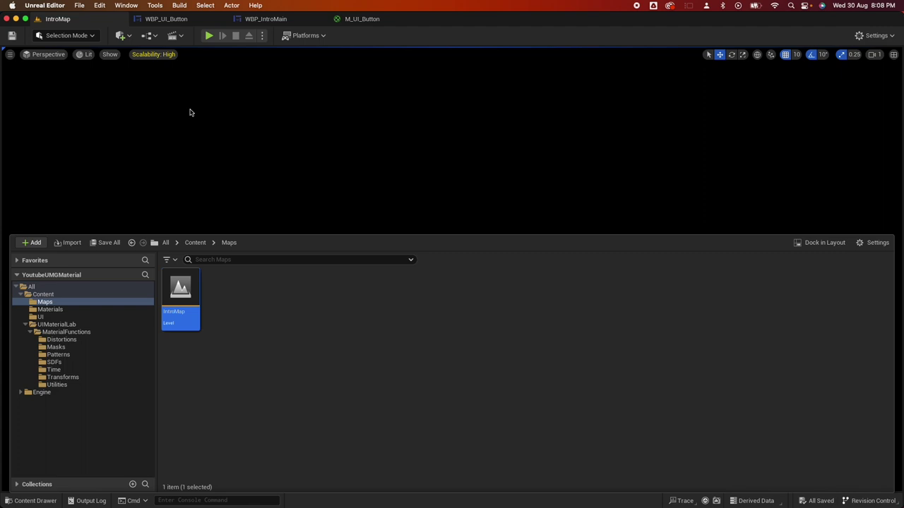
click(190, 112)
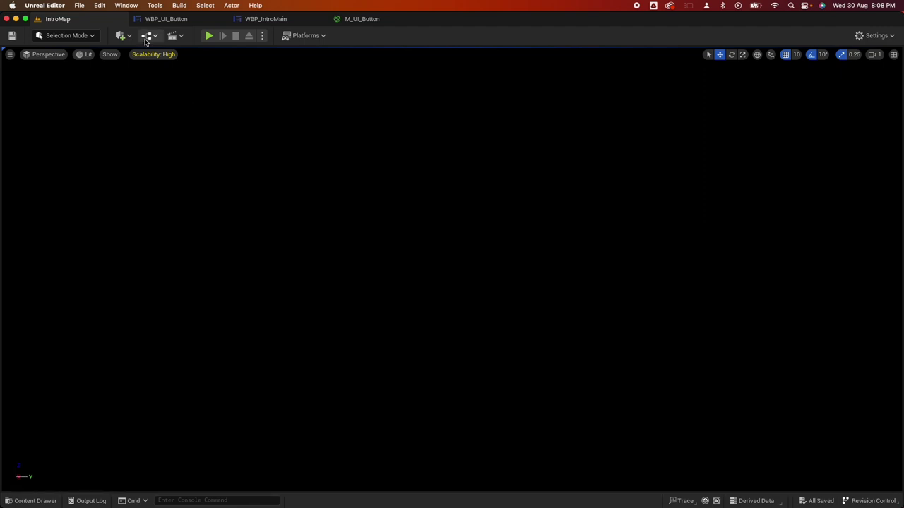
click(149, 35)
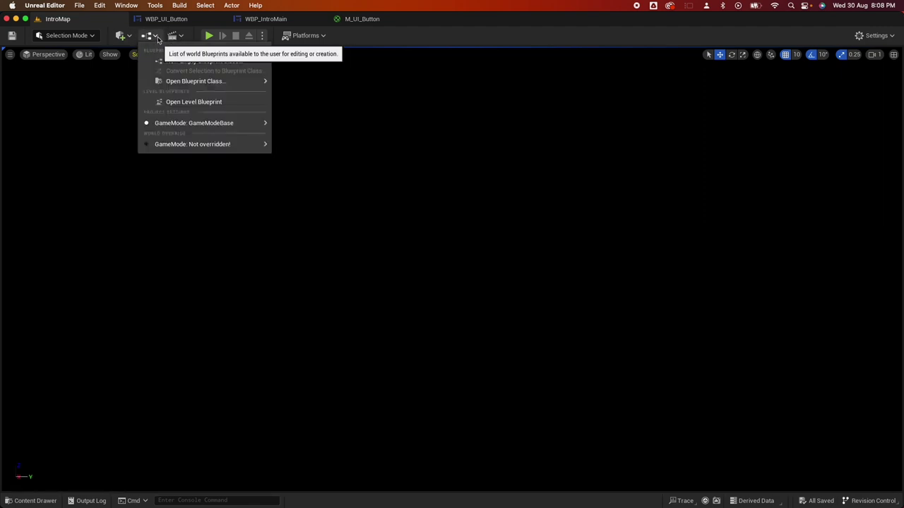
On BeginPlay, create a WBP_IntroMain widget and add it to the viewport.
click(189, 104)
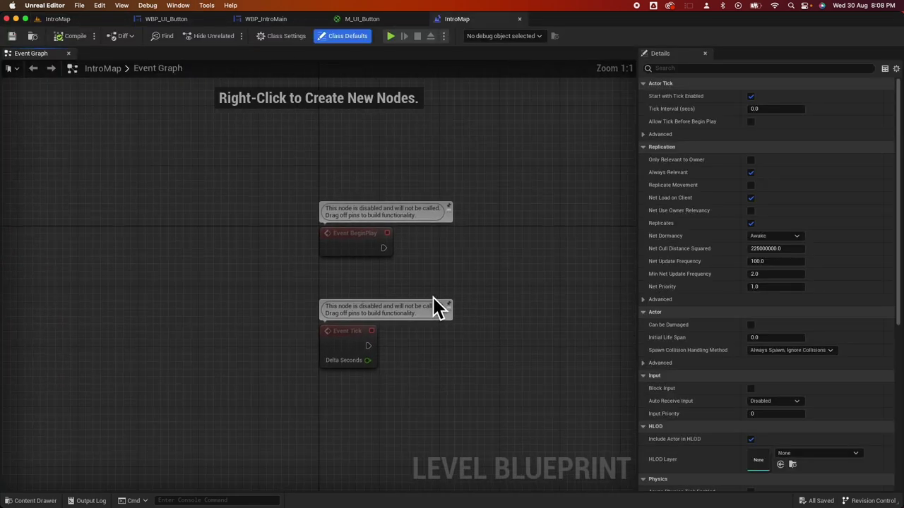
drag(385, 248, 476, 250)
text(create wid)
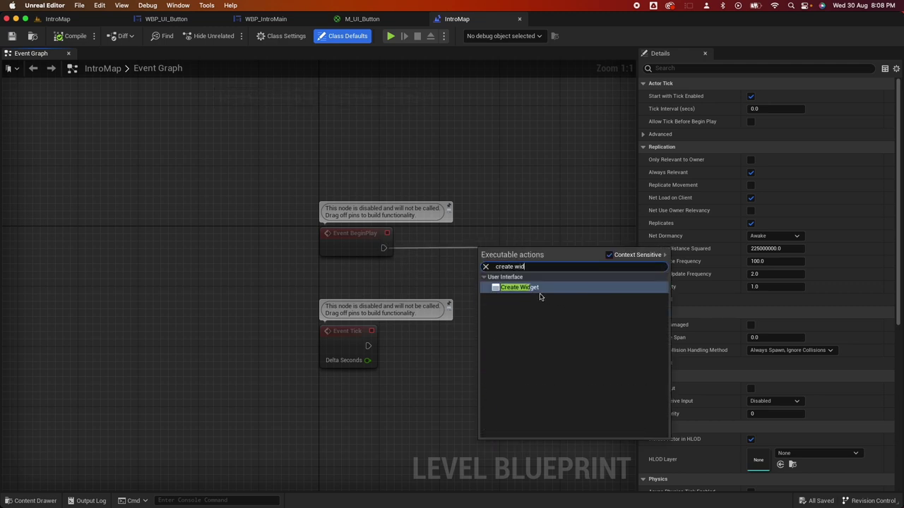
click(531, 288)
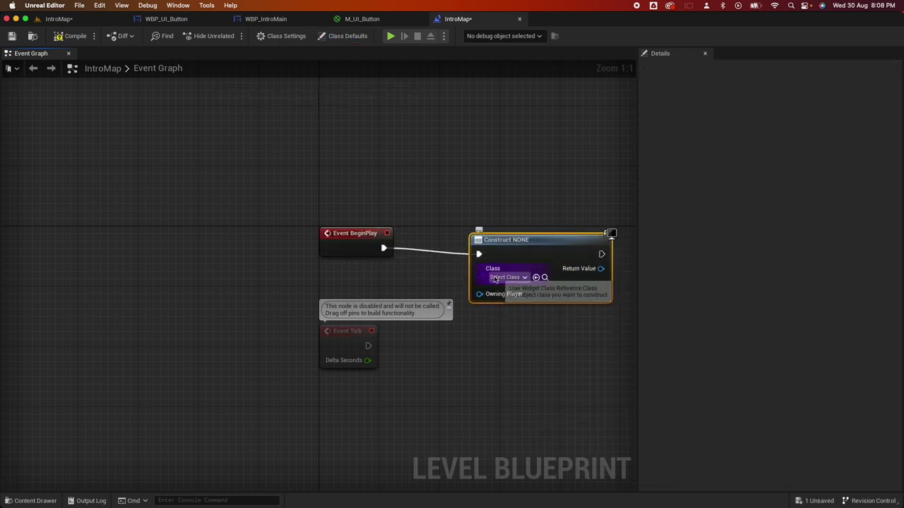
click(505, 277)
text(wbp)
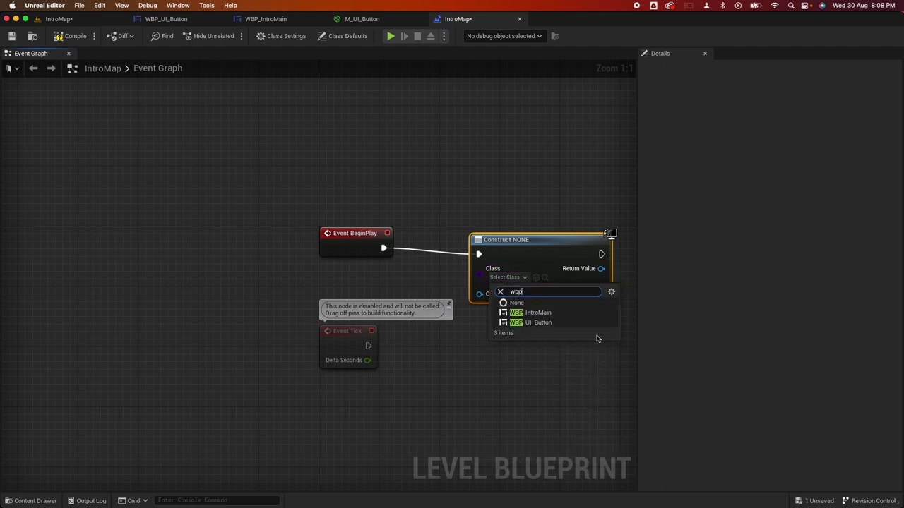
click(529, 312)
scroll(575, 327, right, 5)
drag(487, 269, 528, 271)
text(add to vie)
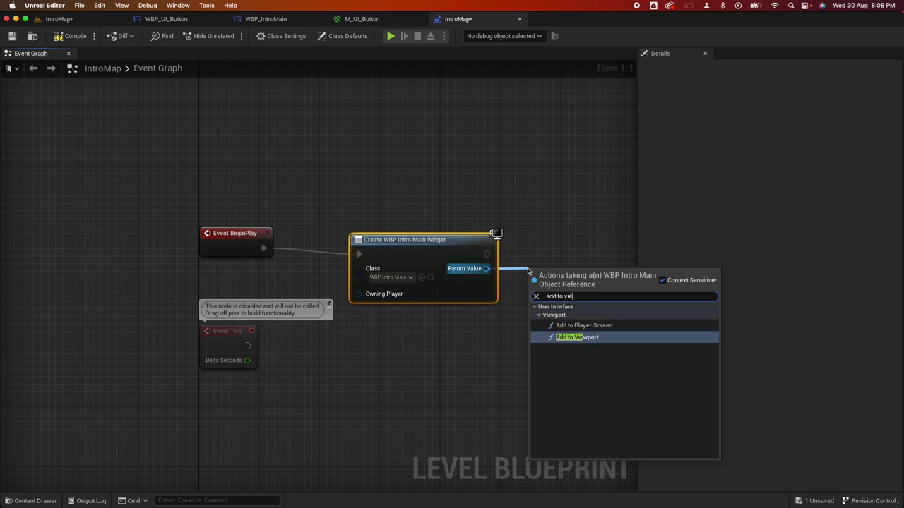
click(575, 337)
After Add to Viewport, set Show Mouse Cursor on the player controller.
scroll(575, 336, right, 5)
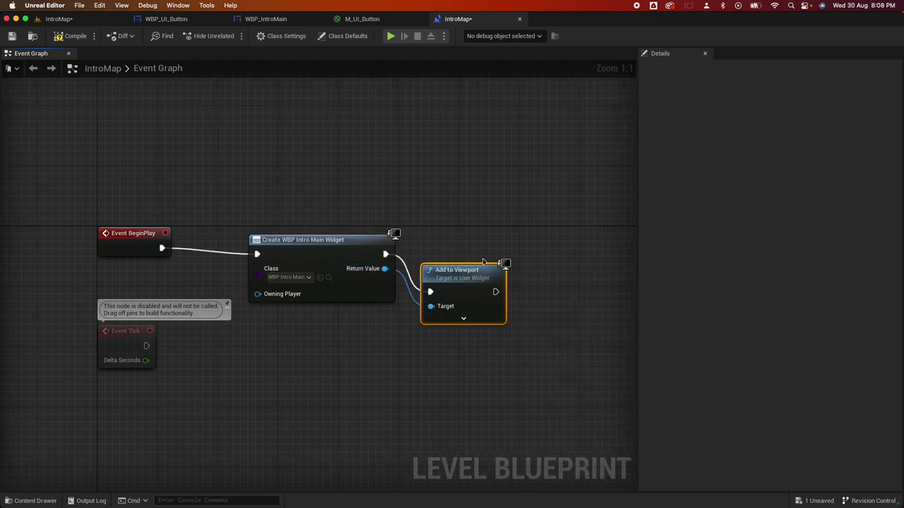
right_click(406, 332)
text(get player)
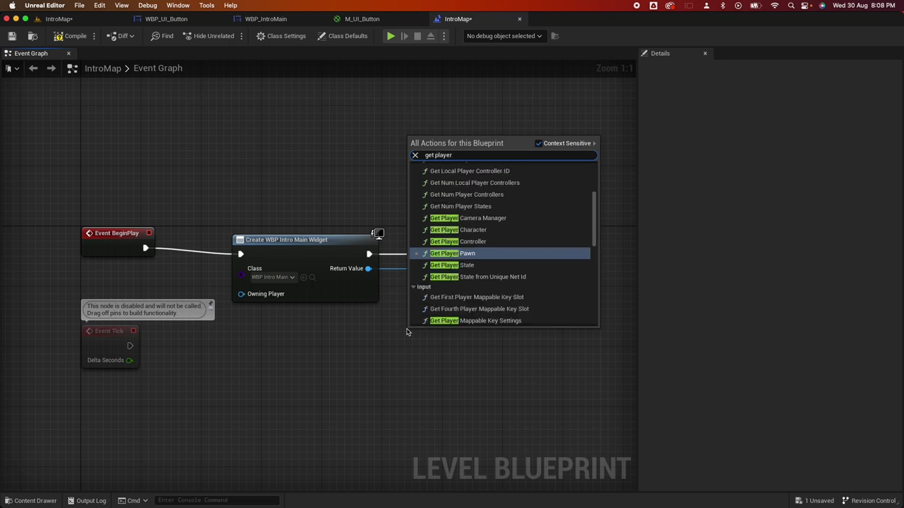
click(487, 242)
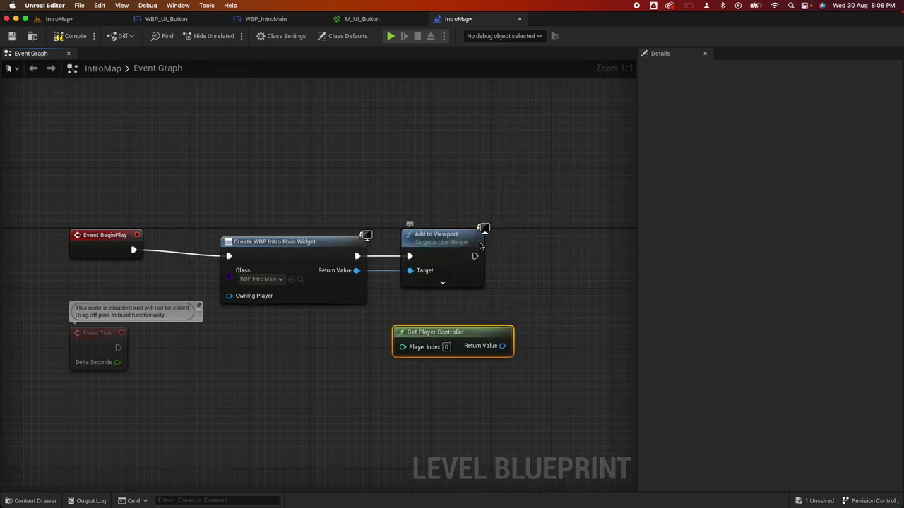
right_drag(517, 342, 457, 374)
drag(439, 381, 496, 329)
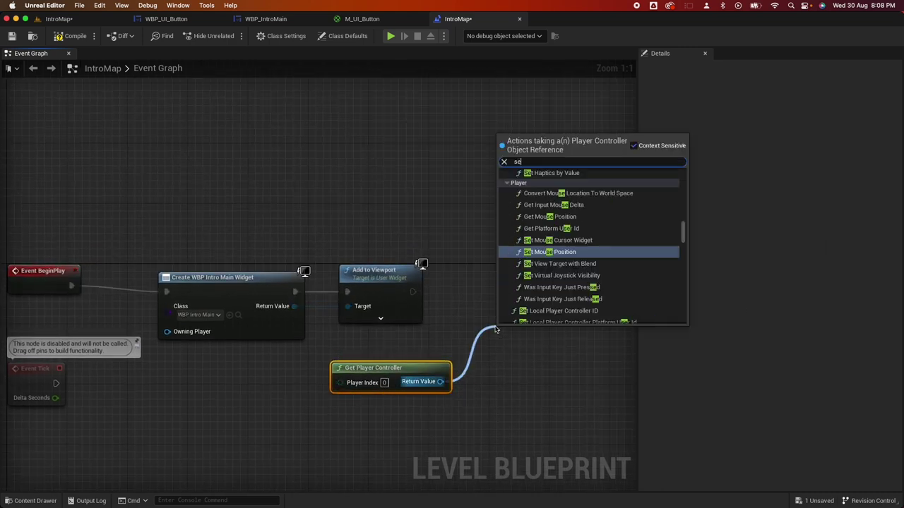
text(set mouse u)
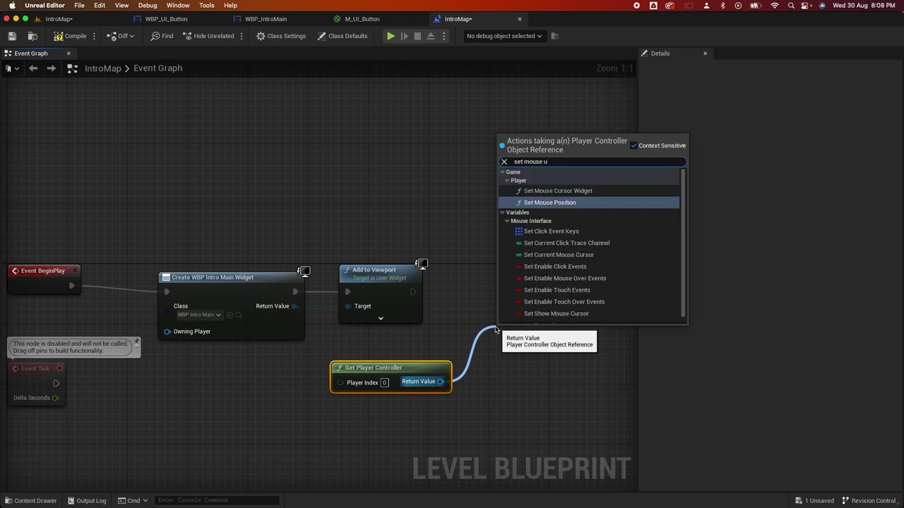
text(r)
click(583, 243)
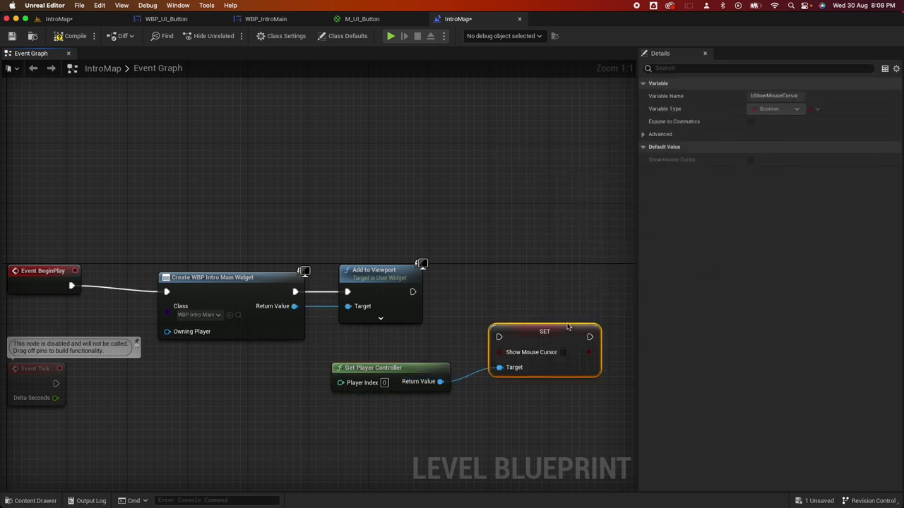
drag(545, 333, 544, 274)
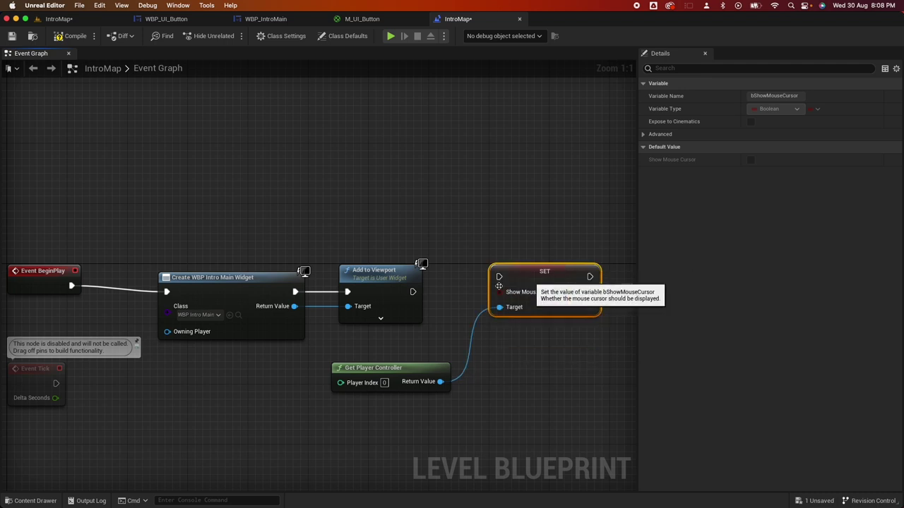
drag(413, 292, 498, 277)
Follow the Show Mouse Cursor node with Set Input Mode UI Only.
right_drag(507, 313, 367, 312)
drag(302, 379, 477, 375)
text(input mode)
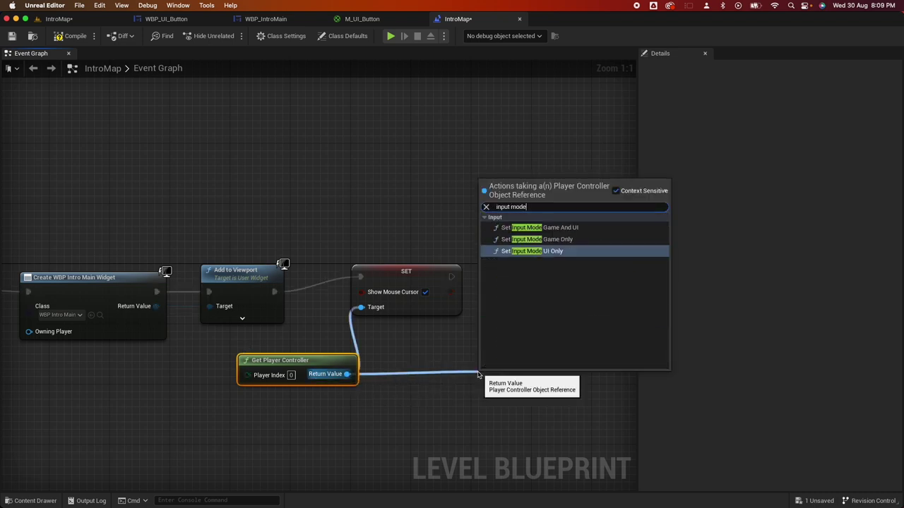
click(547, 251)
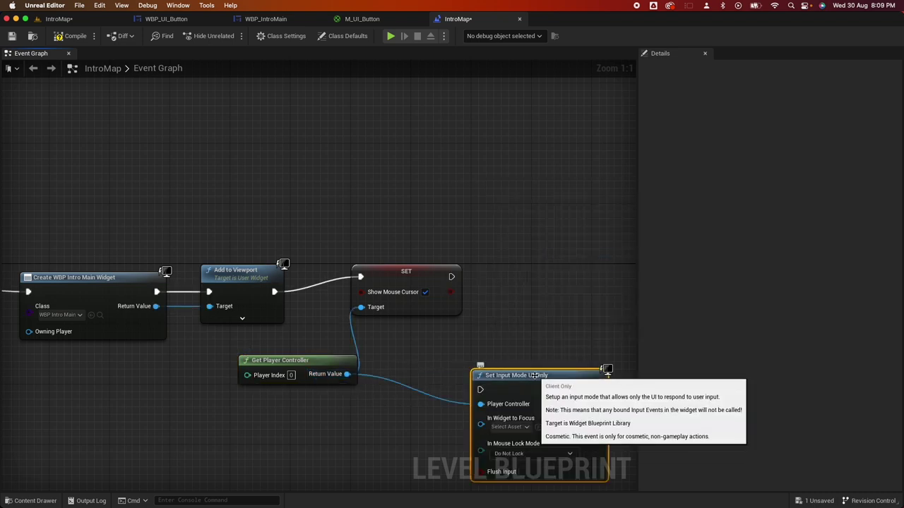
drag(534, 374, 571, 285)
drag(451, 277, 517, 300)
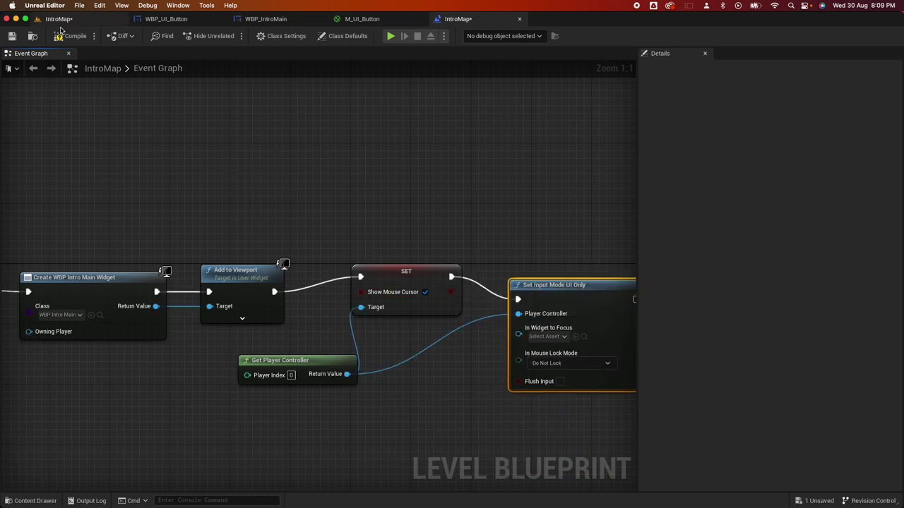
Save the level blueprint and play IntroMap to test the menu.
click(12, 36)
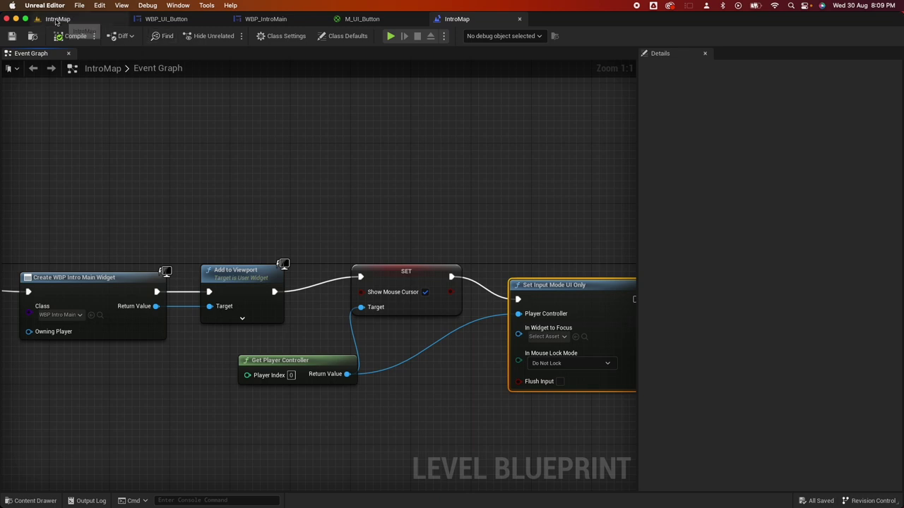
click(58, 19)
click(208, 35)
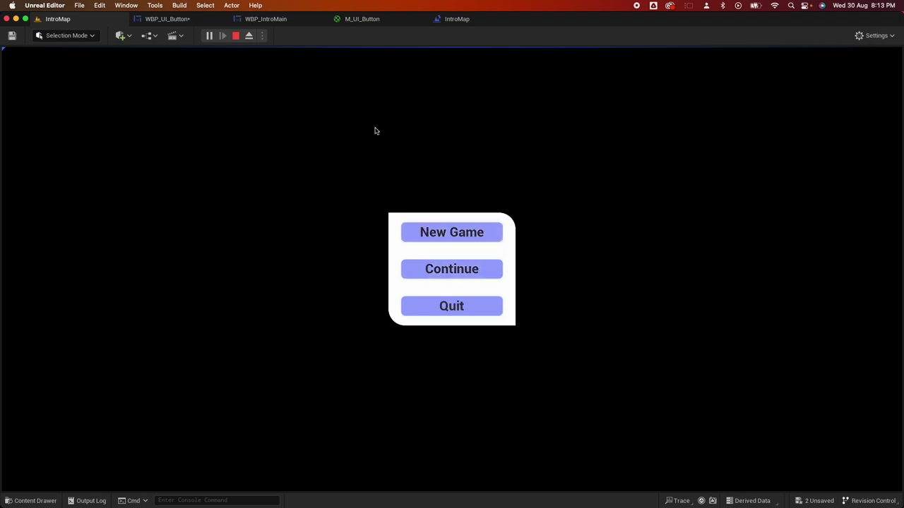
Stop the play session and return to the WBP_UI_Button widget blueprint.
key(Escape)
click(167, 19)
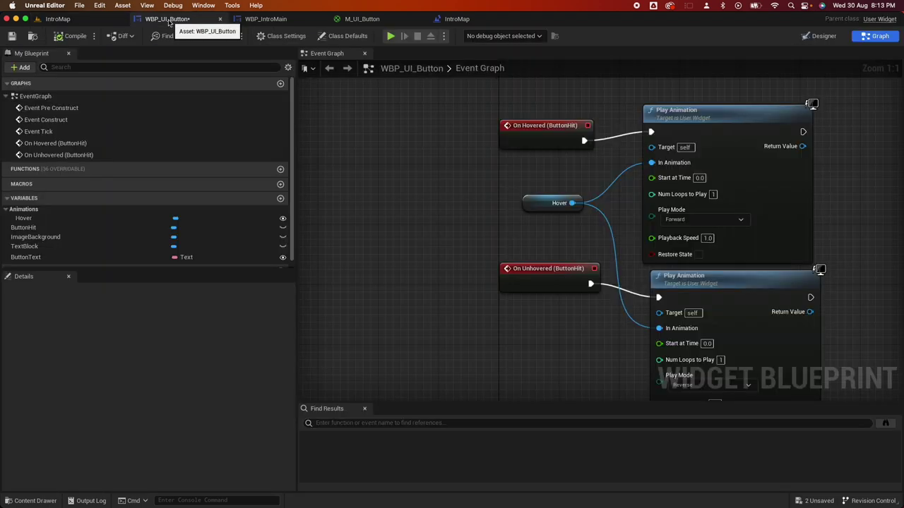
Set ButtonHit's horizontal and vertical alignment to Fill in the Designer.
click(821, 36)
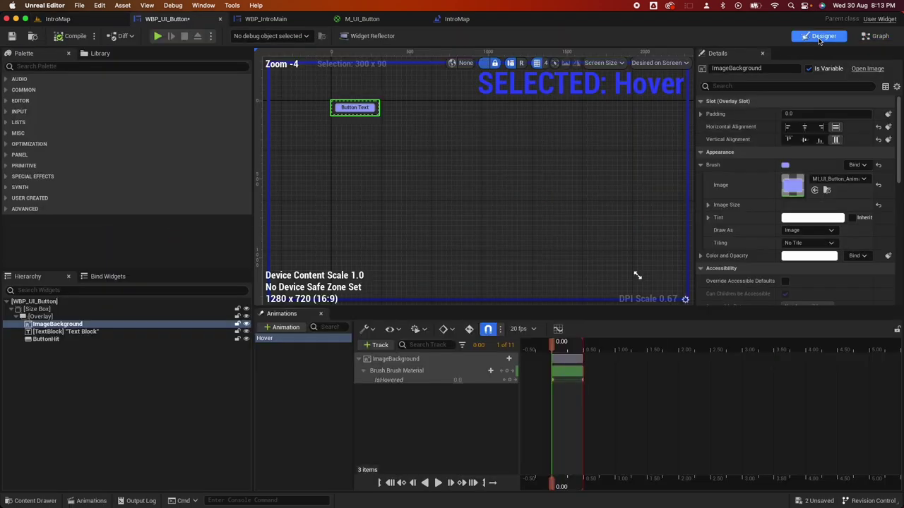
click(55, 342)
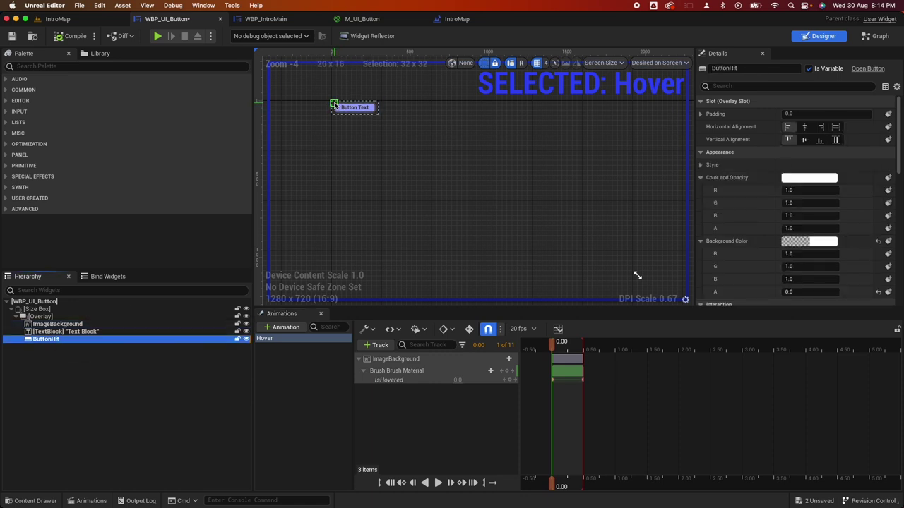
click(836, 127)
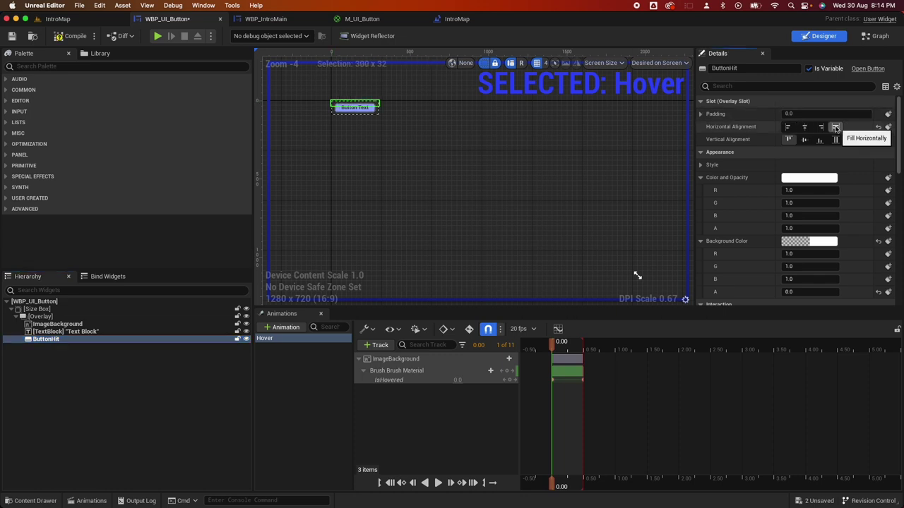
click(836, 140)
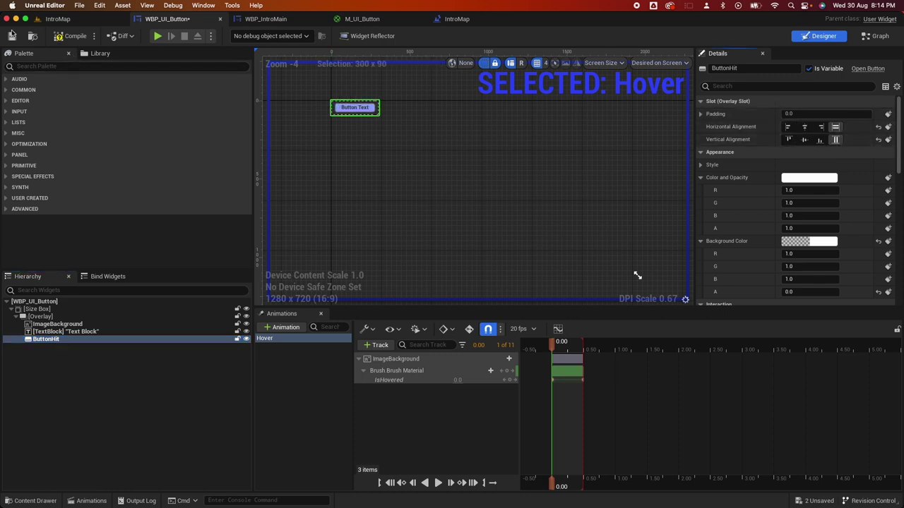
Play IntroMap to test the buttons, quit, then open the MI_UI_Button material instance.
click(57, 19)
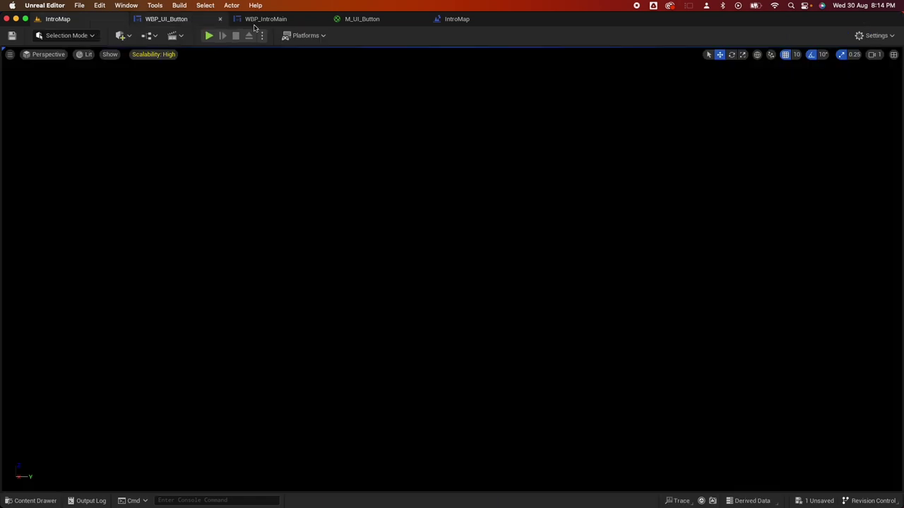
click(209, 35)
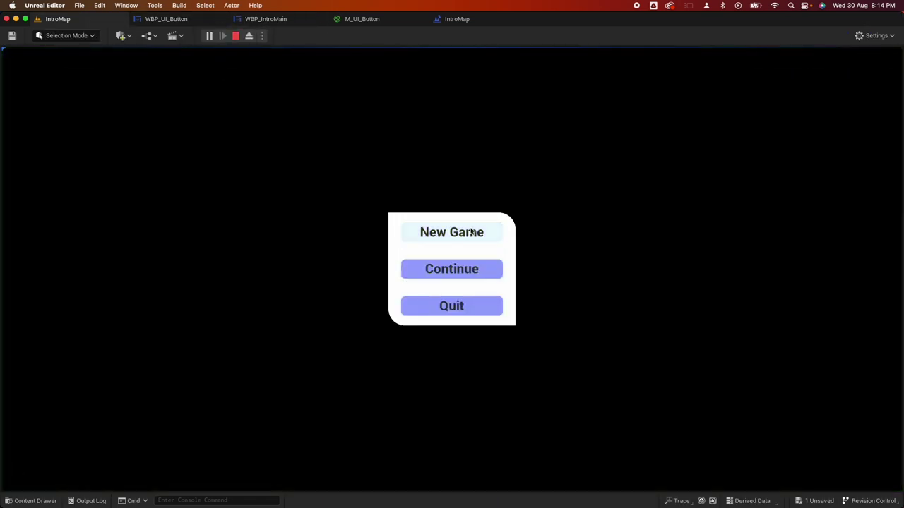
click(476, 307)
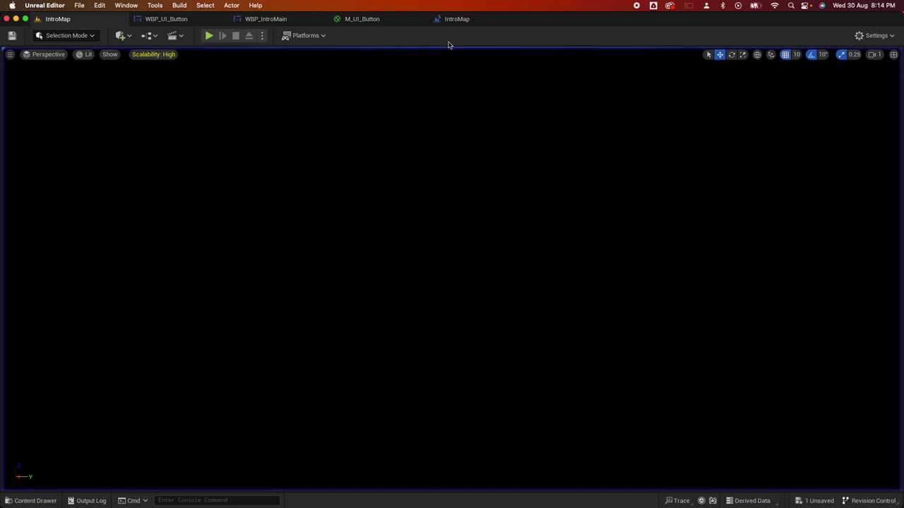
click(32, 500)
double_click(223, 289)
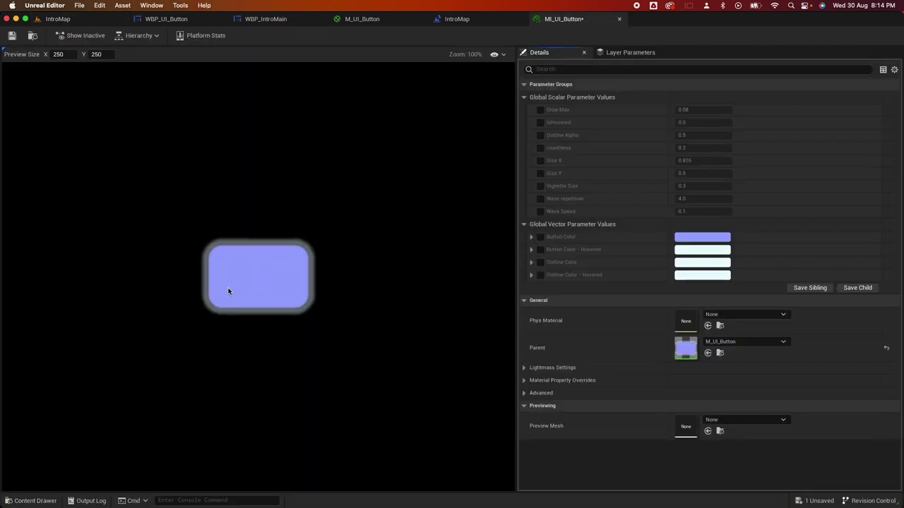
Enable the Button Color and Outline Color overrides, including the hovered ones, and make Outline Color bluish.
click(540, 238)
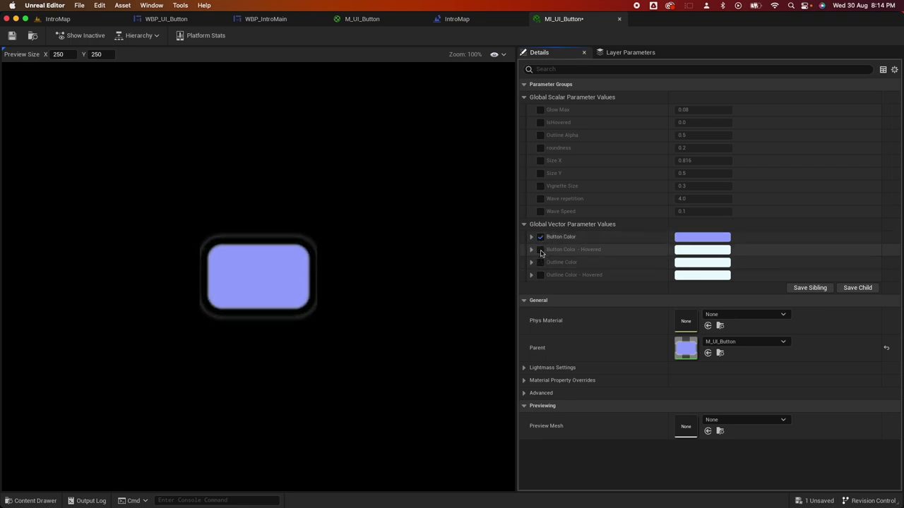
click(540, 250)
click(540, 262)
click(540, 274)
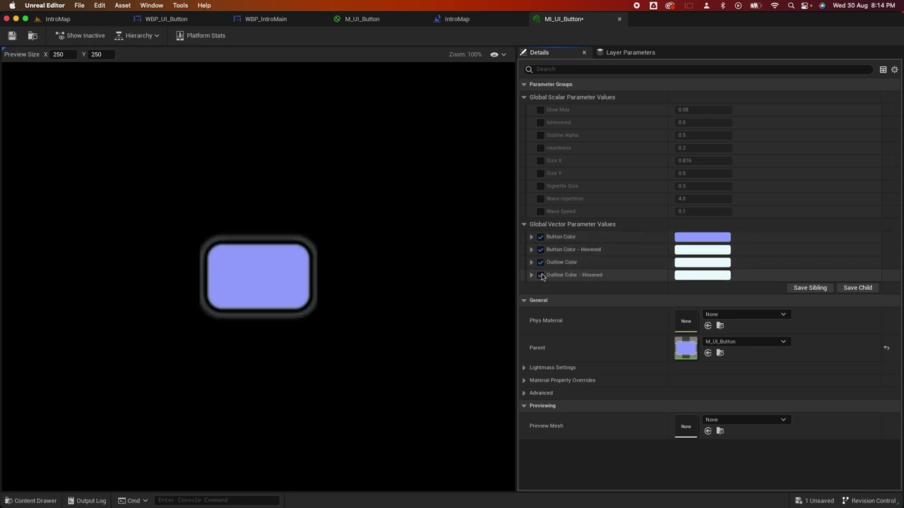
click(697, 266)
click(733, 315)
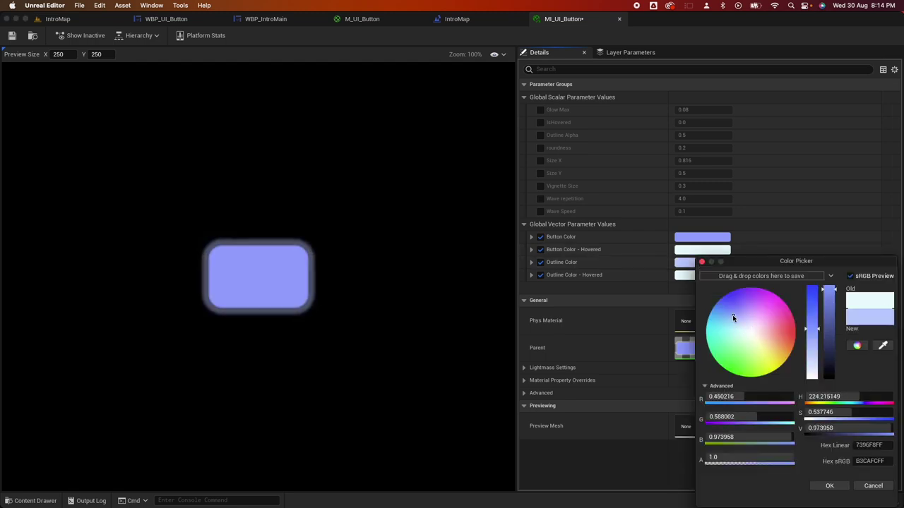
click(829, 486)
Set Button Color - Hovered and Outline Color - Hovered to pink.
click(692, 250)
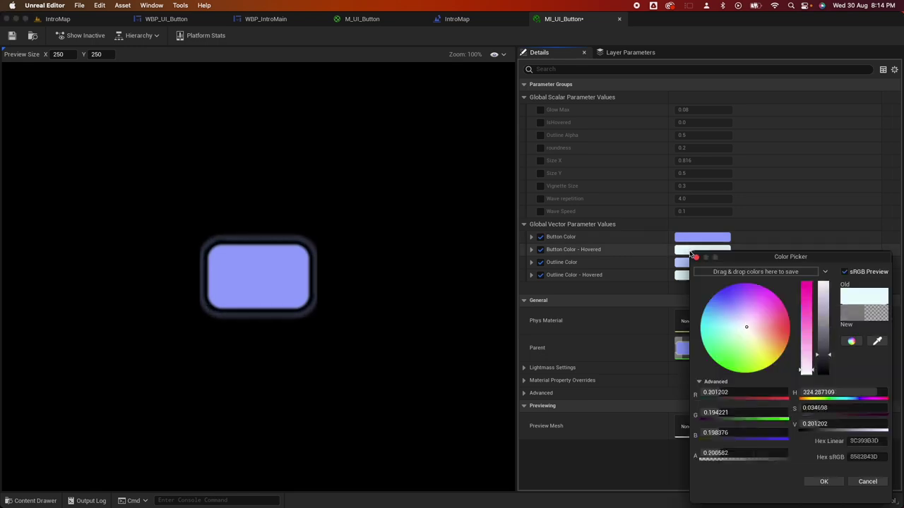
click(777, 321)
click(823, 482)
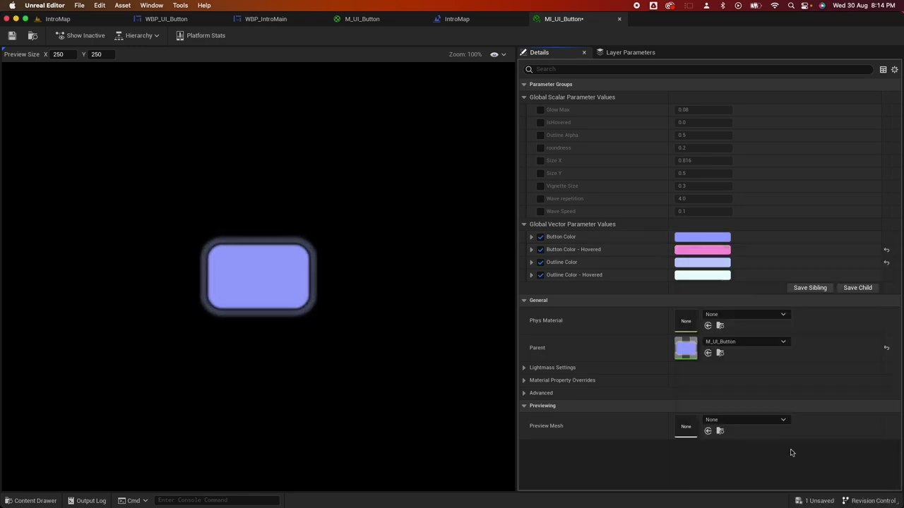
click(695, 275)
click(772, 319)
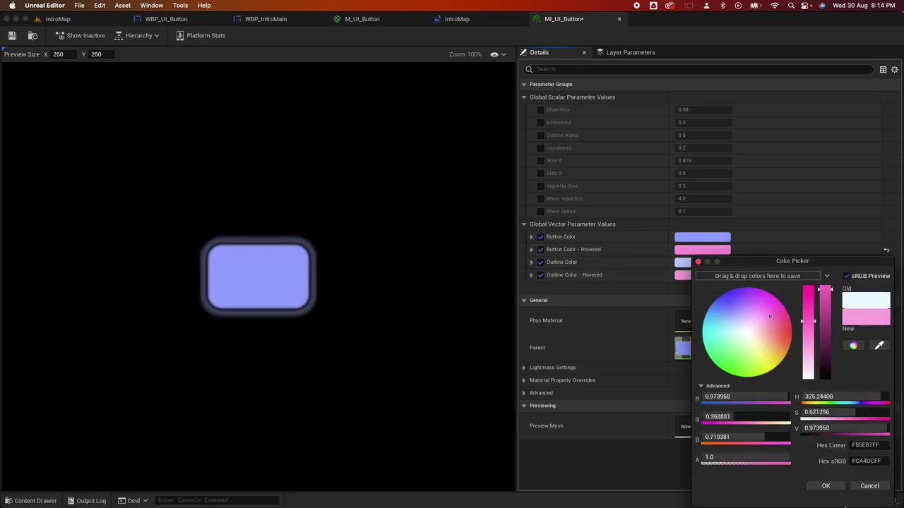
click(825, 486)
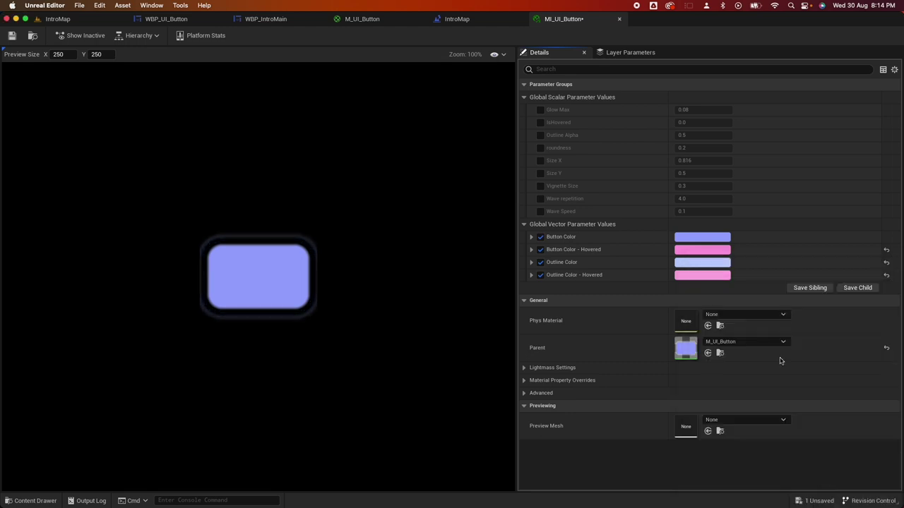
Preview the hover colours by raising IsHovered, then save the material instance.
click(541, 122)
mouse_move(679, 123)
mouse_down()
mouse_move(705, 123)
mouse_move(691, 123)
mouse_up()
click(540, 123)
key(super+s)
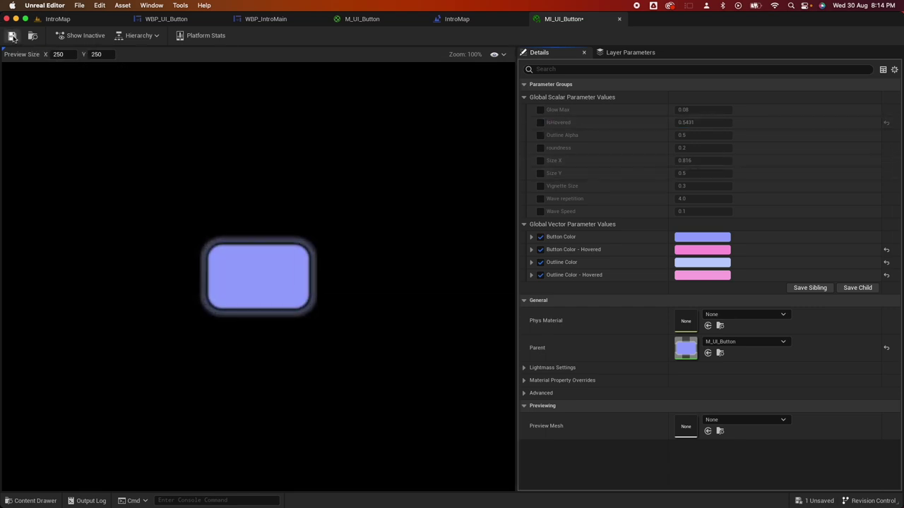
Reset IsHovered to 0, disable its override, and play IntroMap to test the hover colours.
click(540, 123)
click(685, 124)
text(0)
key(Return)
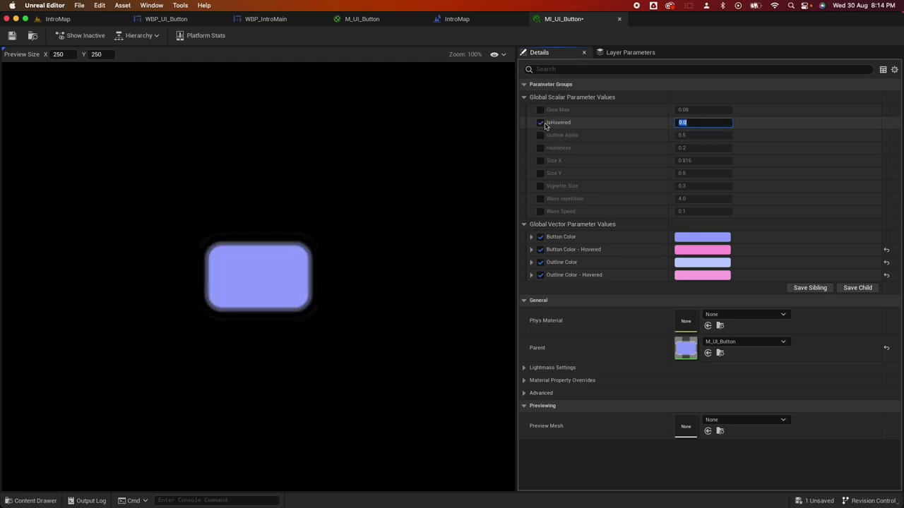
click(541, 123)
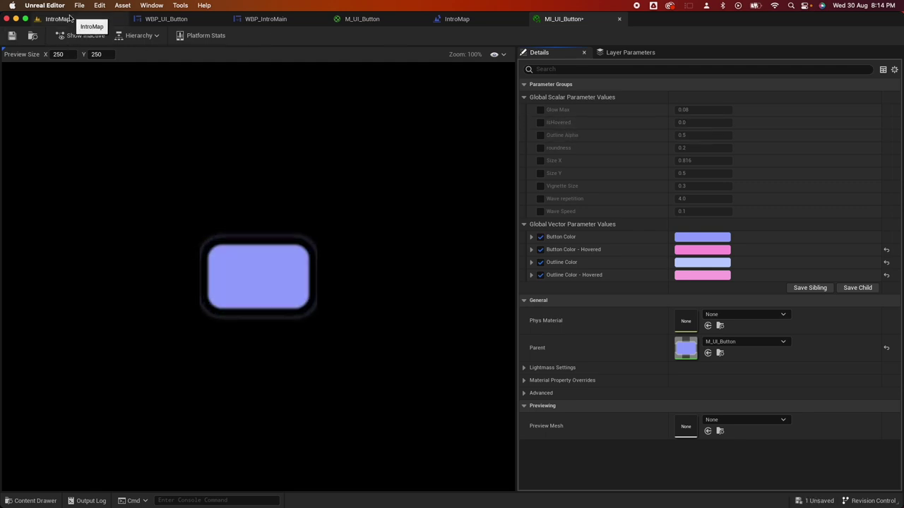
click(65, 19)
click(211, 35)
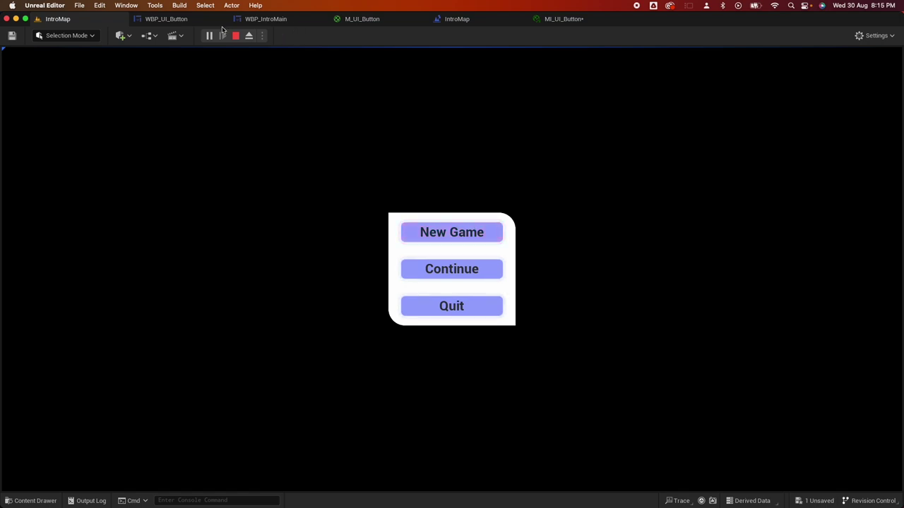
Stop the play session and return to the WBP_UI_Button widget designer.
key(Escape)
click(173, 19)
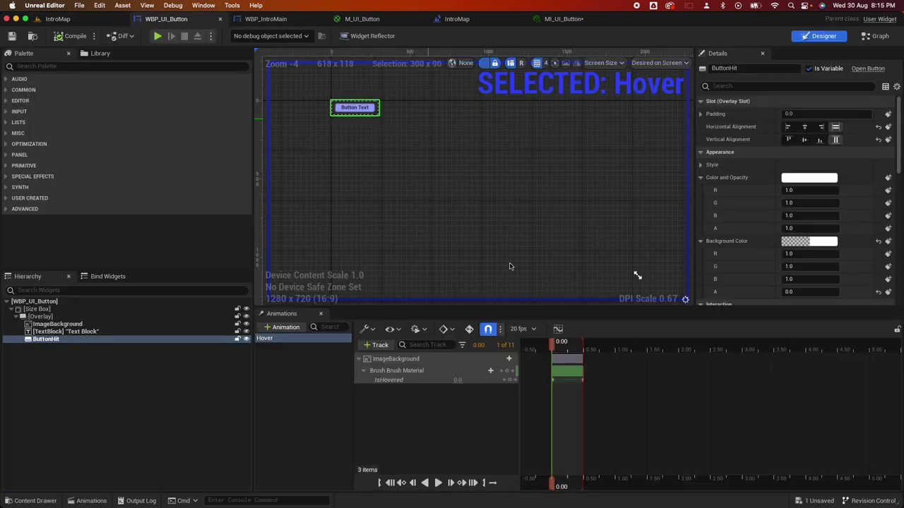
Shorten the Hover animation's ImageBackground section to about 0.25 s and play IntroMap to test it.
click(581, 374)
mouse_move(581, 358)
mouse_down()
mouse_move(597, 359)
mouse_move(570, 361)
mouse_move(568, 344)
mouse_up()
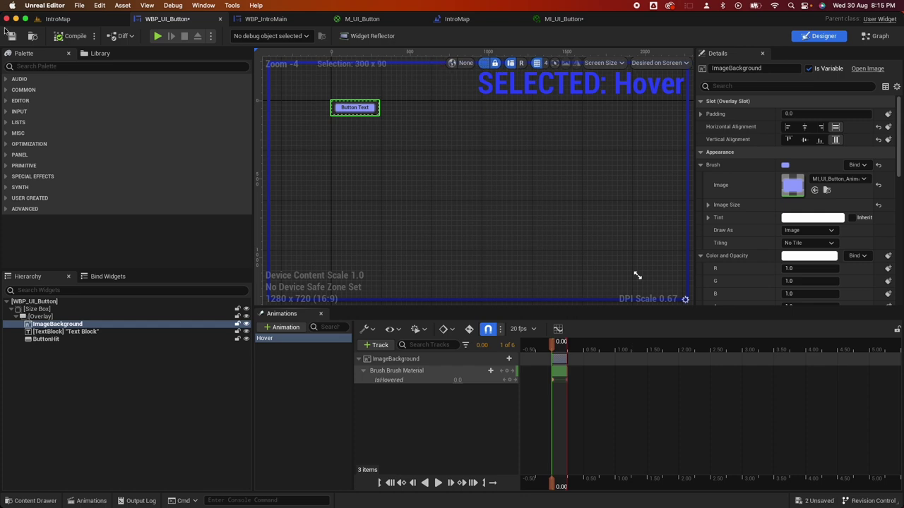
click(154, 37)
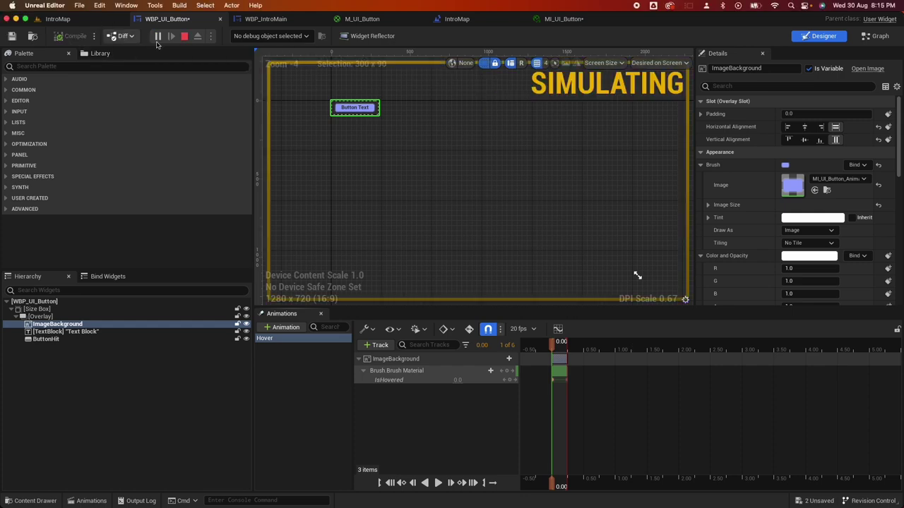
click(183, 37)
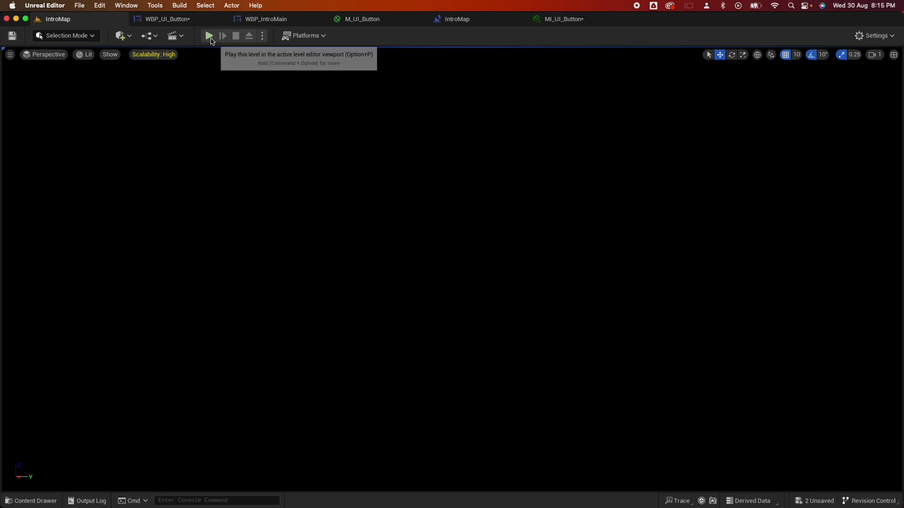
click(209, 37)
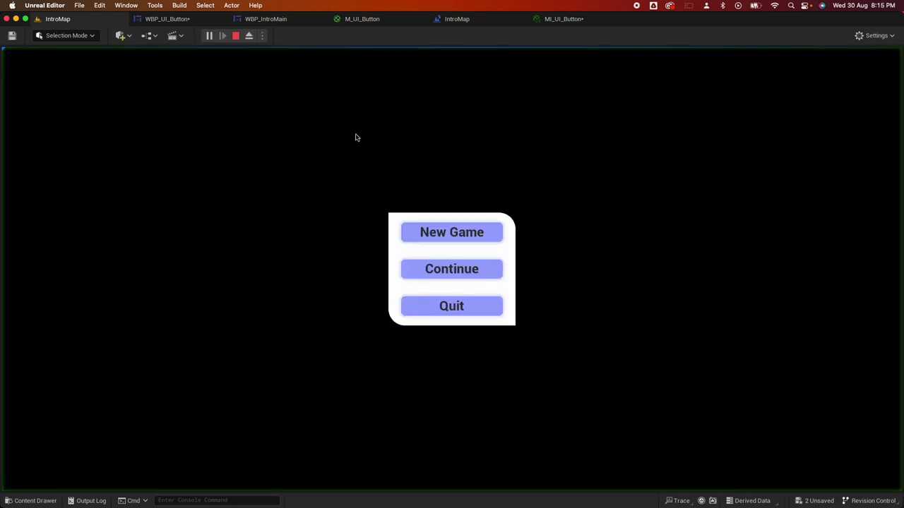